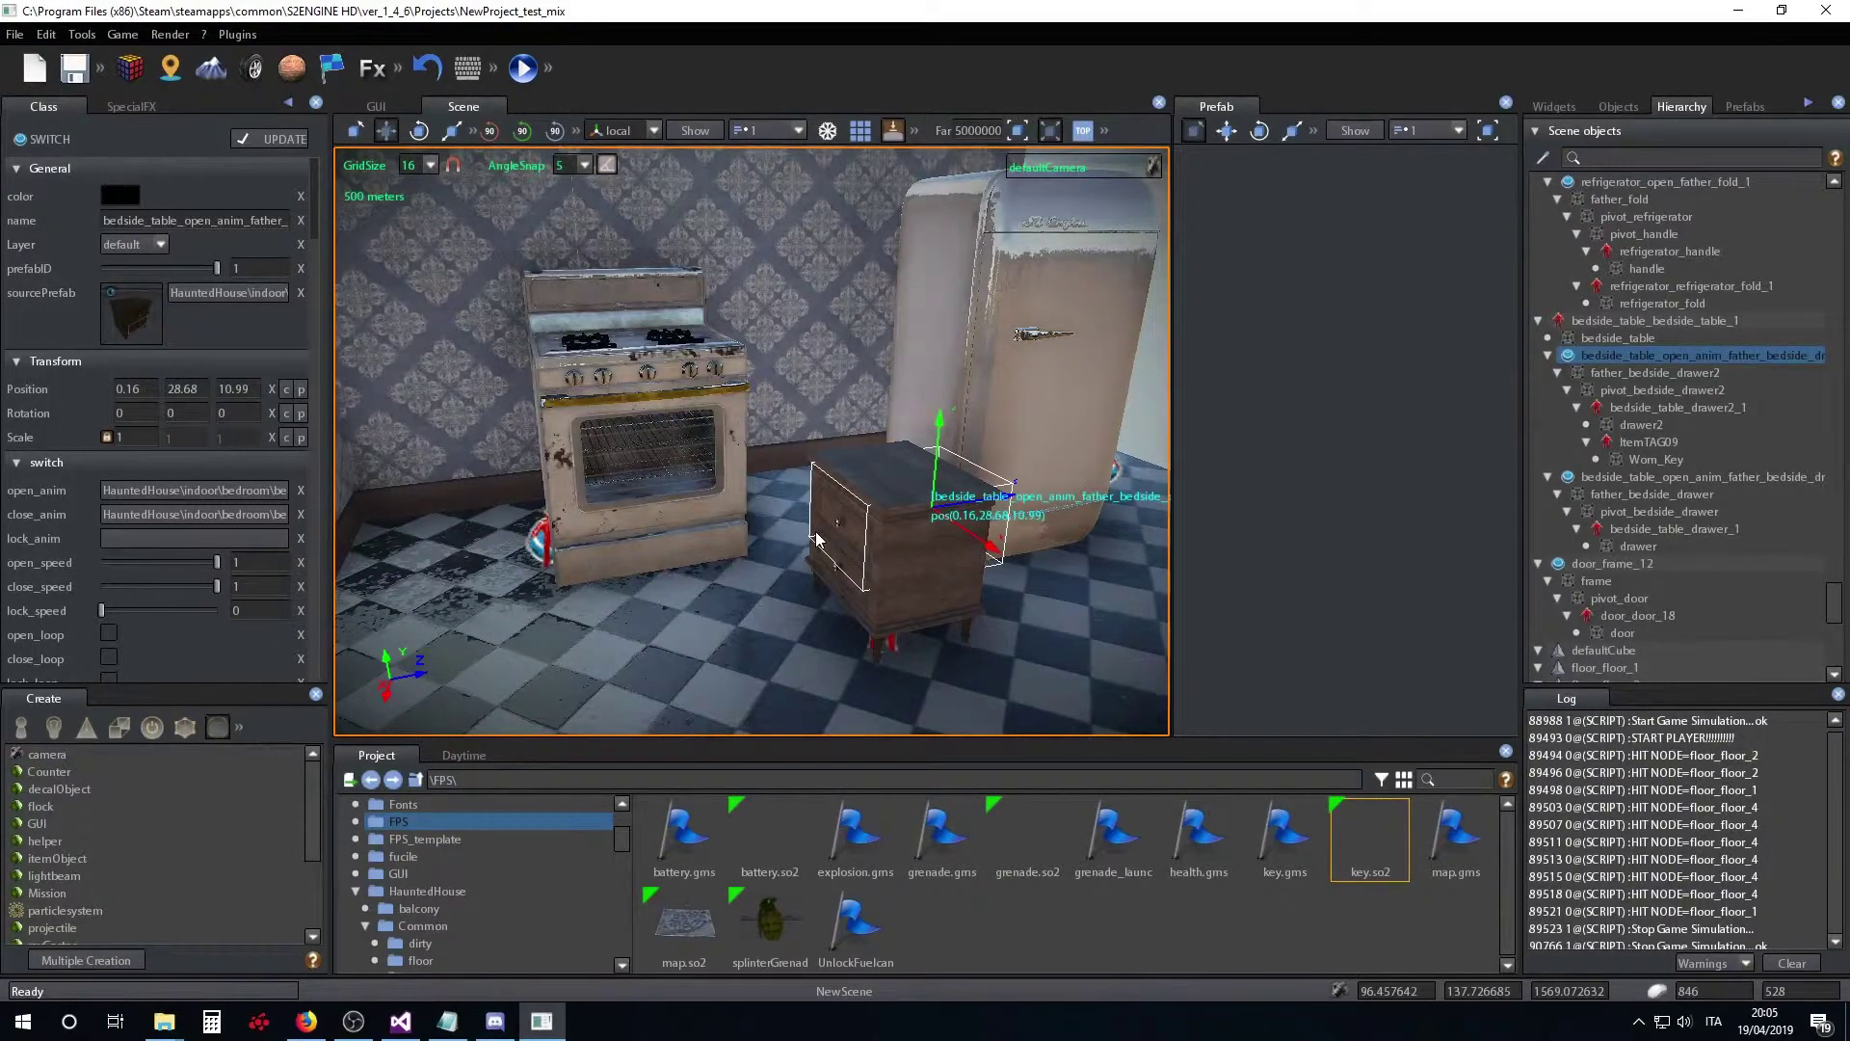
right_click_drag(588, 678, 624, 609)
left_click(543, 351)
right_click_drag(609, 524, 680, 533)
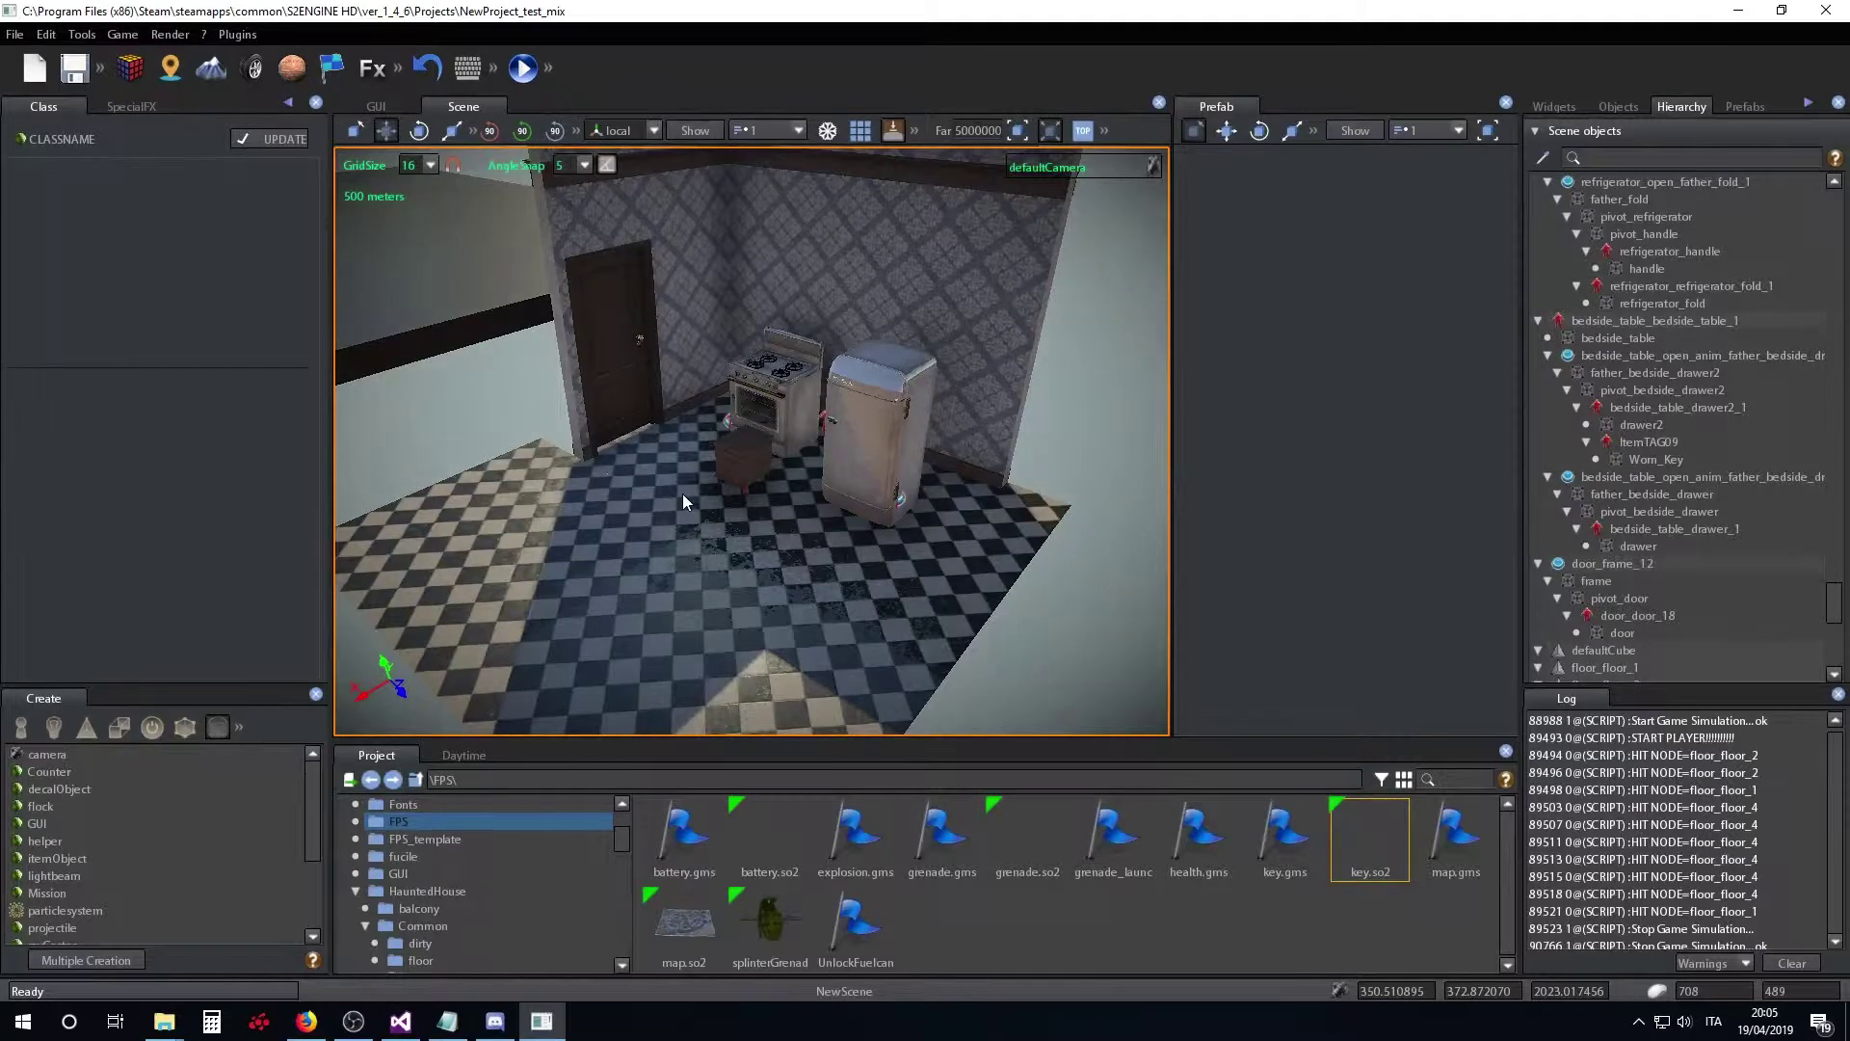
right_click_drag(682, 493, 802, 545)
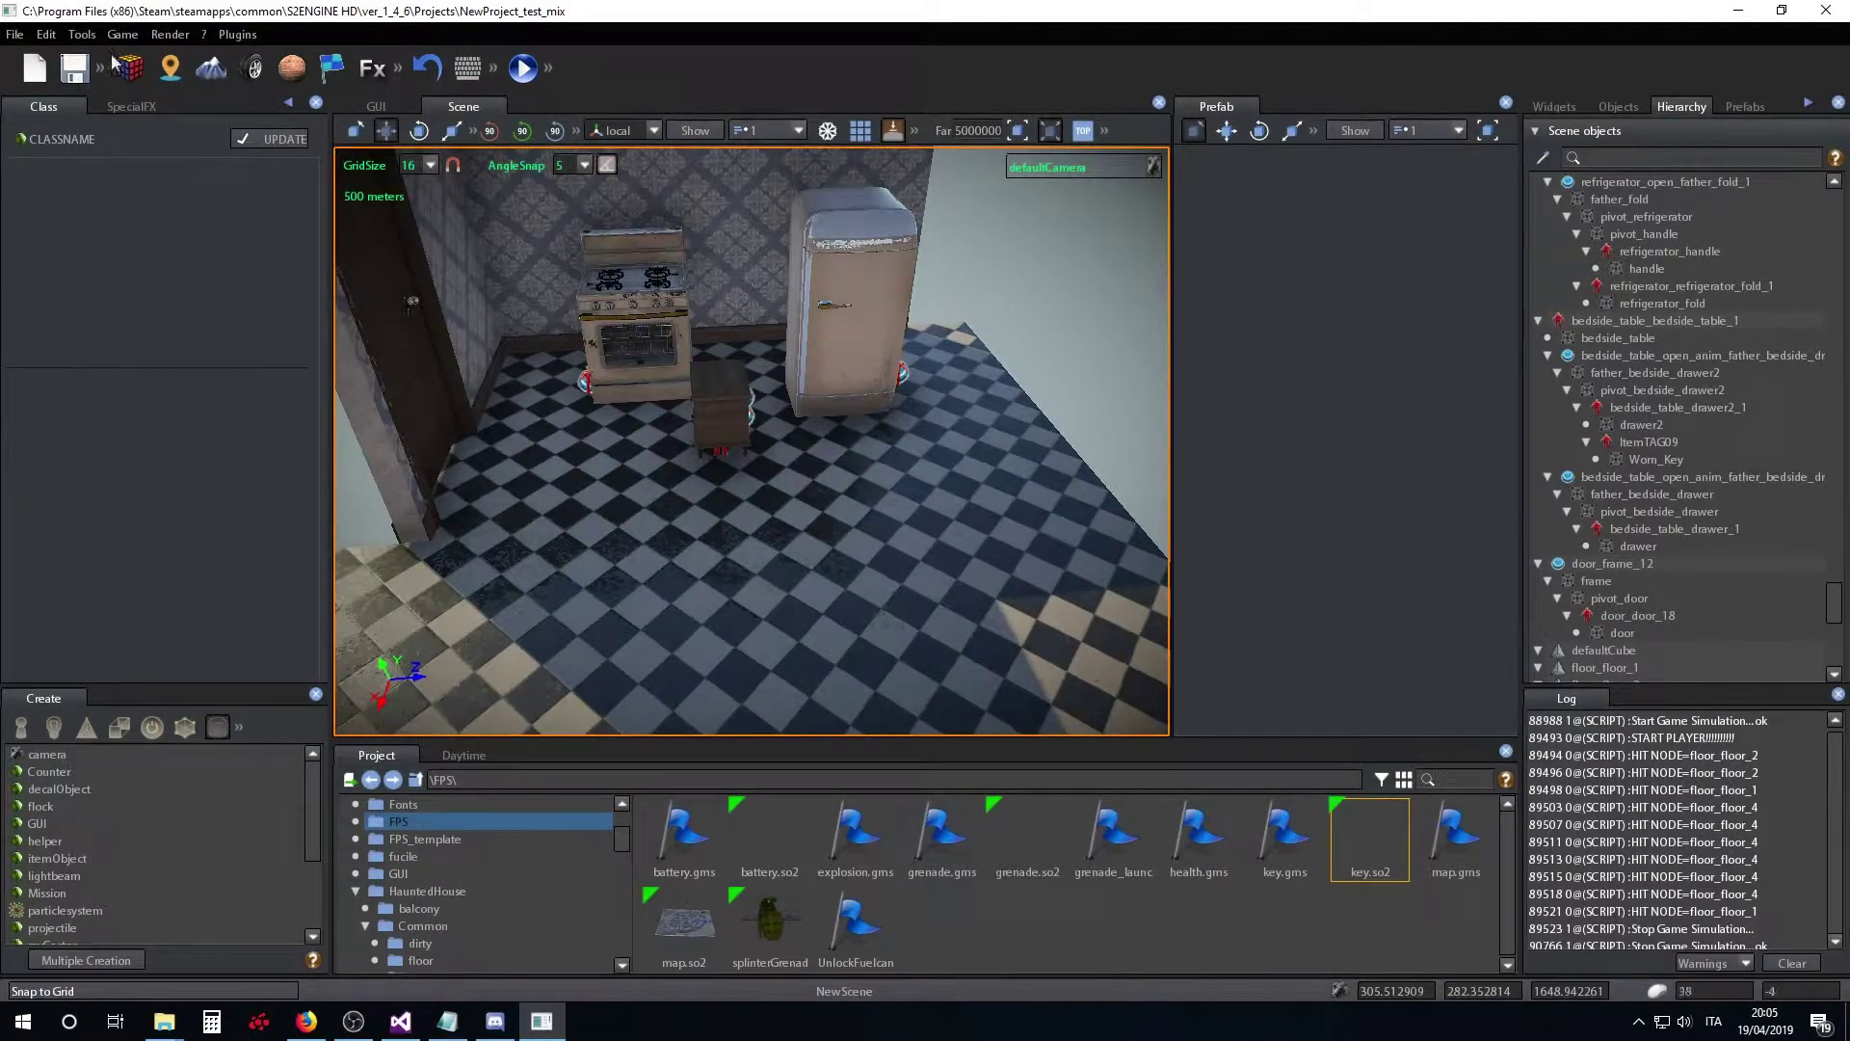
left_click(130, 104)
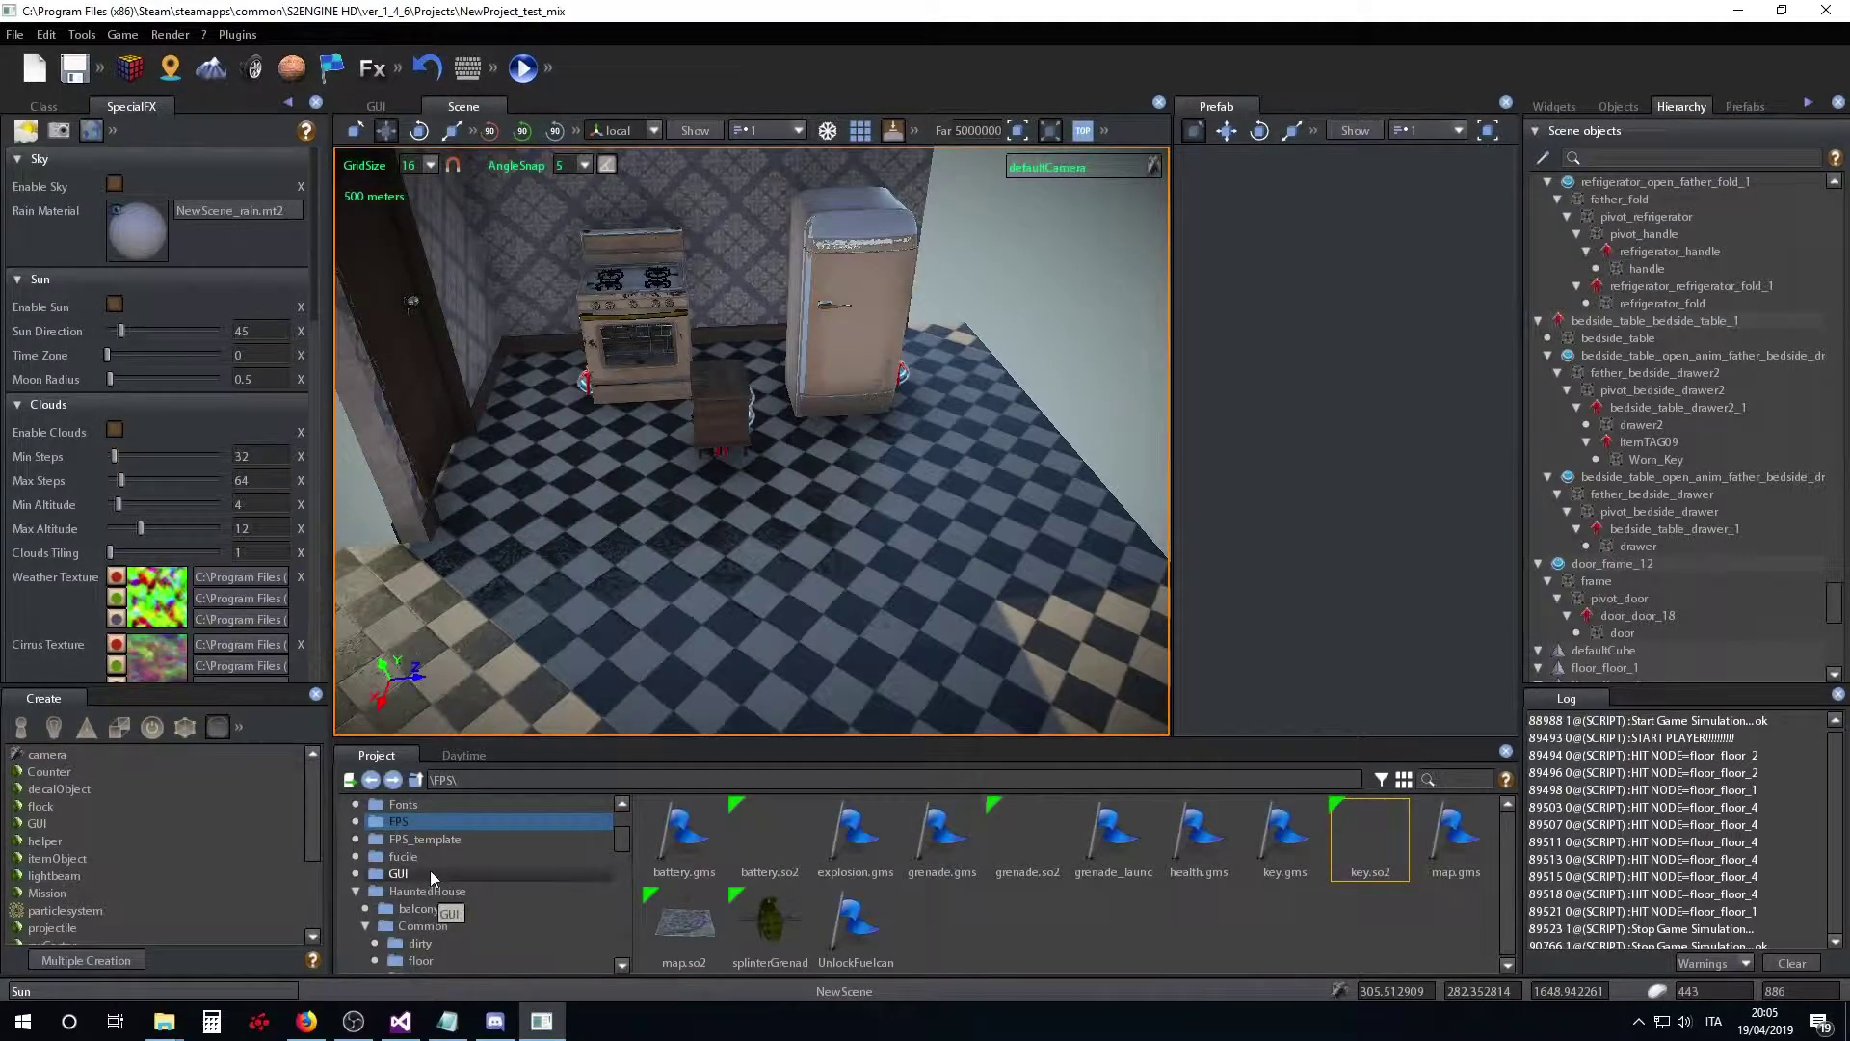
- Place the doily.so2 prefab from HauntedHouse\indoor\livingroom on the checkered floor and raise it to a height of about 7.25
scroll(487, 880, "down", 5)
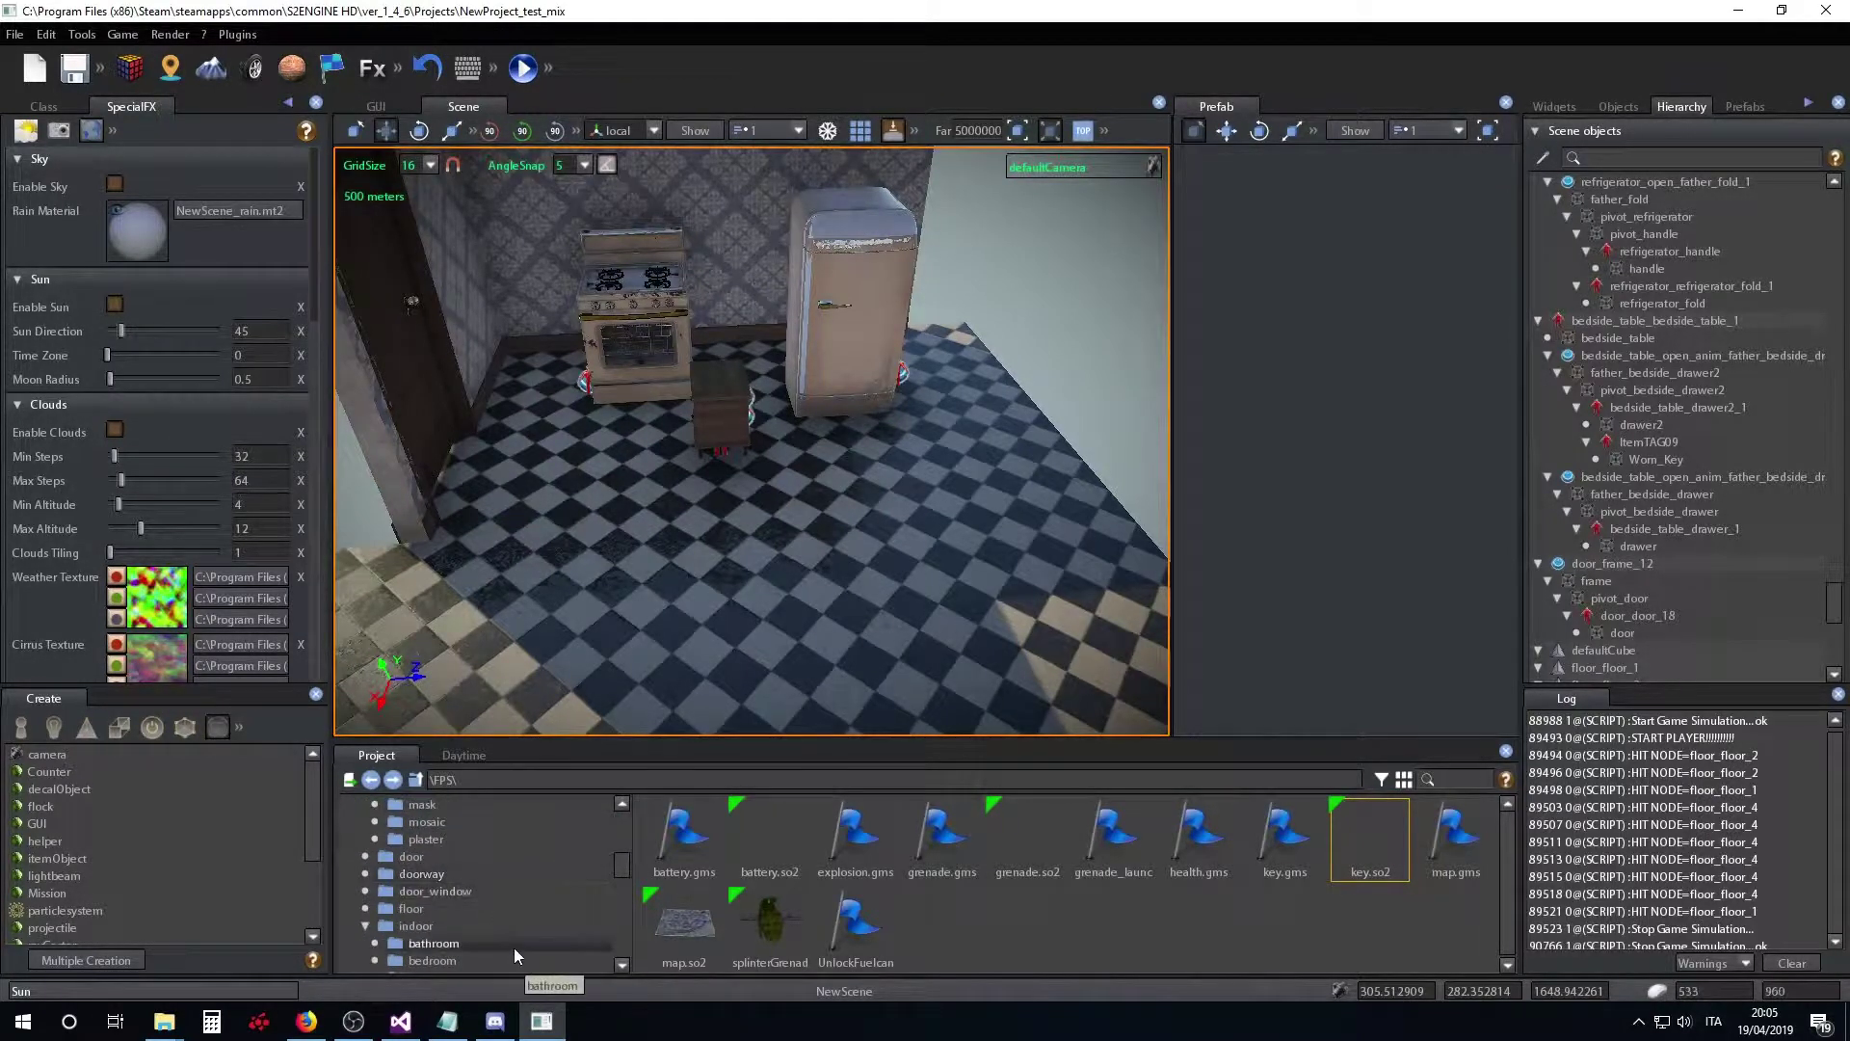
scroll(482, 915, "down", 2)
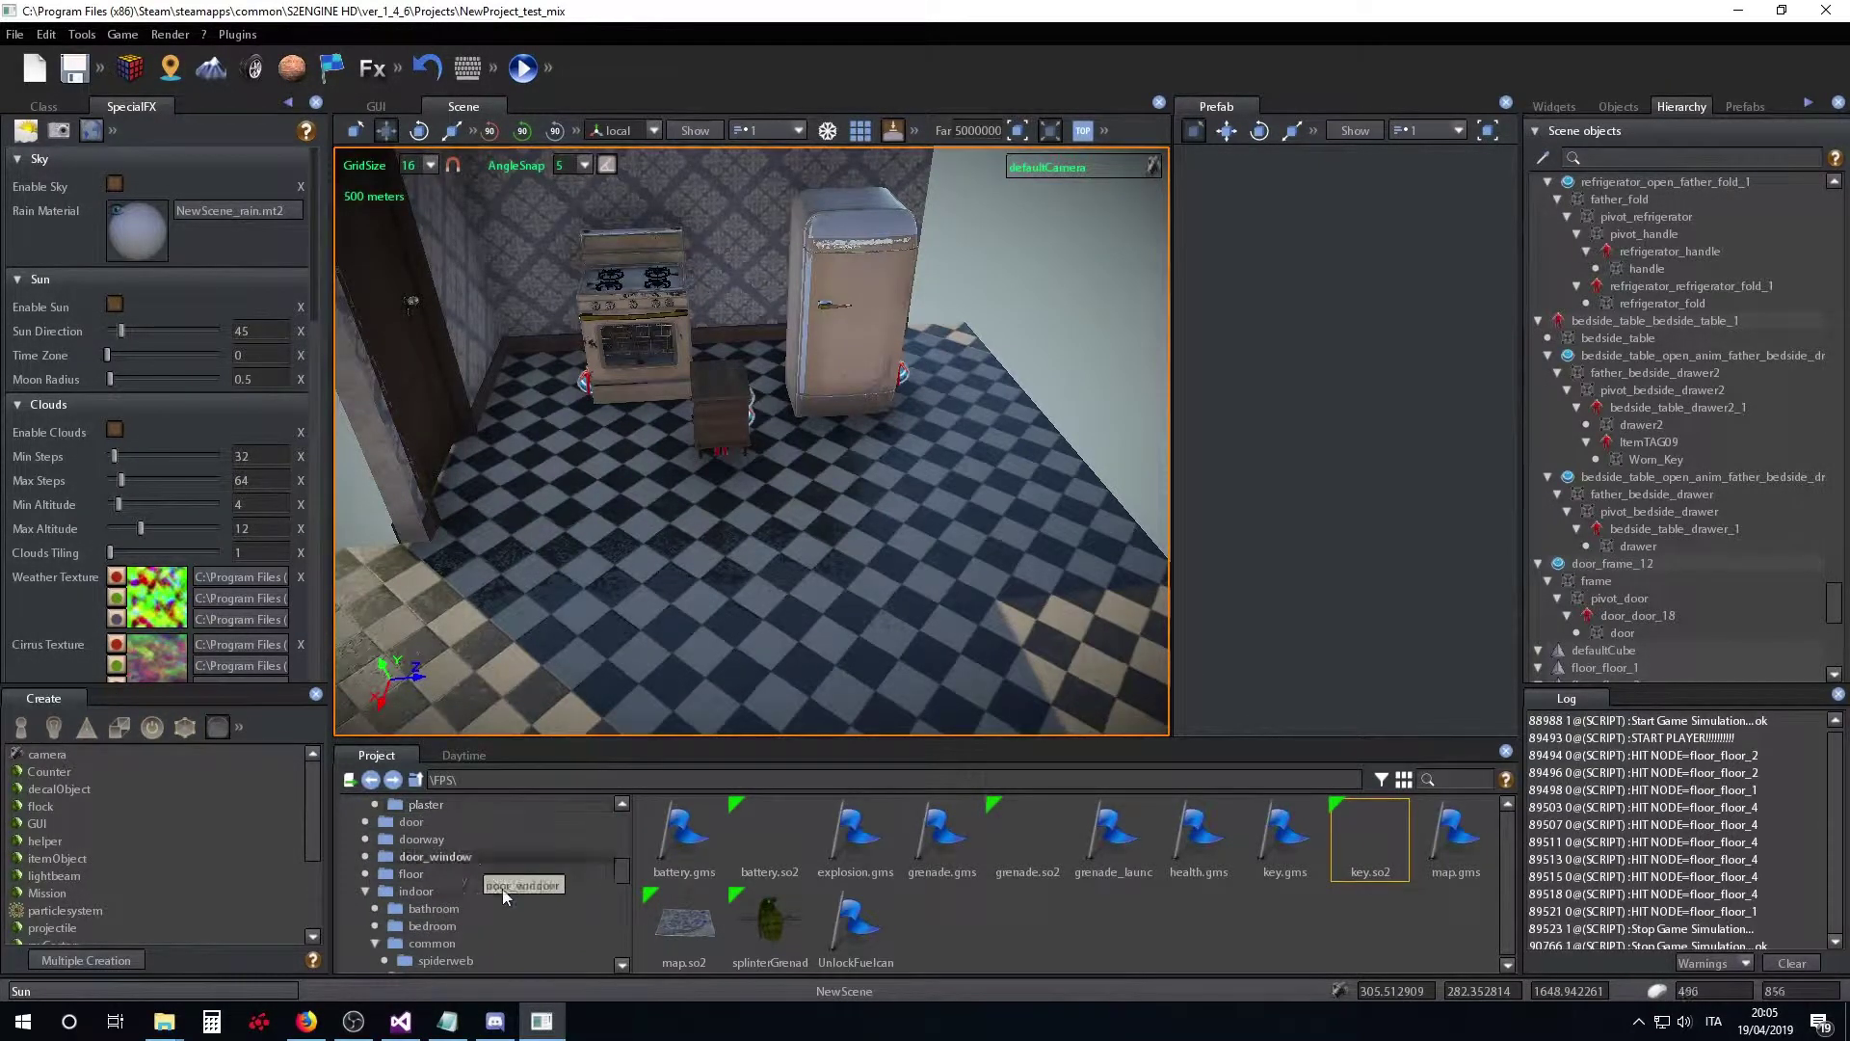
scroll(505, 892, "down", 3)
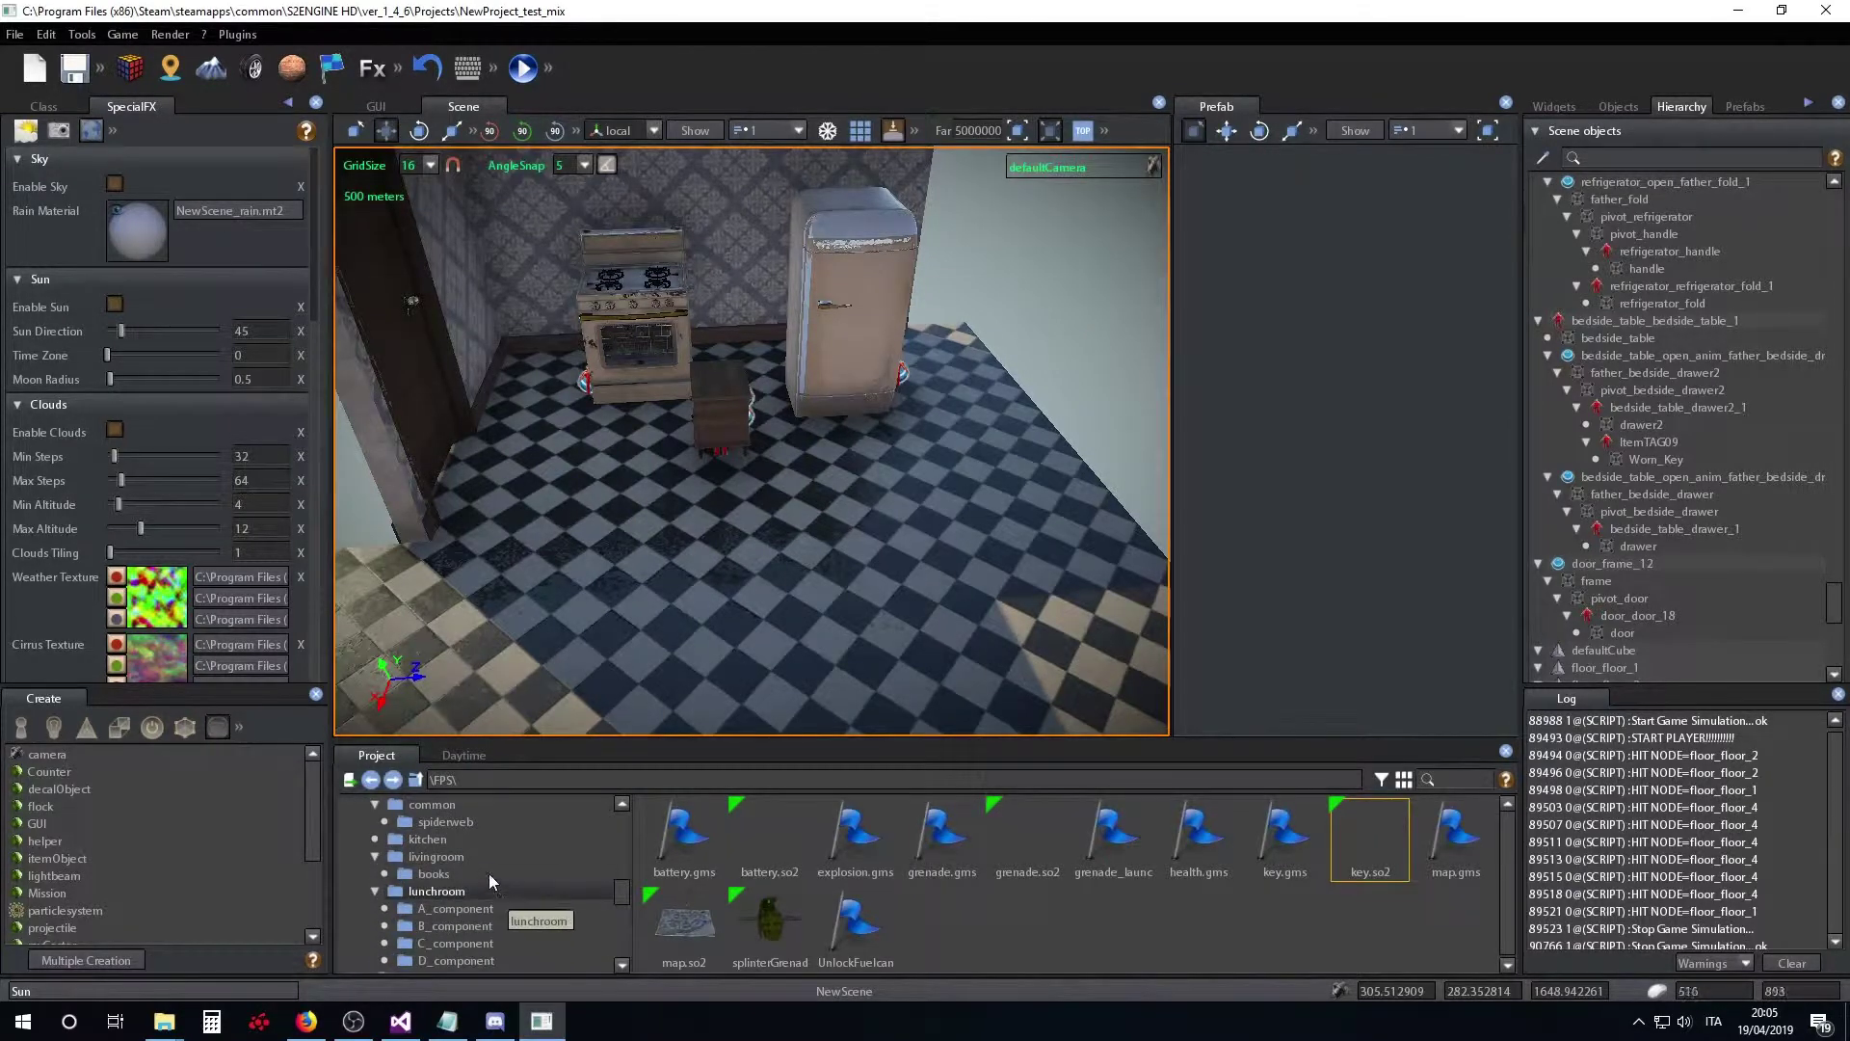
left_click(463, 855)
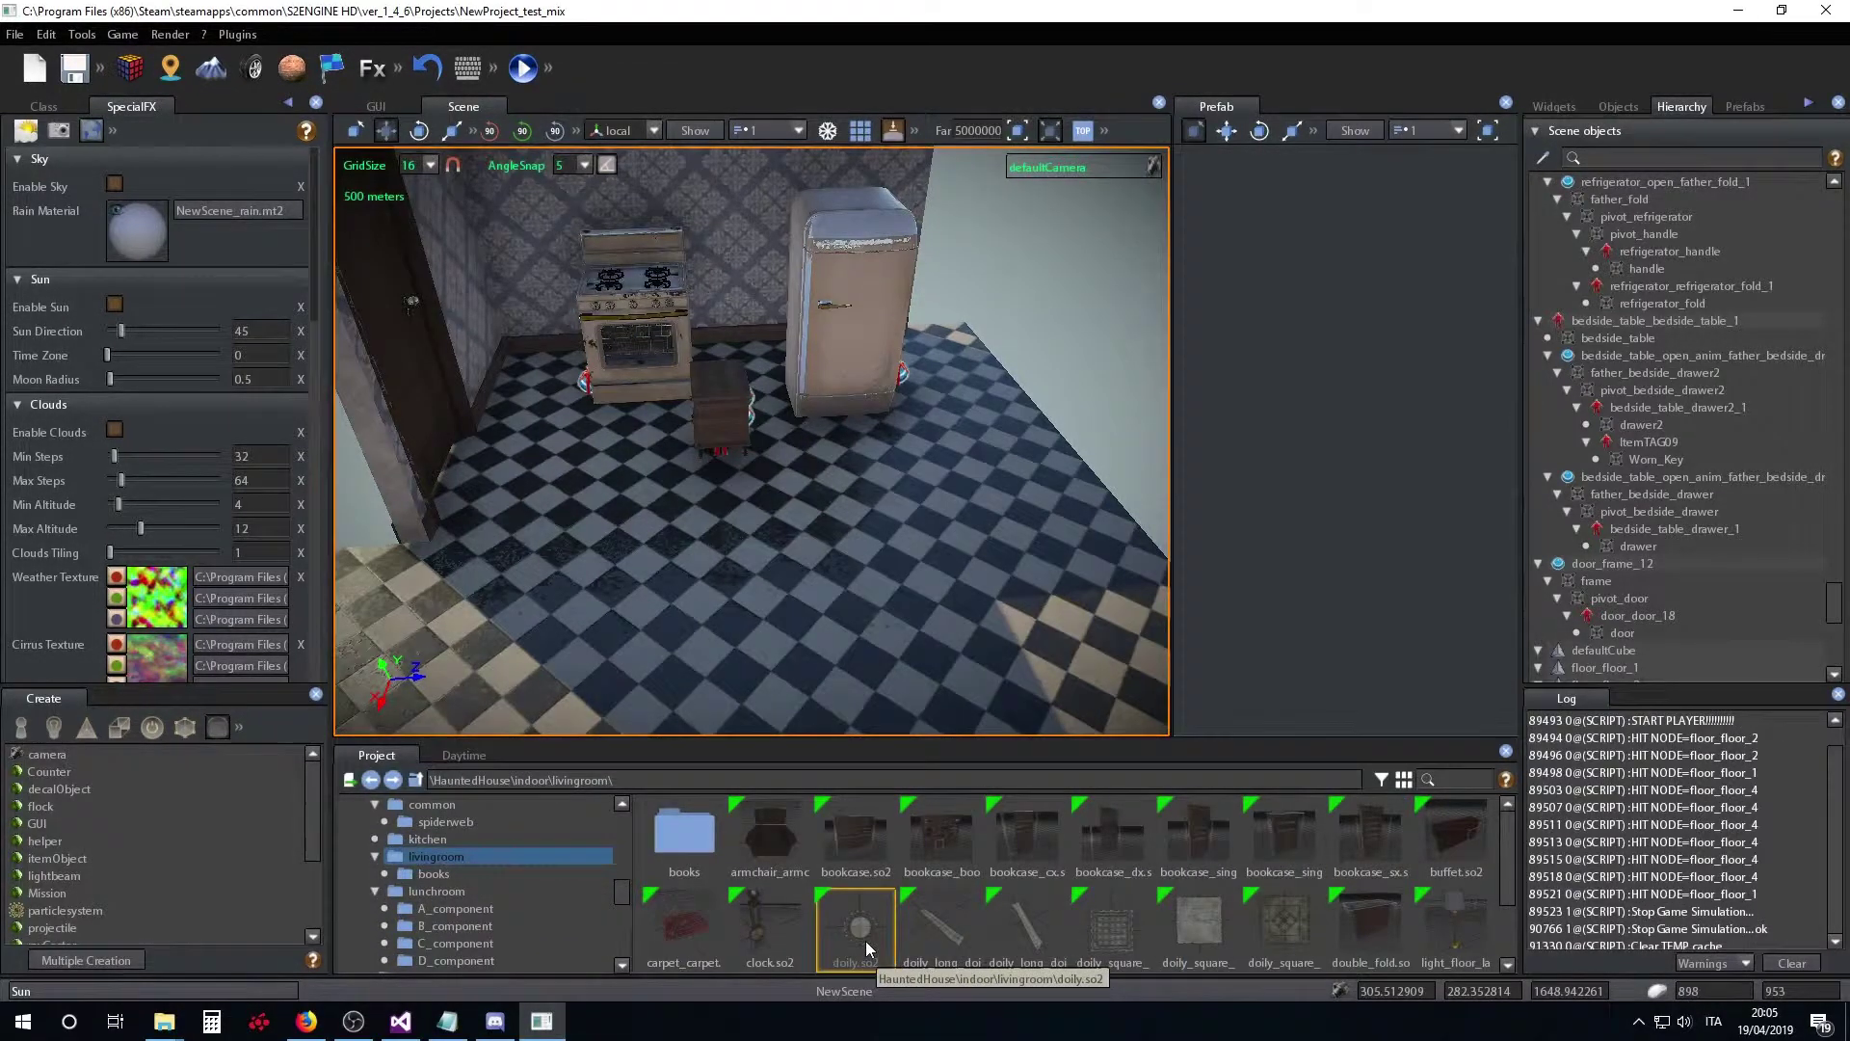
left_click(846, 596)
scroll(969, 582, "up", 3)
scroll(1015, 582, "up", 3)
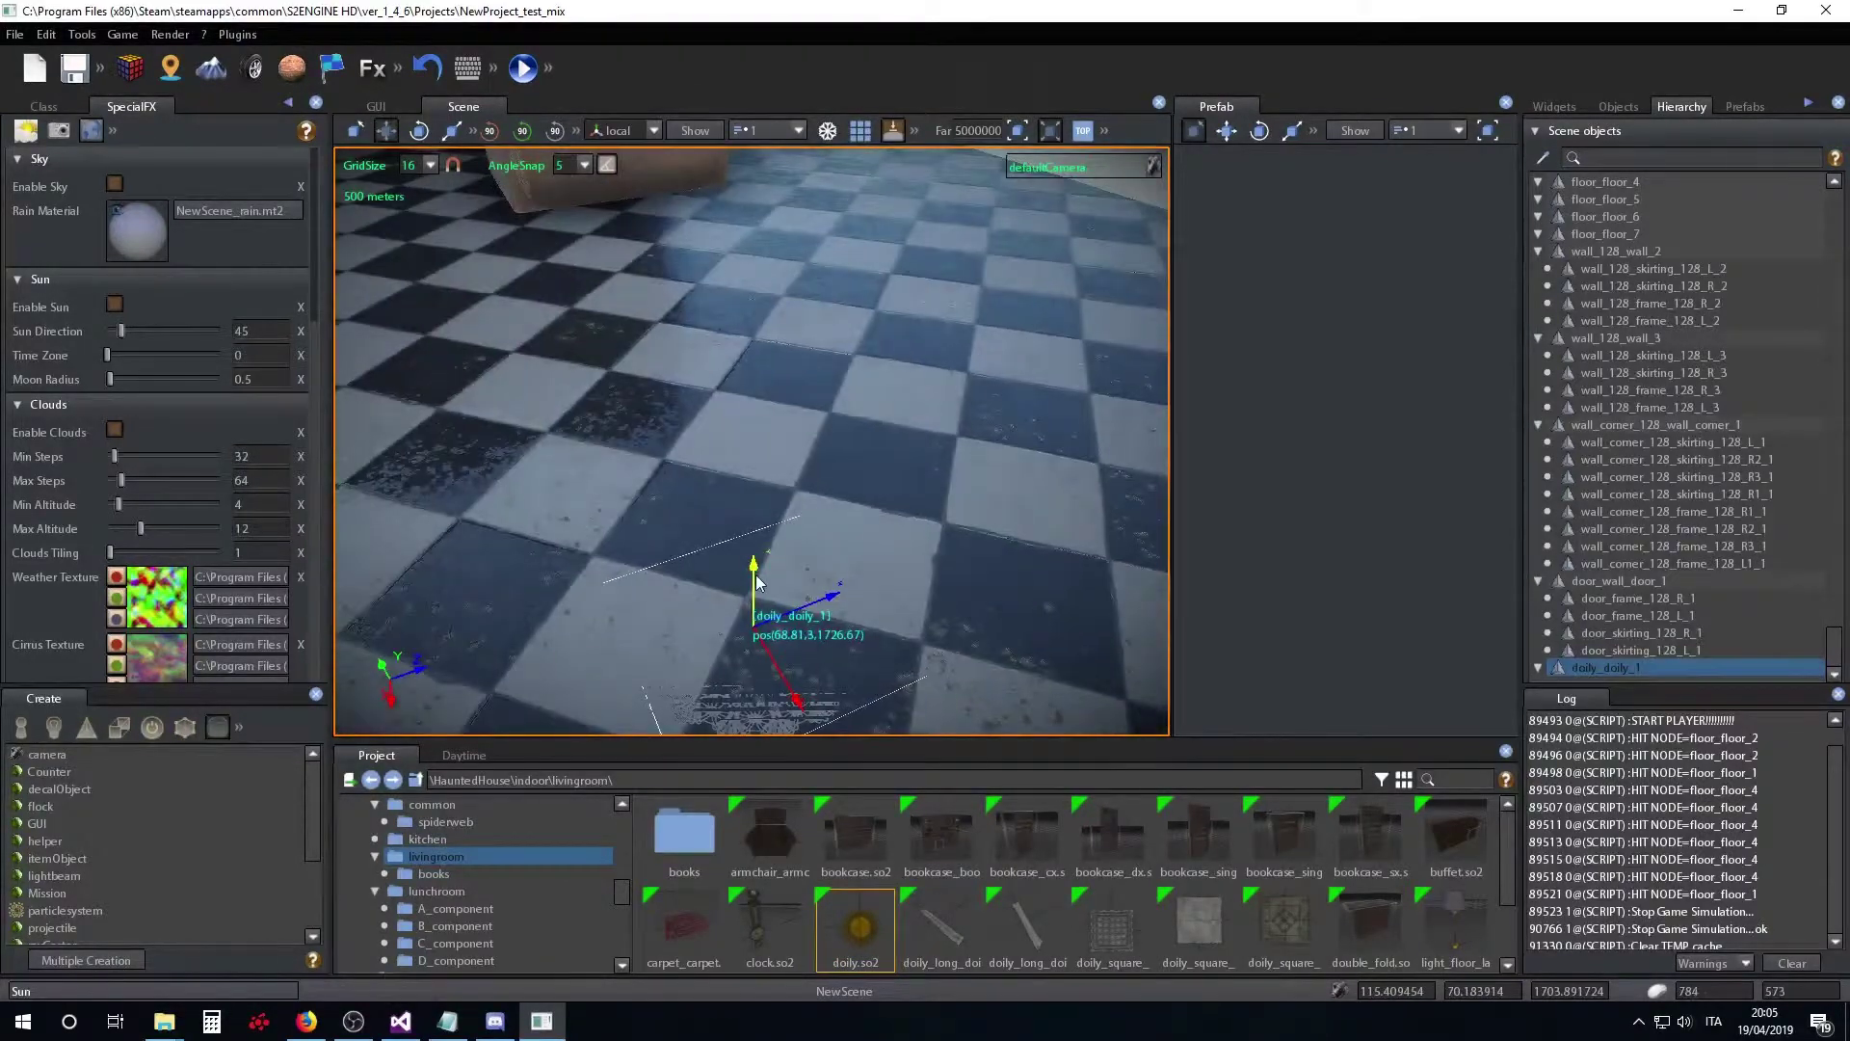
left_click_drag(755, 570, 755, 576)
right_click_drag(948, 525, 883, 519)
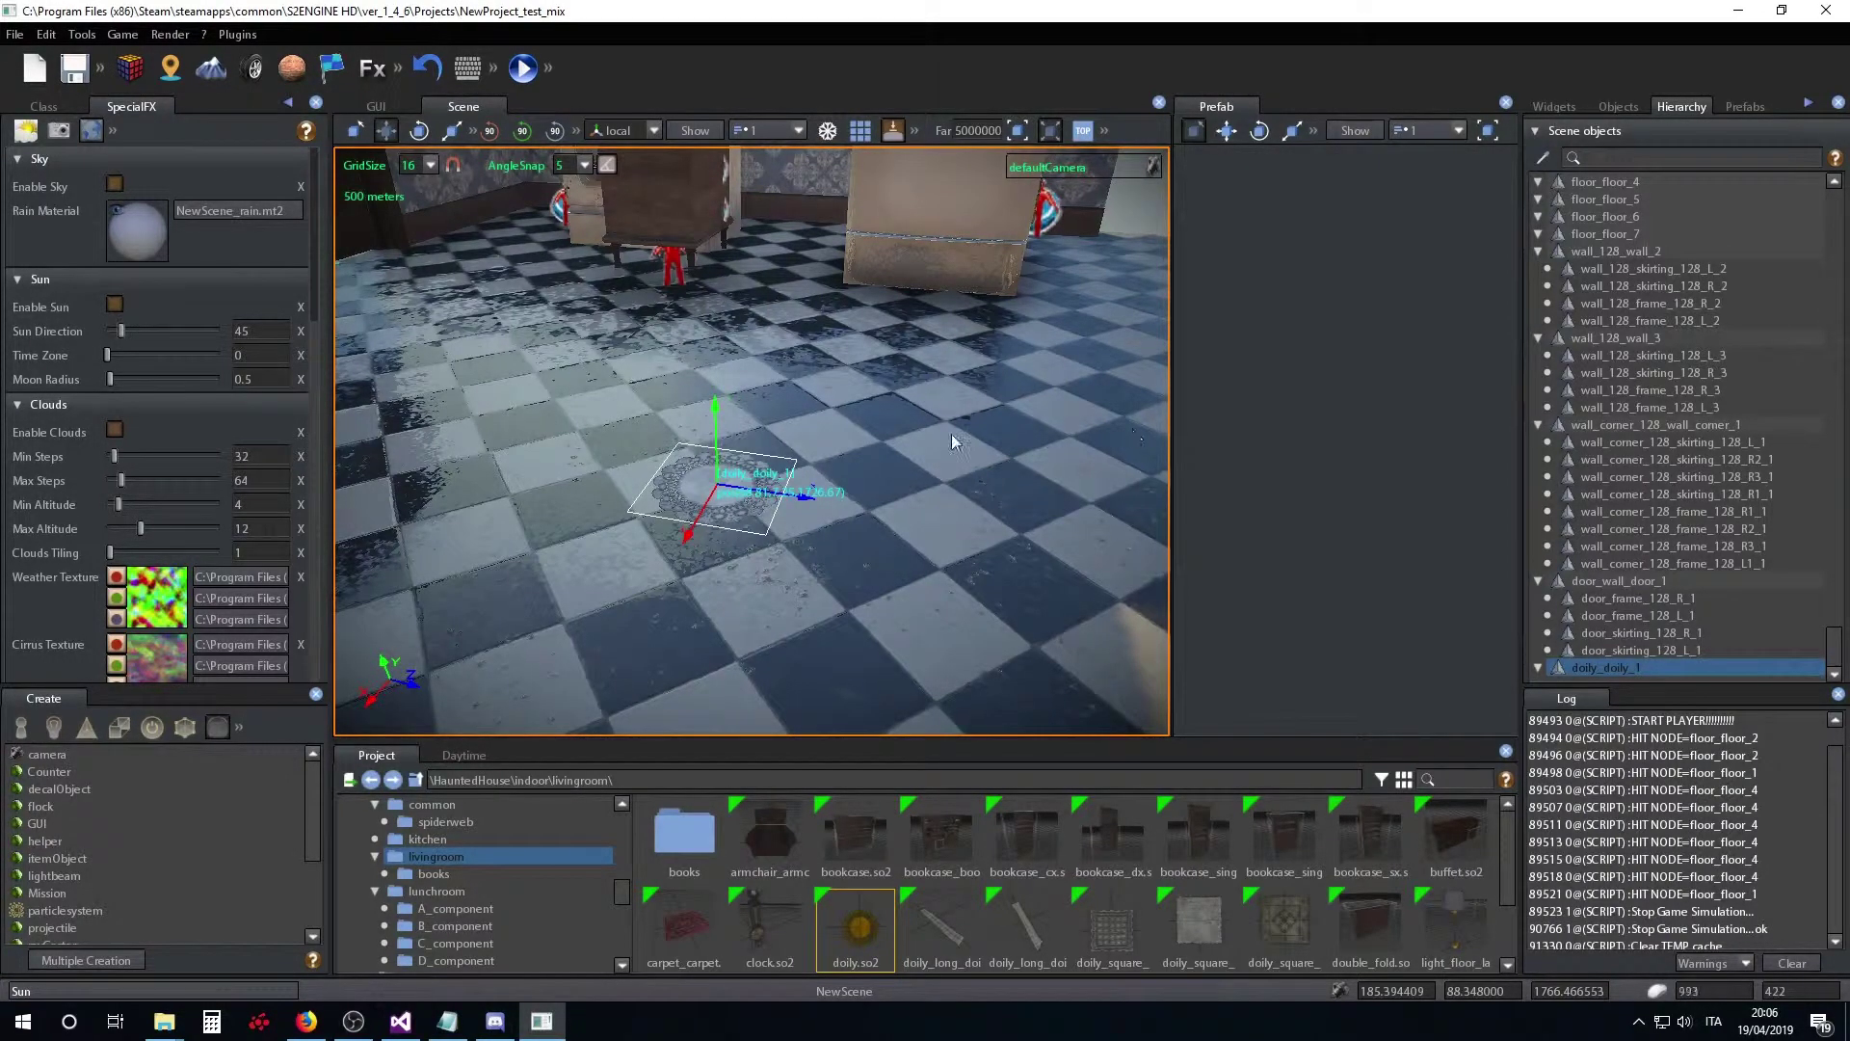
- Scale the doily uniformly, first to 3 and finally to 10
left_click(44, 104)
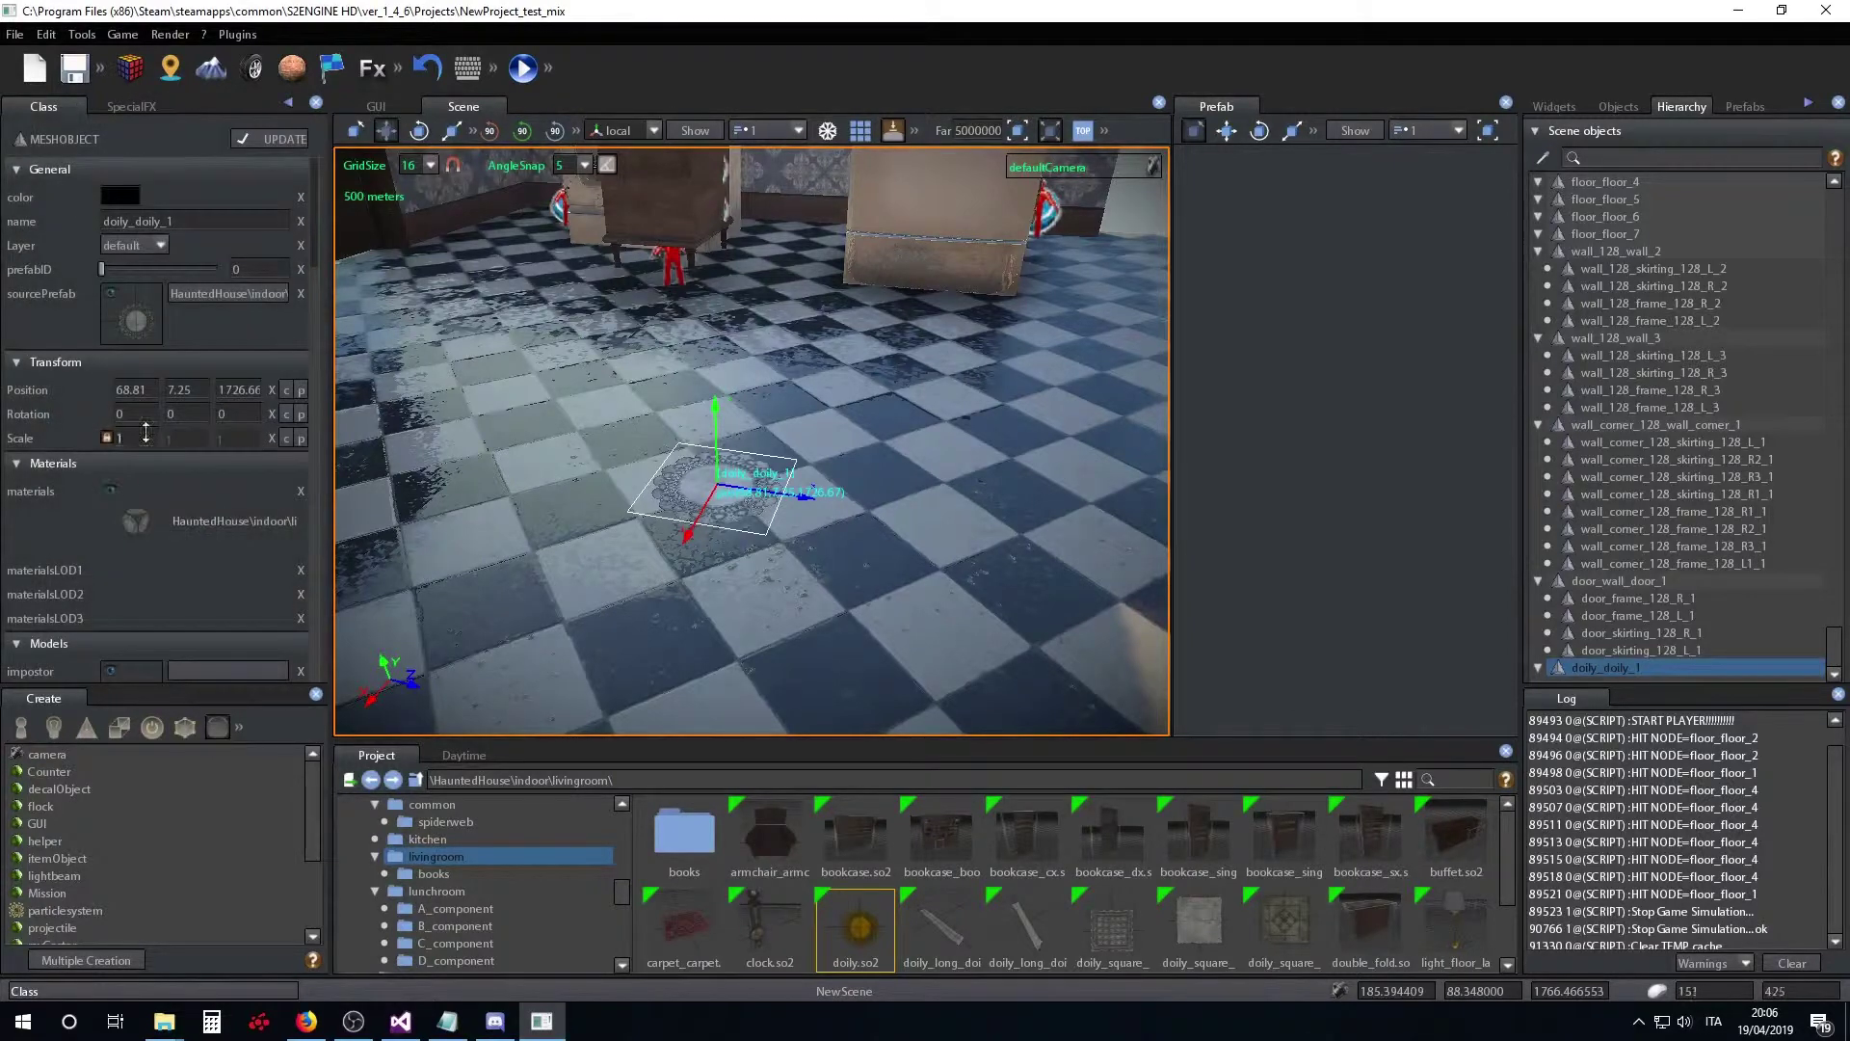
scroll(694, 494, "up", 5)
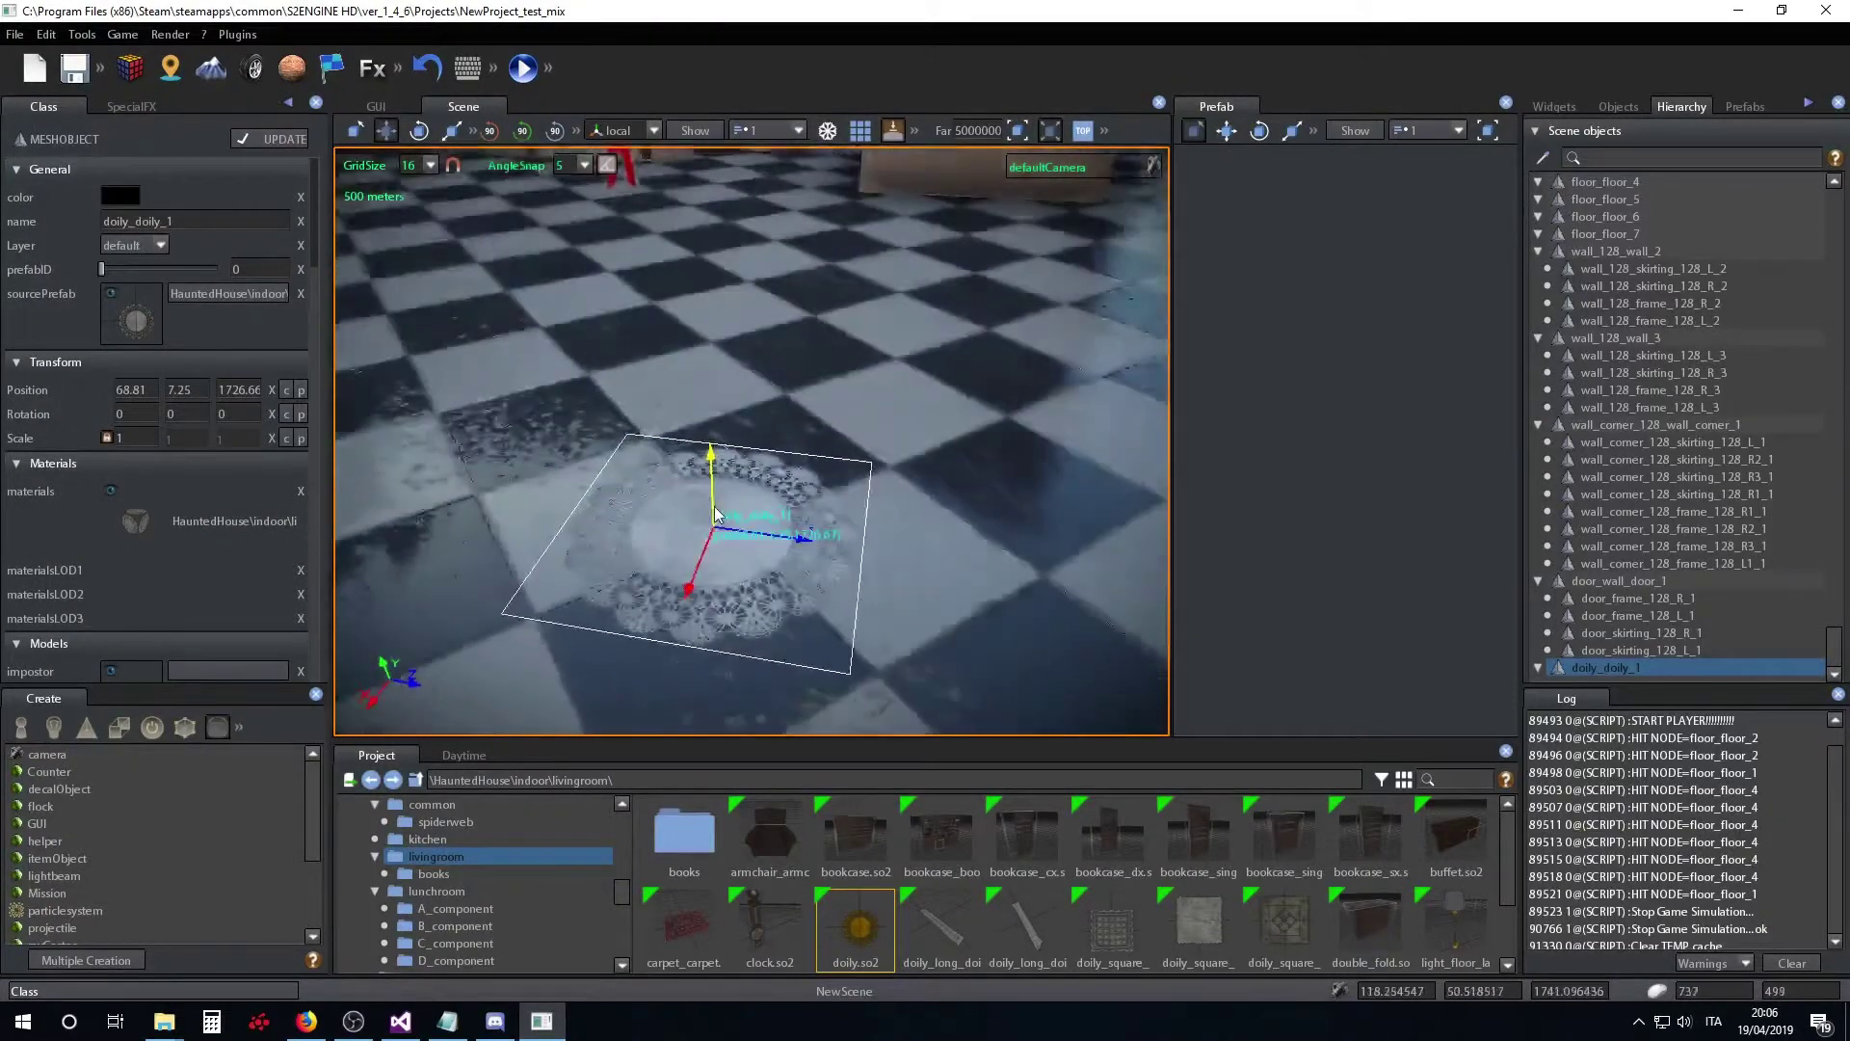
scroll(713, 511, "down", 5)
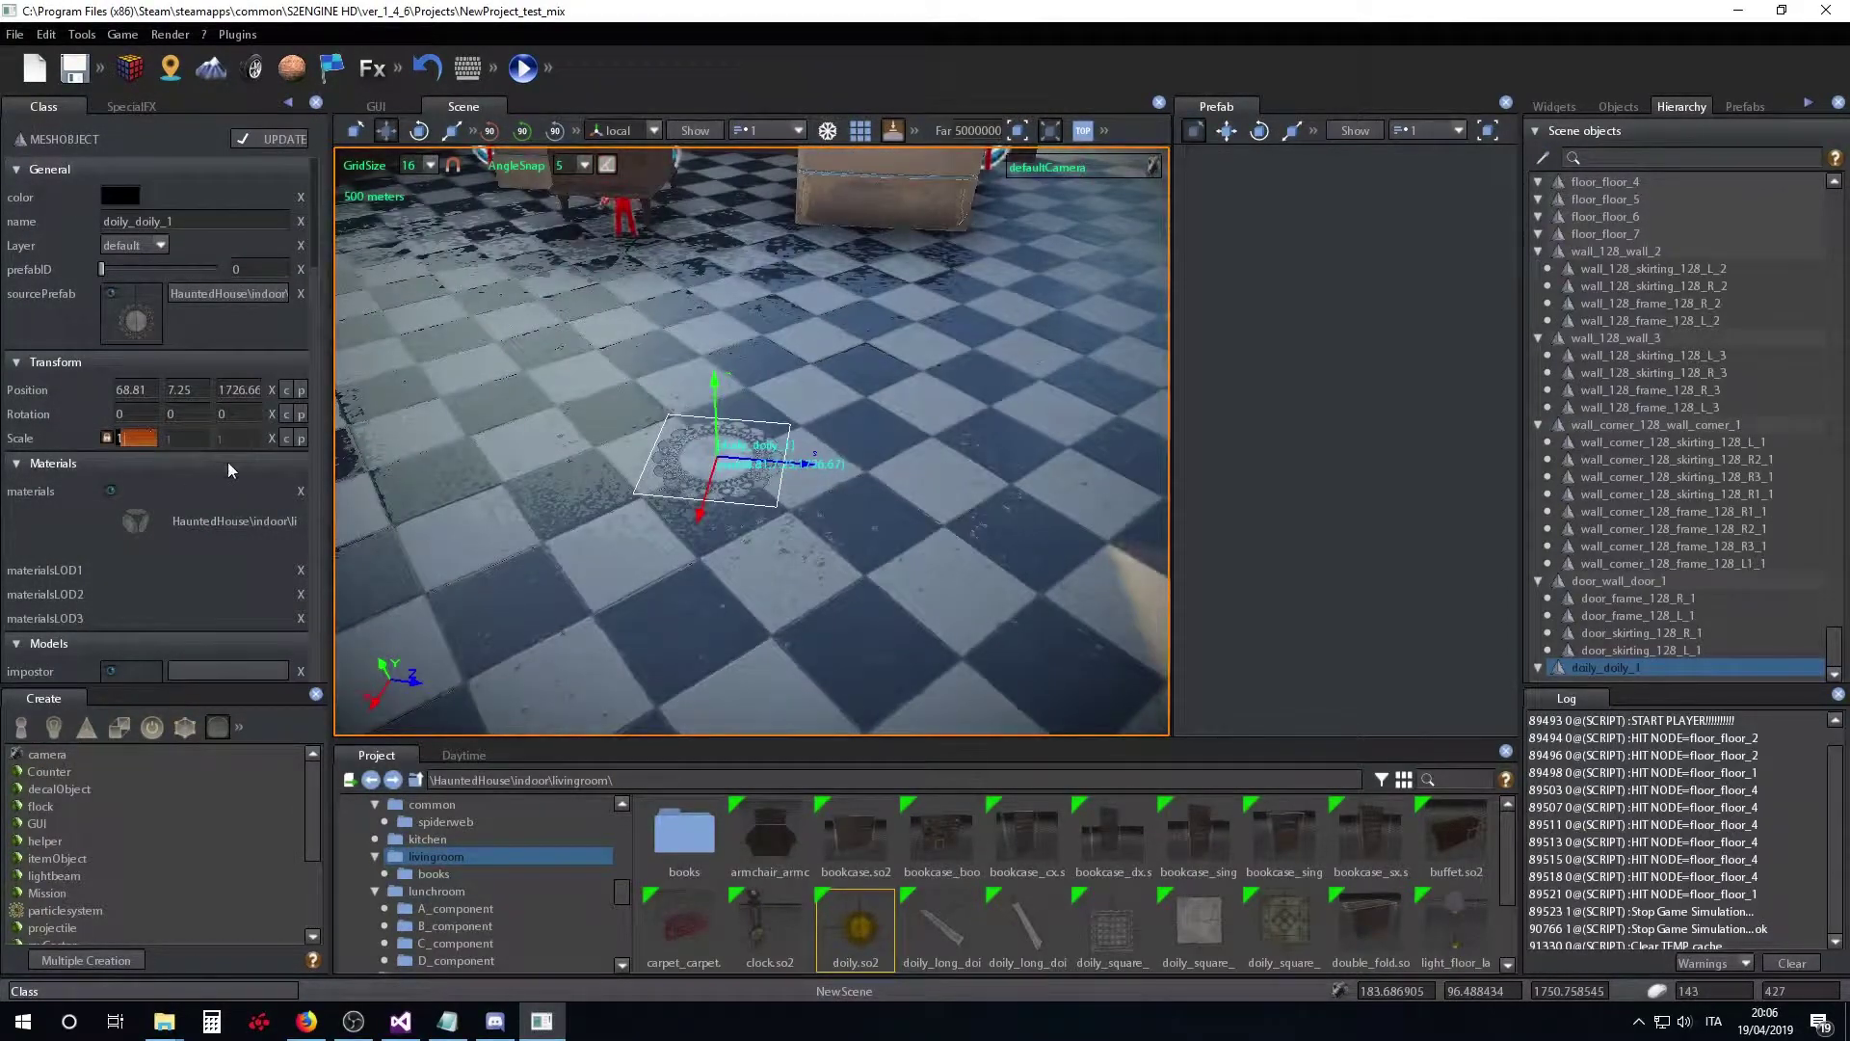
type("3")
key("Return")
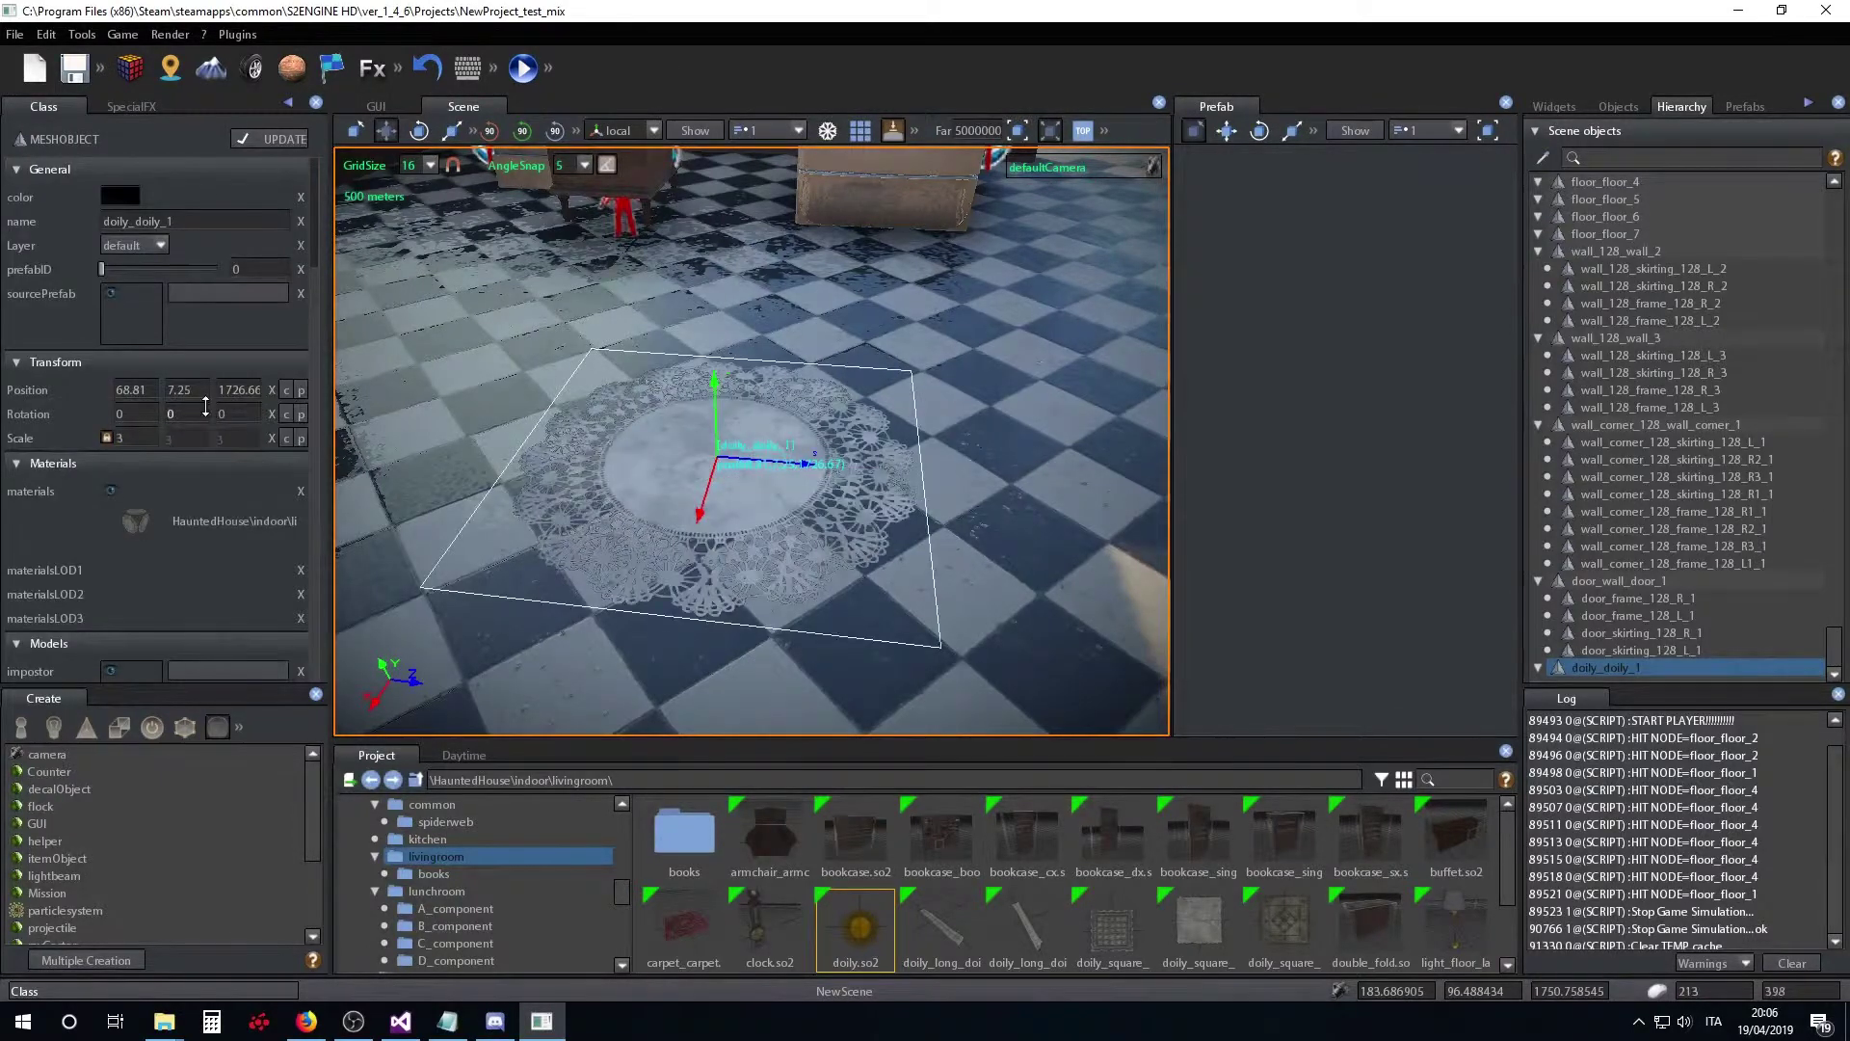
left_click(135, 438)
type("10")
key("Return")
- Lower the enlarged doily toward the floor to a height of about 3.43
right_click_drag(867, 453, 844, 403)
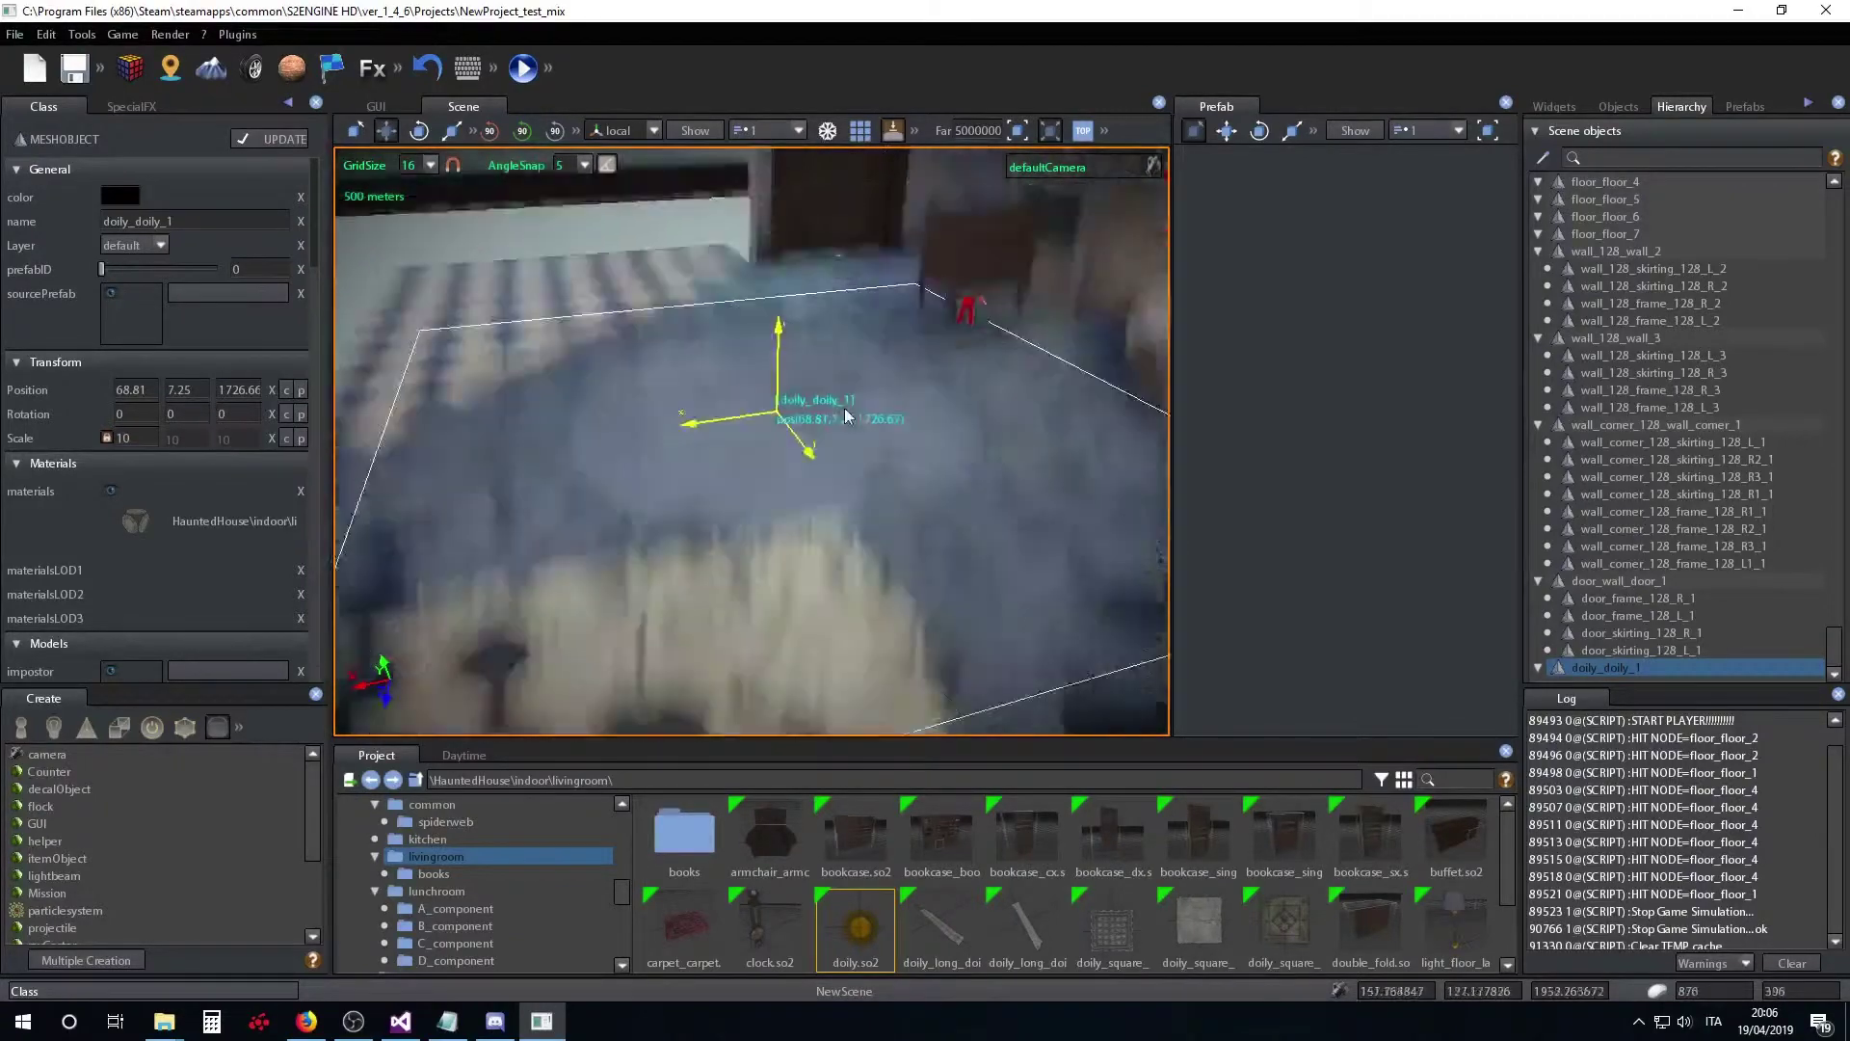
left_click_drag(771, 246, 771, 253)
middle_click_drag(640, 387, 764, 384)
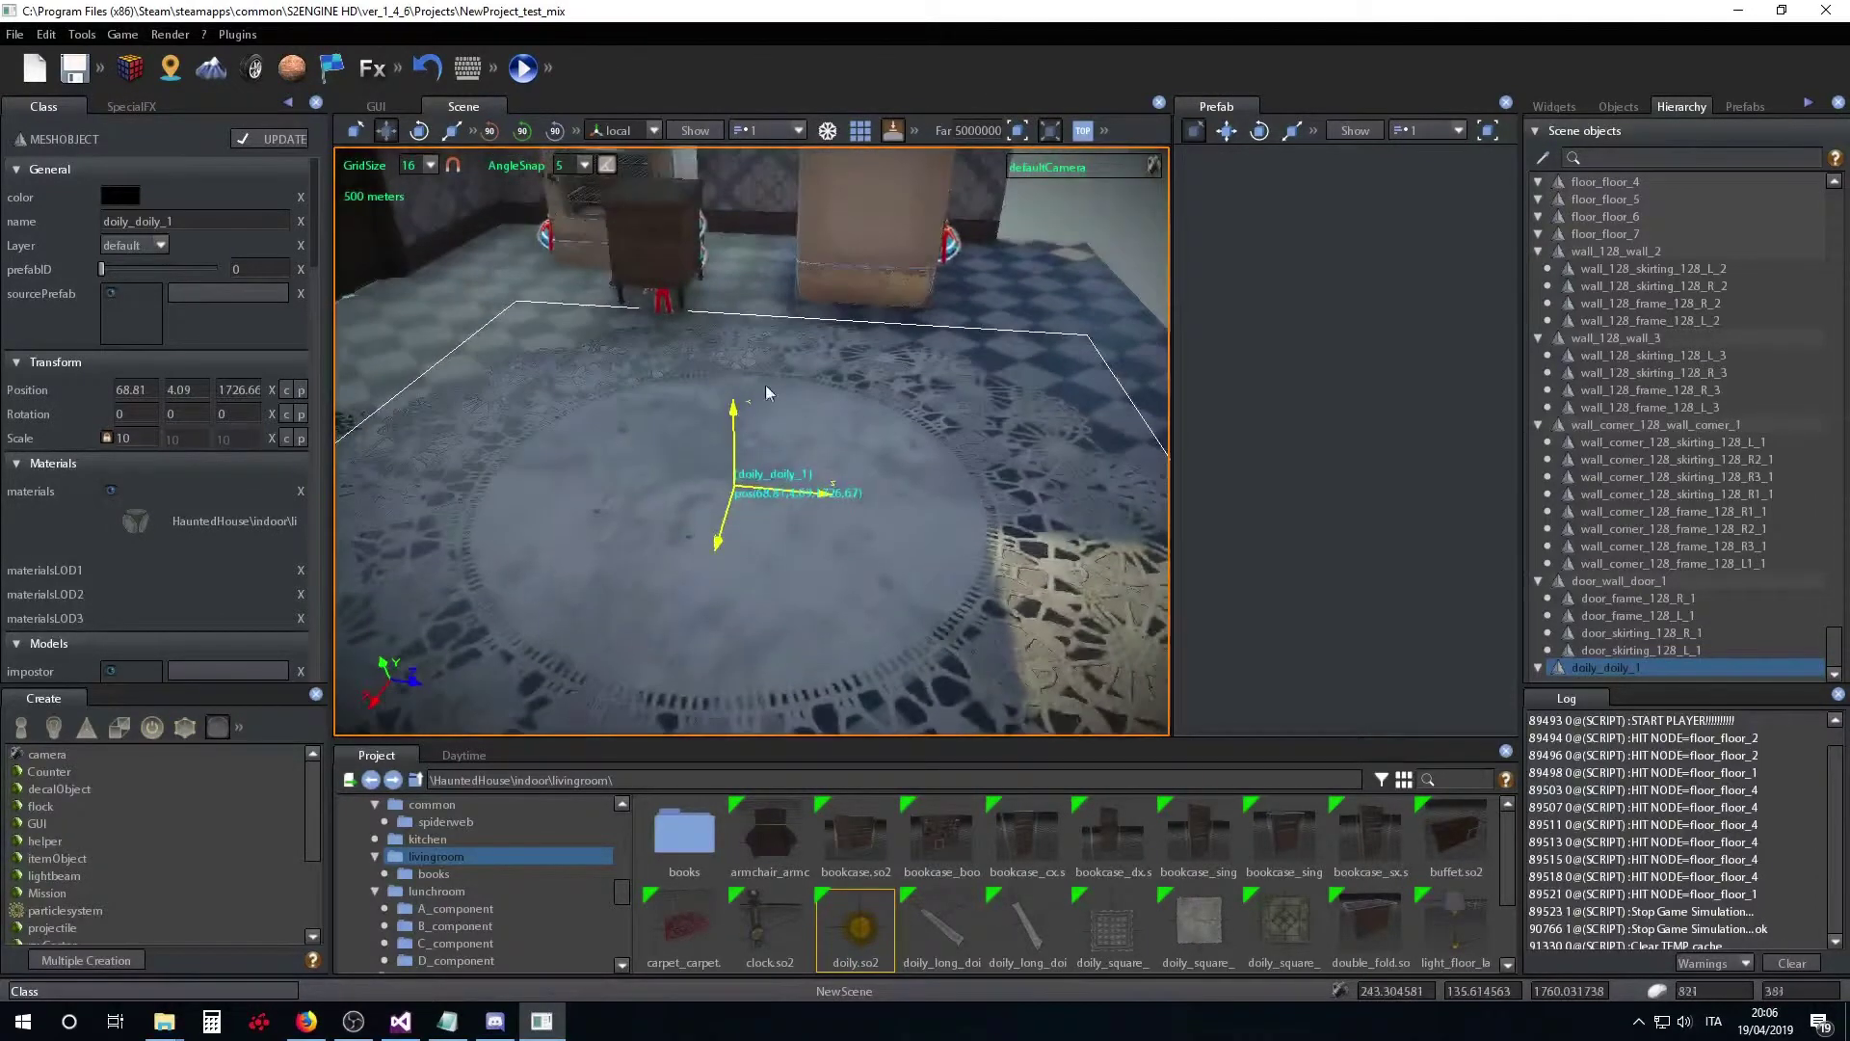
left_click_drag(733, 436, 732, 442)
middle_click_drag(732, 442, 819, 480)
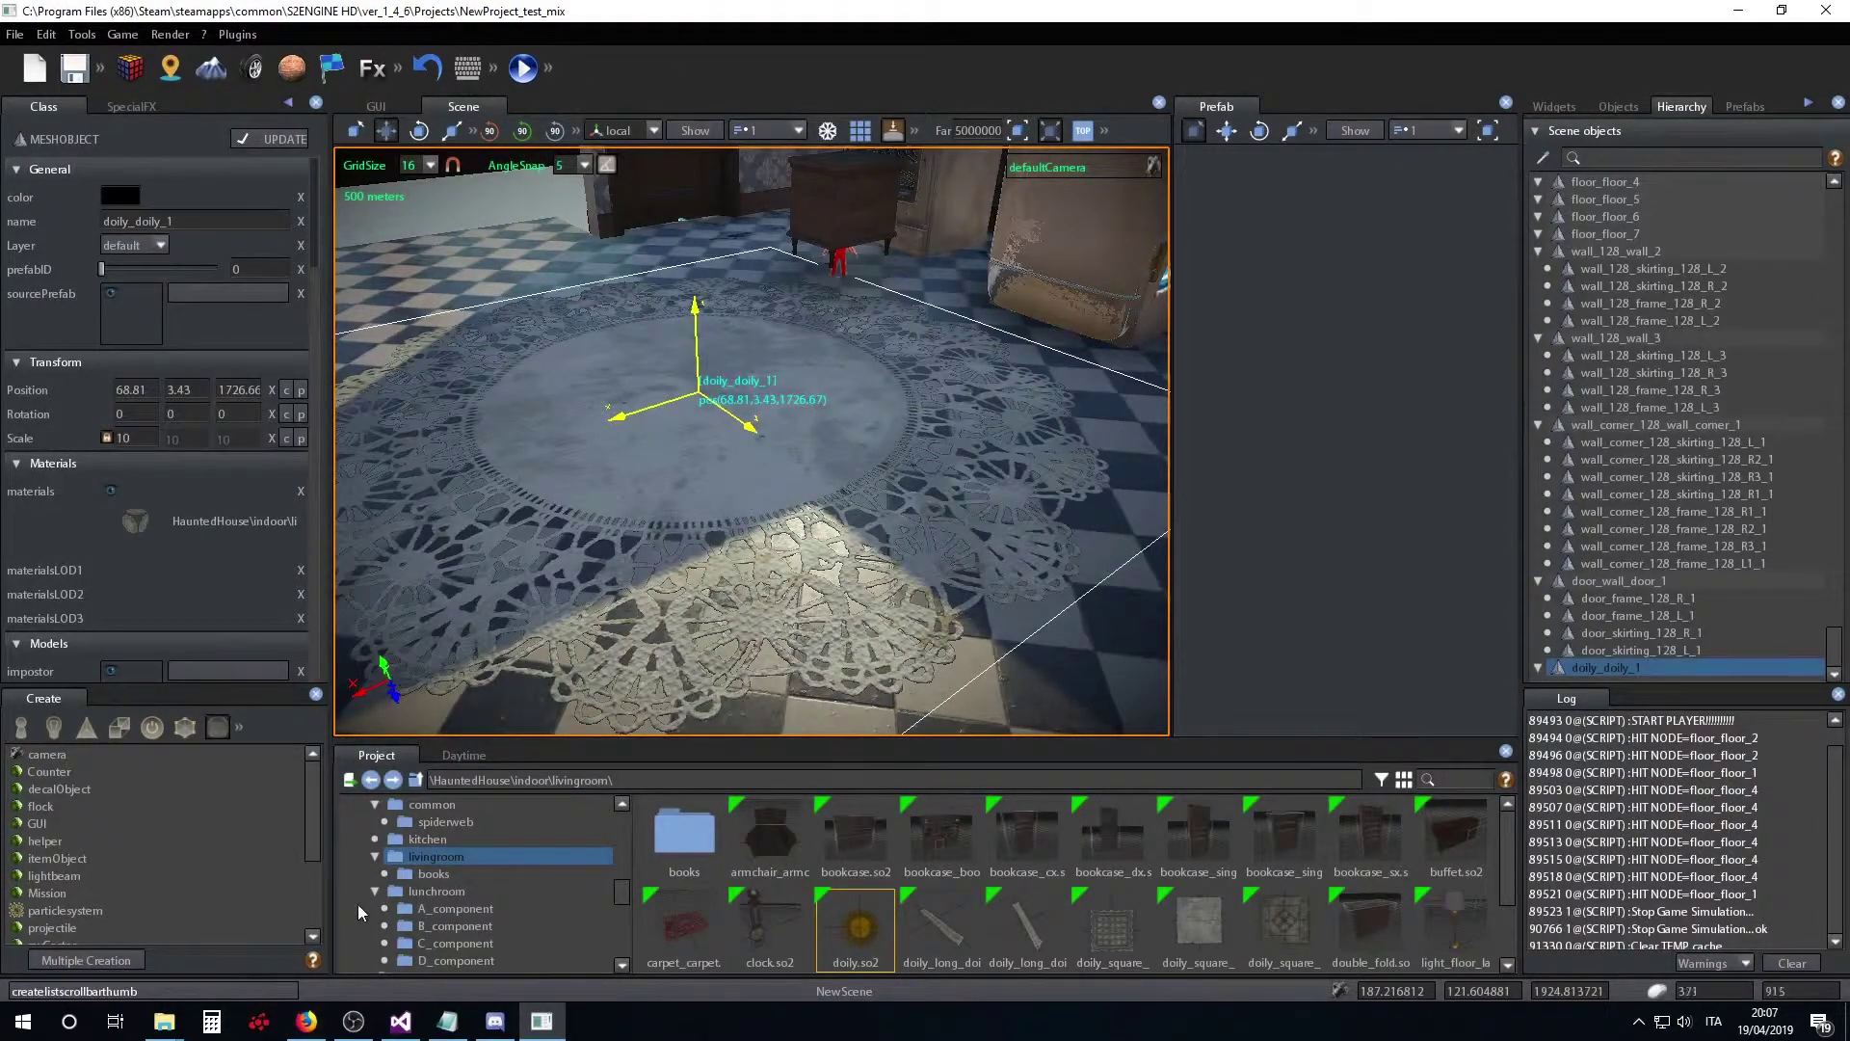
- Browse to the HauntedHouse\Common\dirty folder and include Materials in the asset filter
scroll(532, 876, "up", 5)
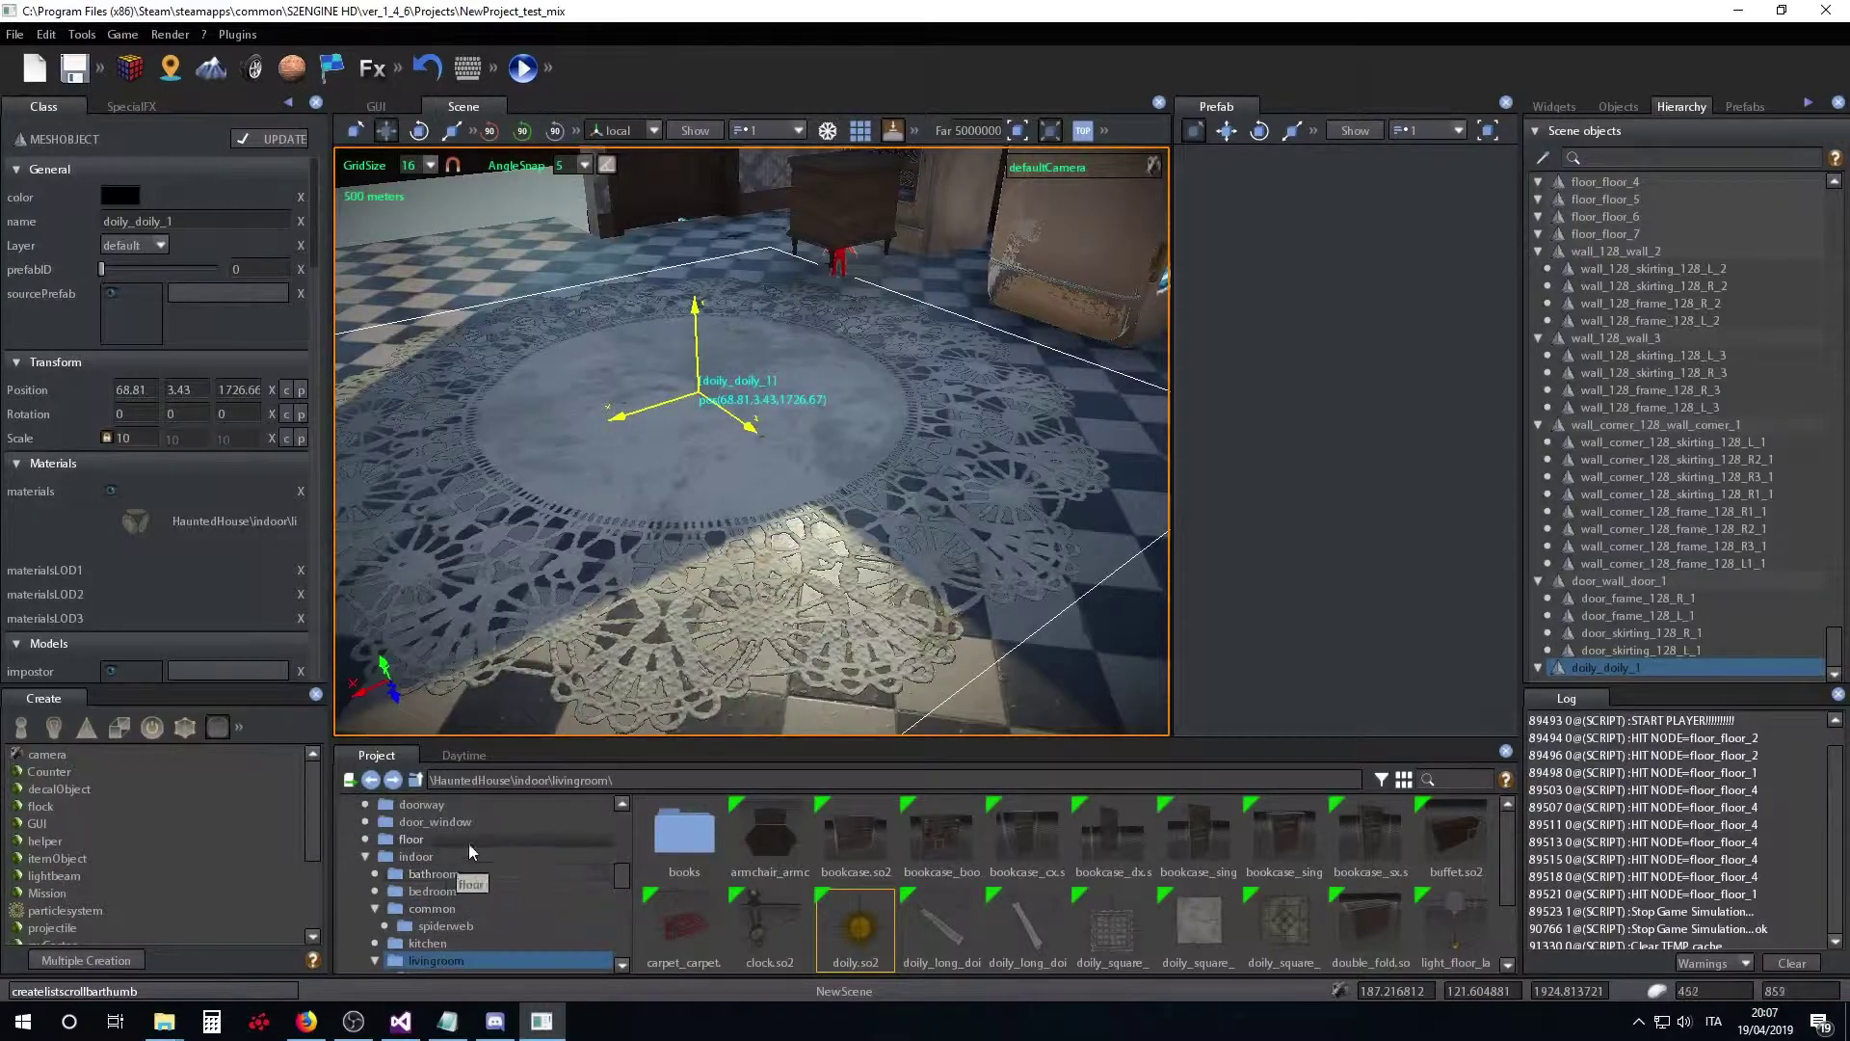
scroll(459, 841, "up", 4)
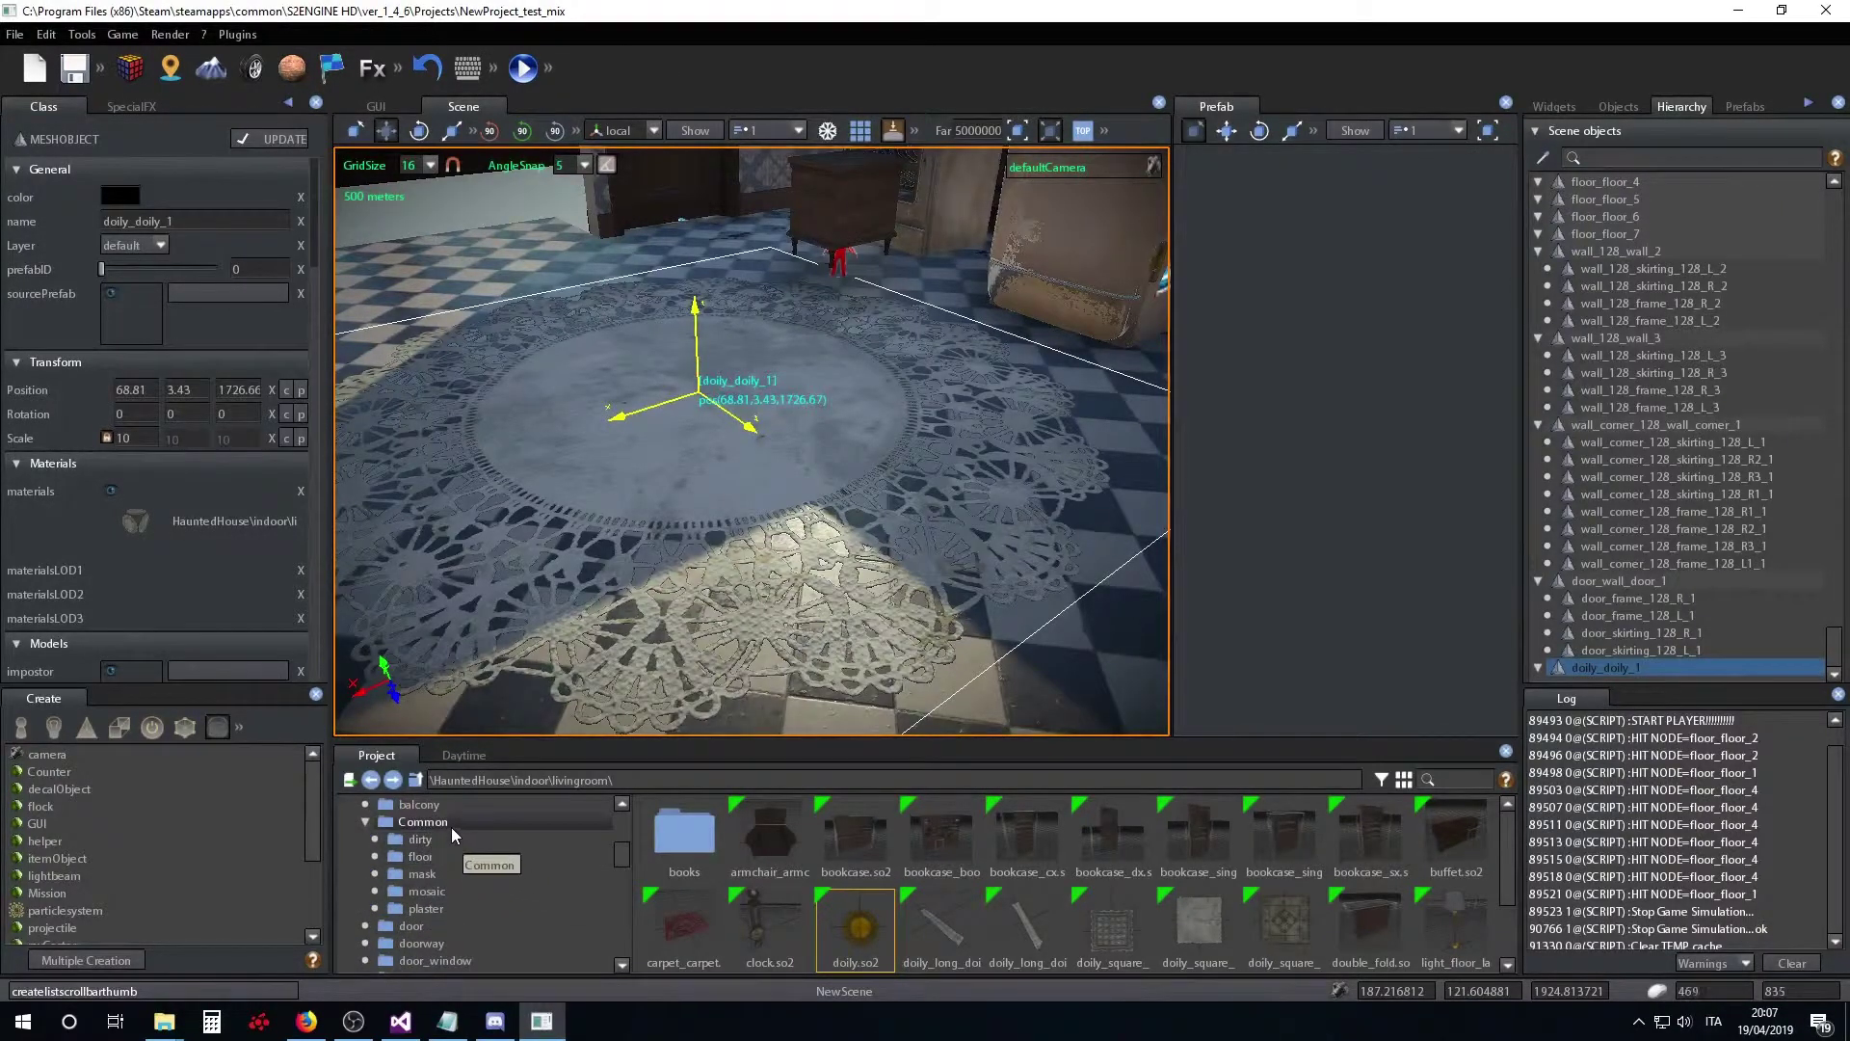
left_click(424, 856)
left_click(478, 838)
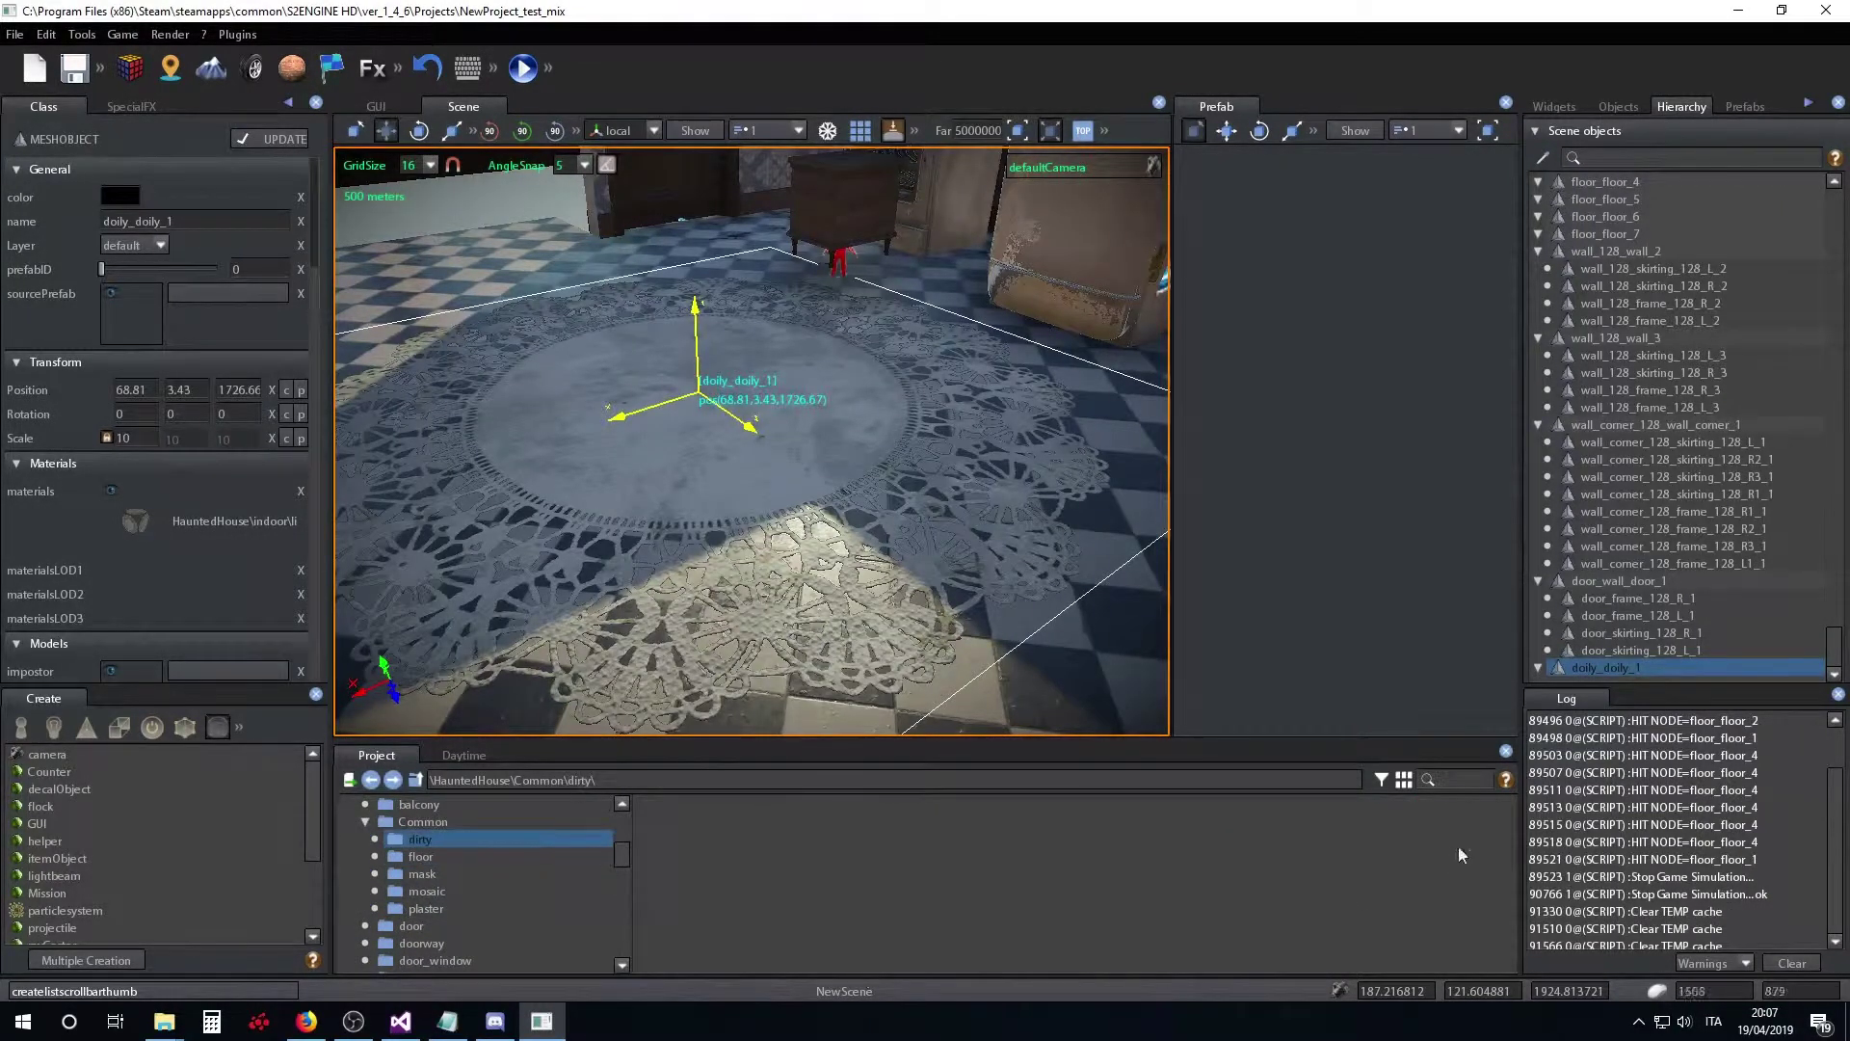
left_click(1385, 779)
left_click(1417, 622)
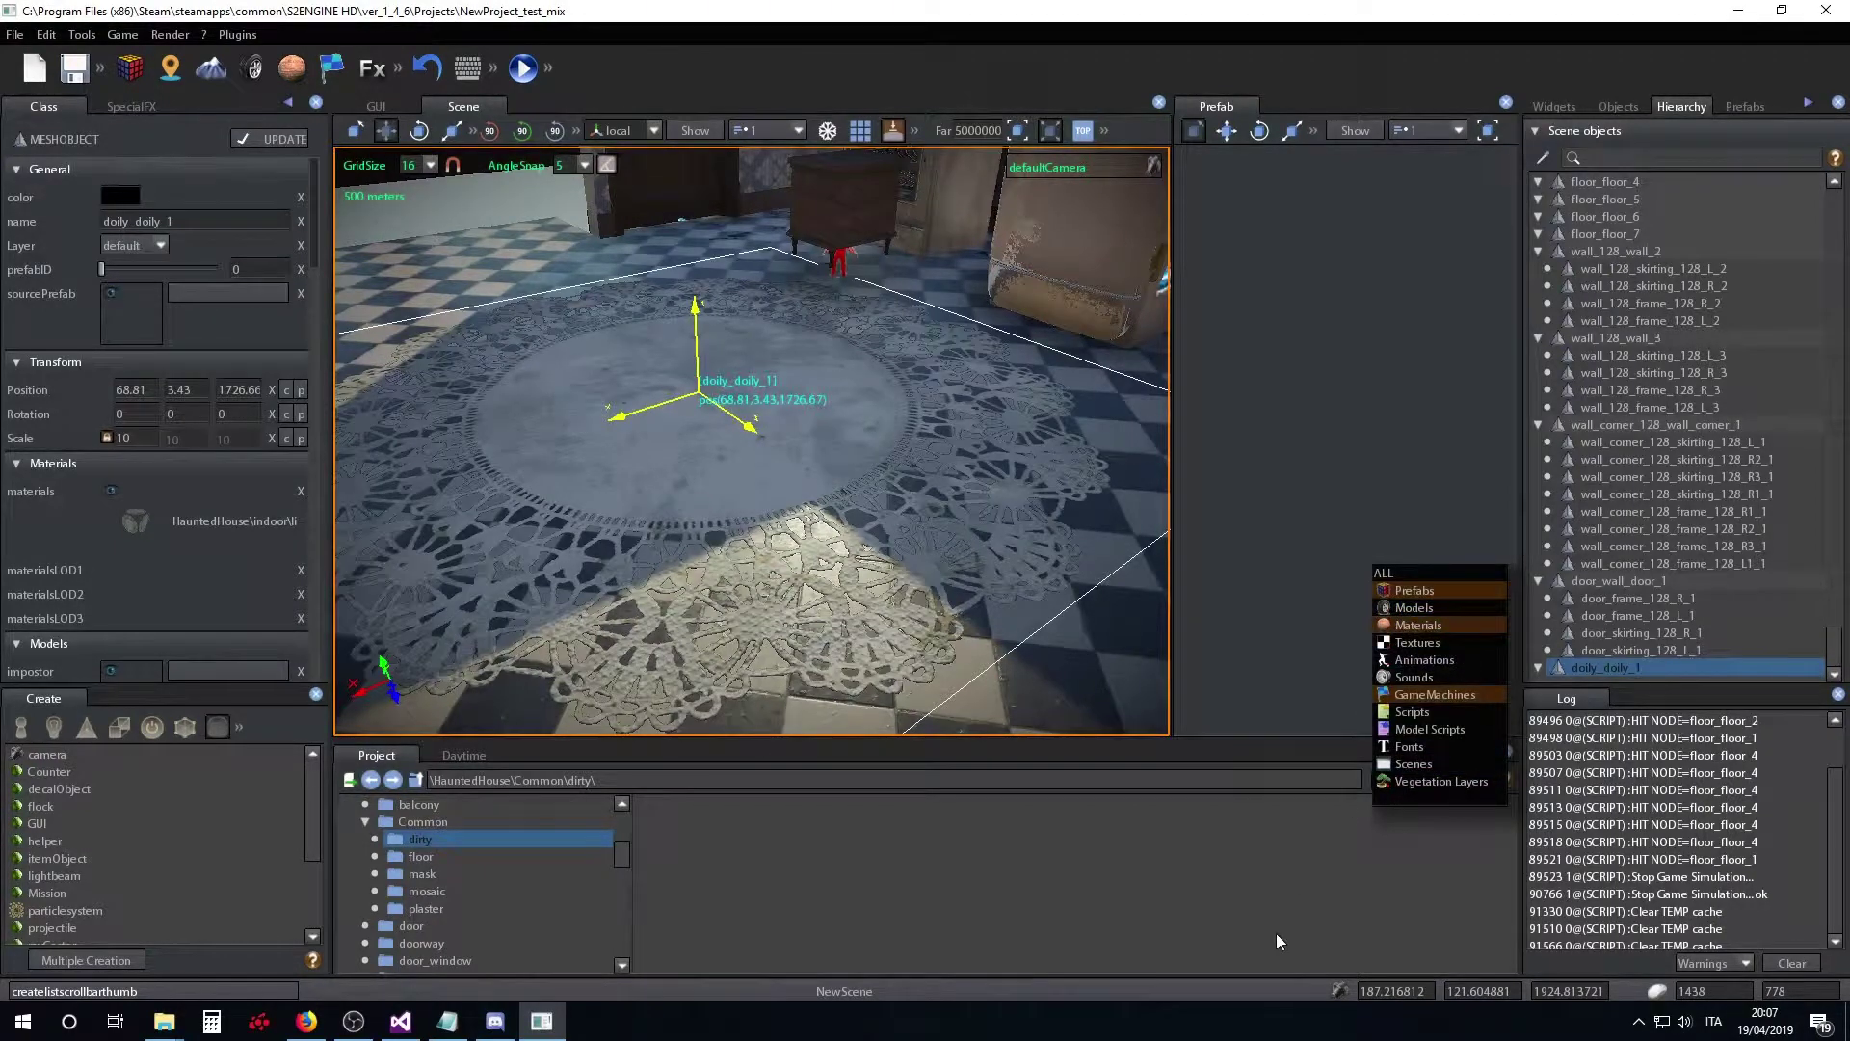
left_click(1276, 933)
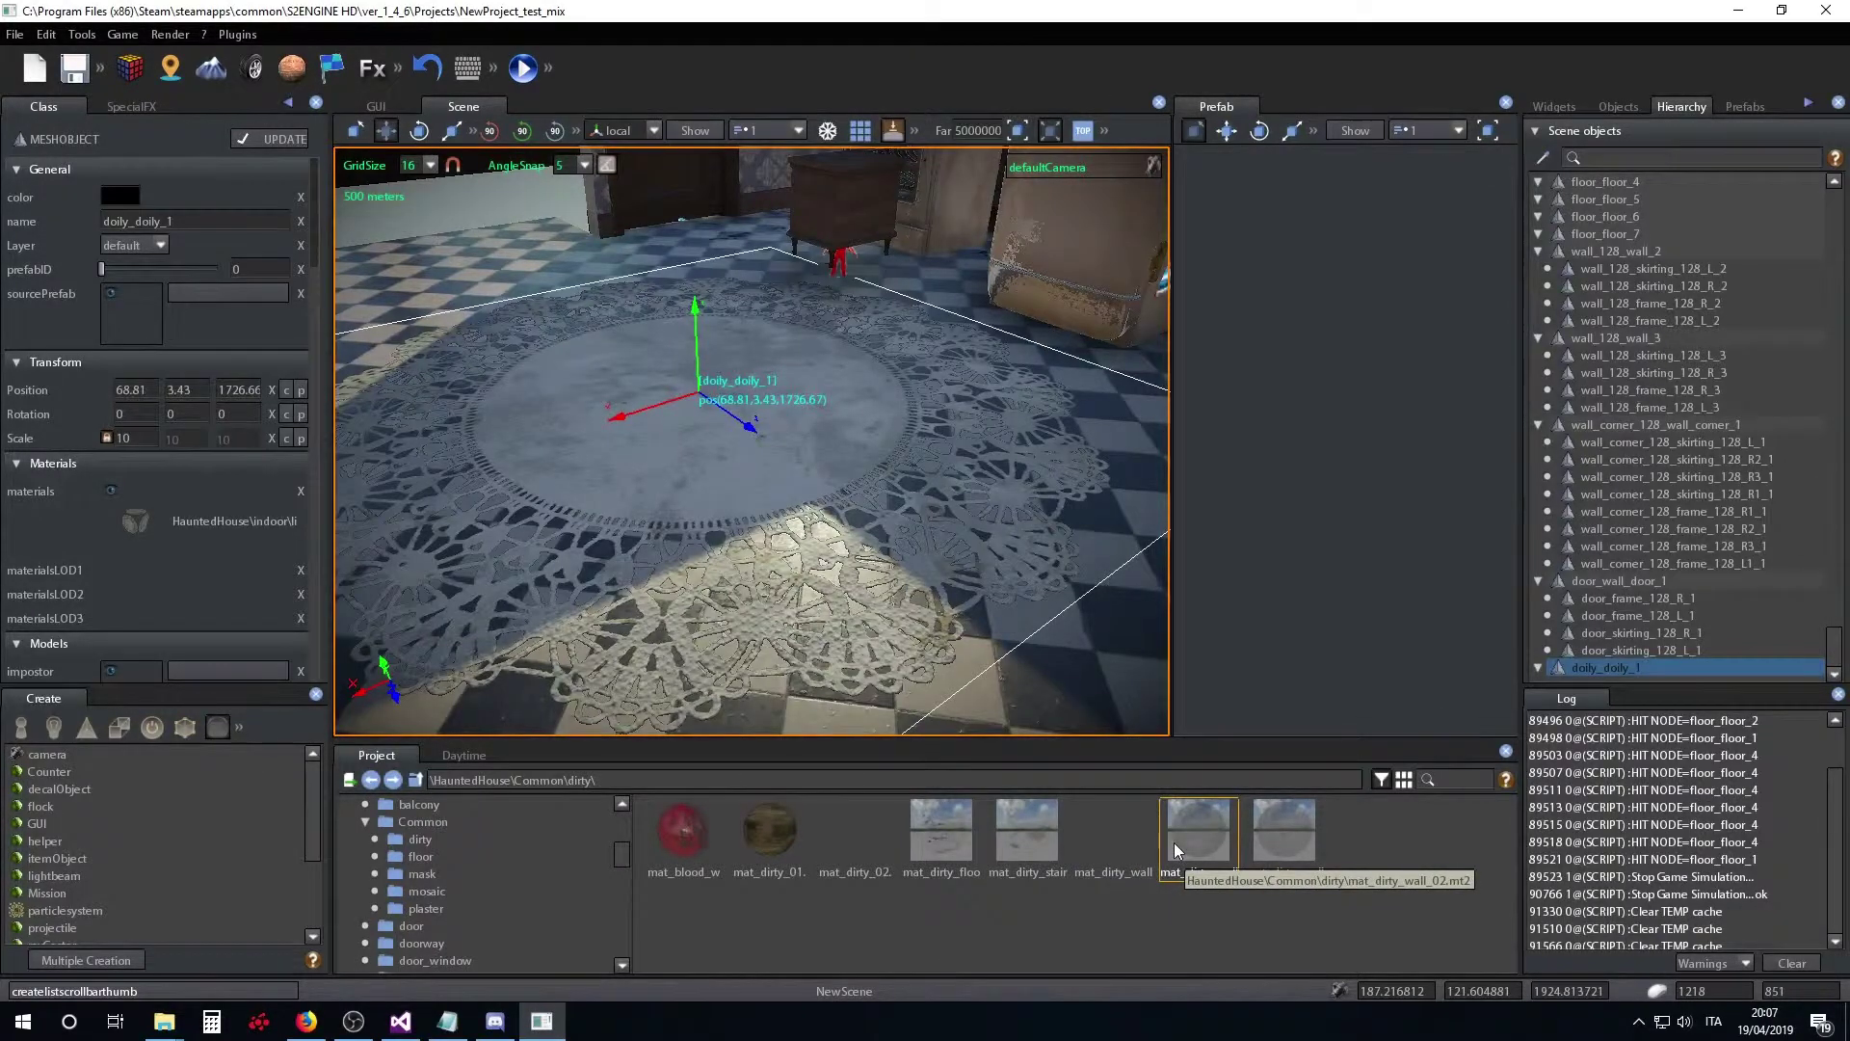
- Open the mat_dirty_floor material for inspection
left_click(955, 835)
right_click(956, 831)
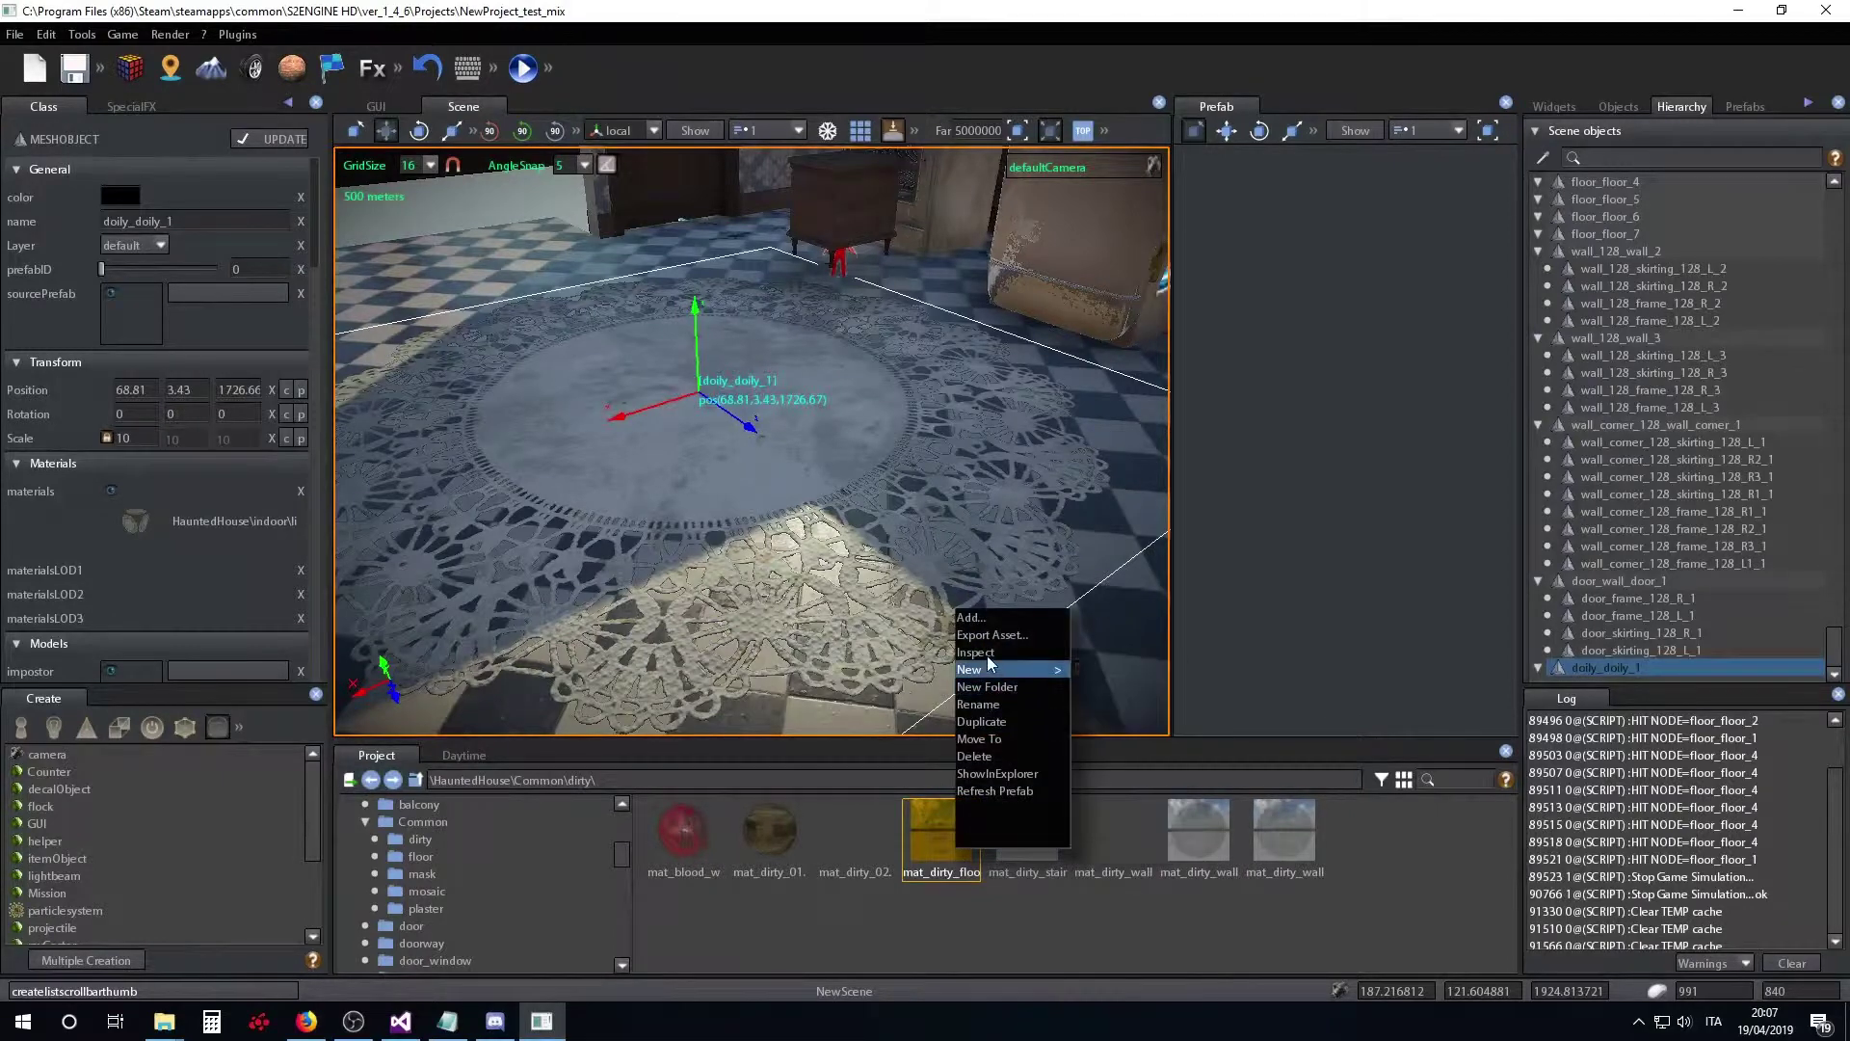
left_click(975, 652)
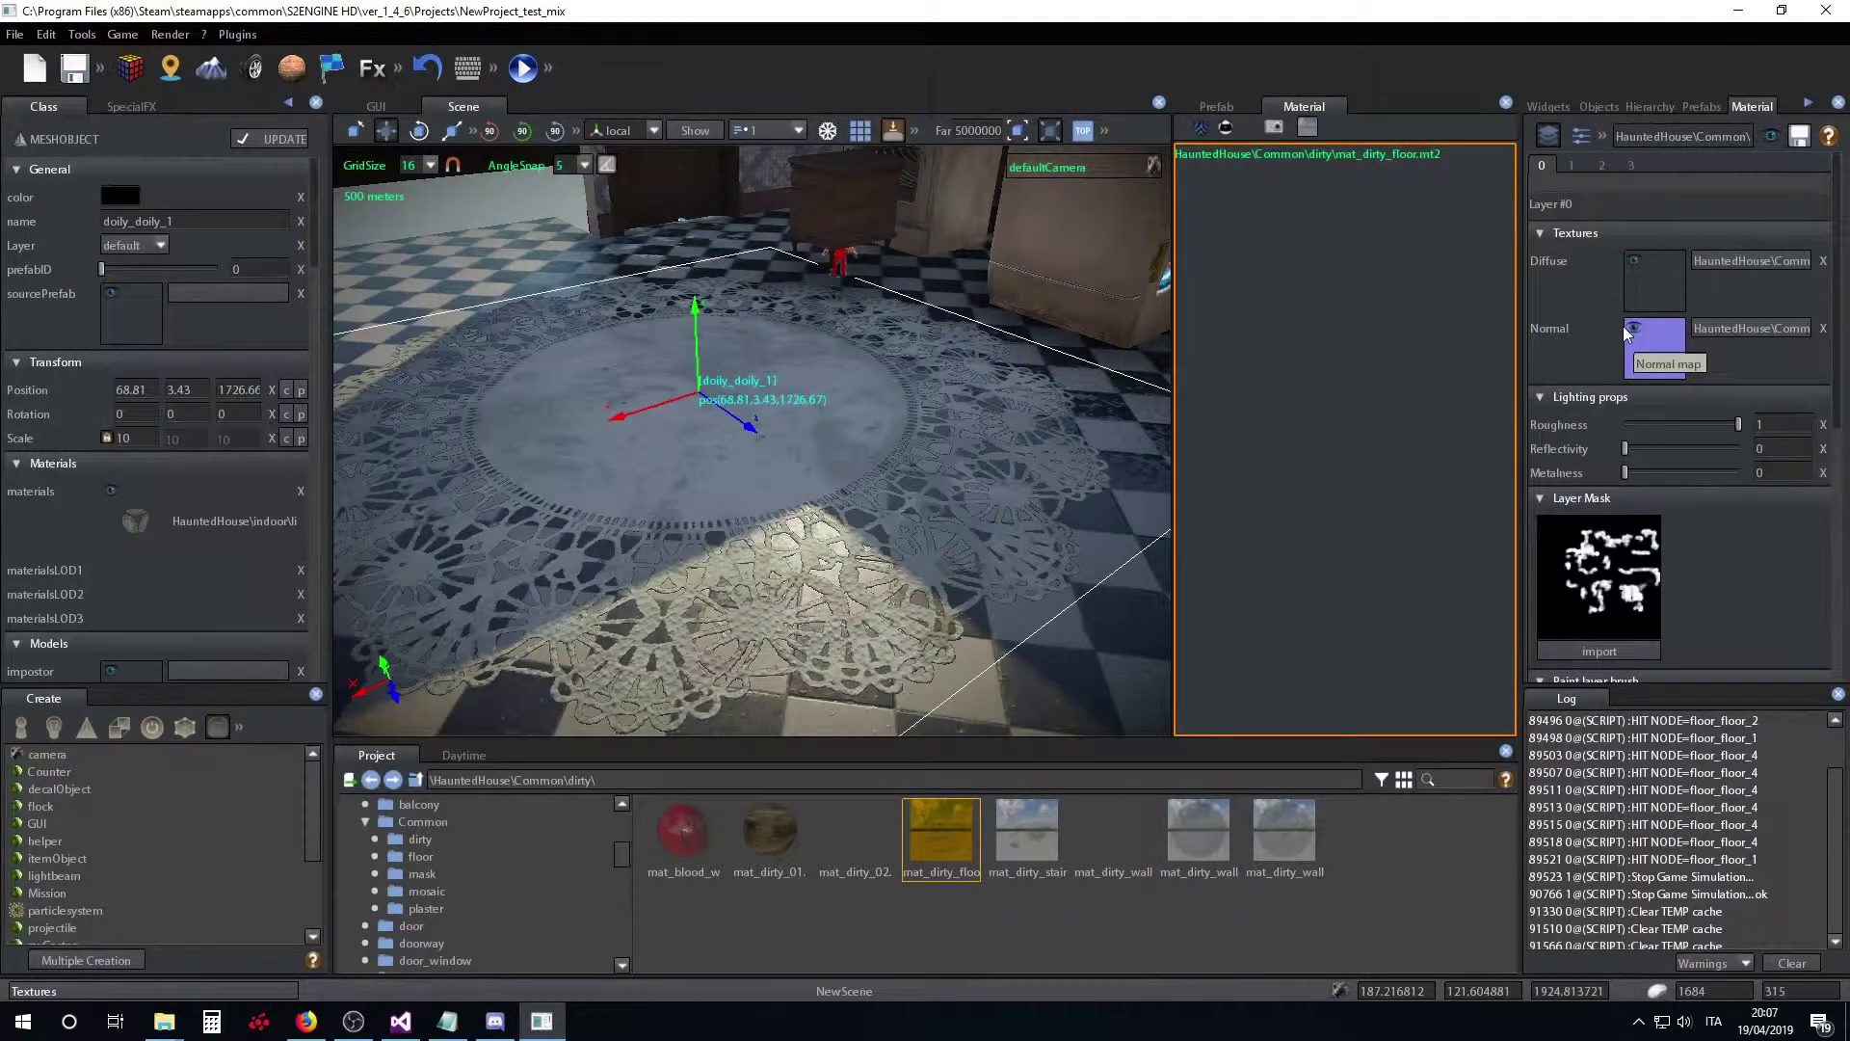
- Examine the material's general rendering, decal, animation, physics and miscellaneous properties
left_click(1580, 136)
scroll(1726, 422, "down", 5)
scroll(1727, 422, "down", 6)
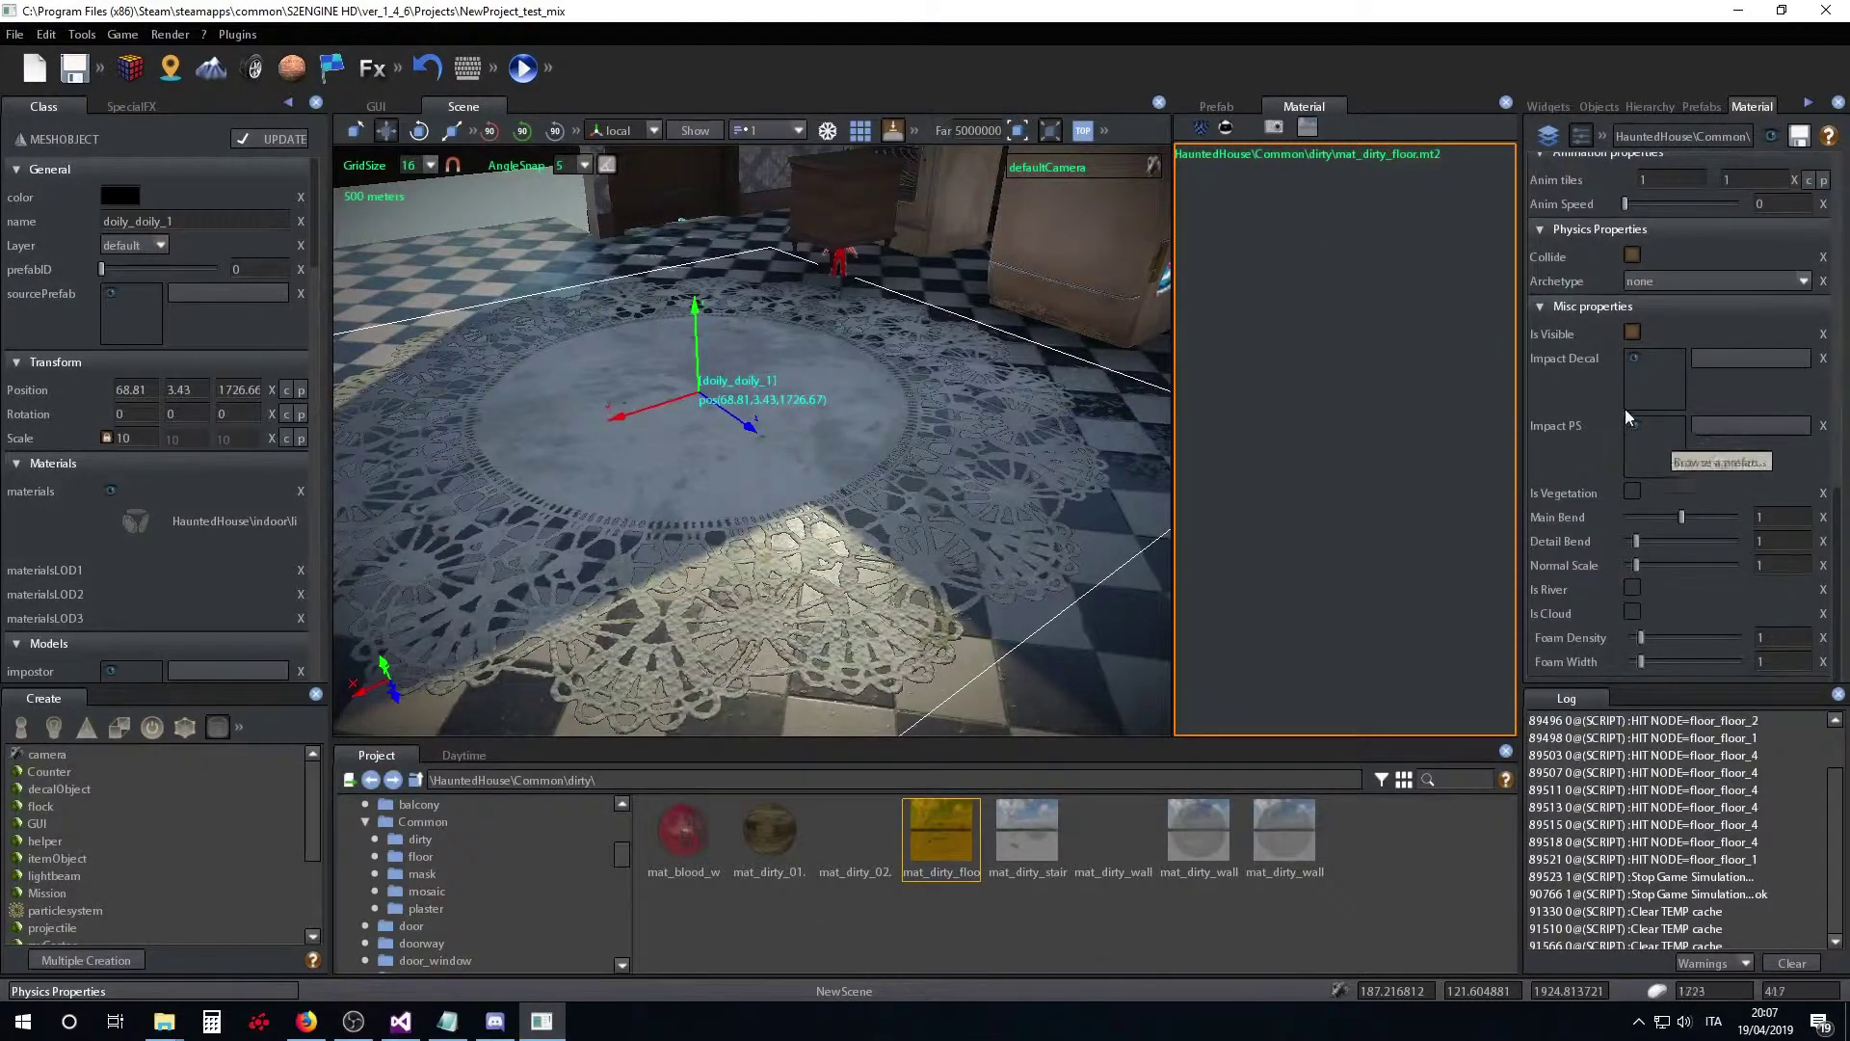
scroll(1651, 422, "up", 6)
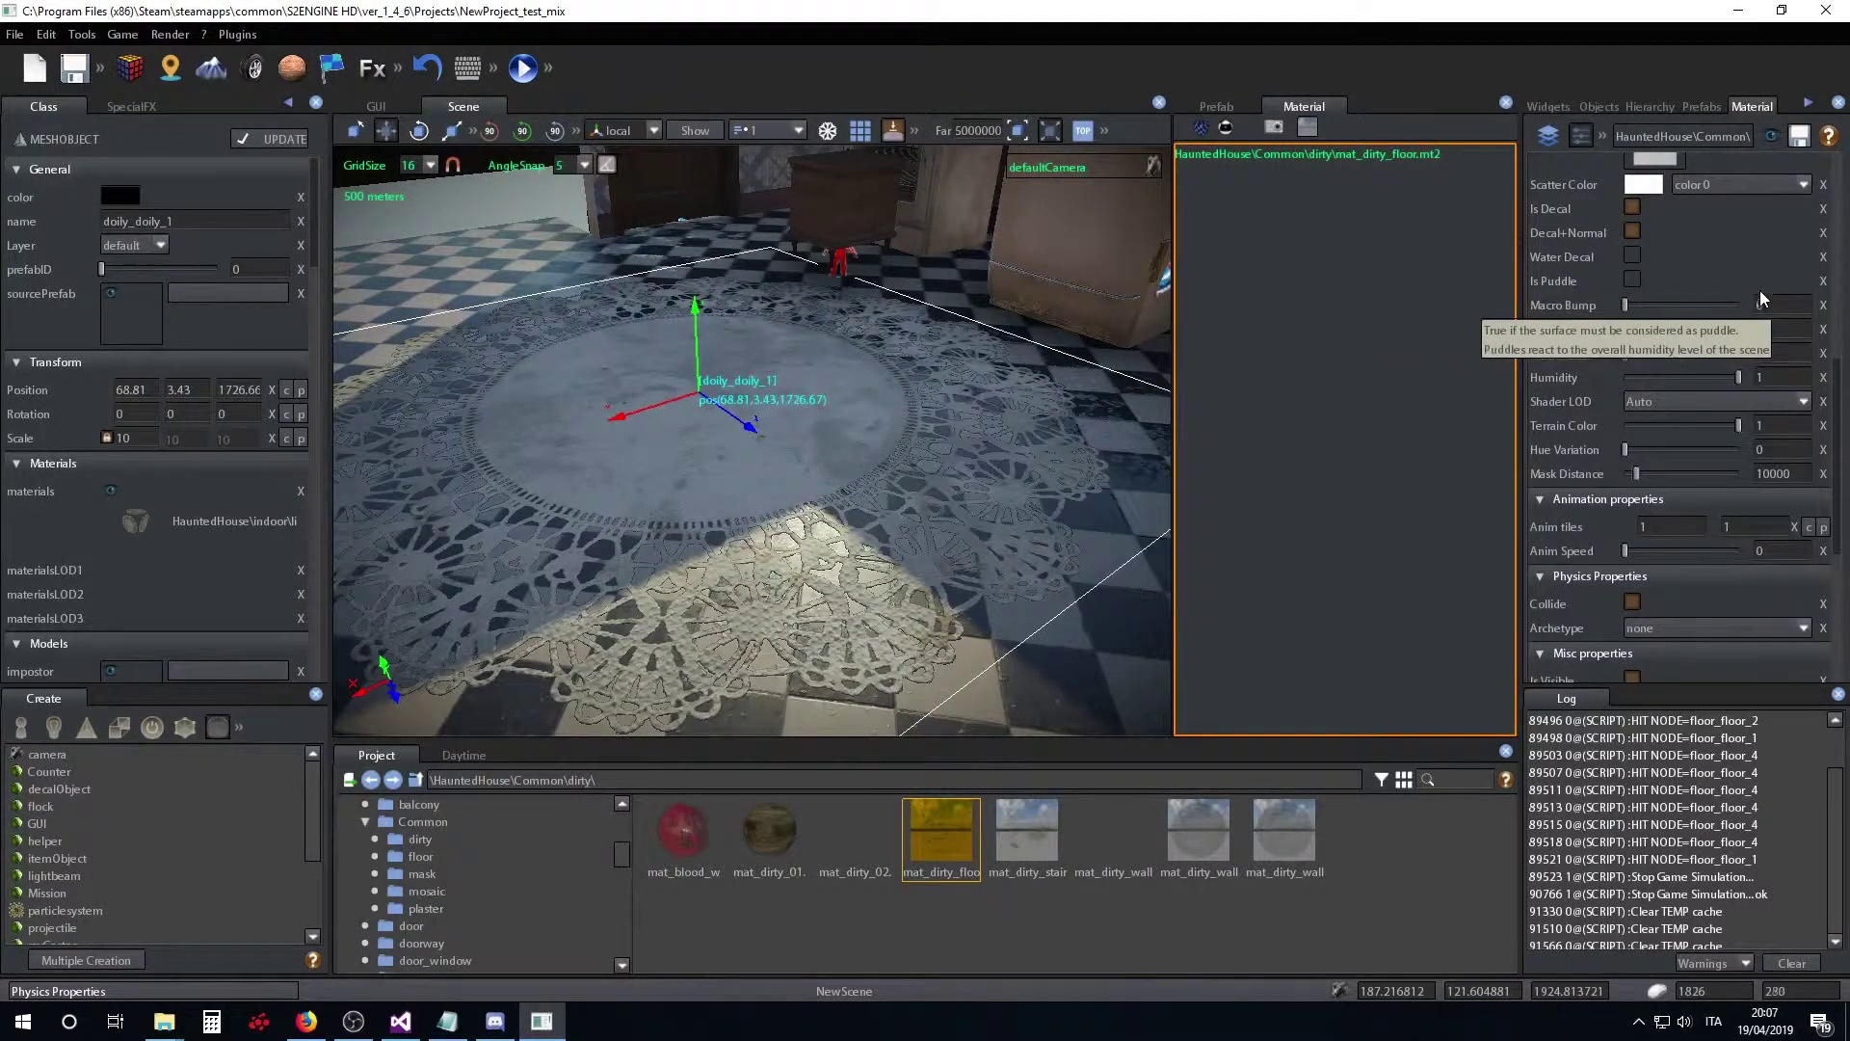
scroll(1731, 384, "up", 3)
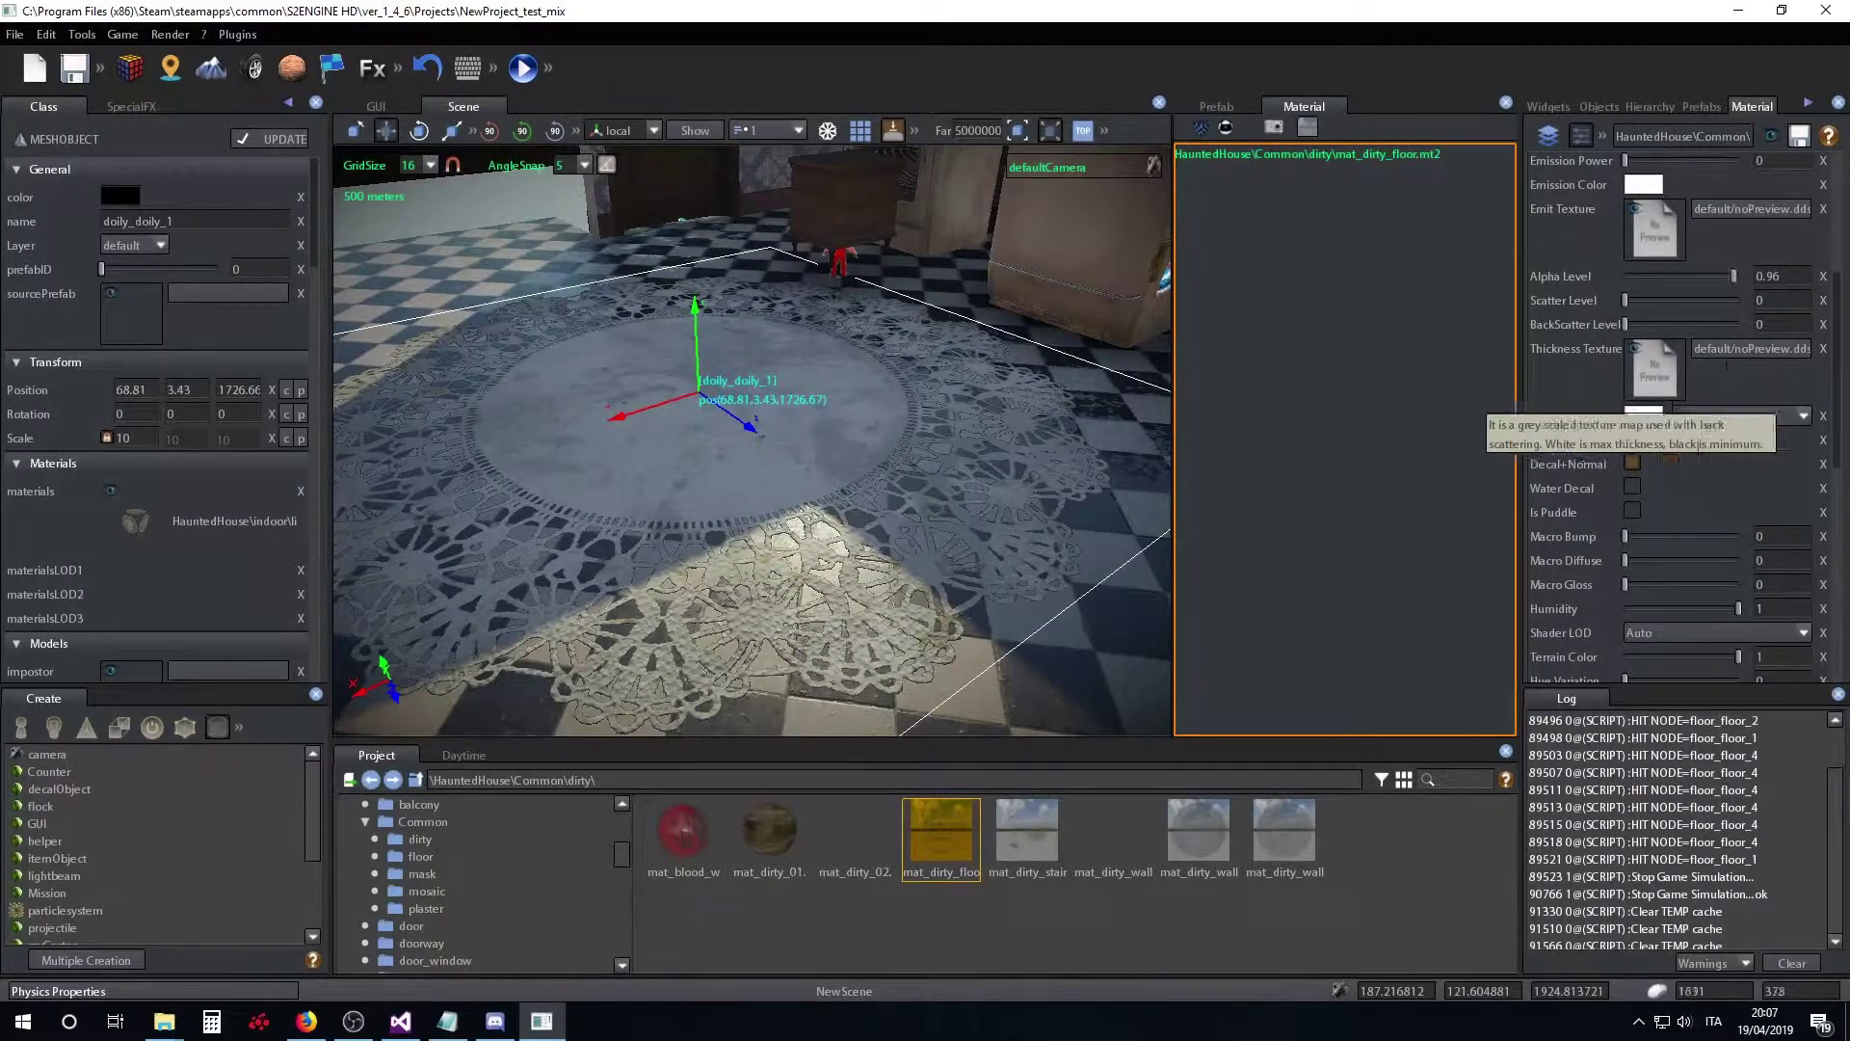
scroll(1725, 362, "up", 3)
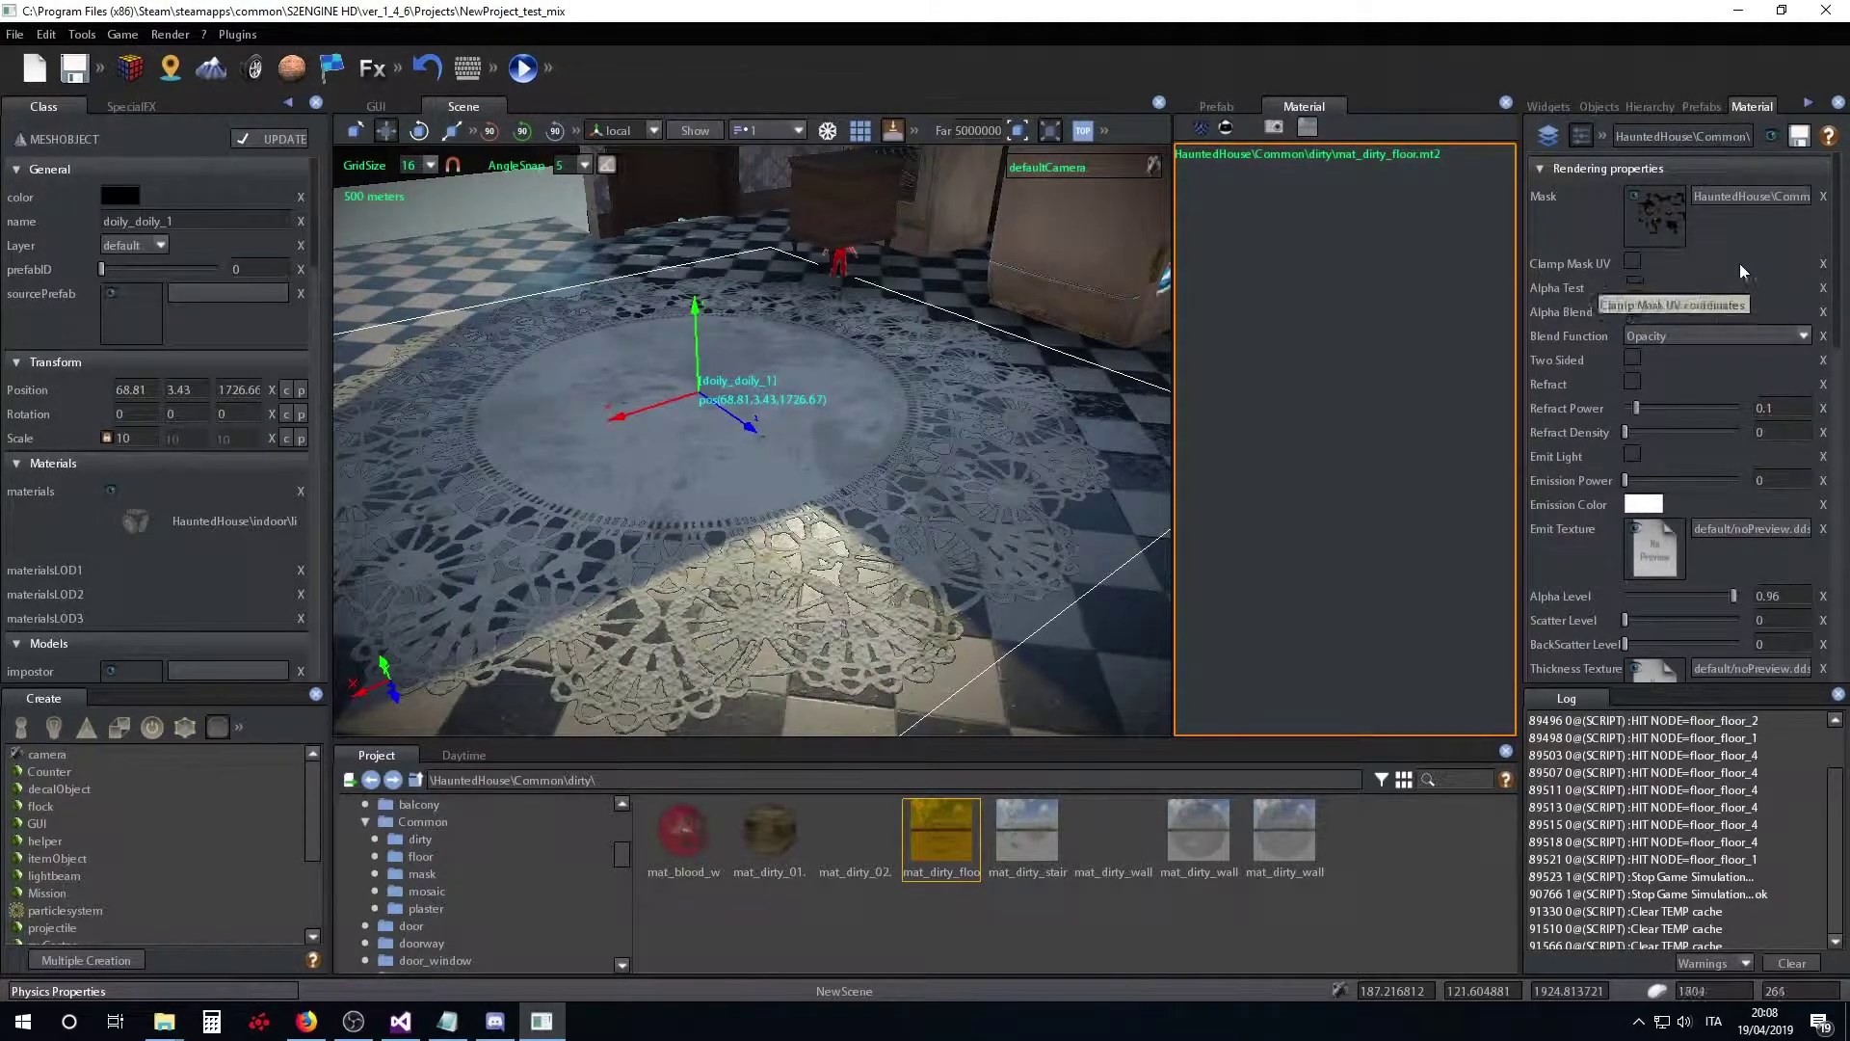
- Compare the material's rendering mask with layer 0's textures, layer mask, paint brush and coordinate transformation settings
left_click(1548, 138)
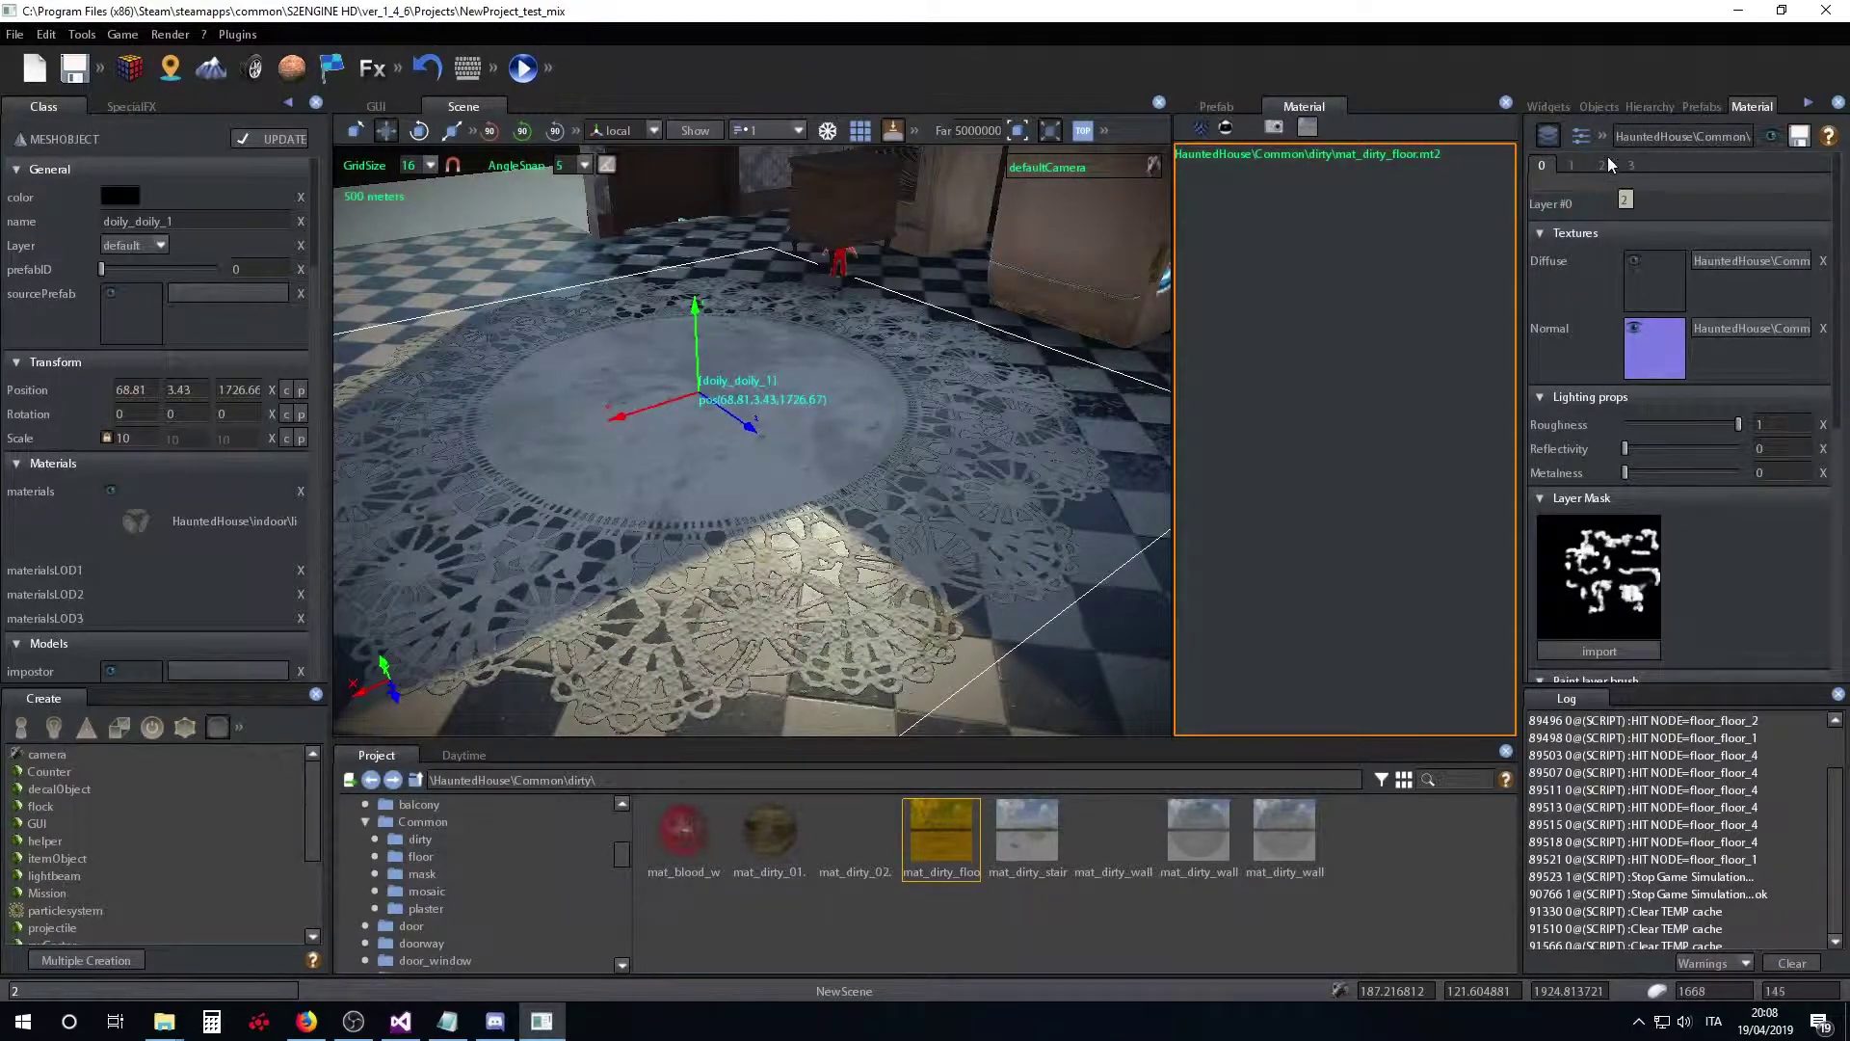
left_click(1582, 136)
left_click(1553, 141)
scroll(1738, 516, "down", 2)
left_click(1581, 136)
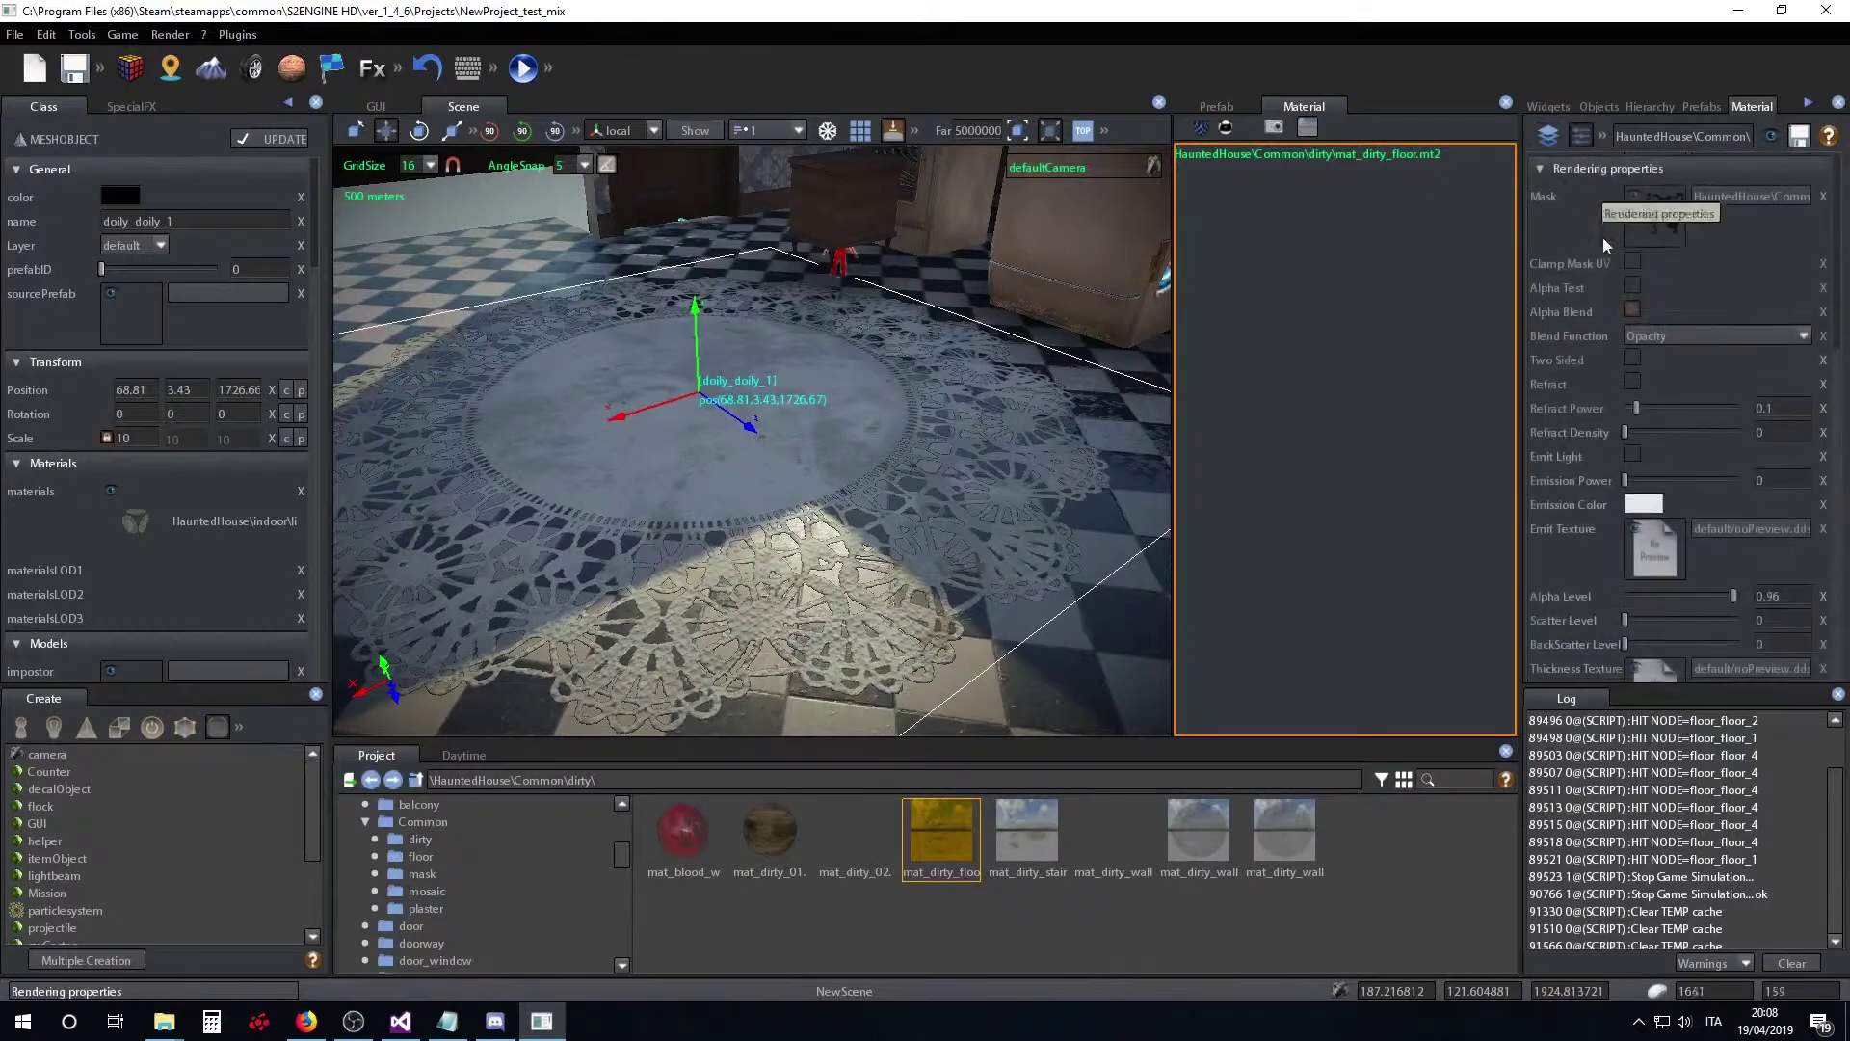
left_click(1549, 136)
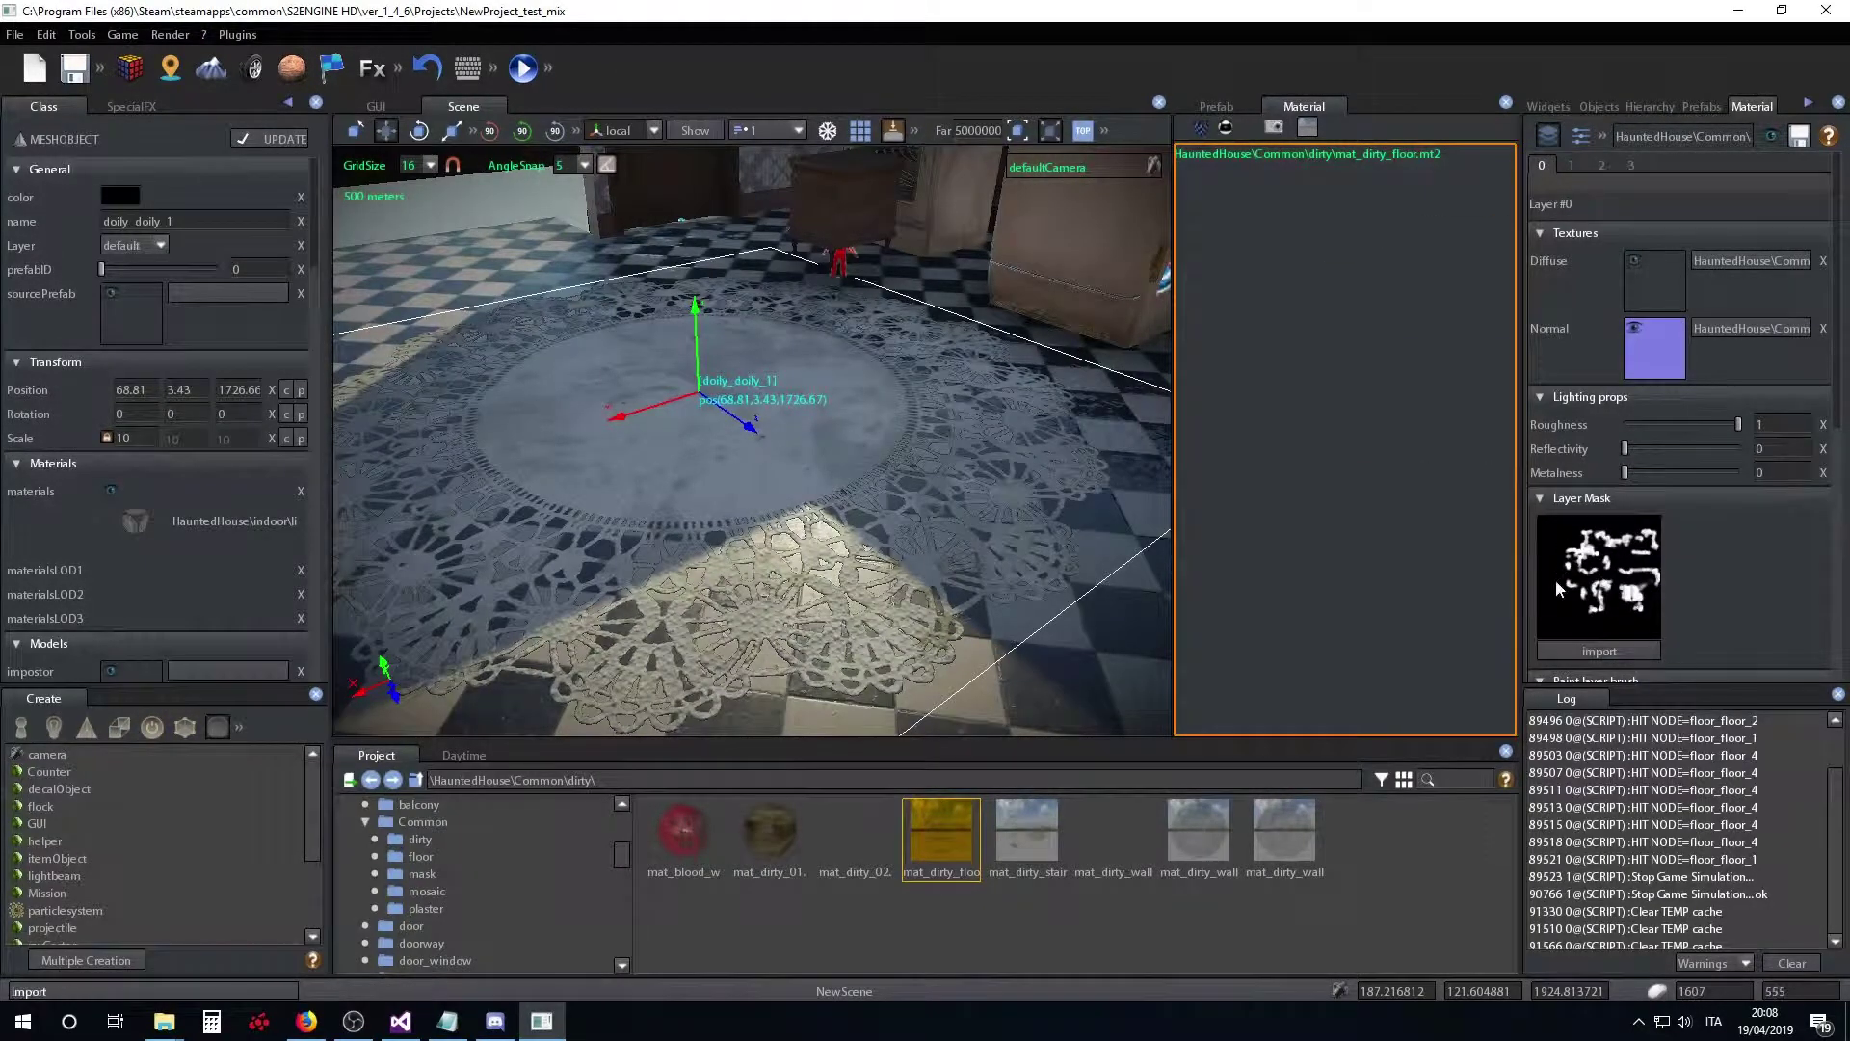
left_click(1579, 135)
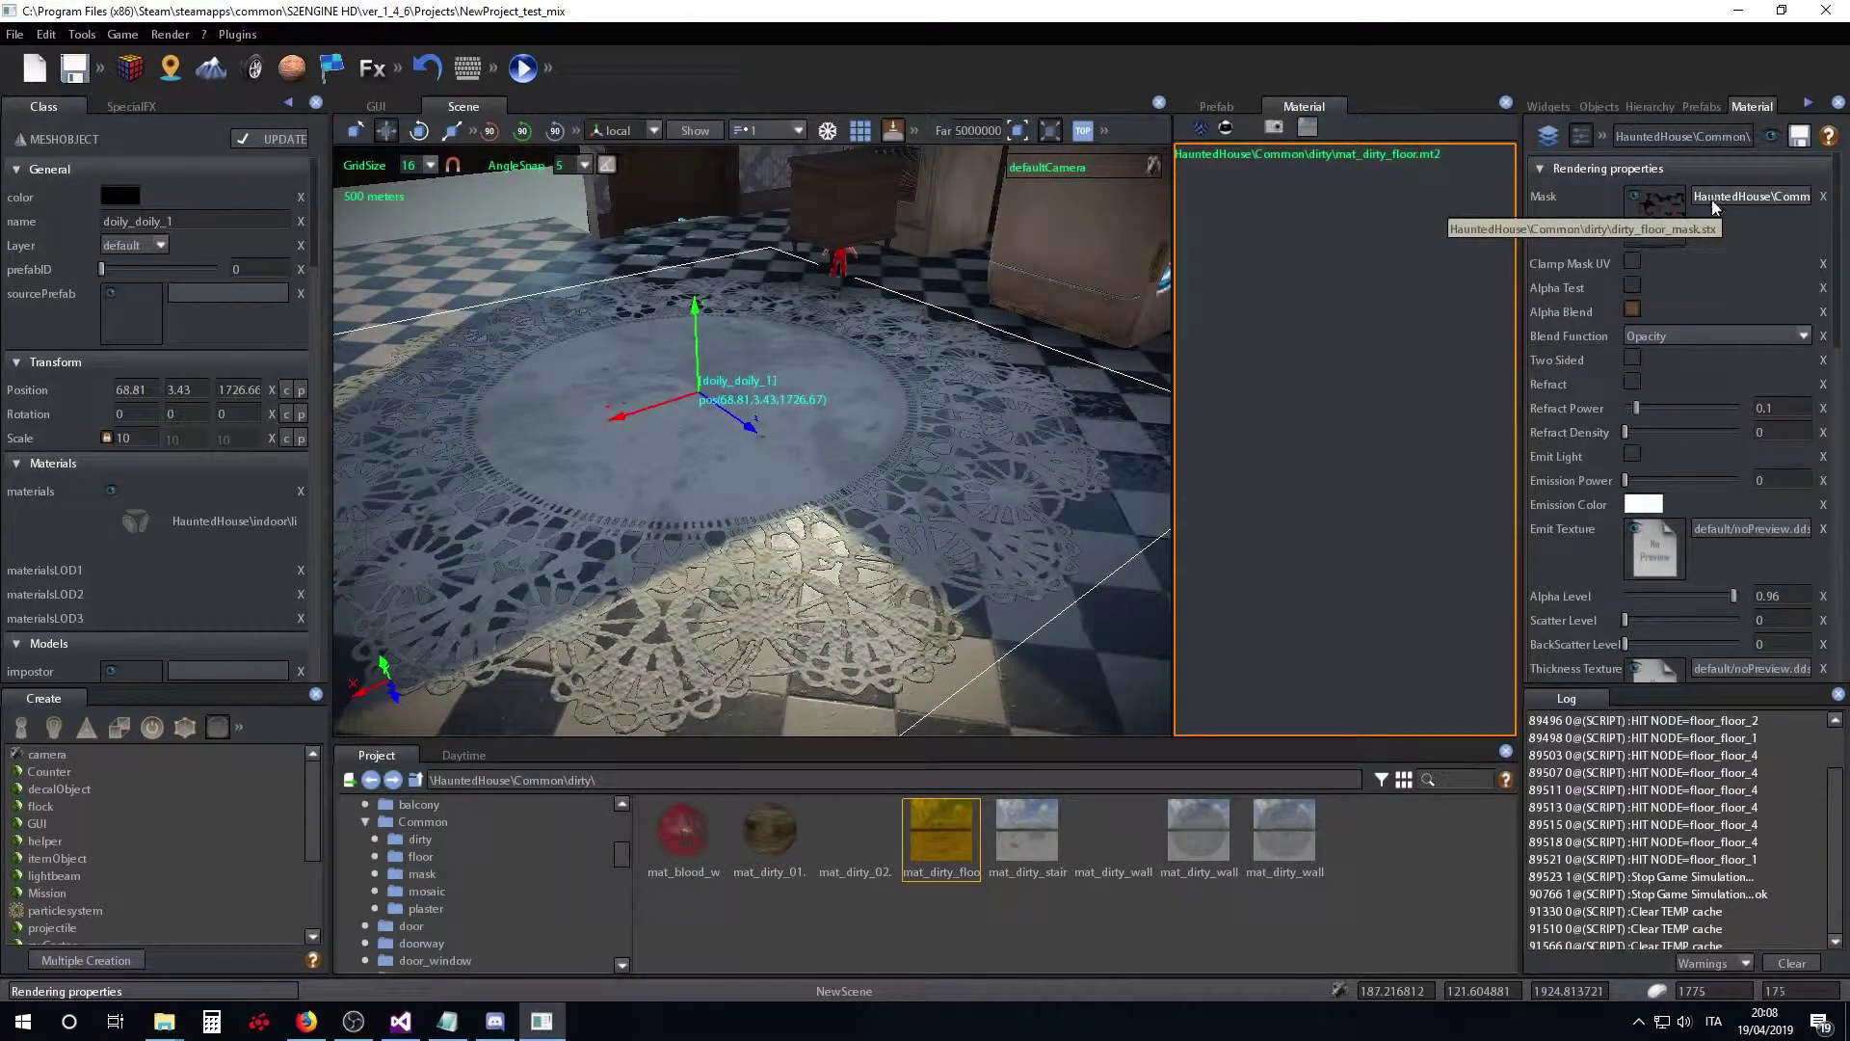
left_click(1548, 136)
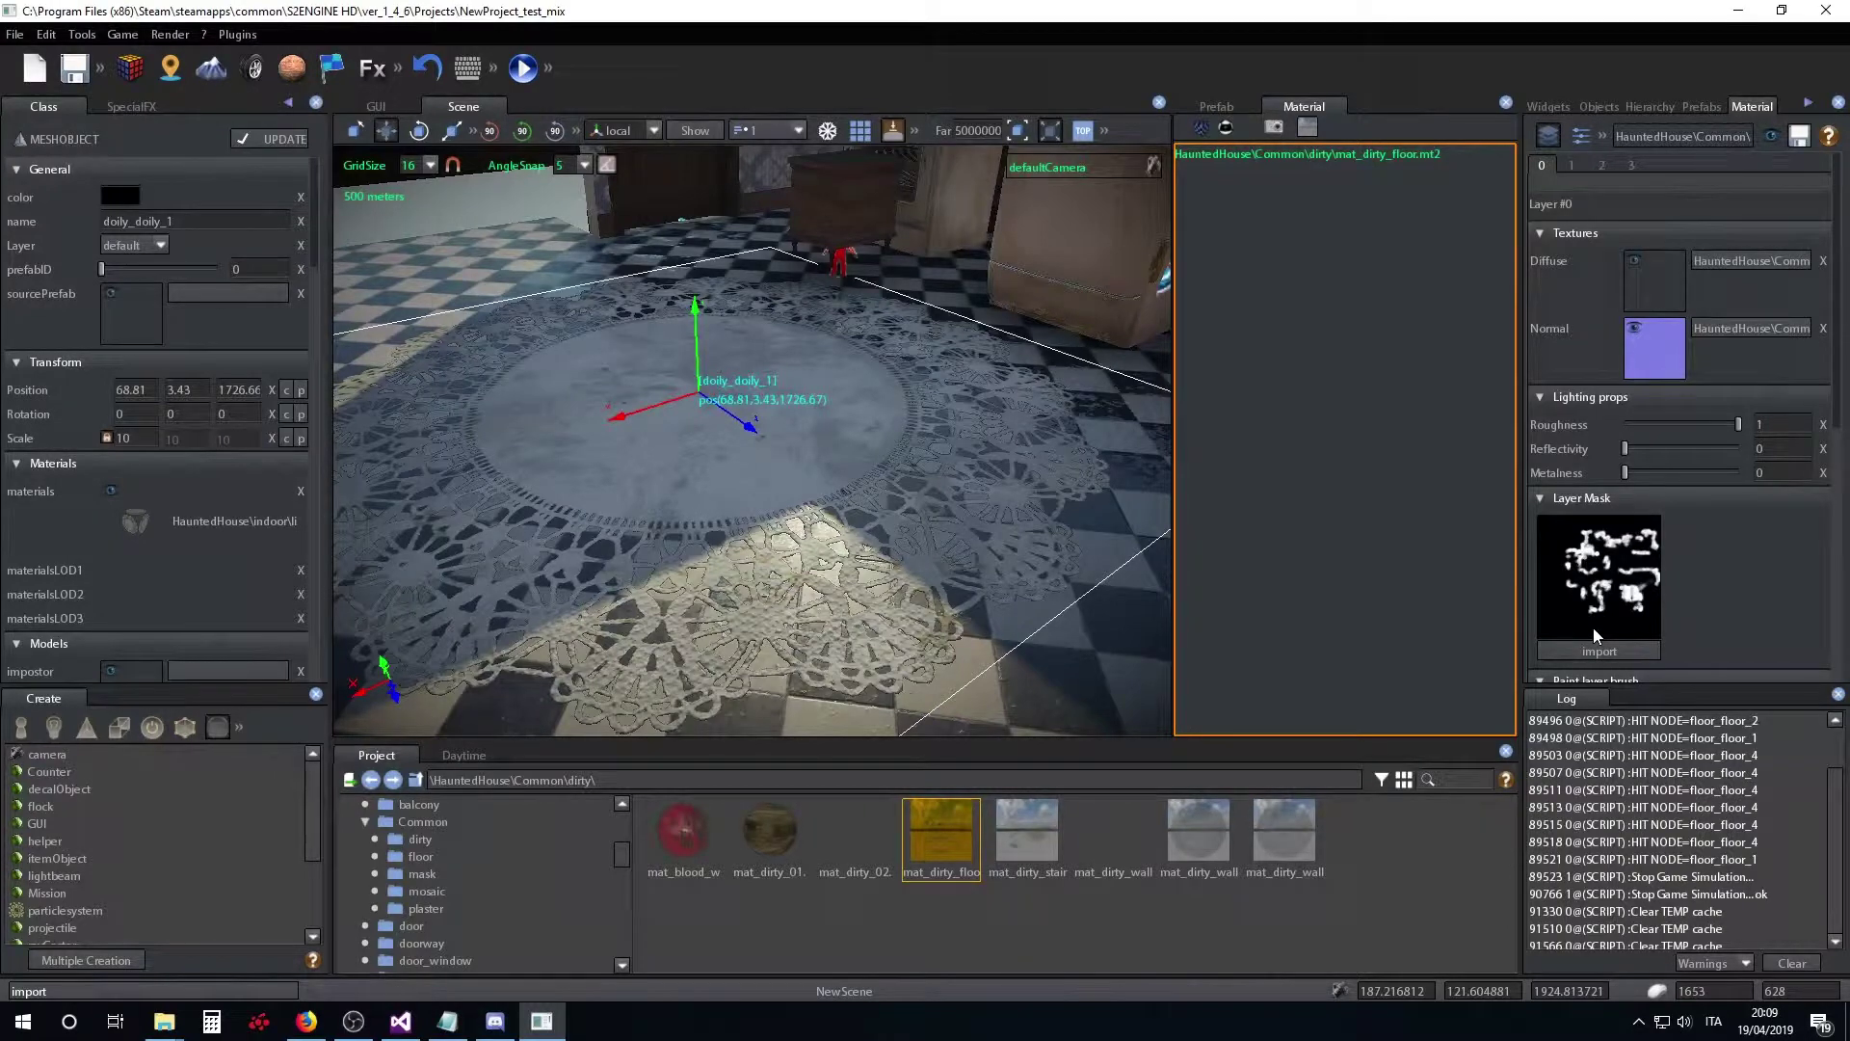
scroll(1717, 546, "down", 3)
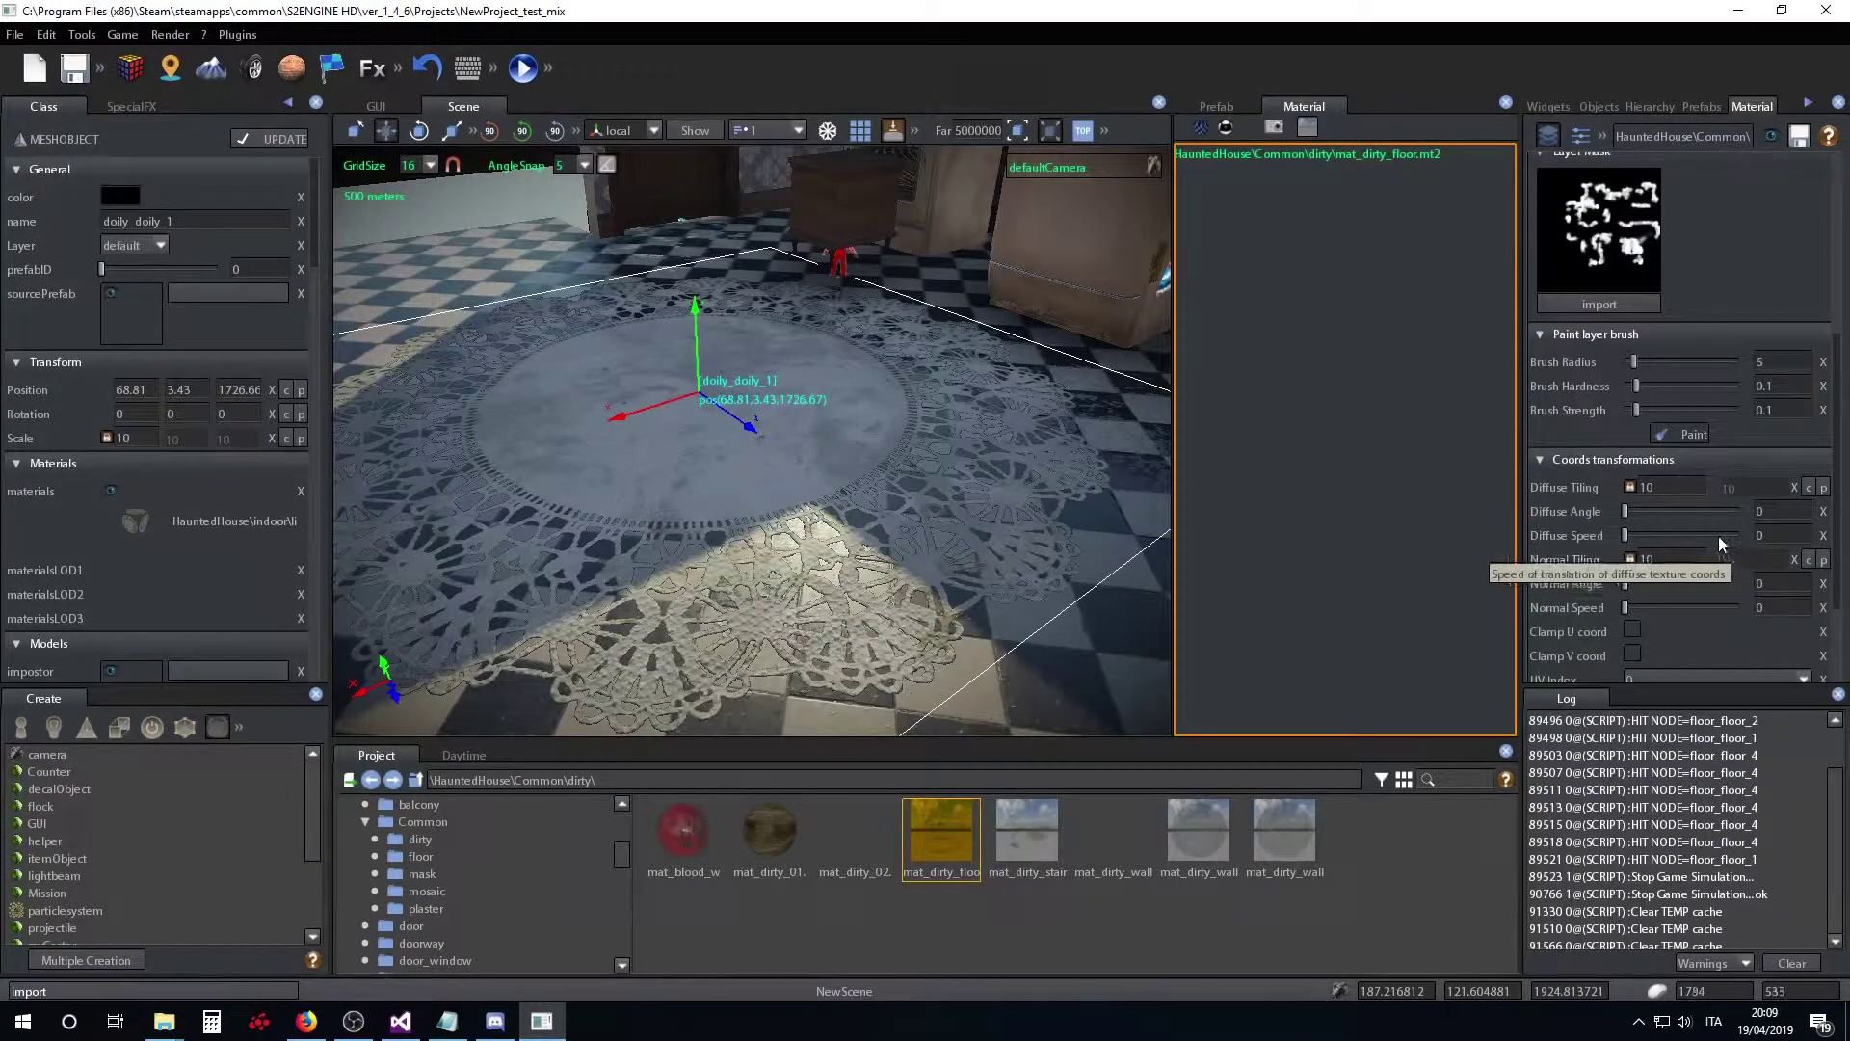
scroll(1719, 536, "down", 2)
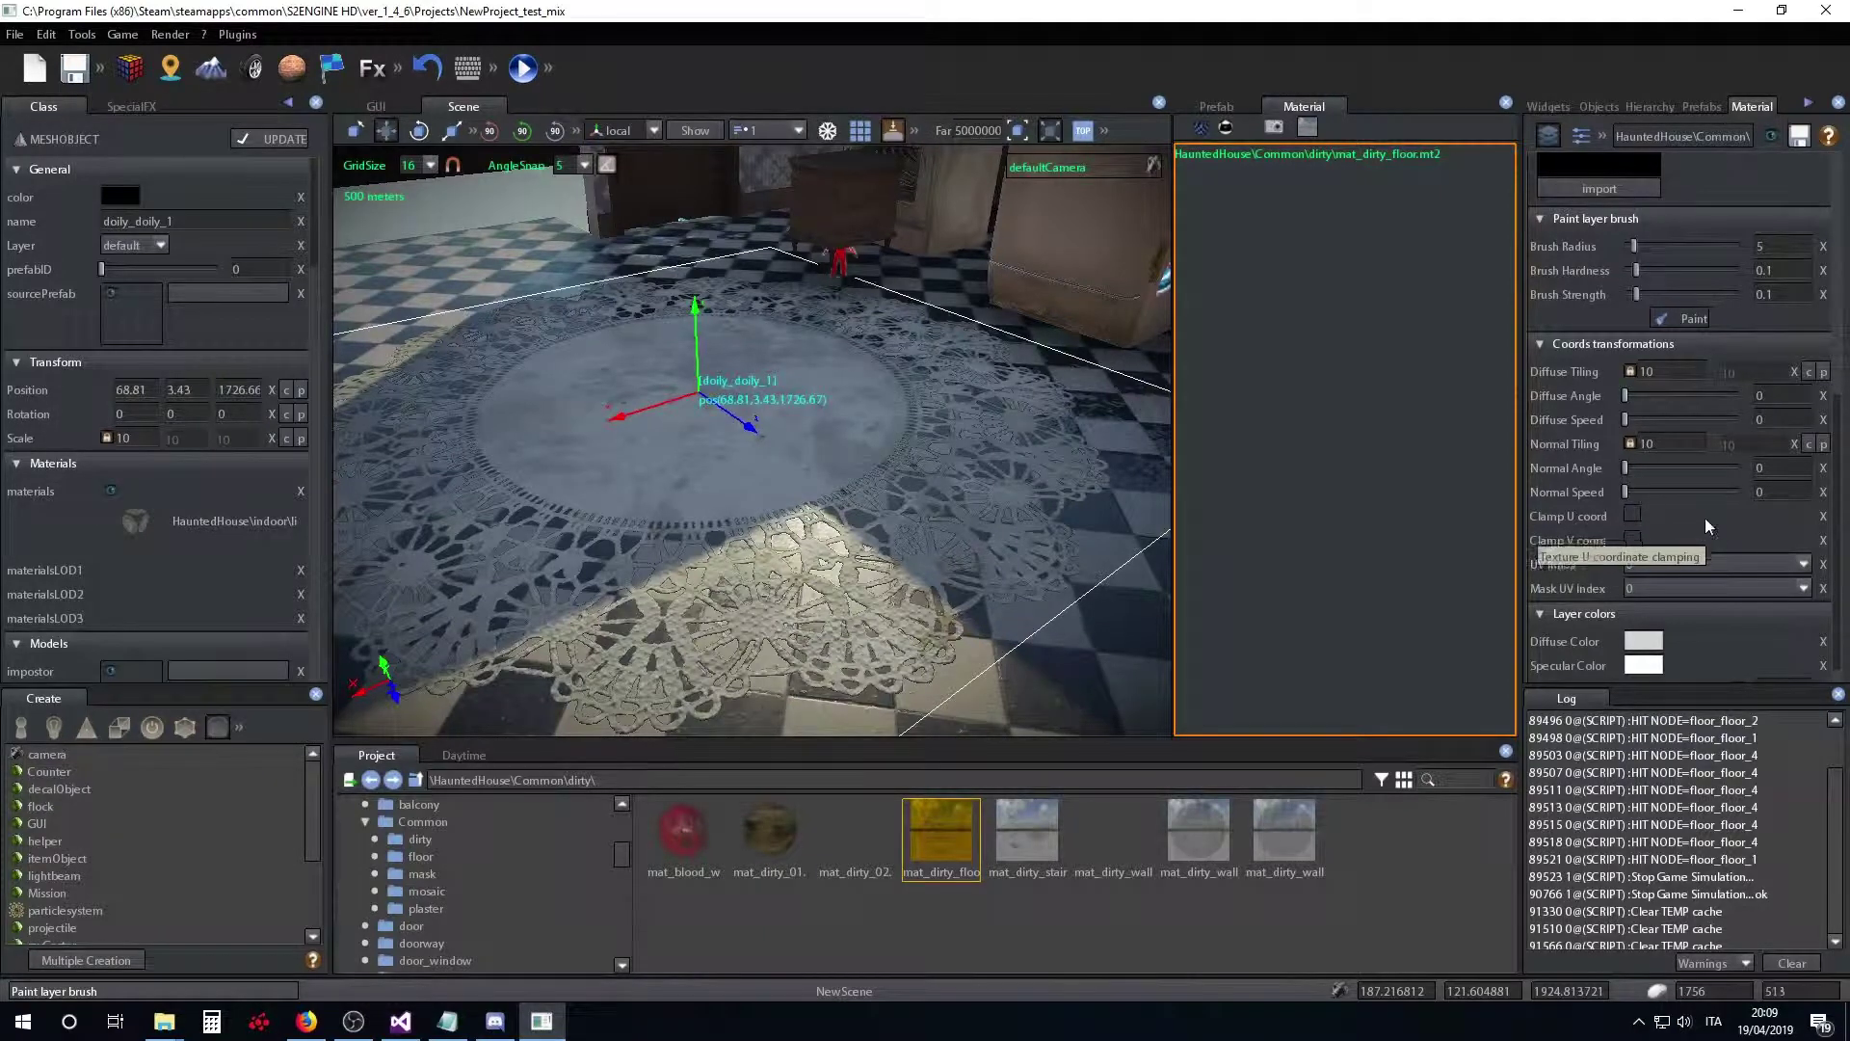
scroll(1720, 501, "up", 3)
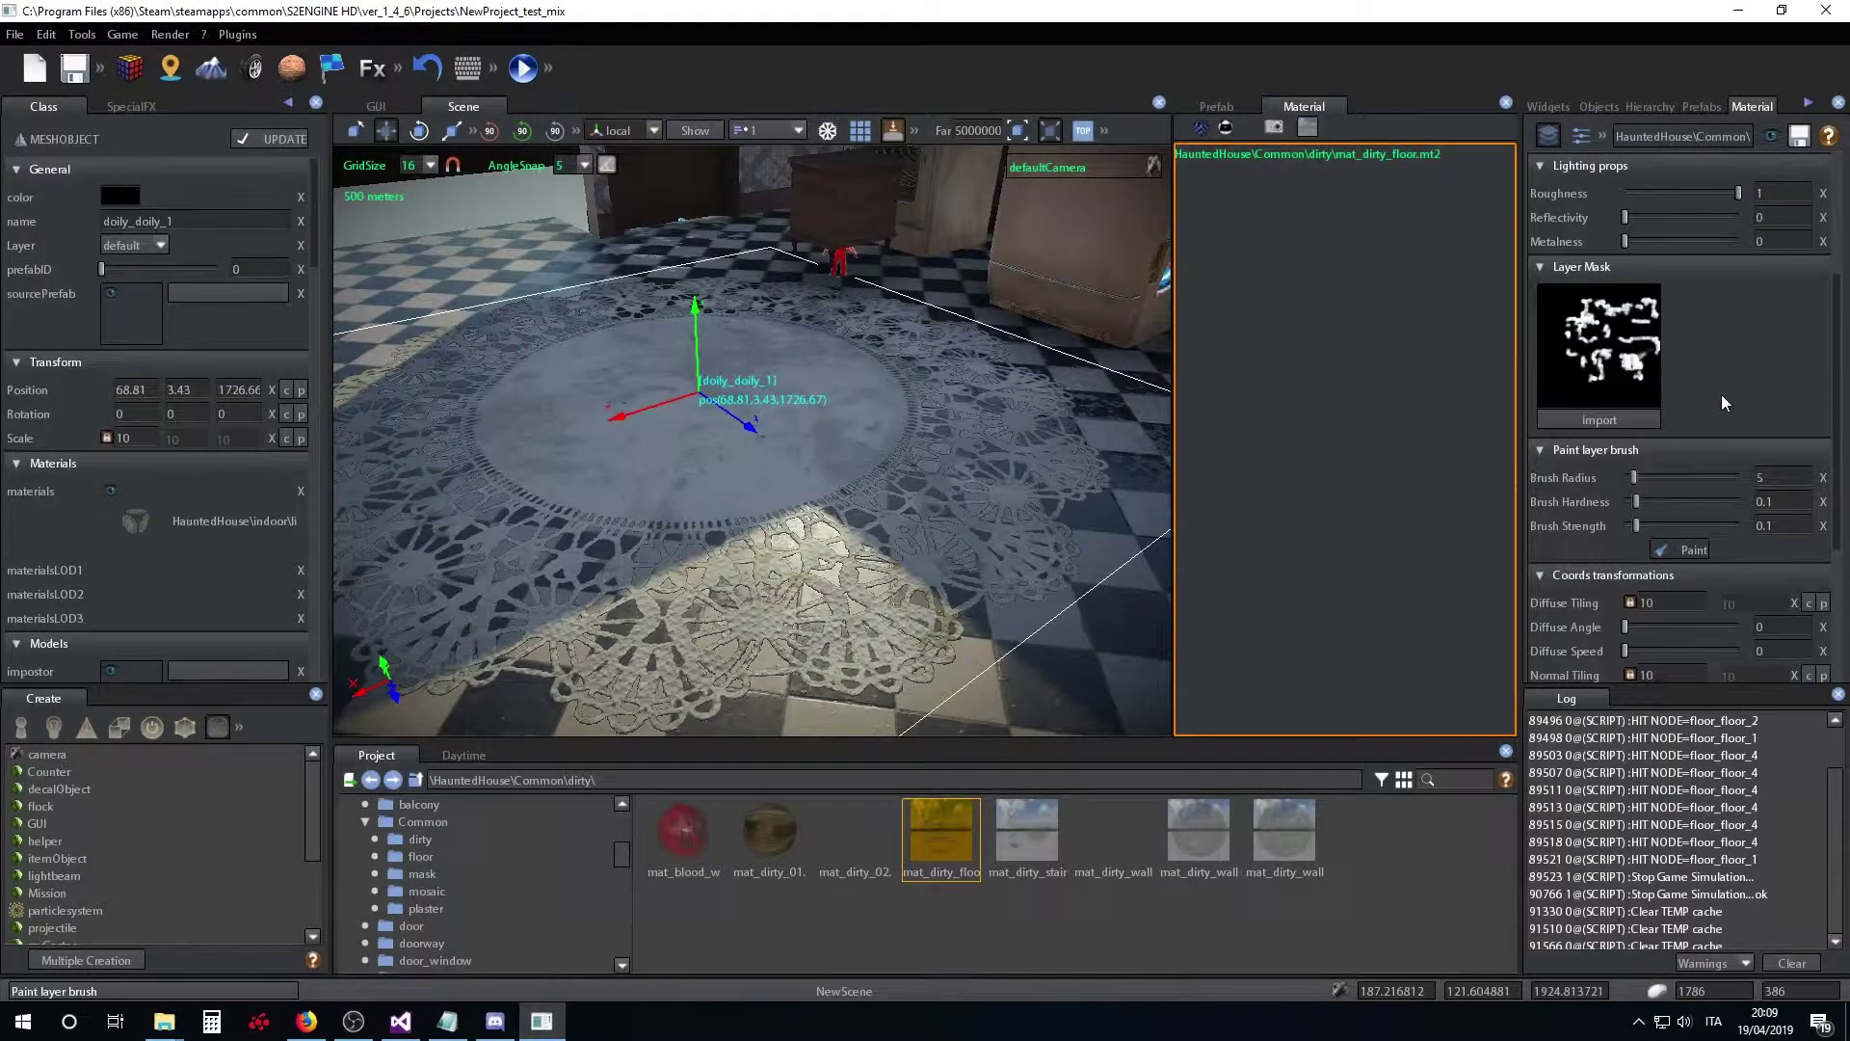
- Examine the material's rendering mask and the textures and masks of layers 0 to 3
scroll(1638, 289, "up", 3)
left_click(1578, 135)
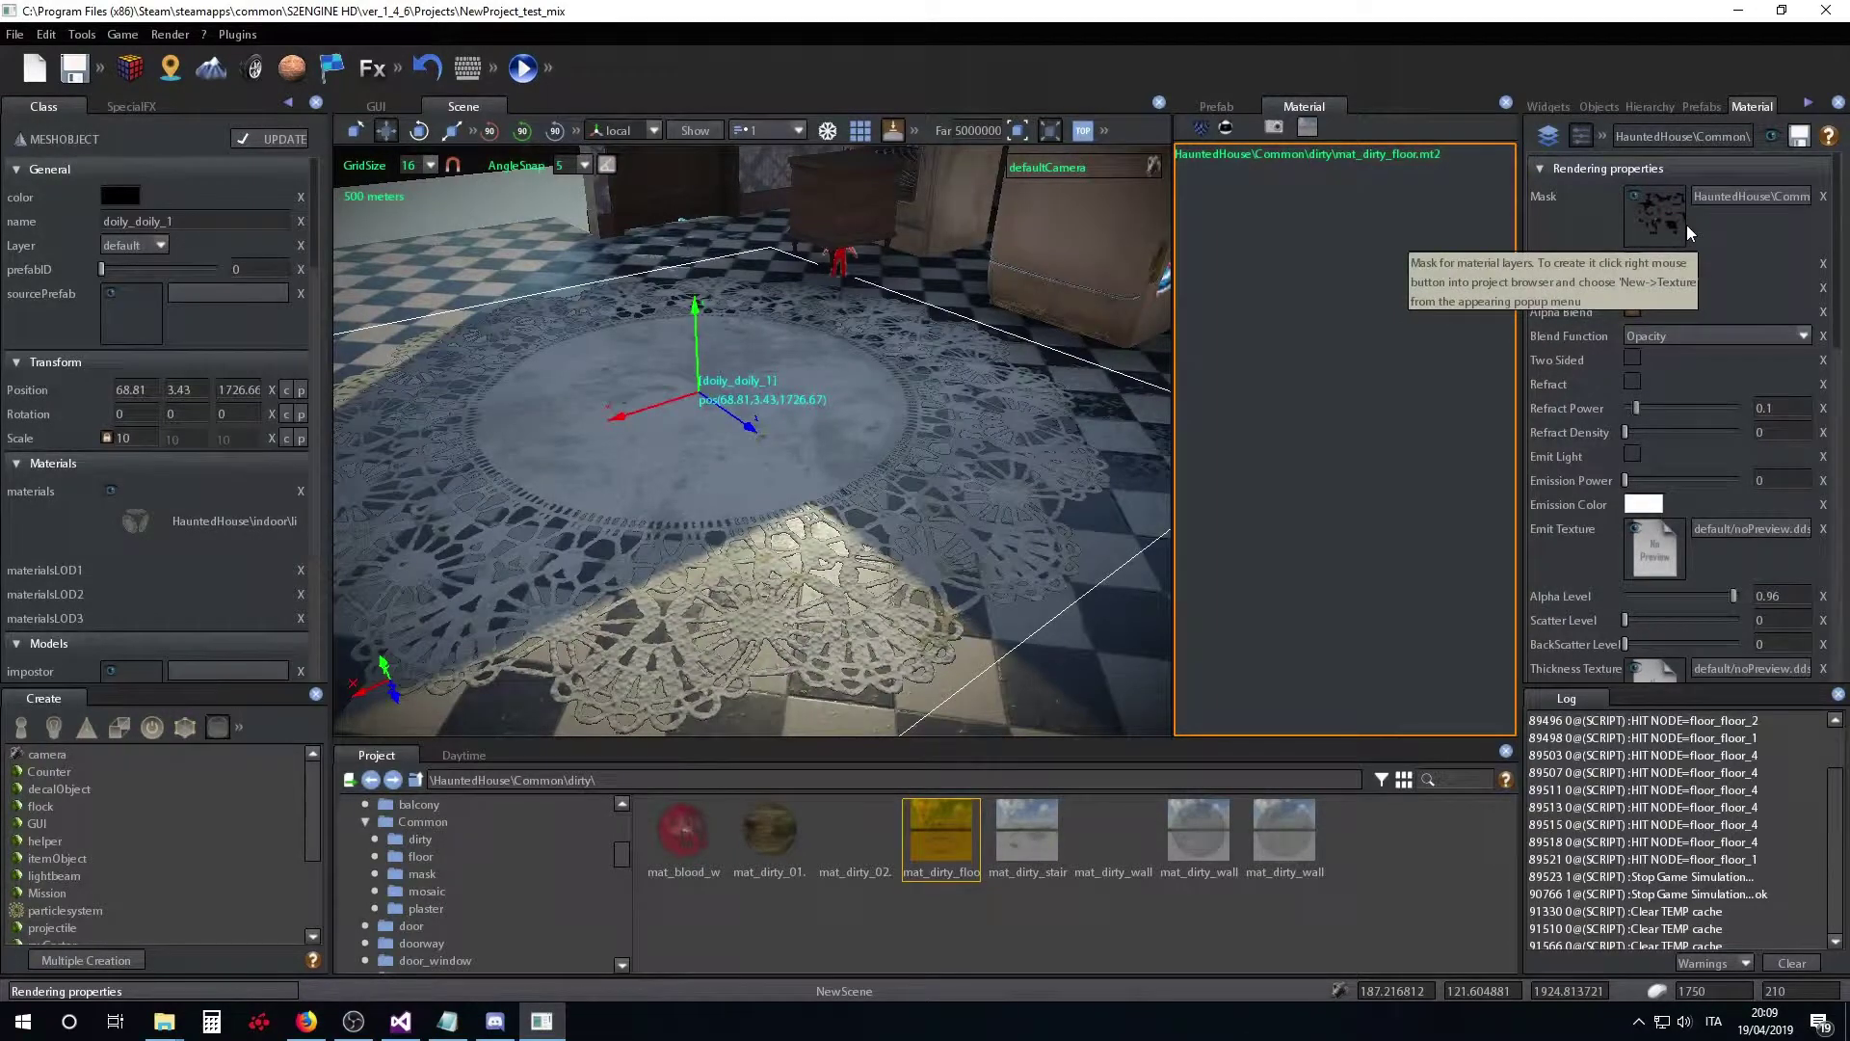
left_click(1548, 136)
left_click(1570, 165)
left_click(1600, 167)
left_click(1626, 164)
left_click(1602, 159)
left_click(1569, 162)
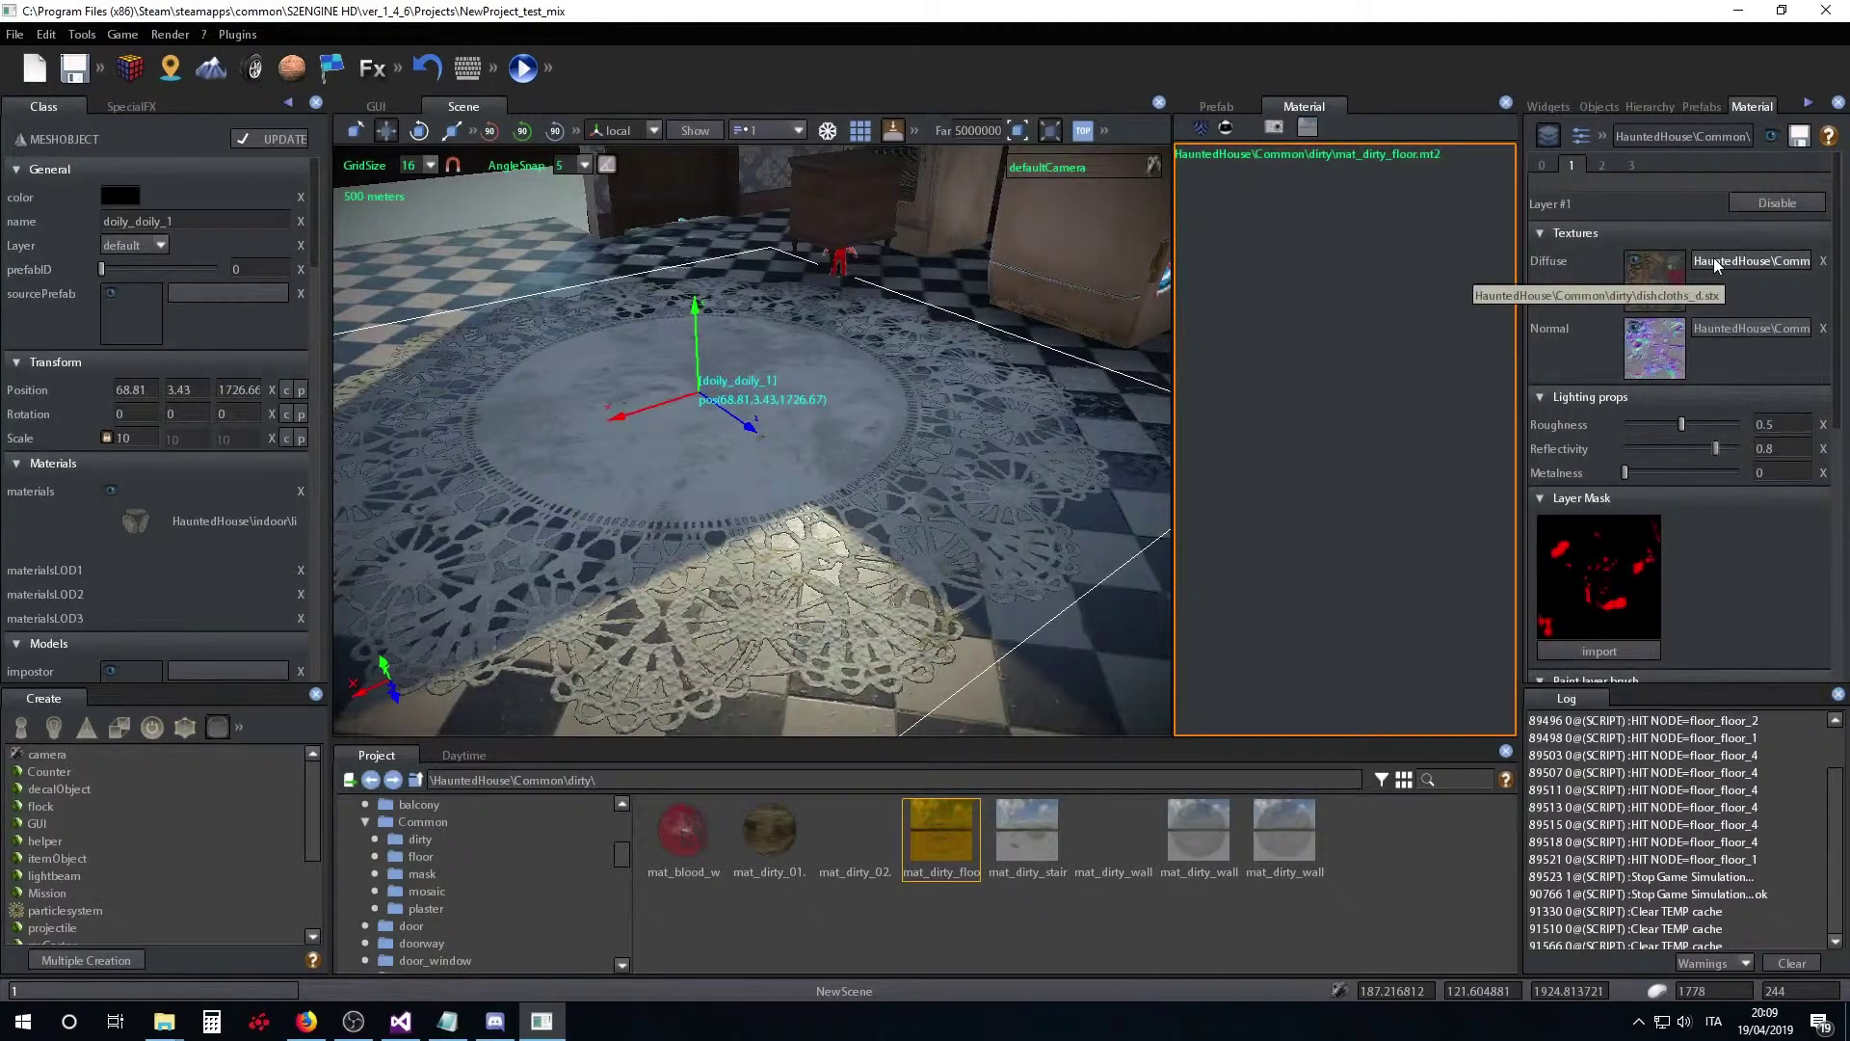
- Compare the diffuse textures and layer masks of layers 1, 2, 3 and 0 with the combined rendering mask
left_click(1602, 166)
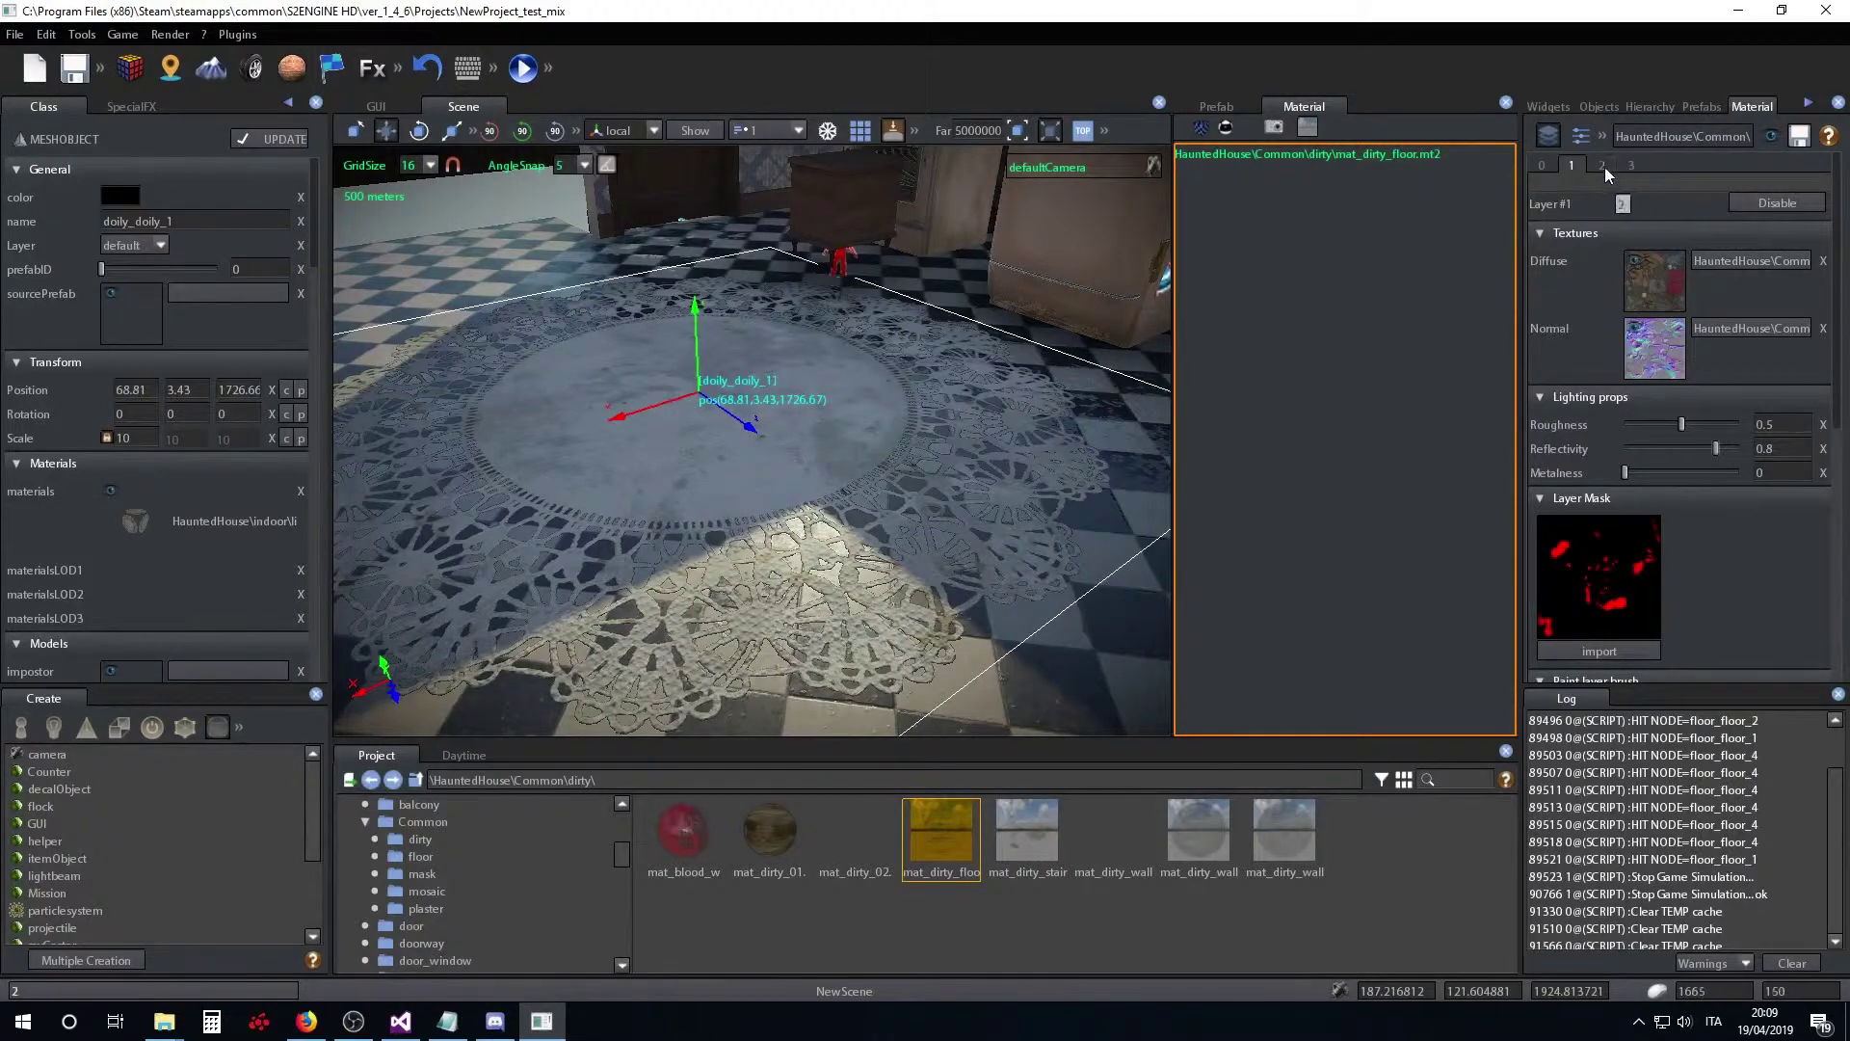
left_click(1627, 164)
left_click(1572, 165)
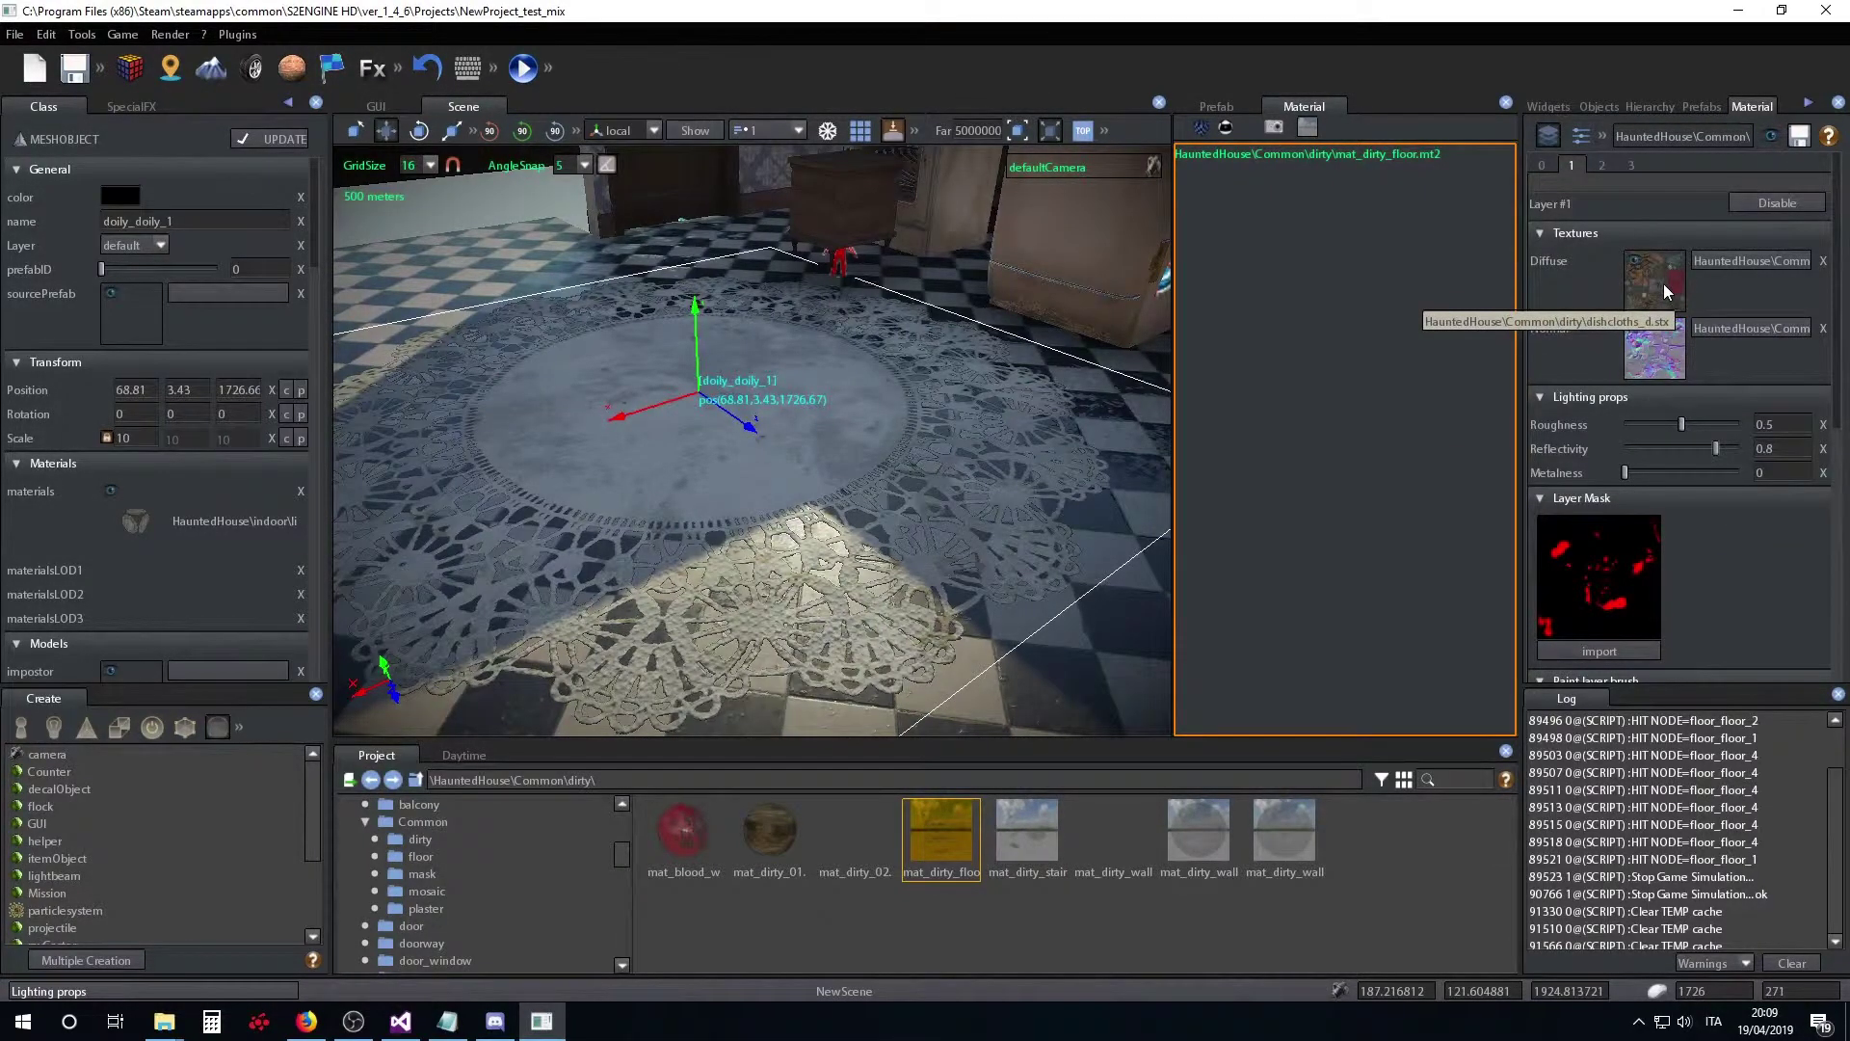
left_click(1602, 165)
left_click(1573, 166)
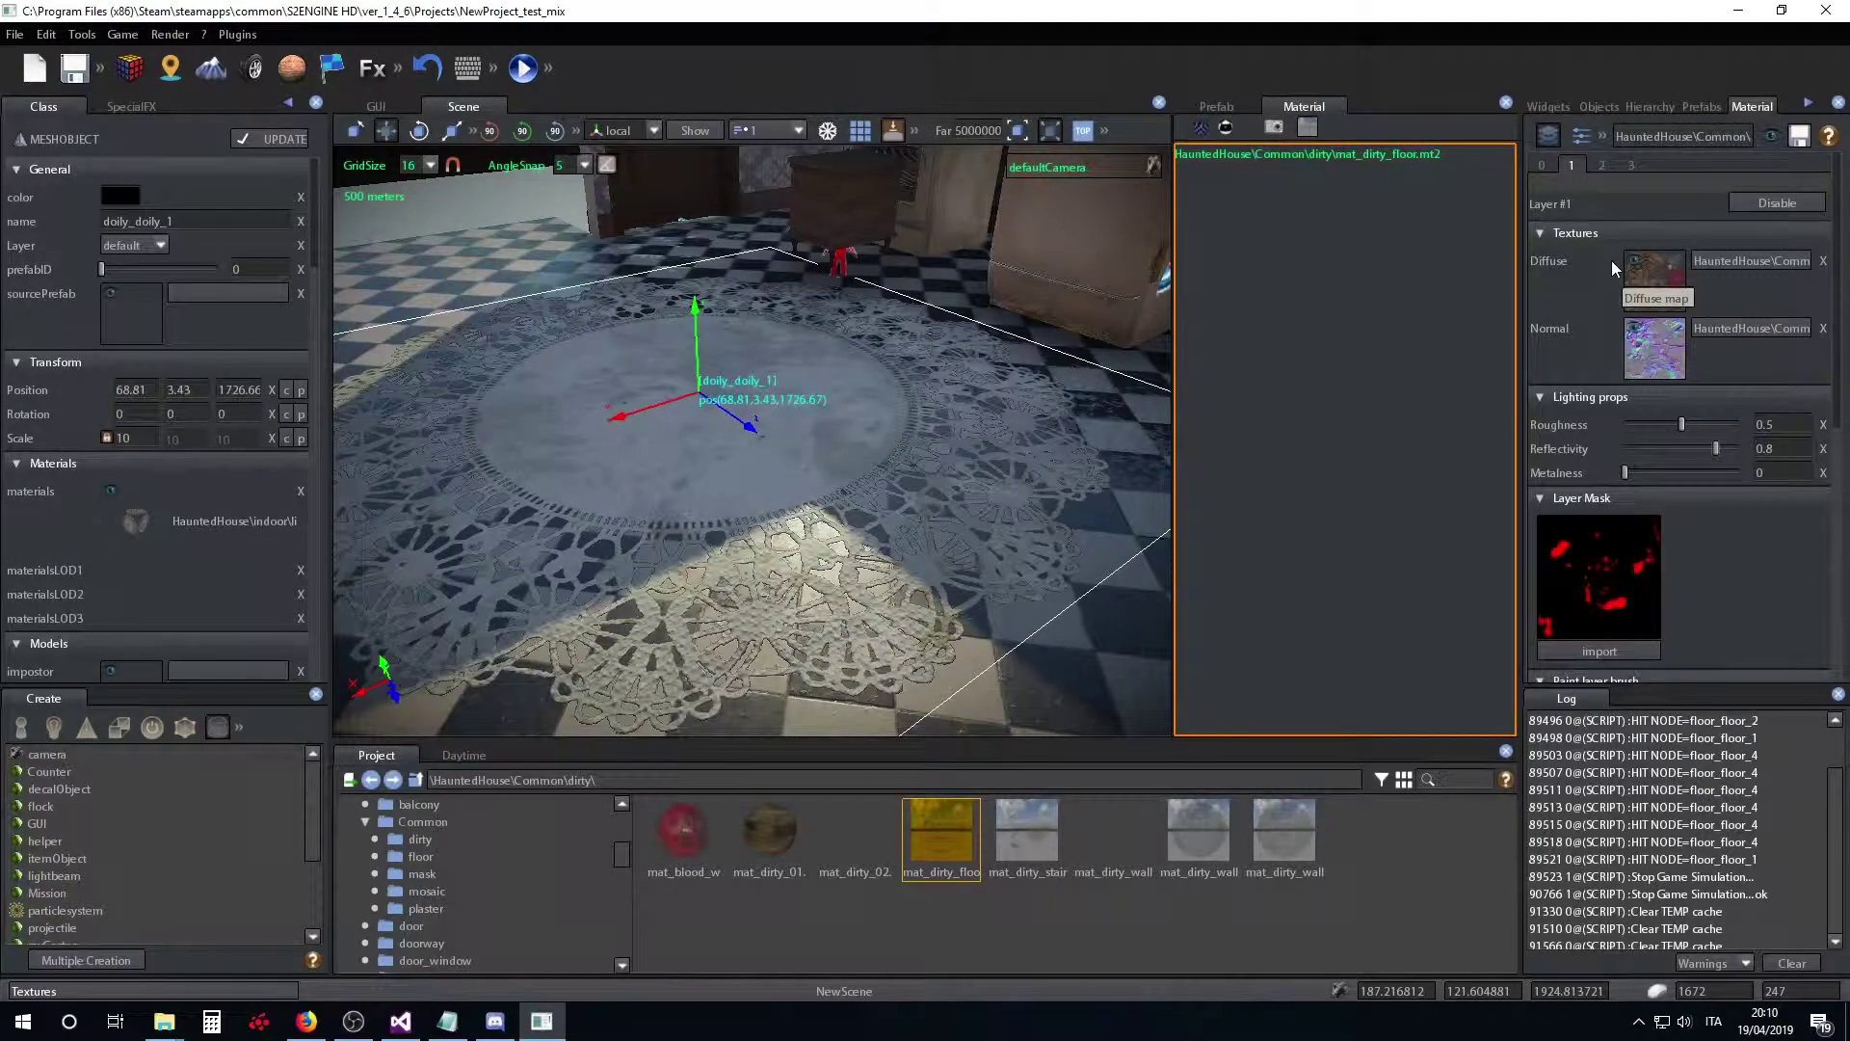
left_click(1542, 165)
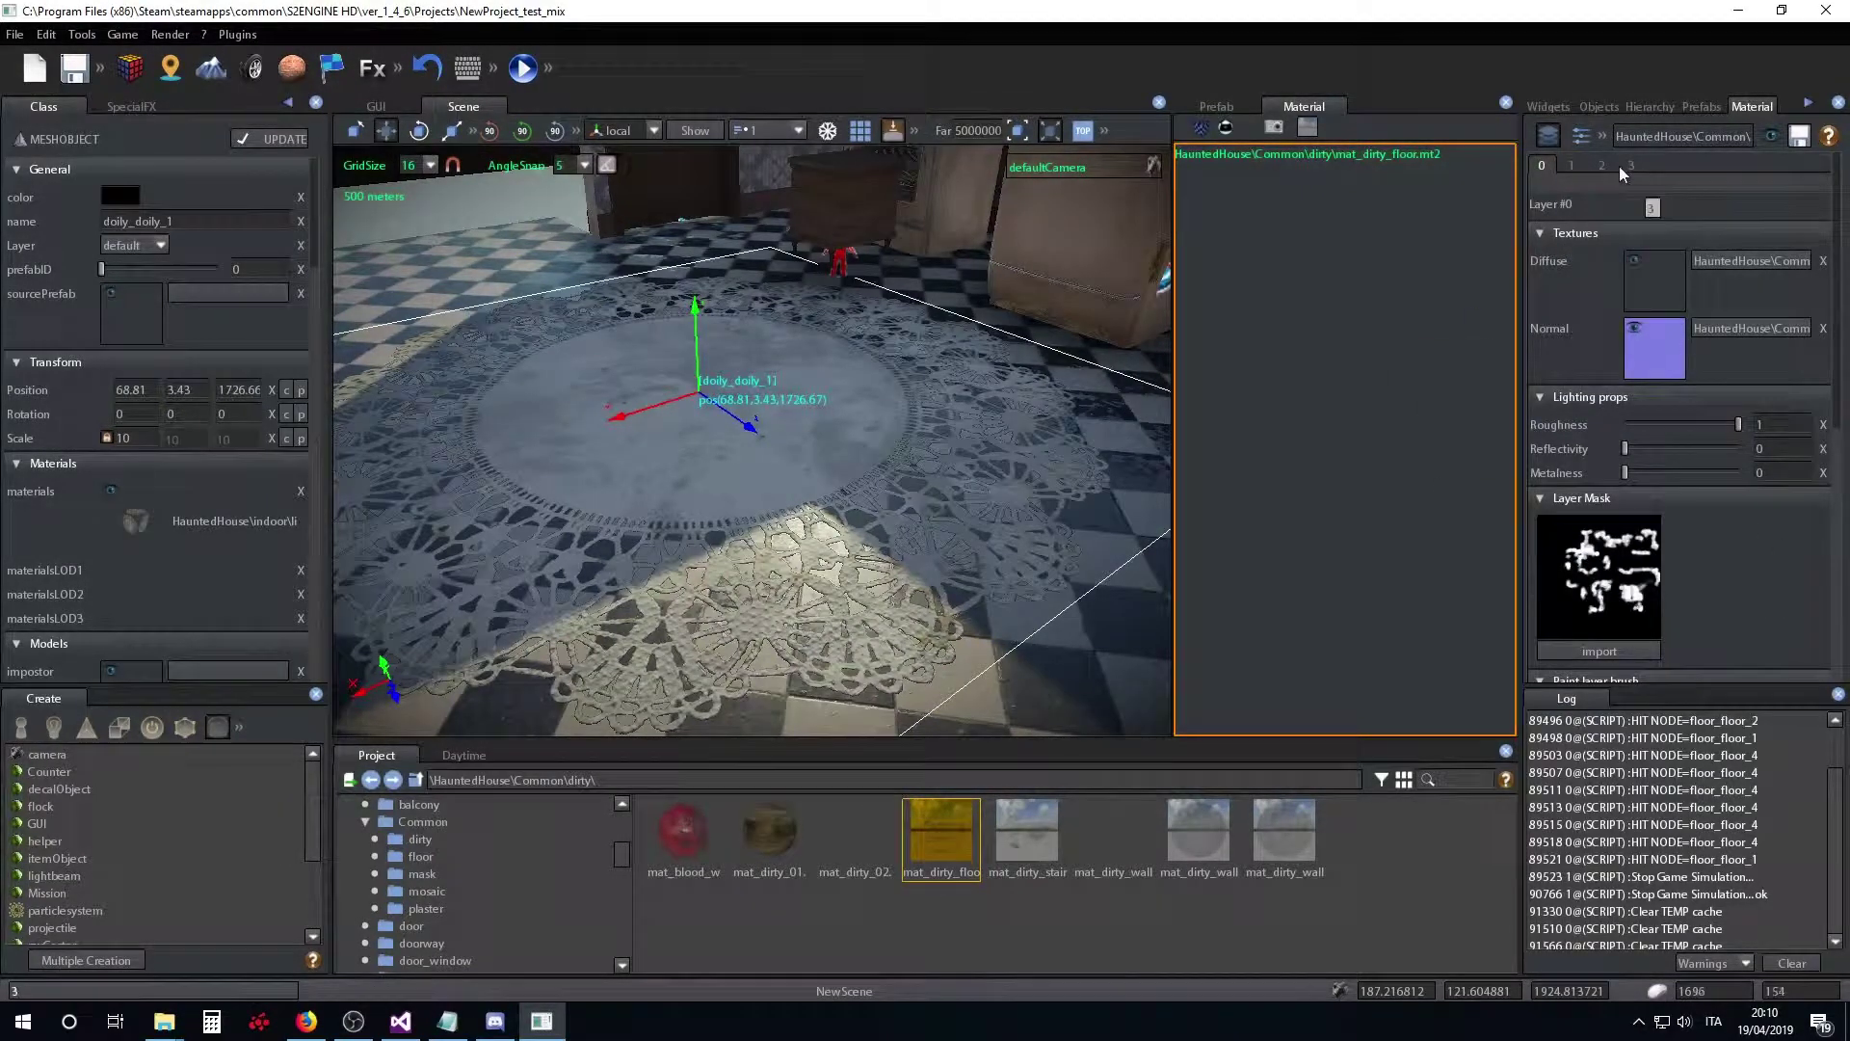
left_click(1583, 138)
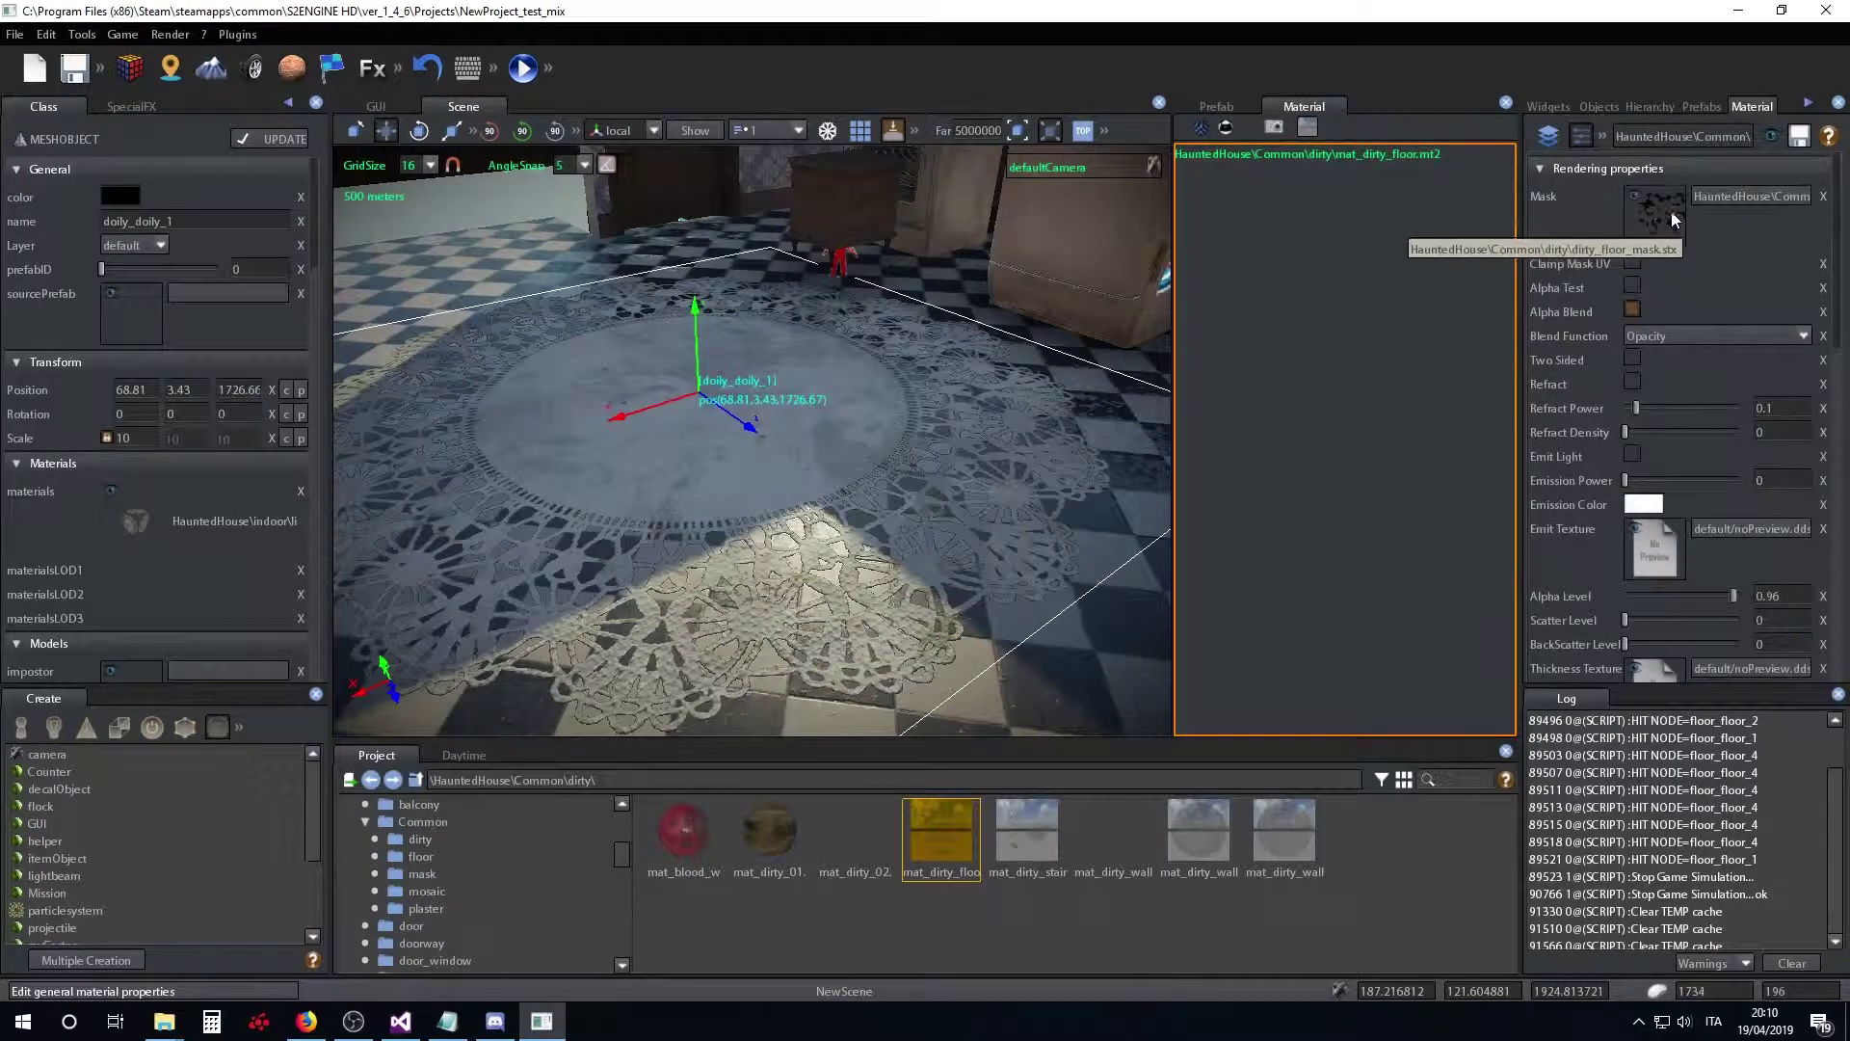
left_click(1548, 137)
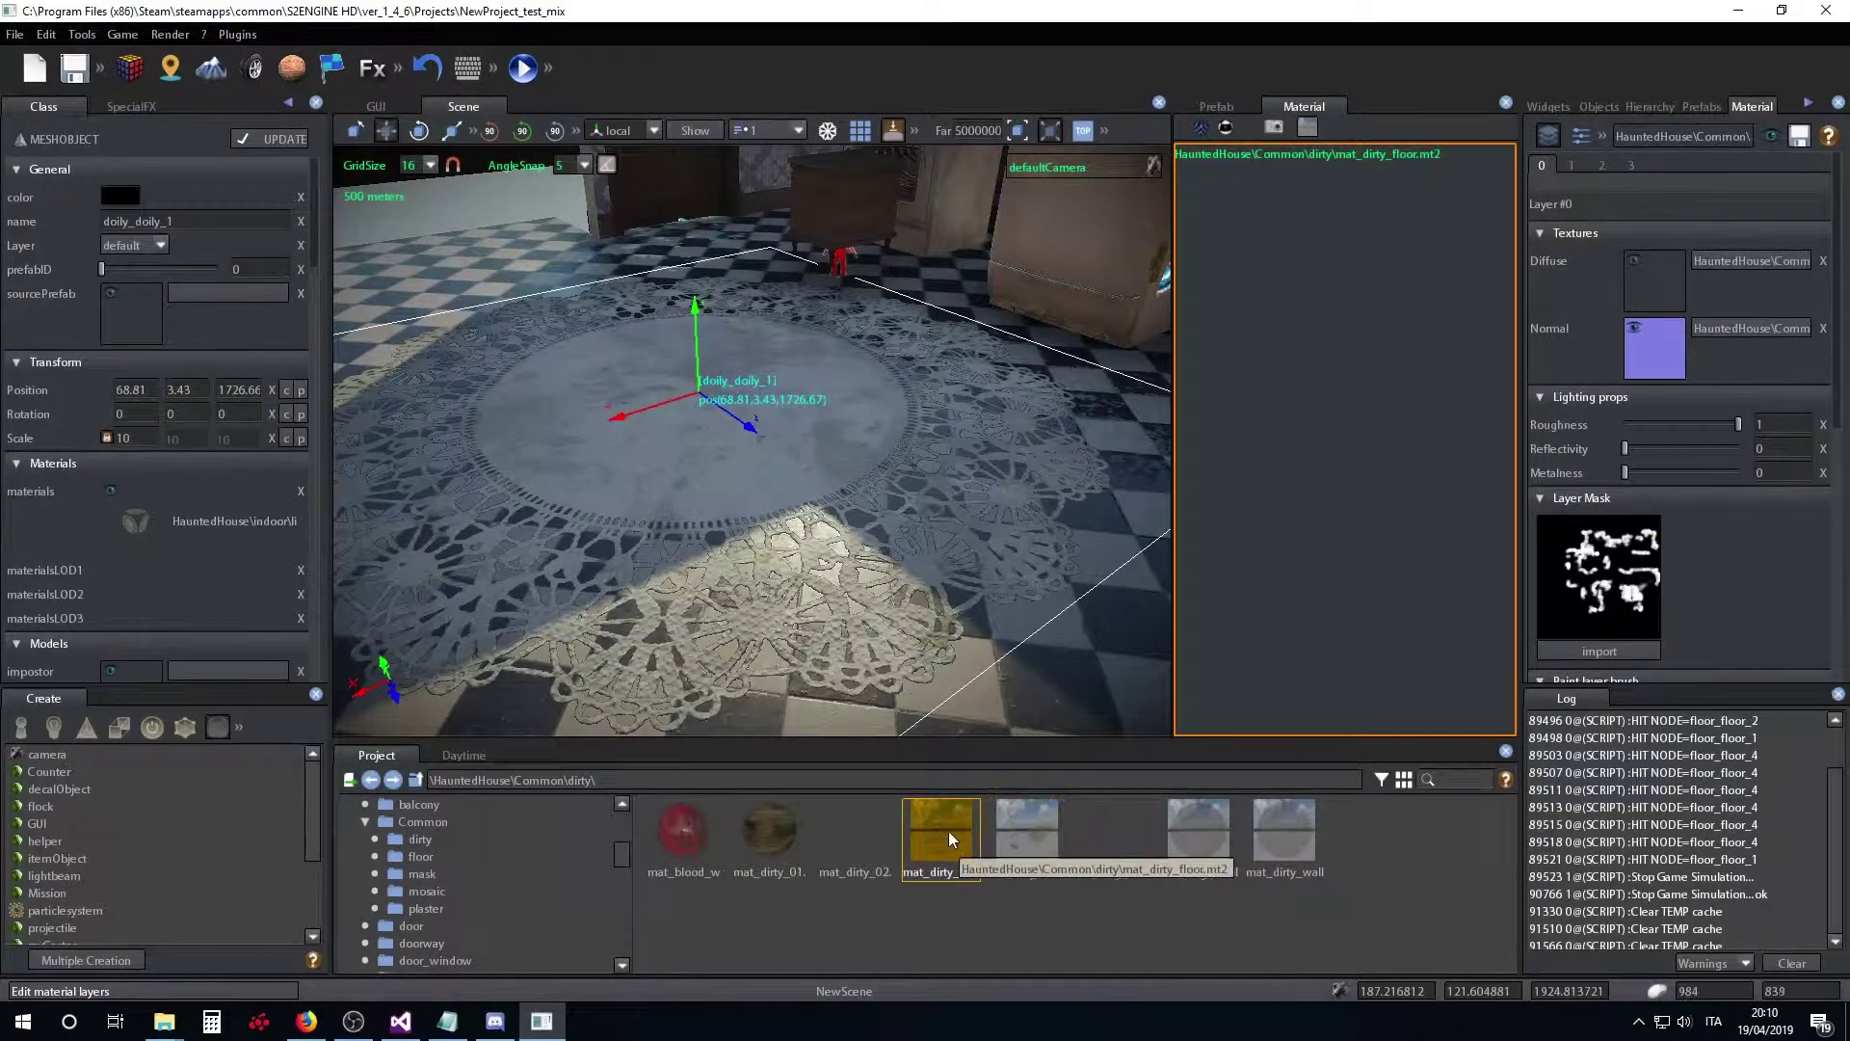
- Assign the mat_dirty_floor material to the doily mesh in the scene
left_click_drag(948, 830, 883, 413)
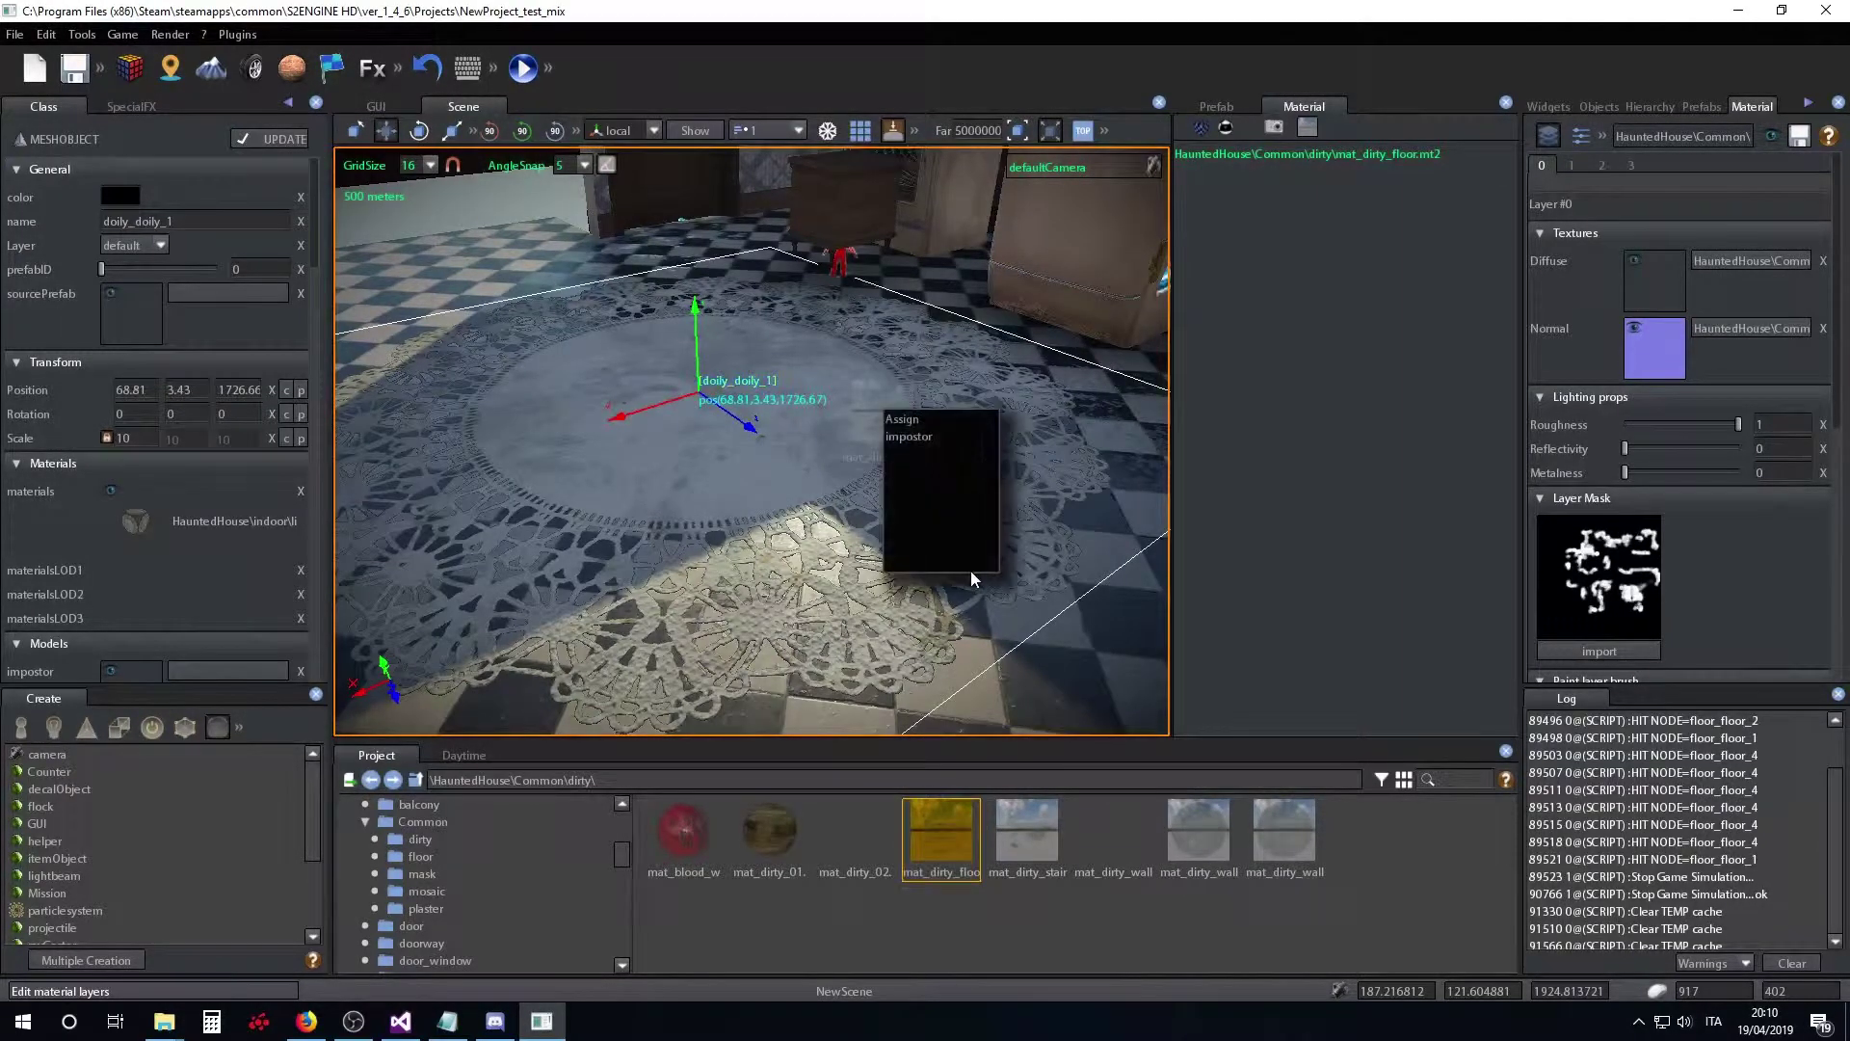
left_click(933, 418)
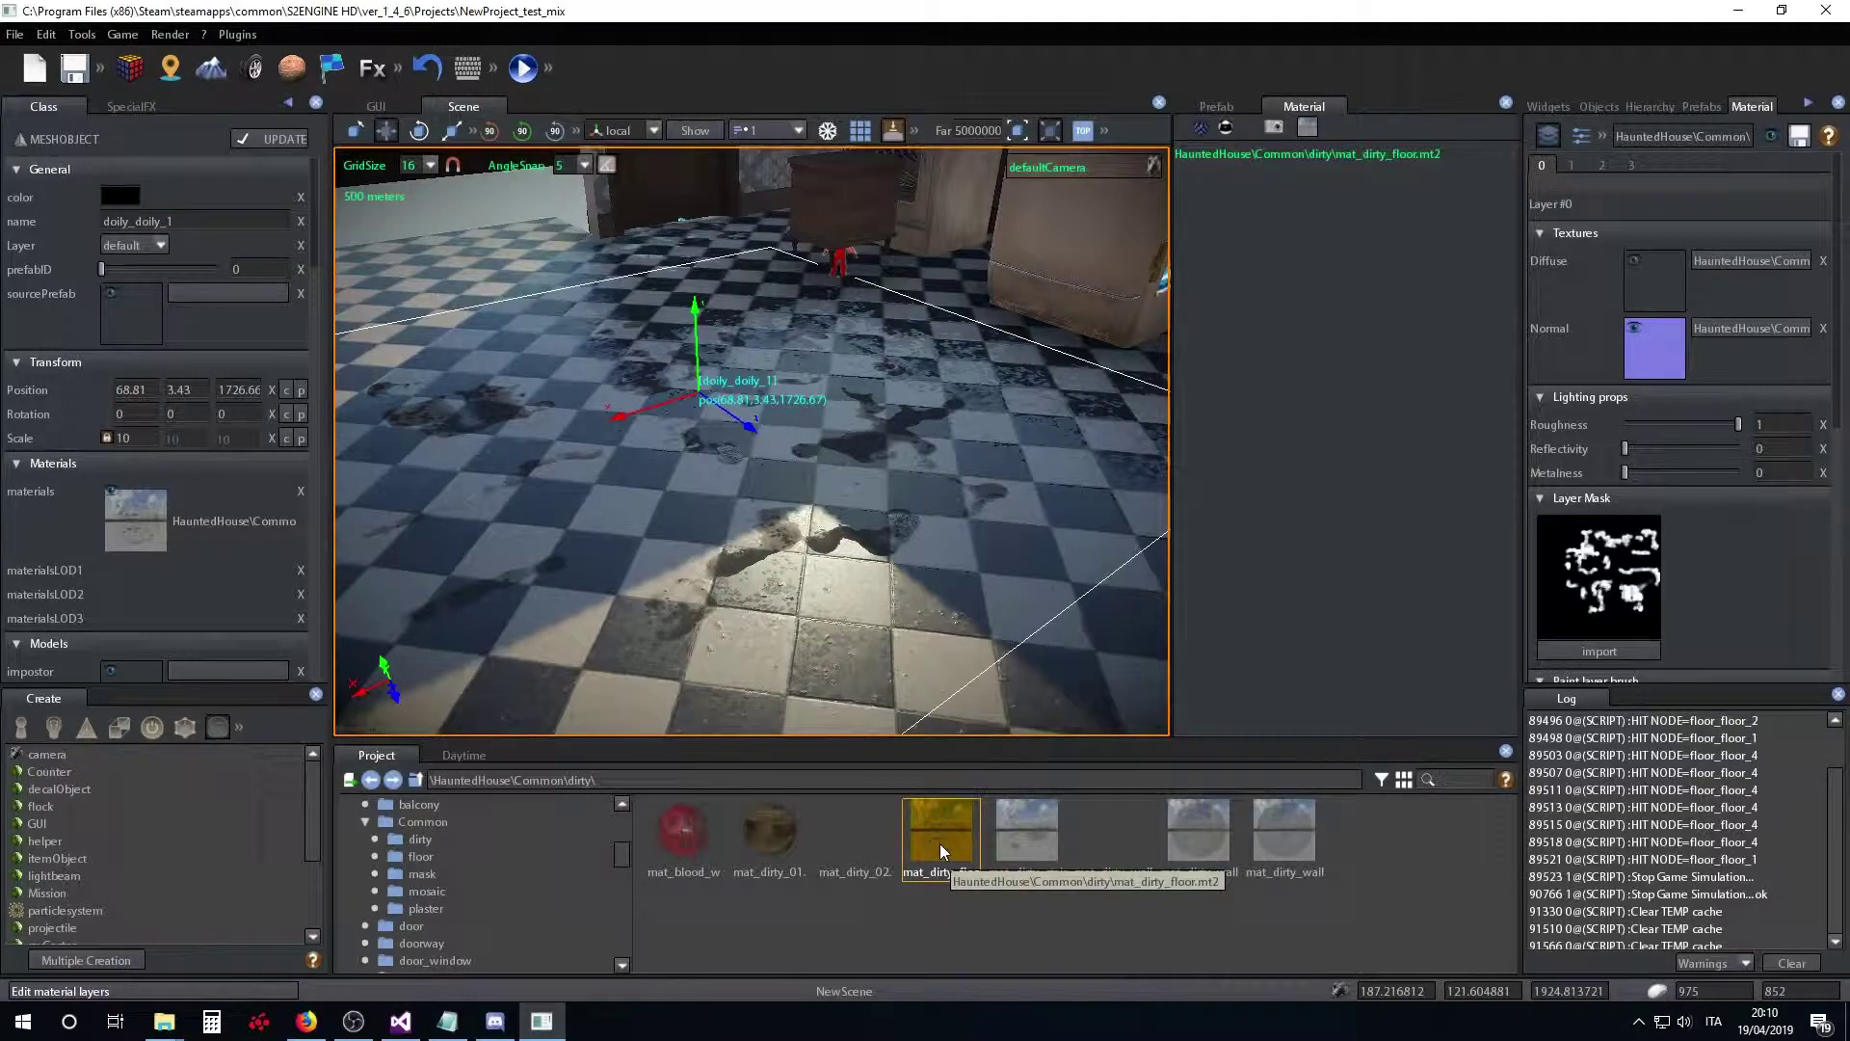
right_click_drag(946, 490, 957, 525)
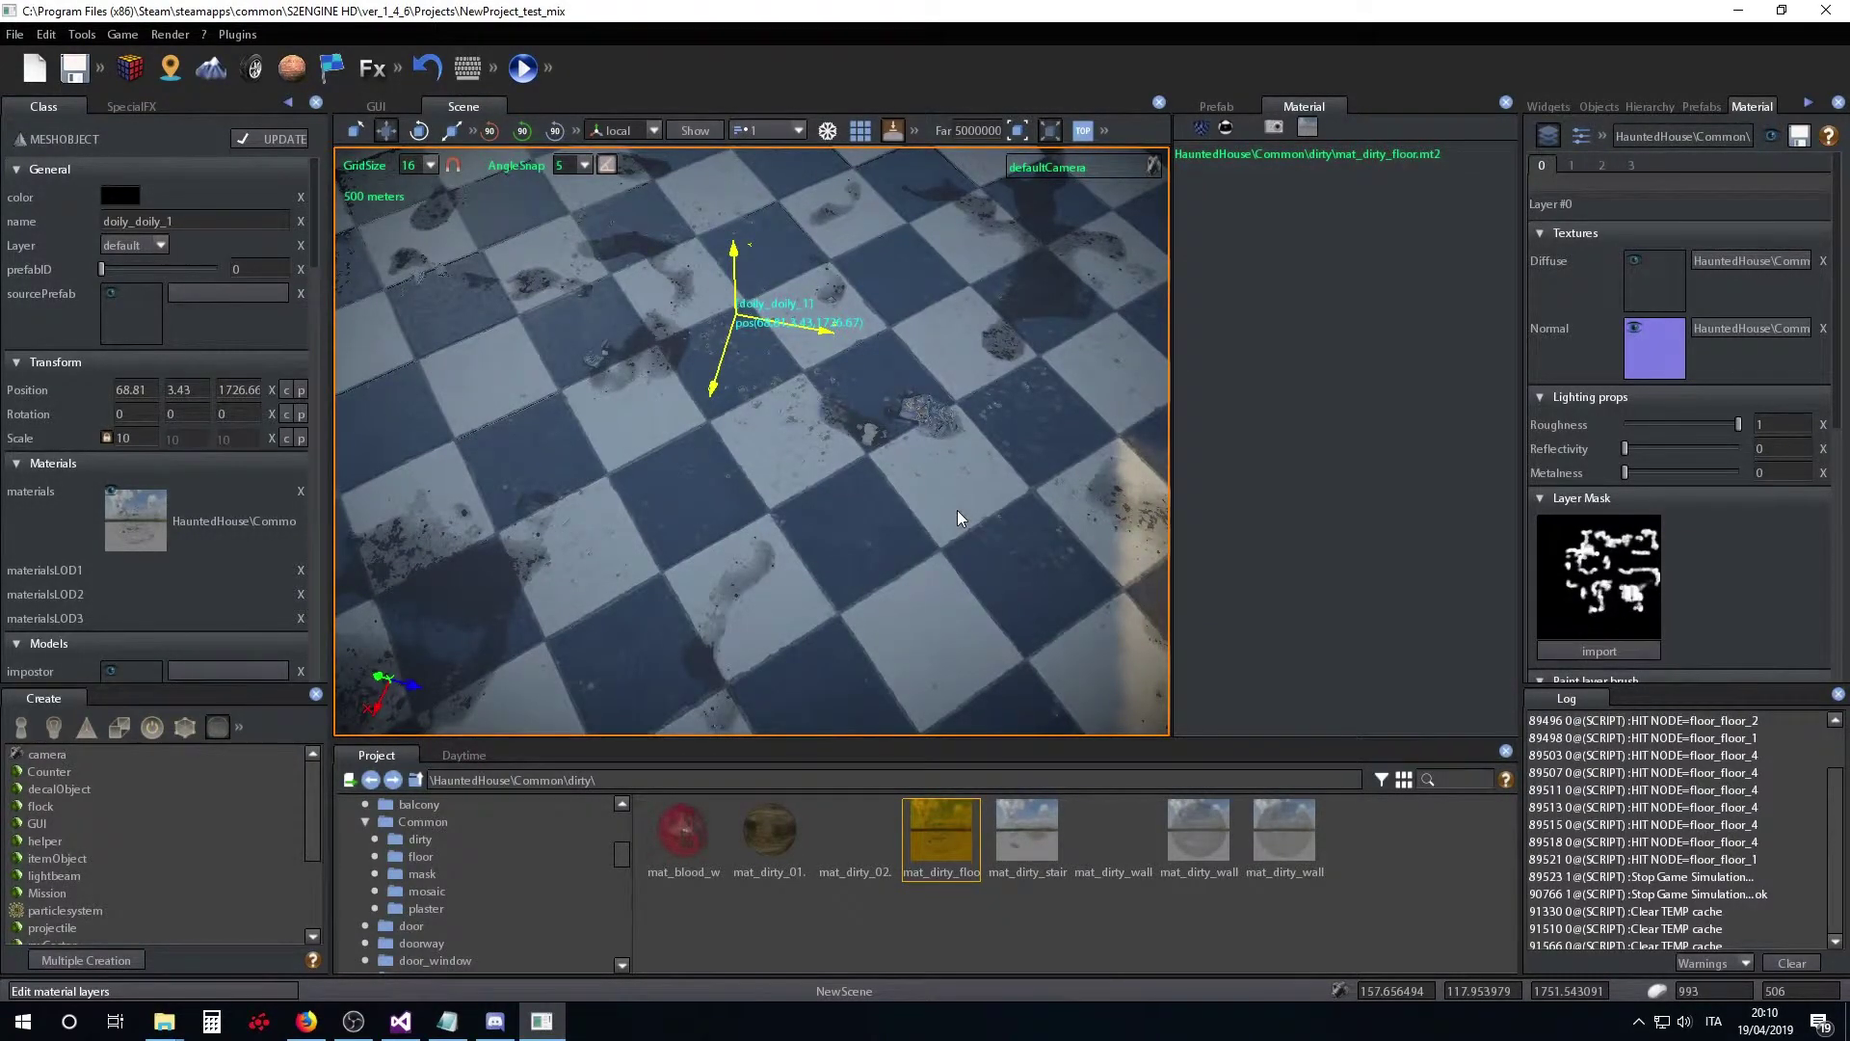
mouse_move(963, 553)
right_mouse_down()
mouse_move(929, 516)
mouse_move(805, 530)
right_mouse_up()
- Enable painting on layer 0 with brush radius 33.08, hardness 0.63 and strength 0.81
scroll(1705, 493, "down", 3)
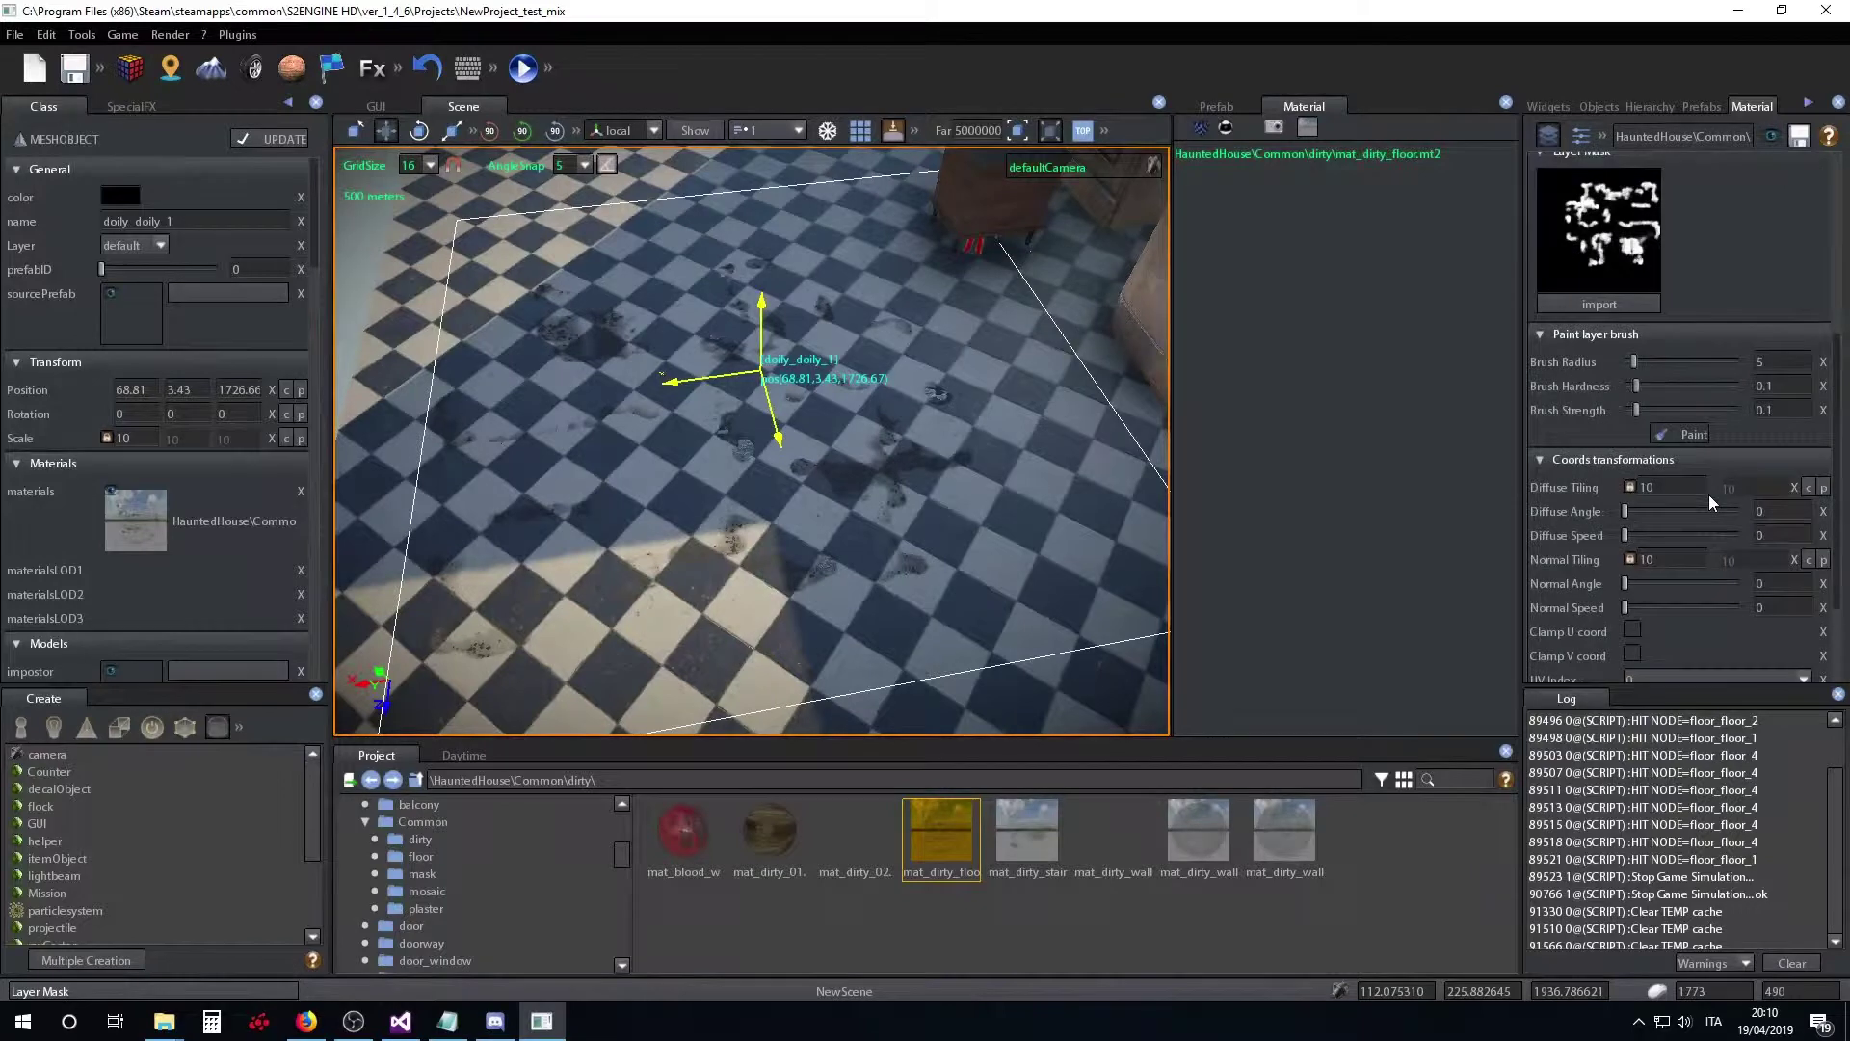
left_click(1679, 436)
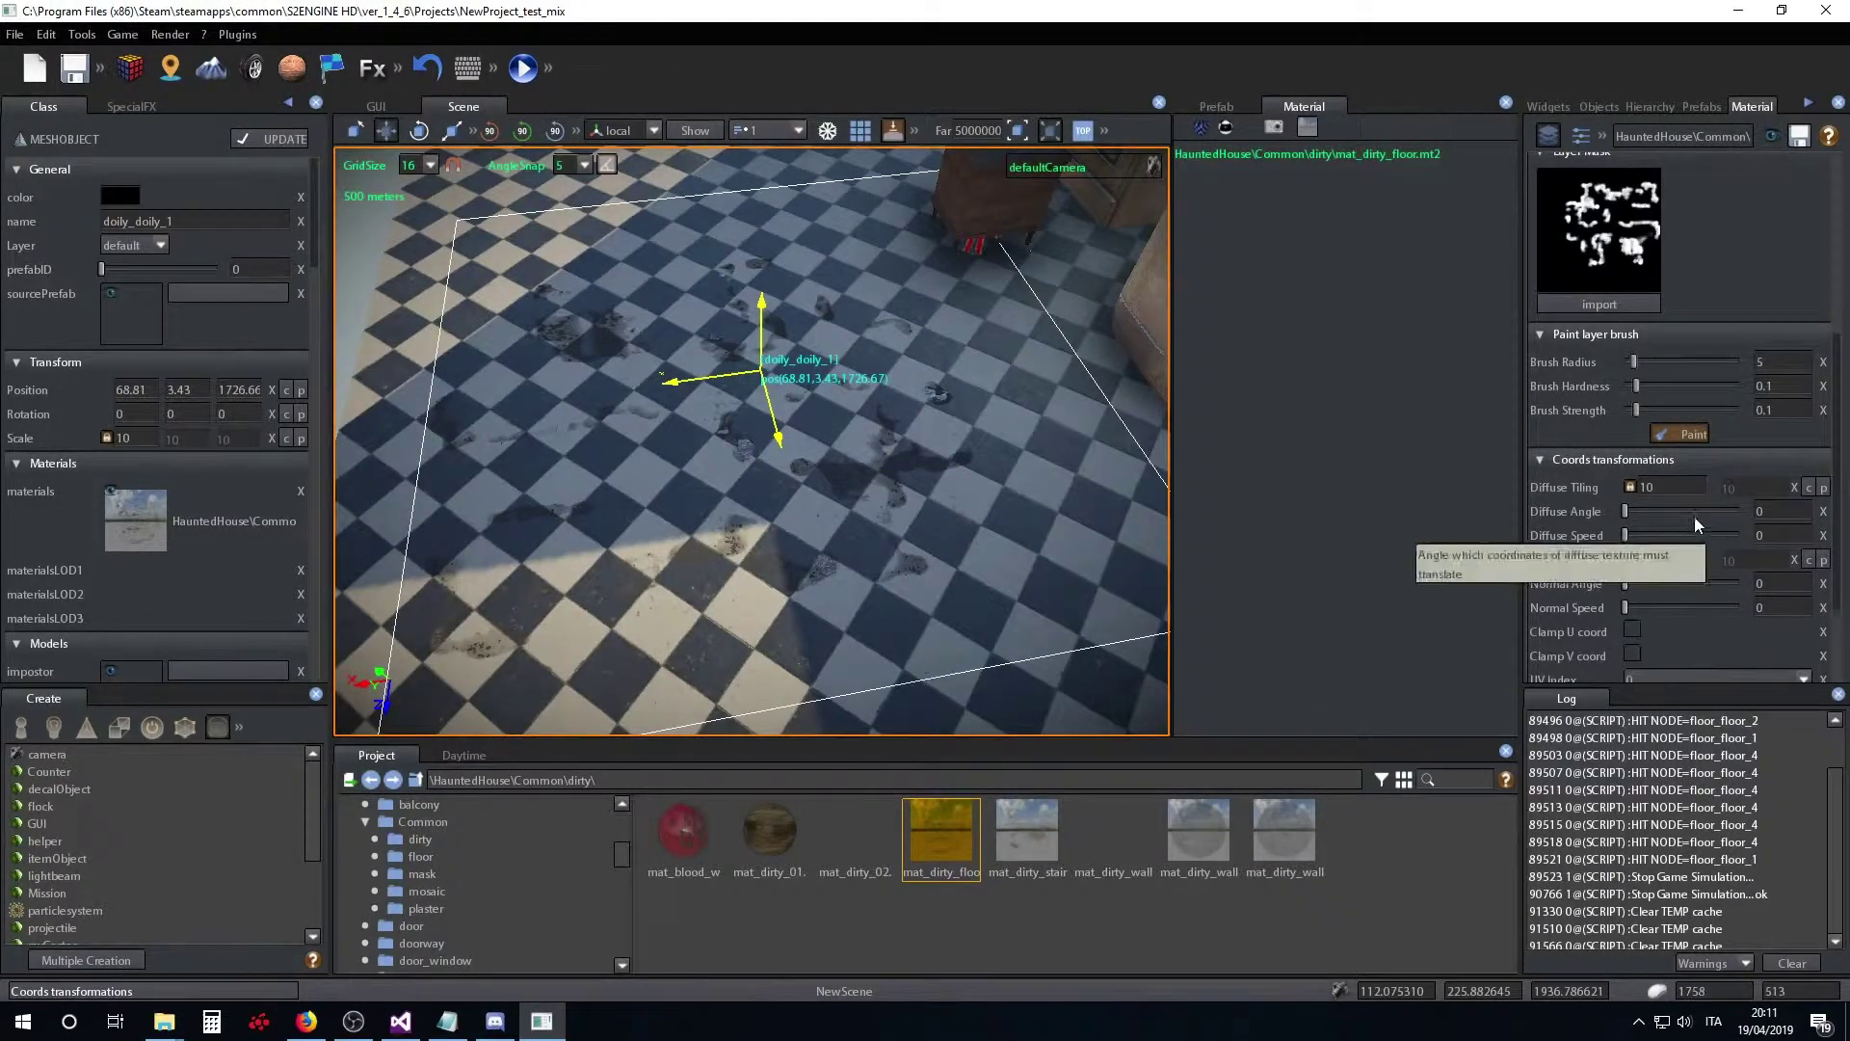
left_click_drag(1670, 362, 1685, 363)
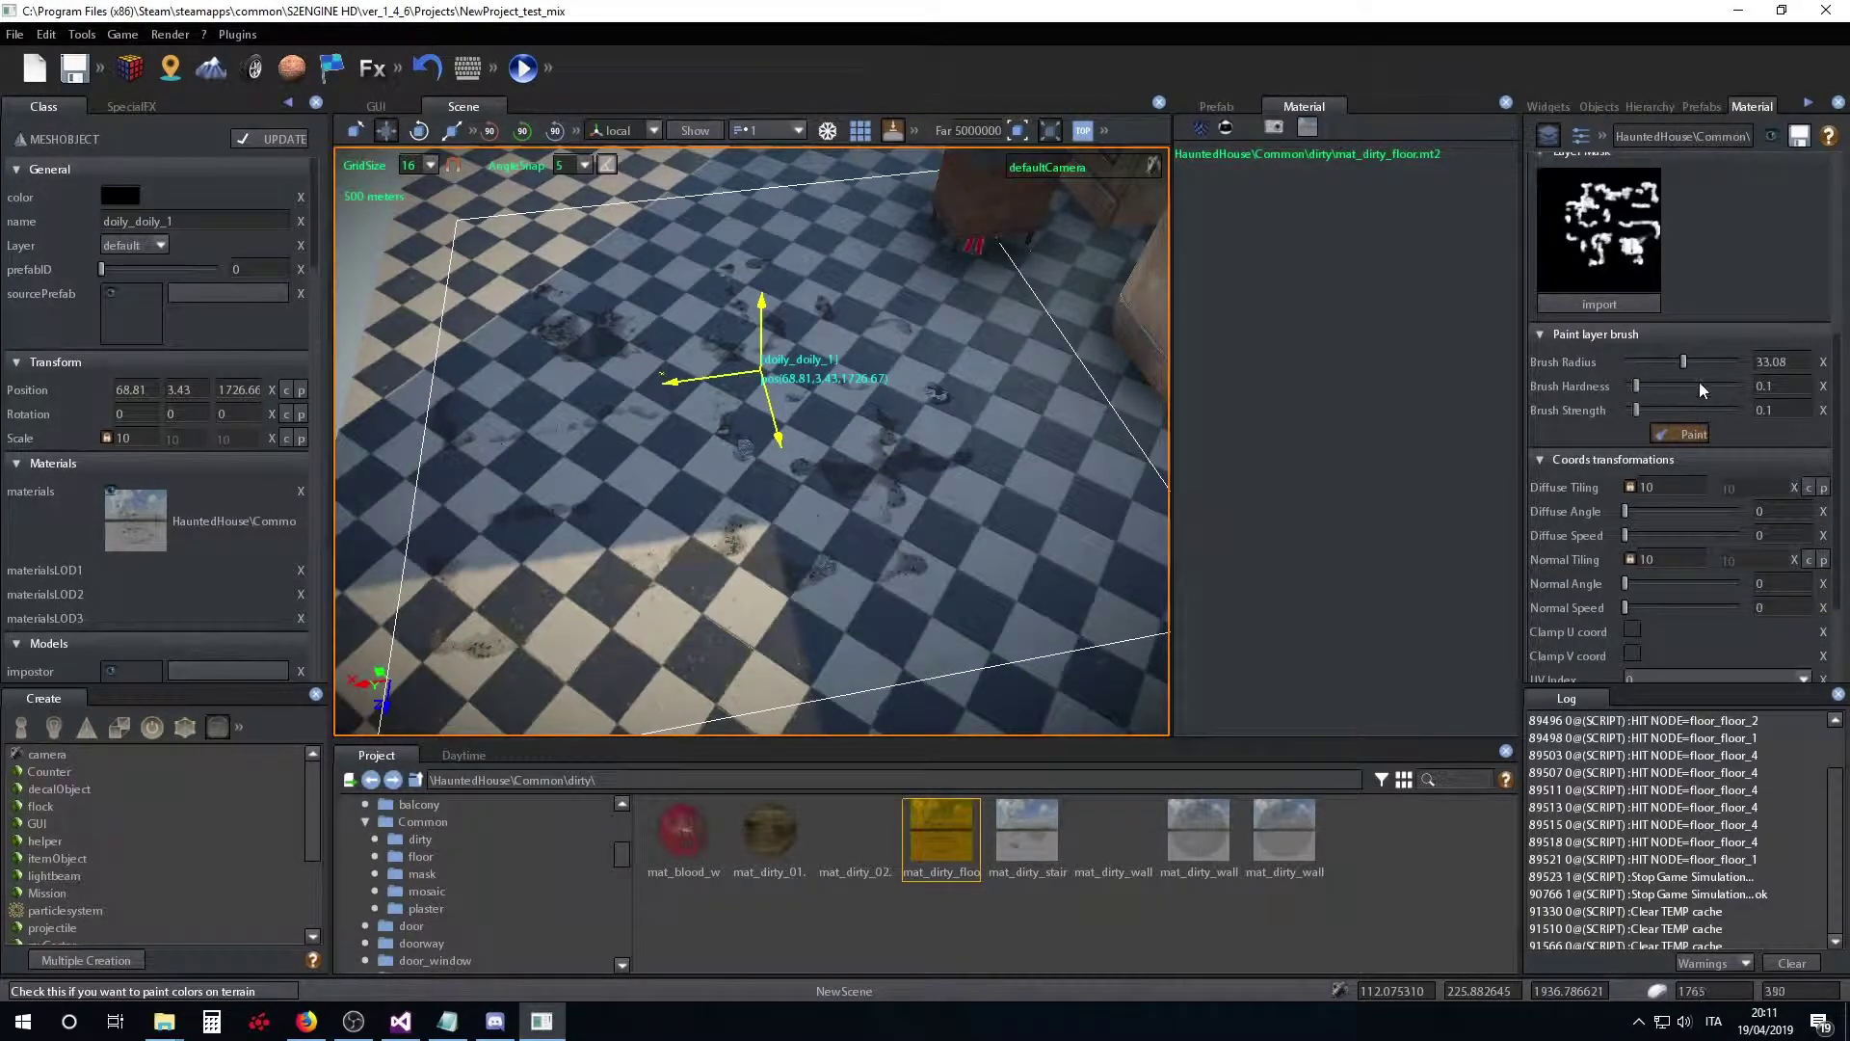
left_click(1715, 411)
- Erase most of layer 0's dirt stains from the mesh with broad brush strokes across the floor
right_click_drag(805, 489, 832, 499)
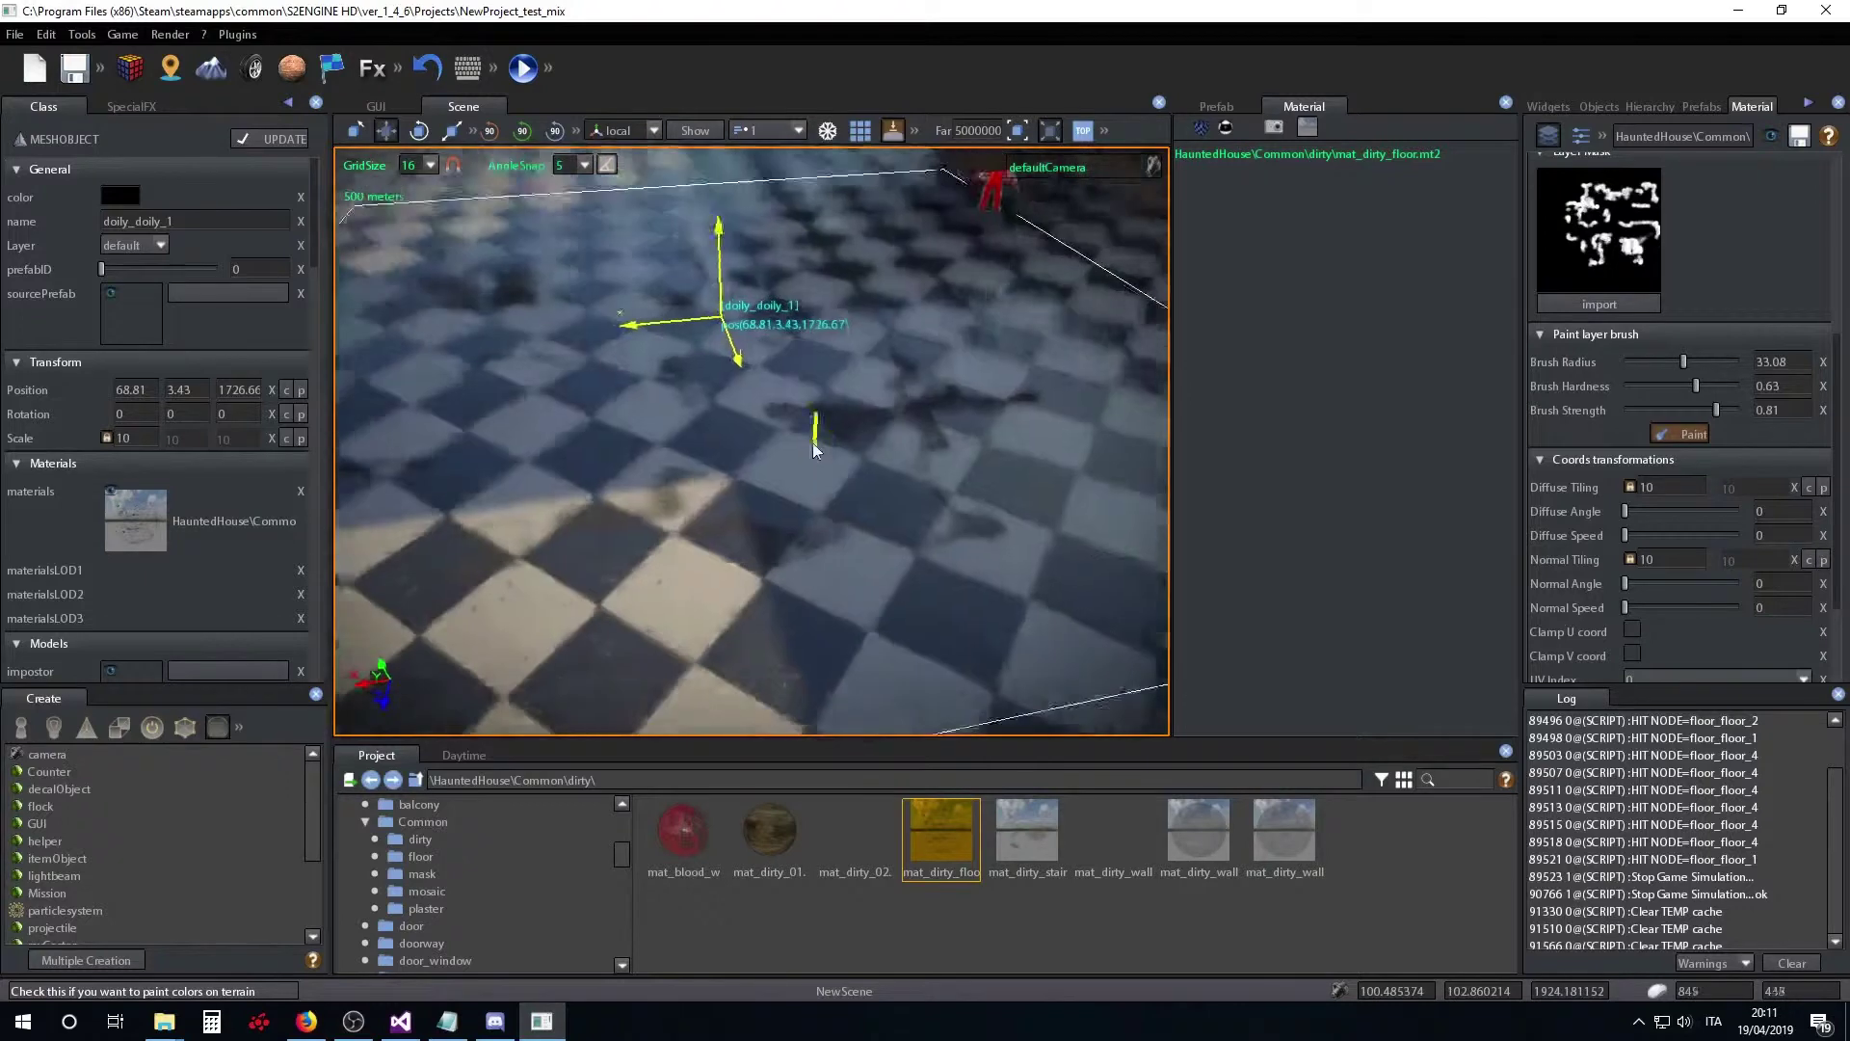
mouse_move(757, 511)
left_mouse_down()
mouse_move(580, 557)
mouse_move(429, 461)
mouse_move(491, 327)
mouse_move(815, 275)
mouse_move(1040, 382)
left_mouse_up()
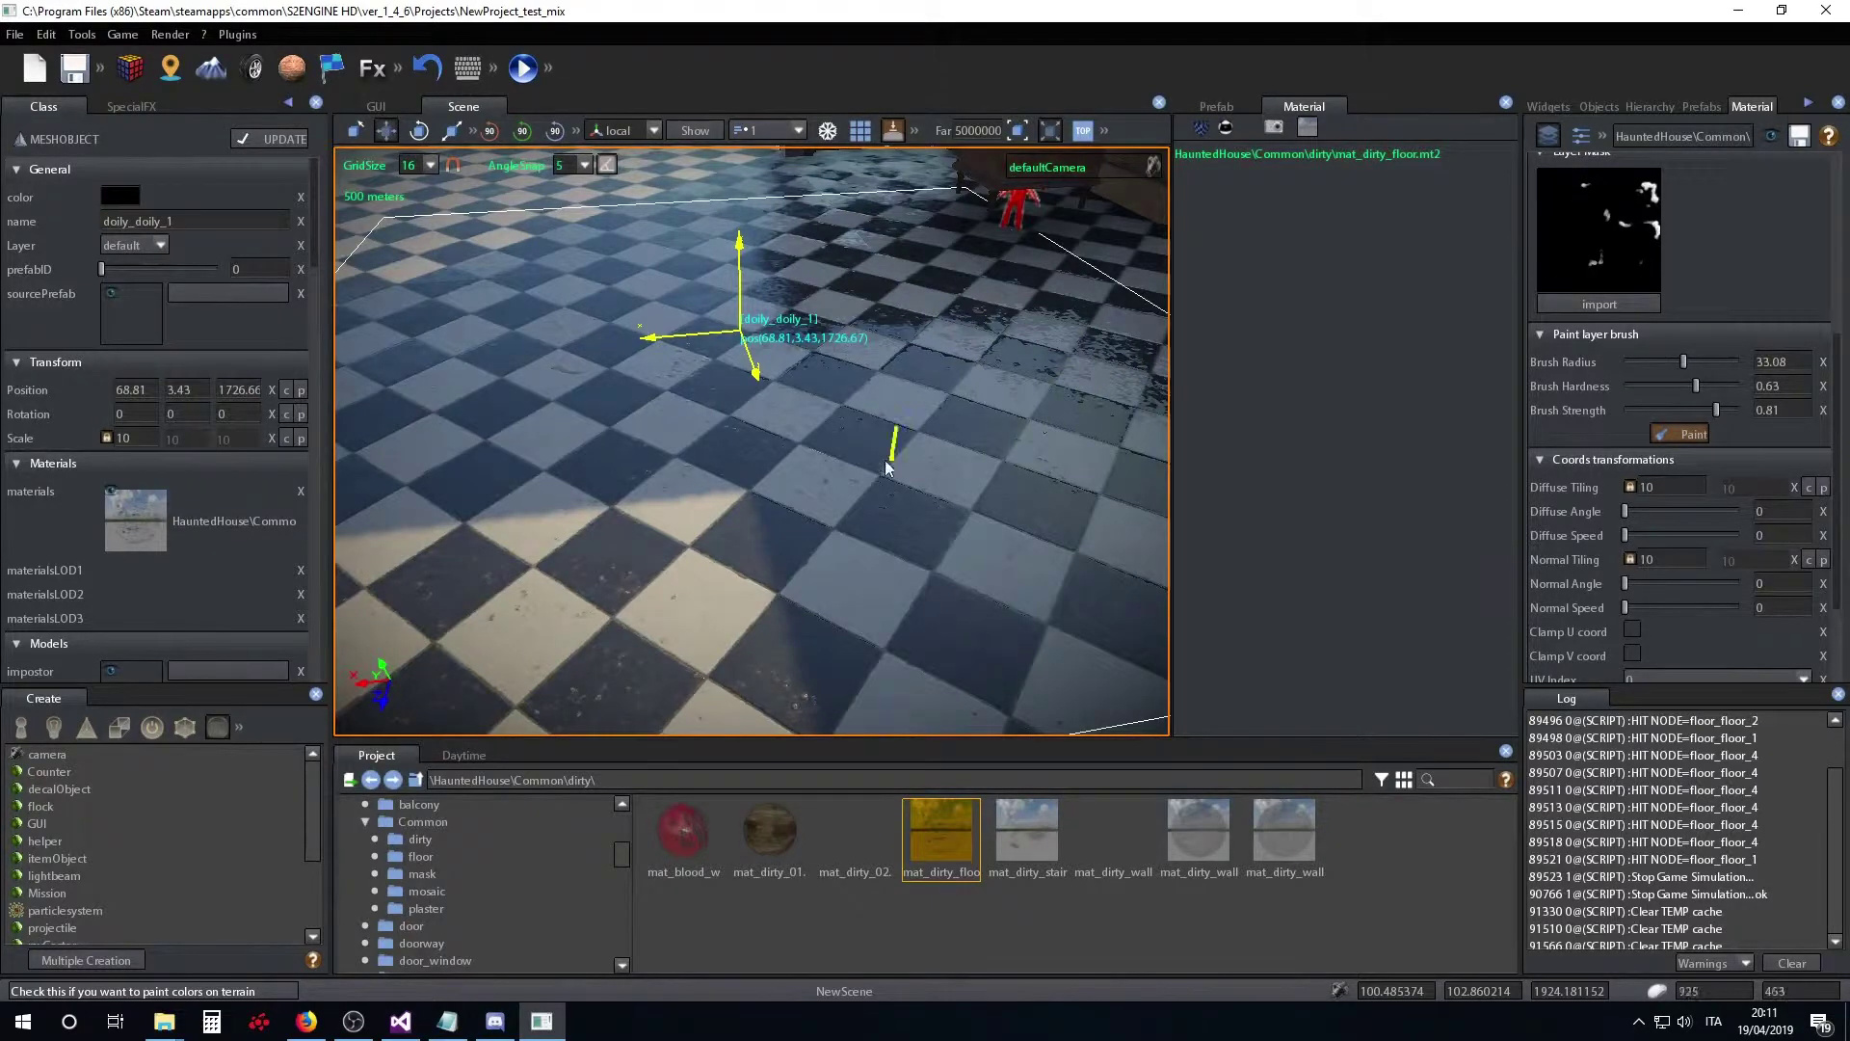
right_click_drag(886, 460, 1004, 402)
right_click_drag(747, 225, 545, 279)
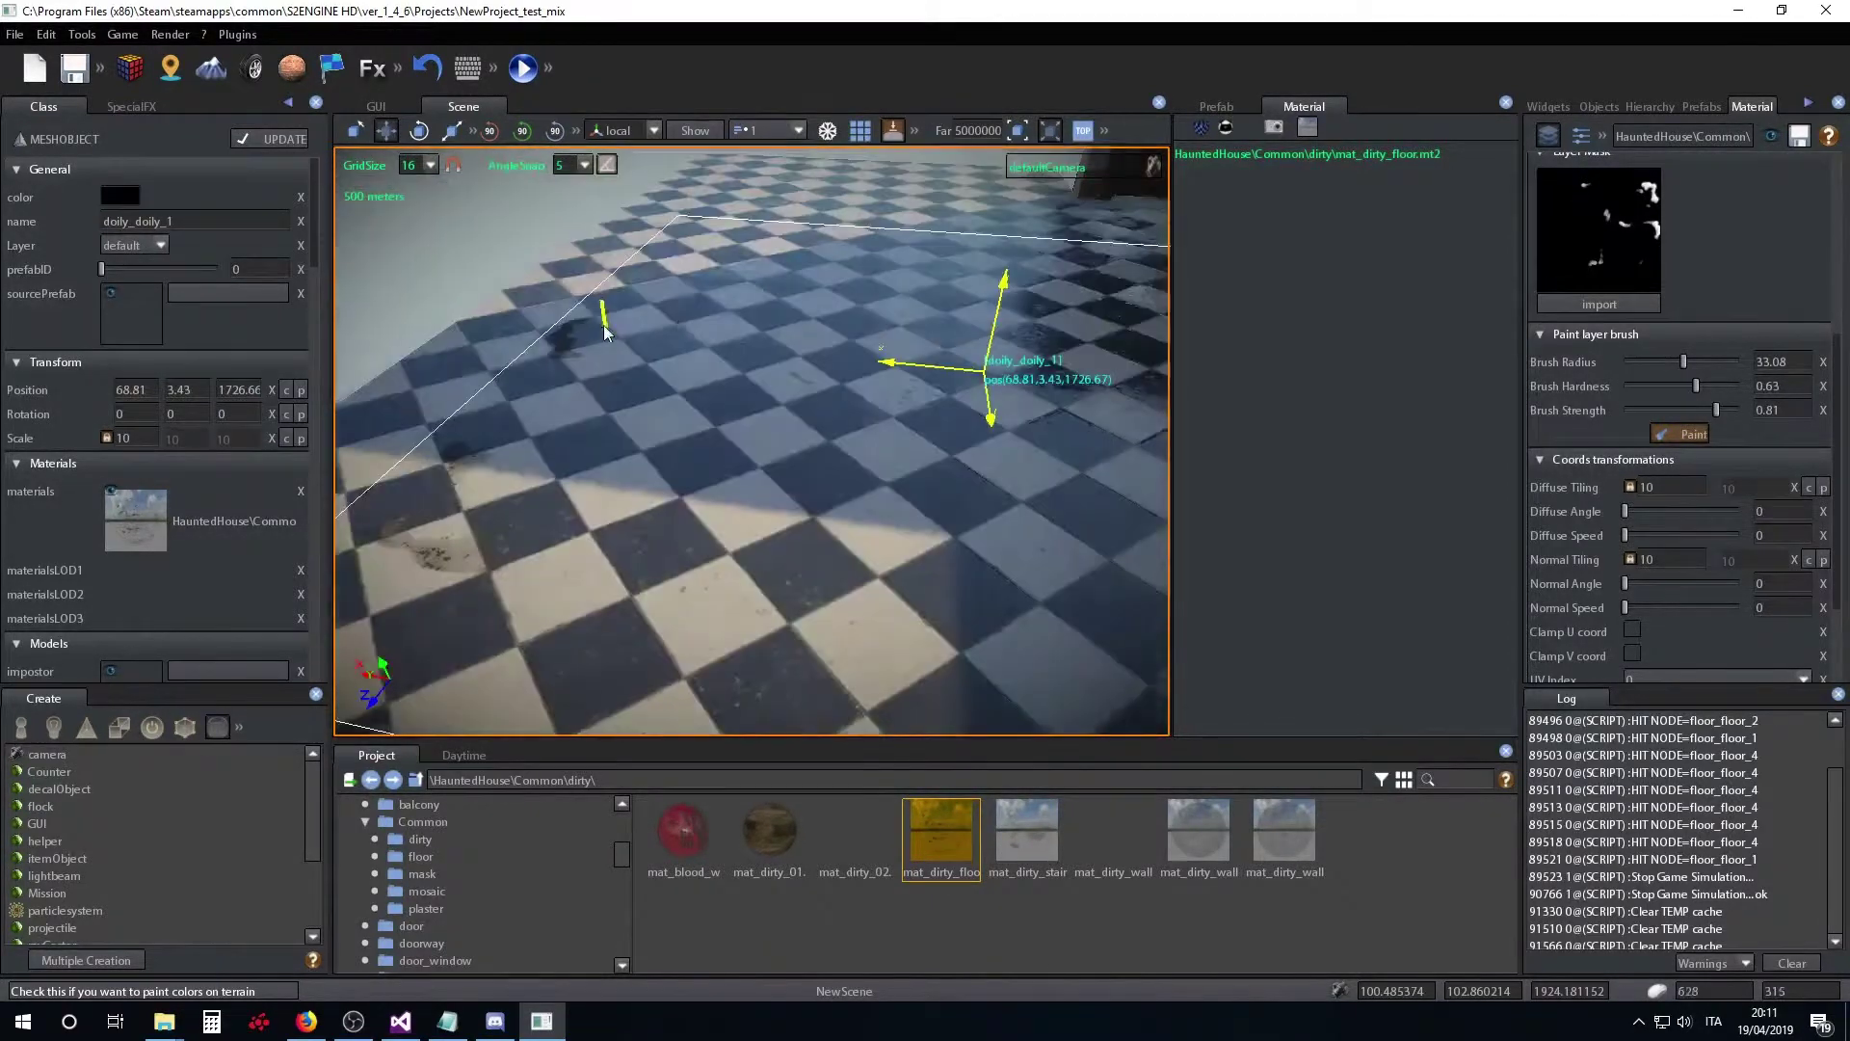
right_click_drag(466, 569, 617, 386)
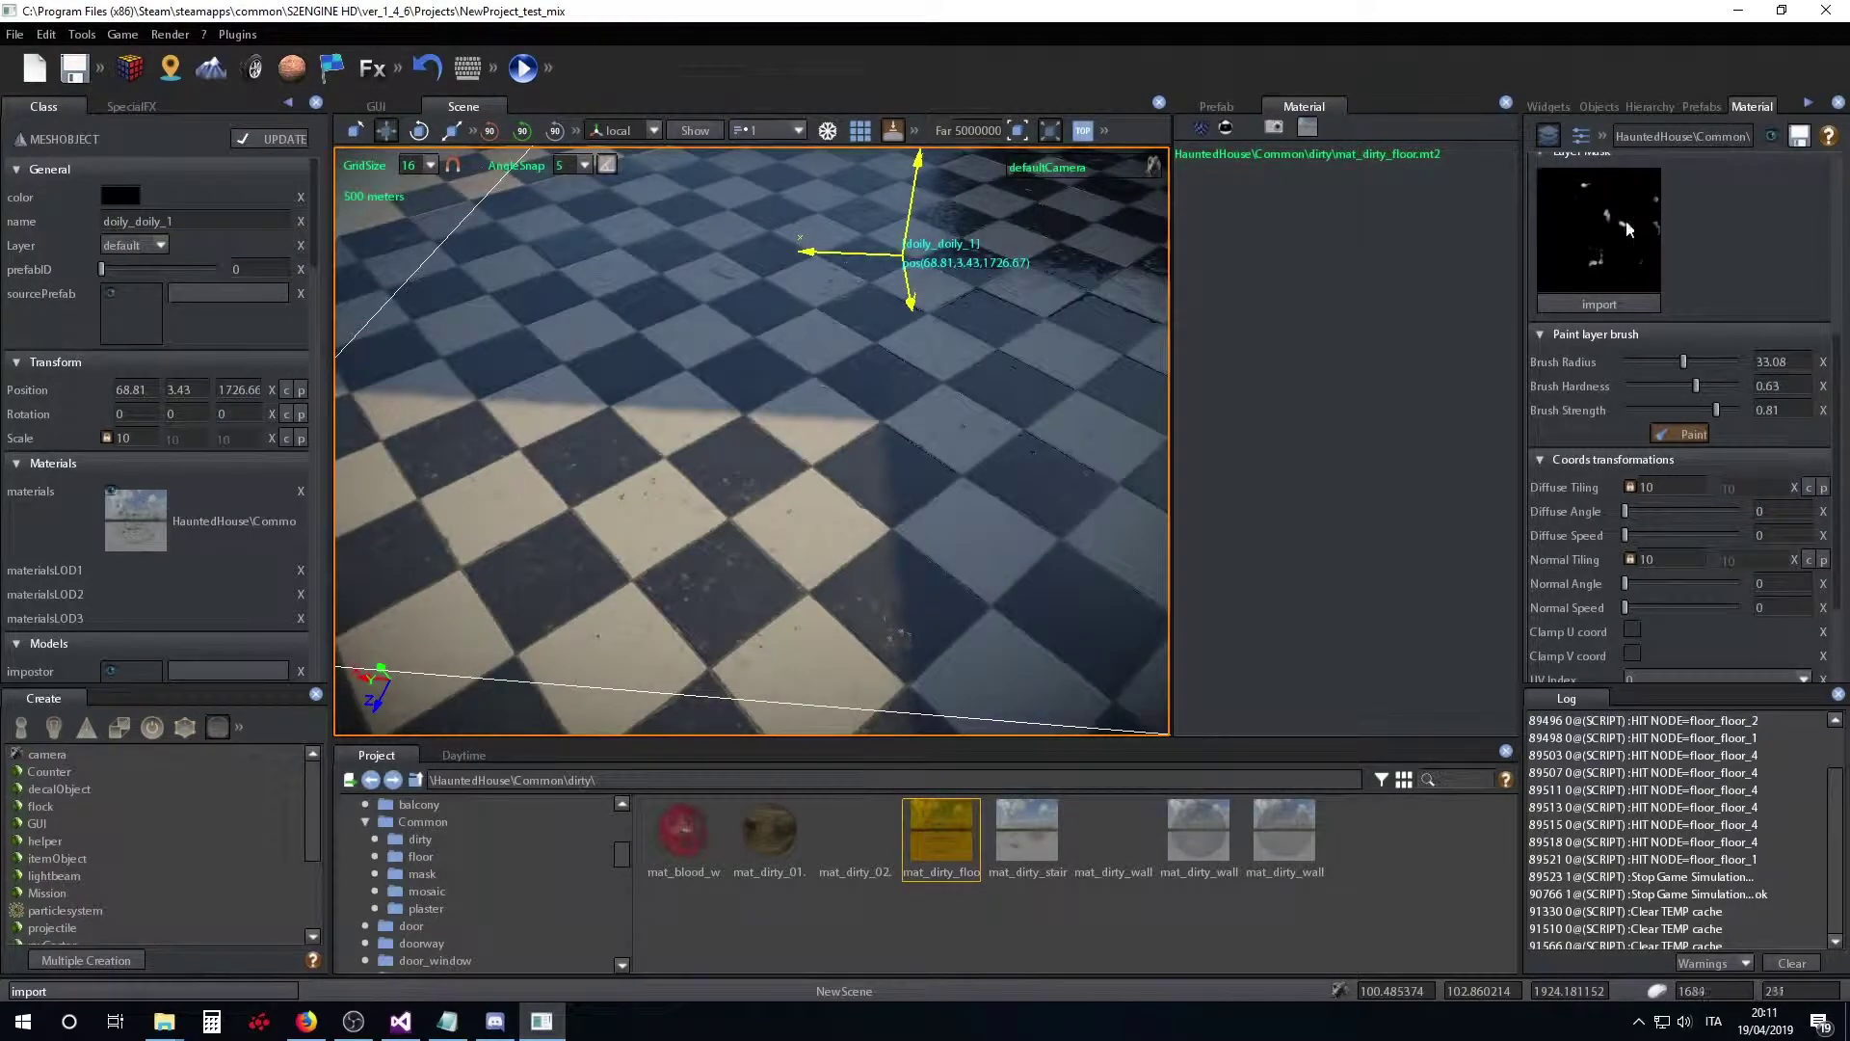
right_click_drag(997, 418, 844, 426)
- Check the rendering mask, re-enable painting on layer 0 and erase the remaining dirt stains across the floor
left_click(1581, 138)
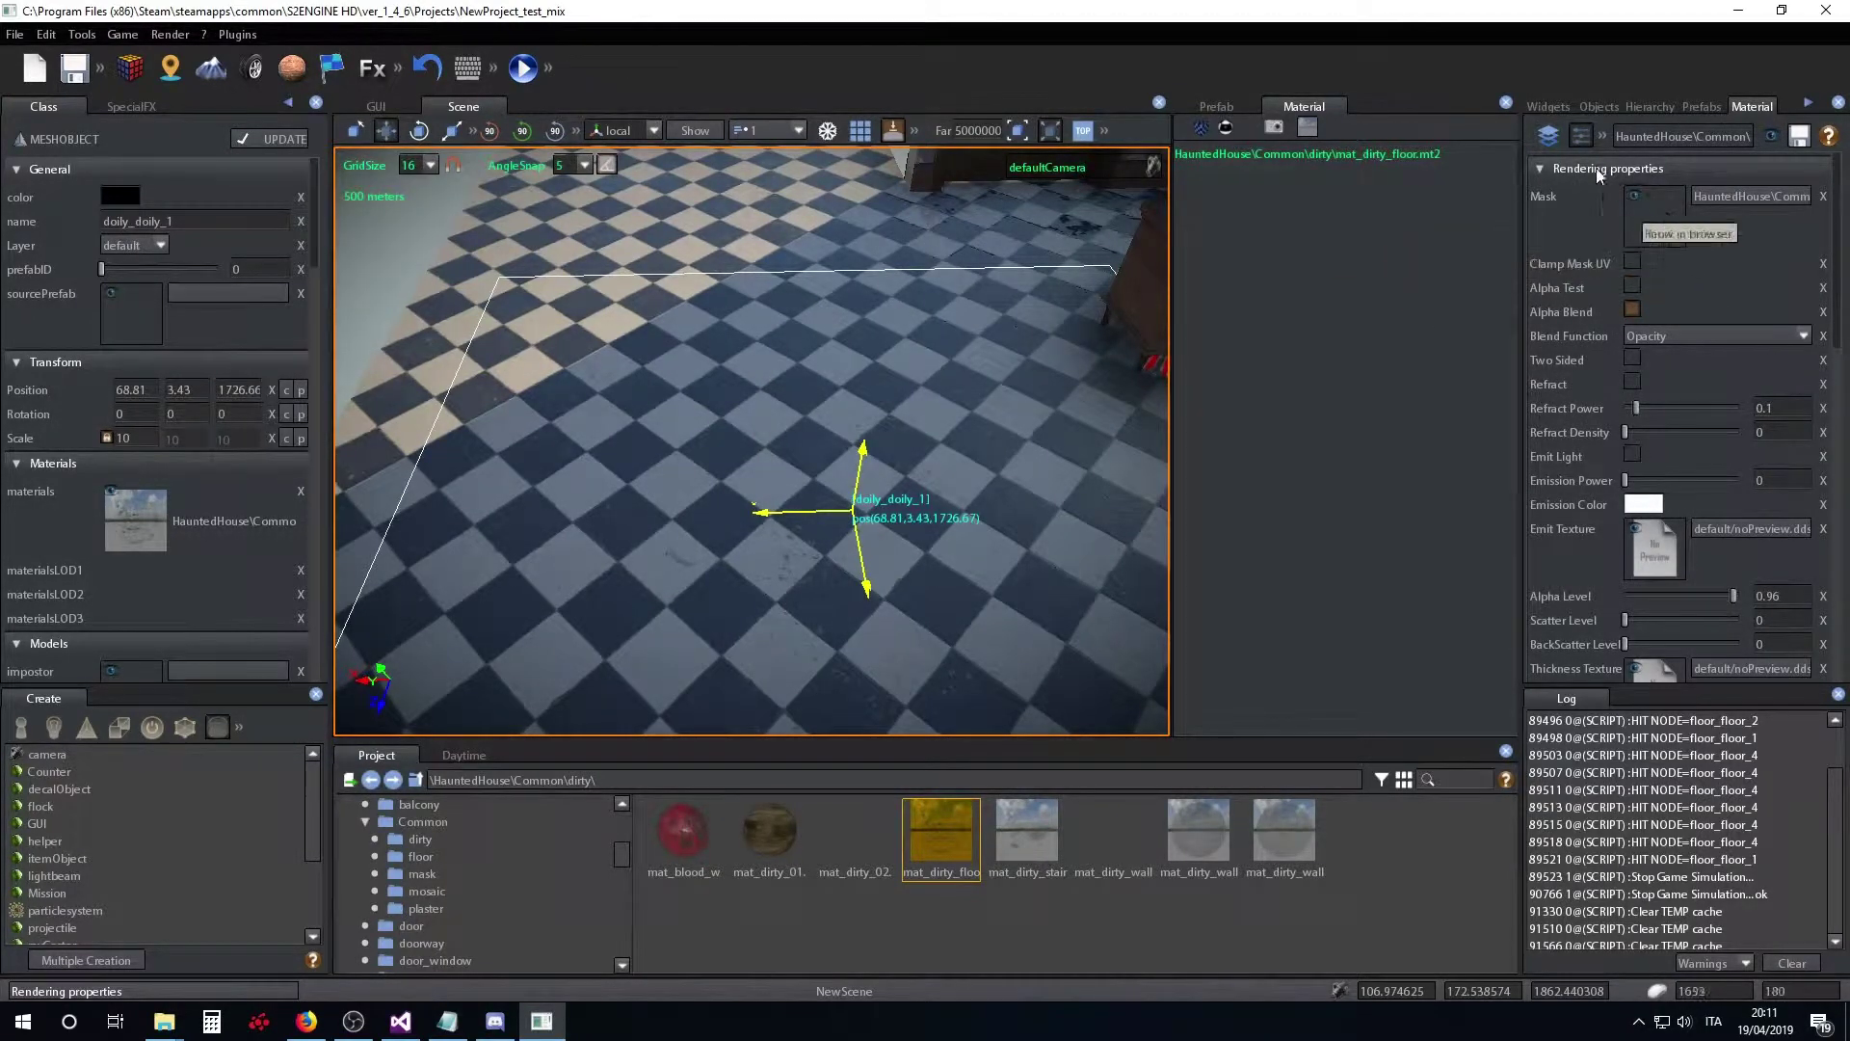
left_click(1548, 137)
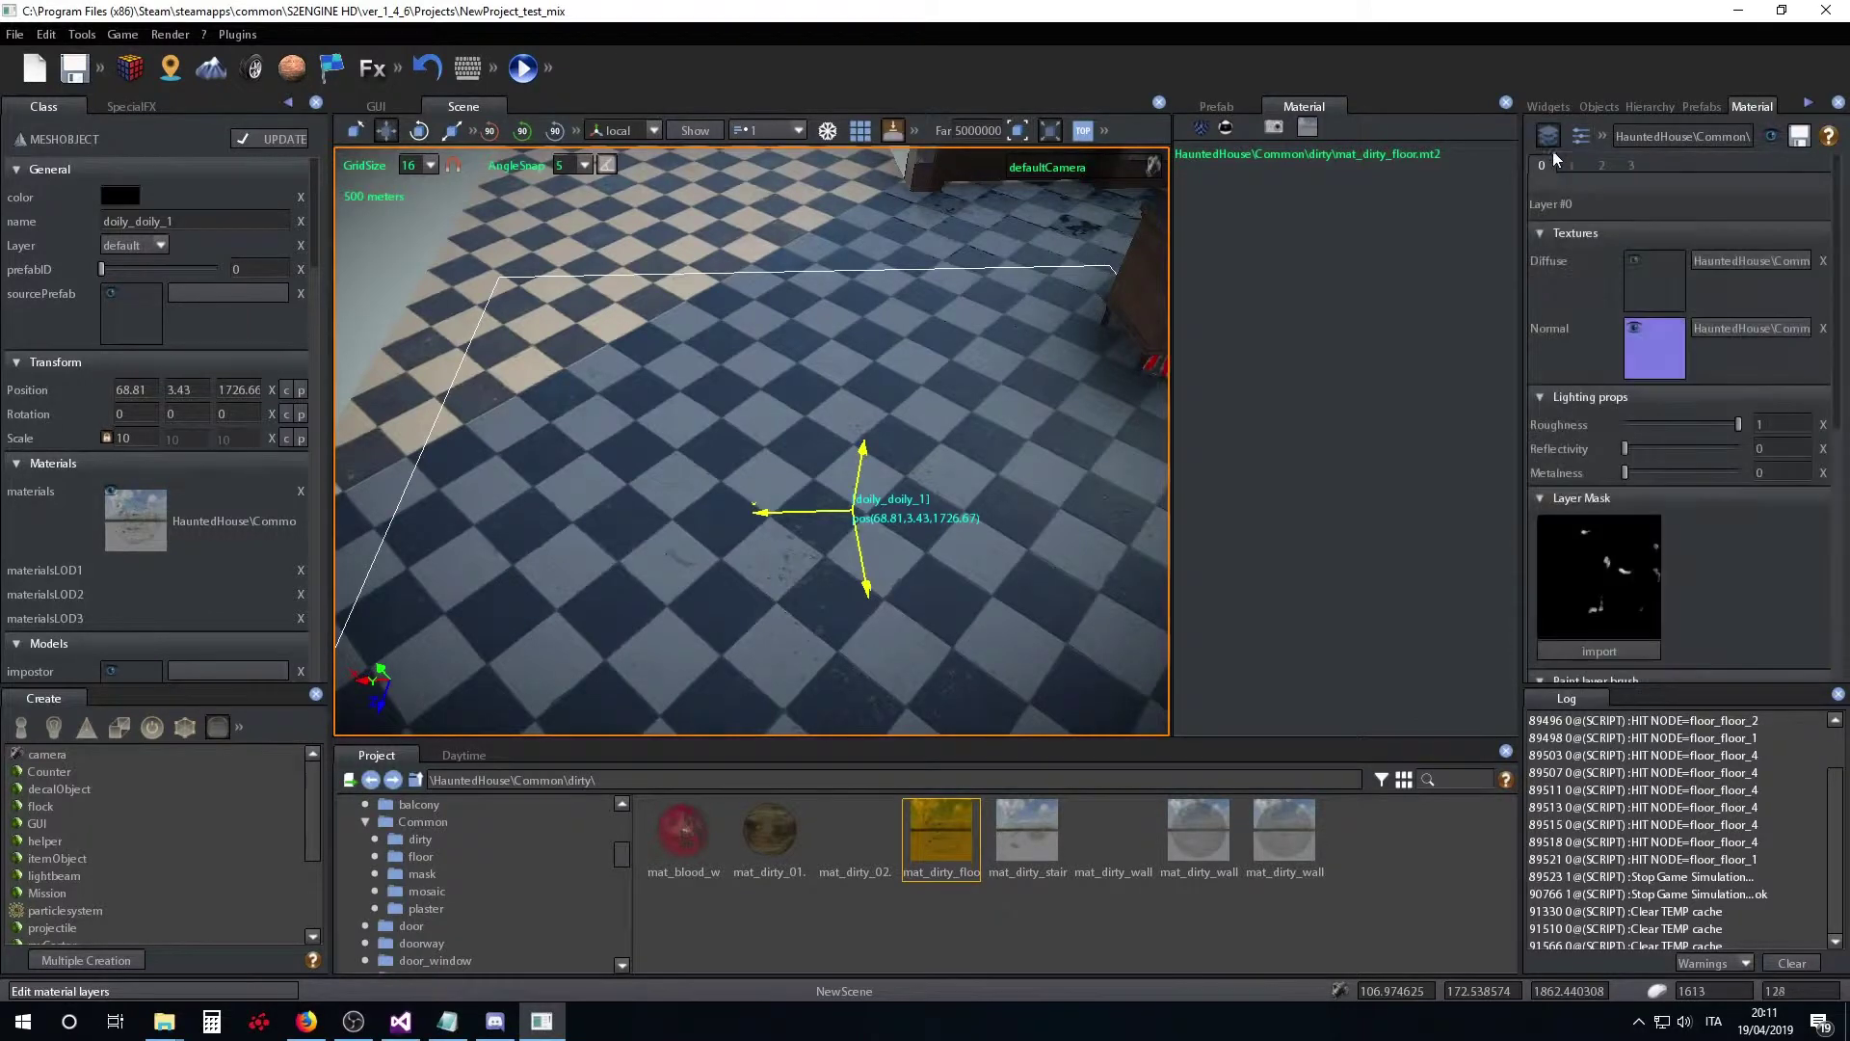
scroll(1677, 501, "down", 3)
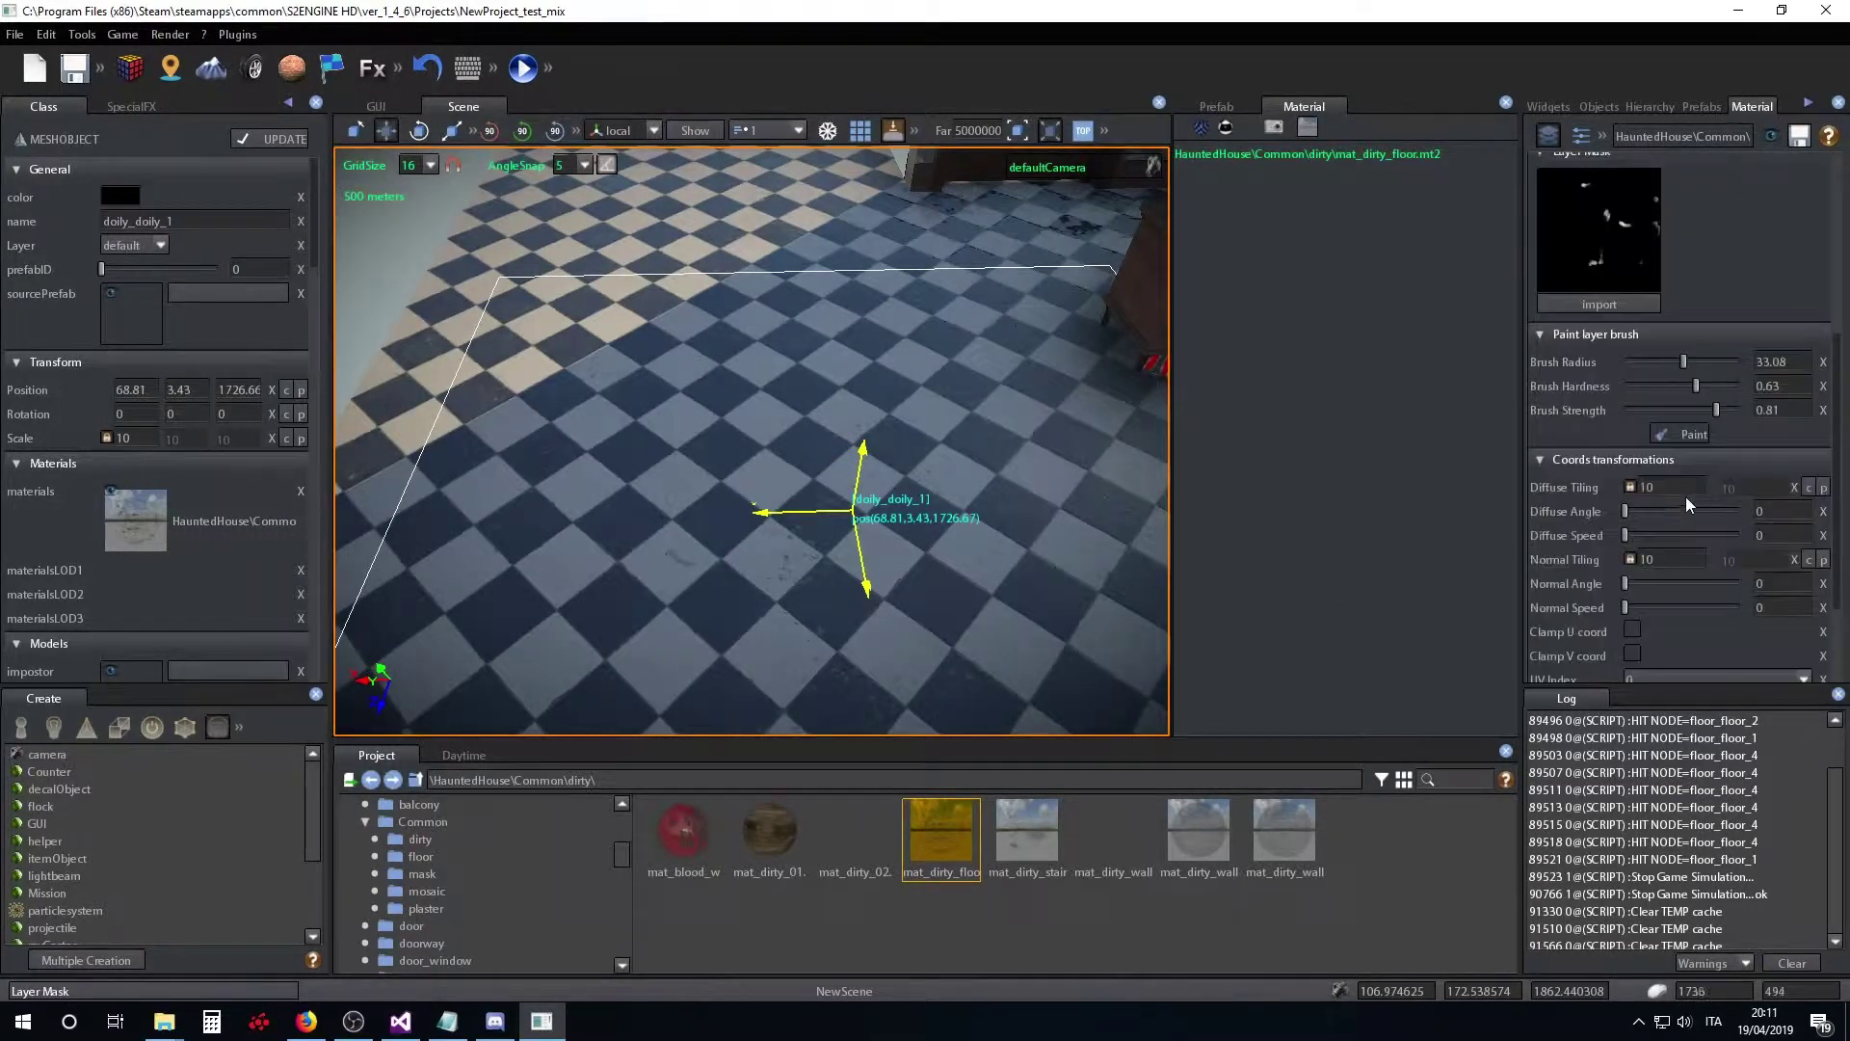
left_click(1687, 434)
mouse_move(731, 562)
left_mouse_down()
mouse_move(710, 542)
mouse_move(779, 537)
mouse_move(971, 664)
left_mouse_up()
mouse_move(833, 501)
right_mouse_down()
mouse_move(839, 574)
mouse_move(871, 455)
right_mouse_up()
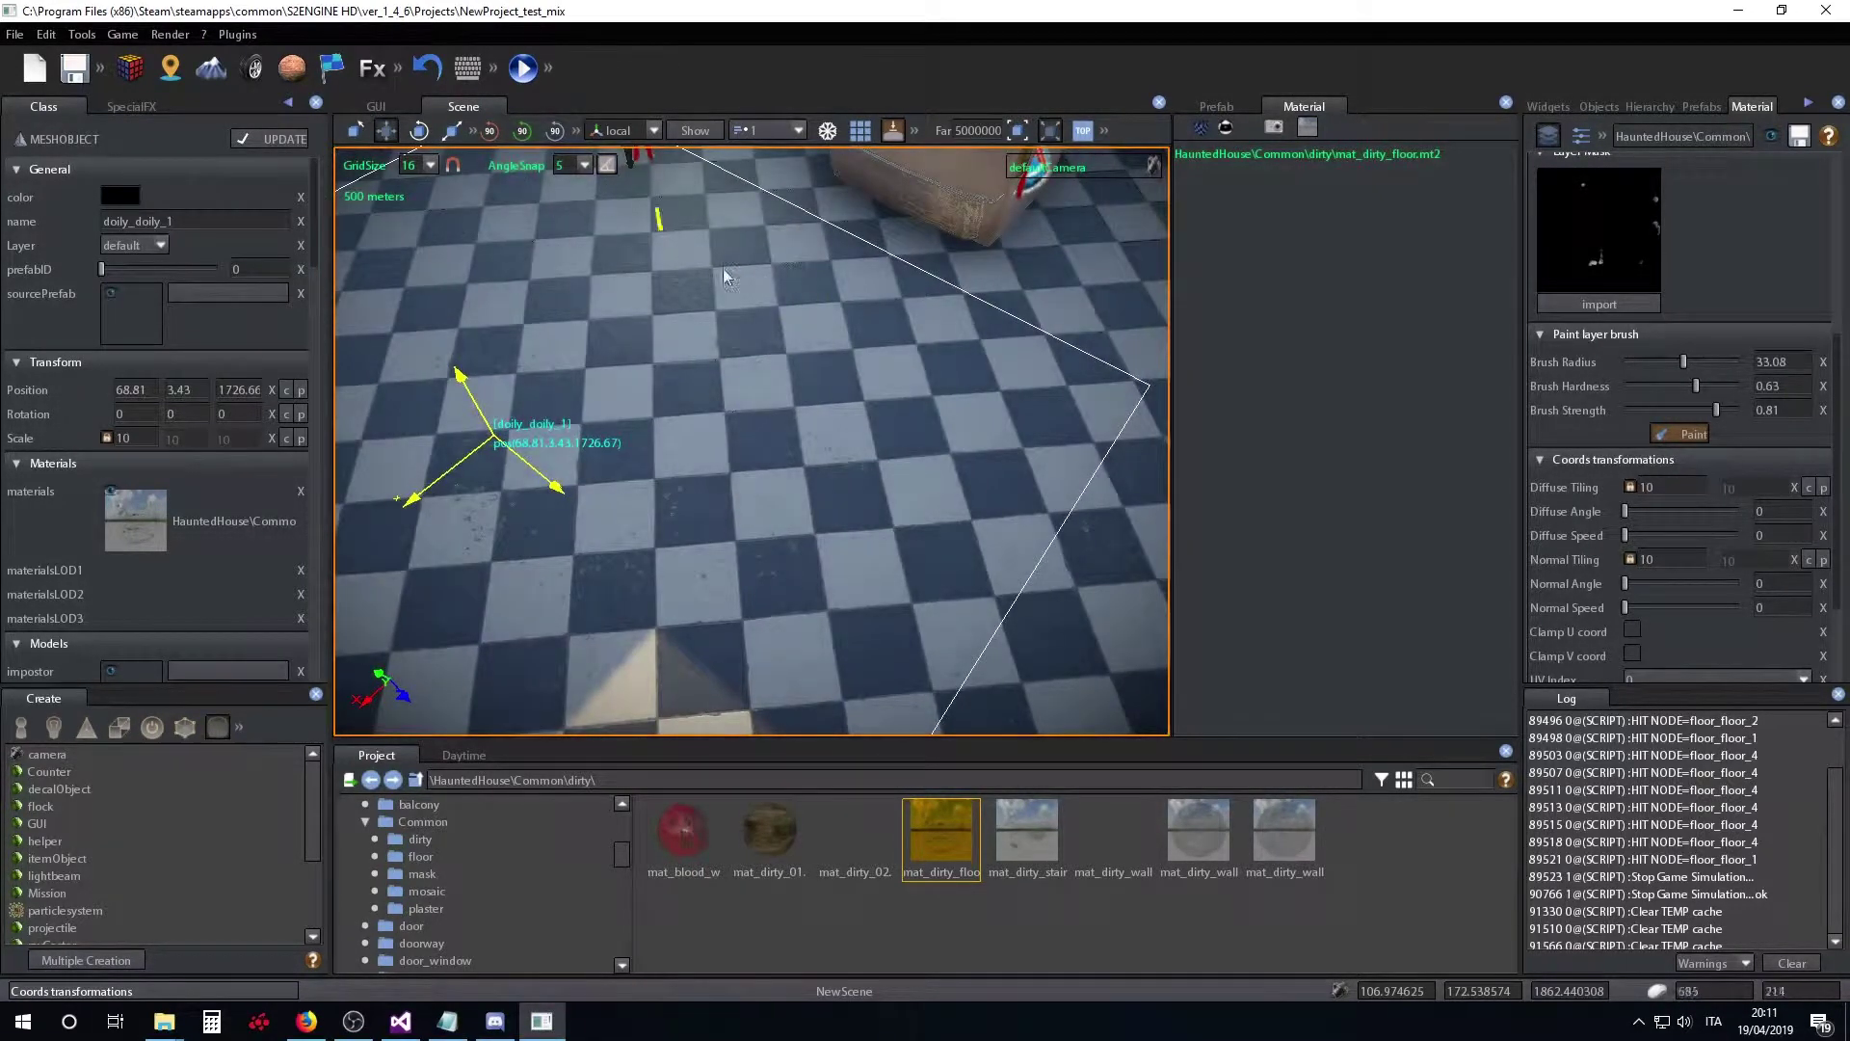
mouse_move(761, 443)
right_mouse_down()
mouse_move(582, 495)
mouse_move(551, 467)
right_mouse_up()
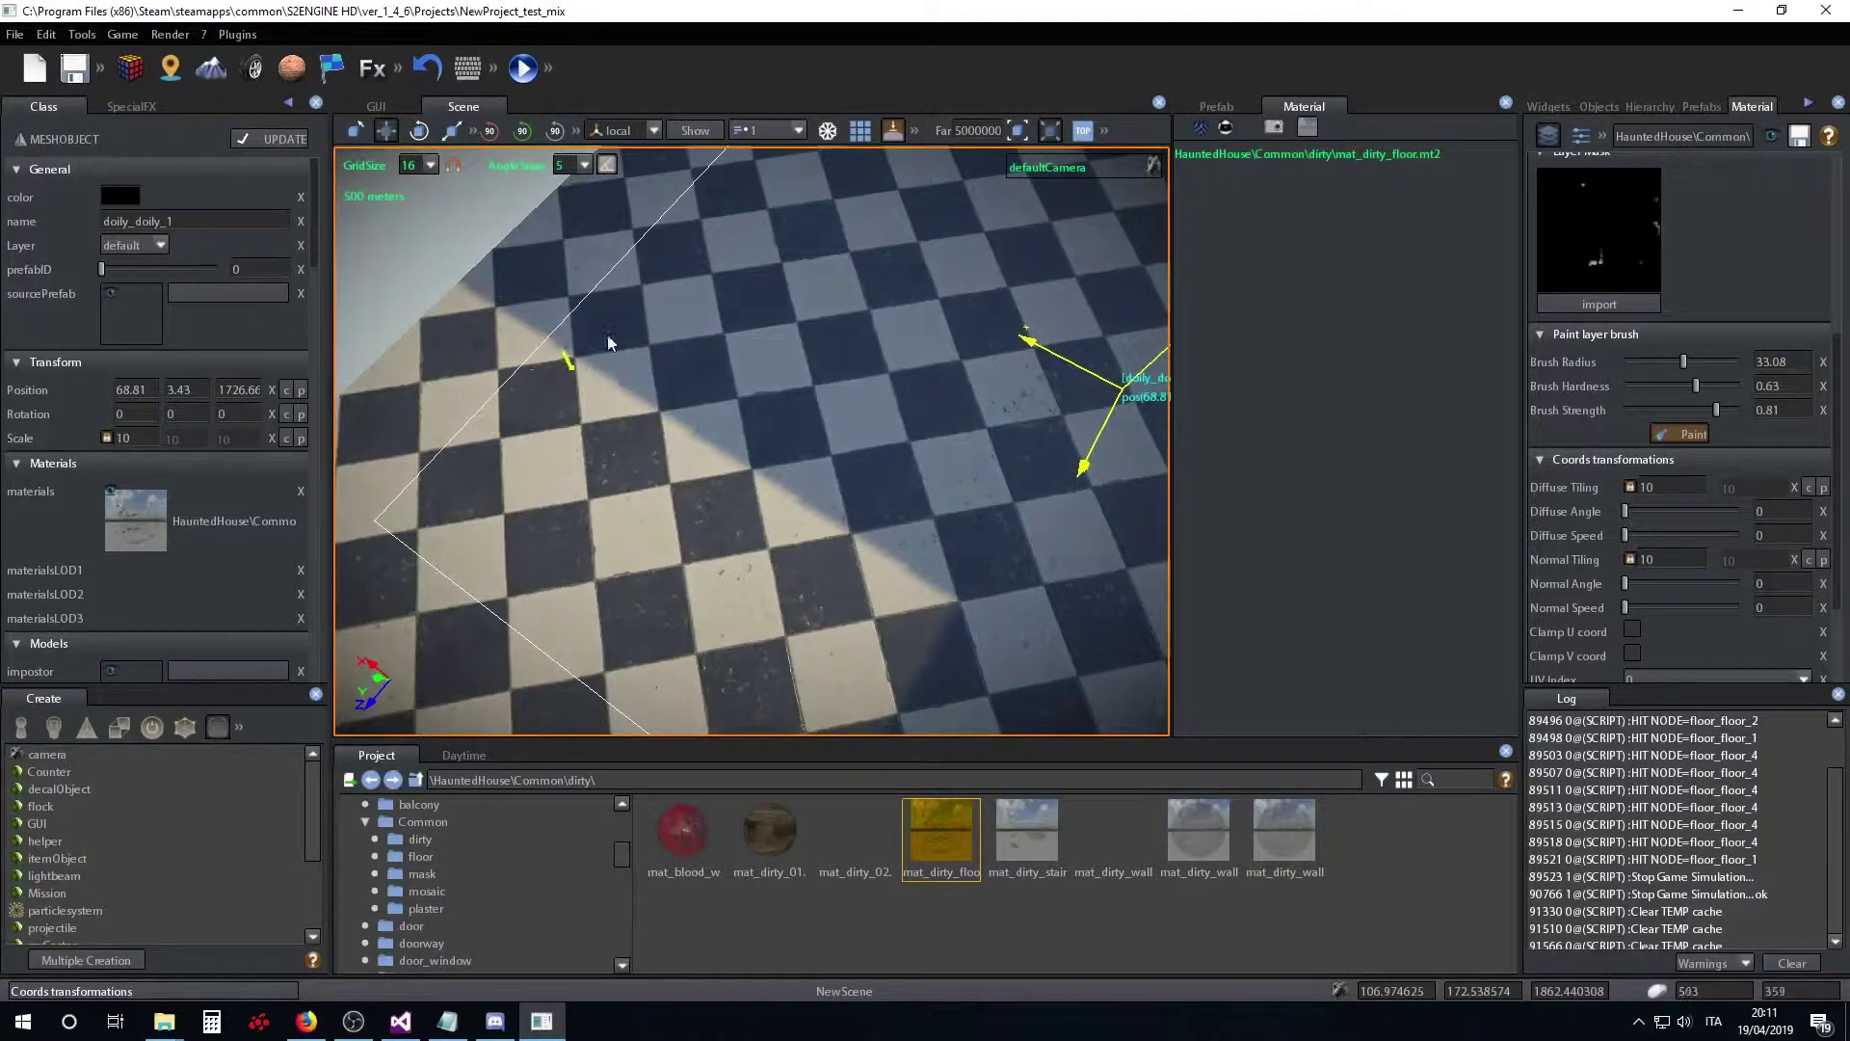
right_click_drag(719, 422, 800, 357)
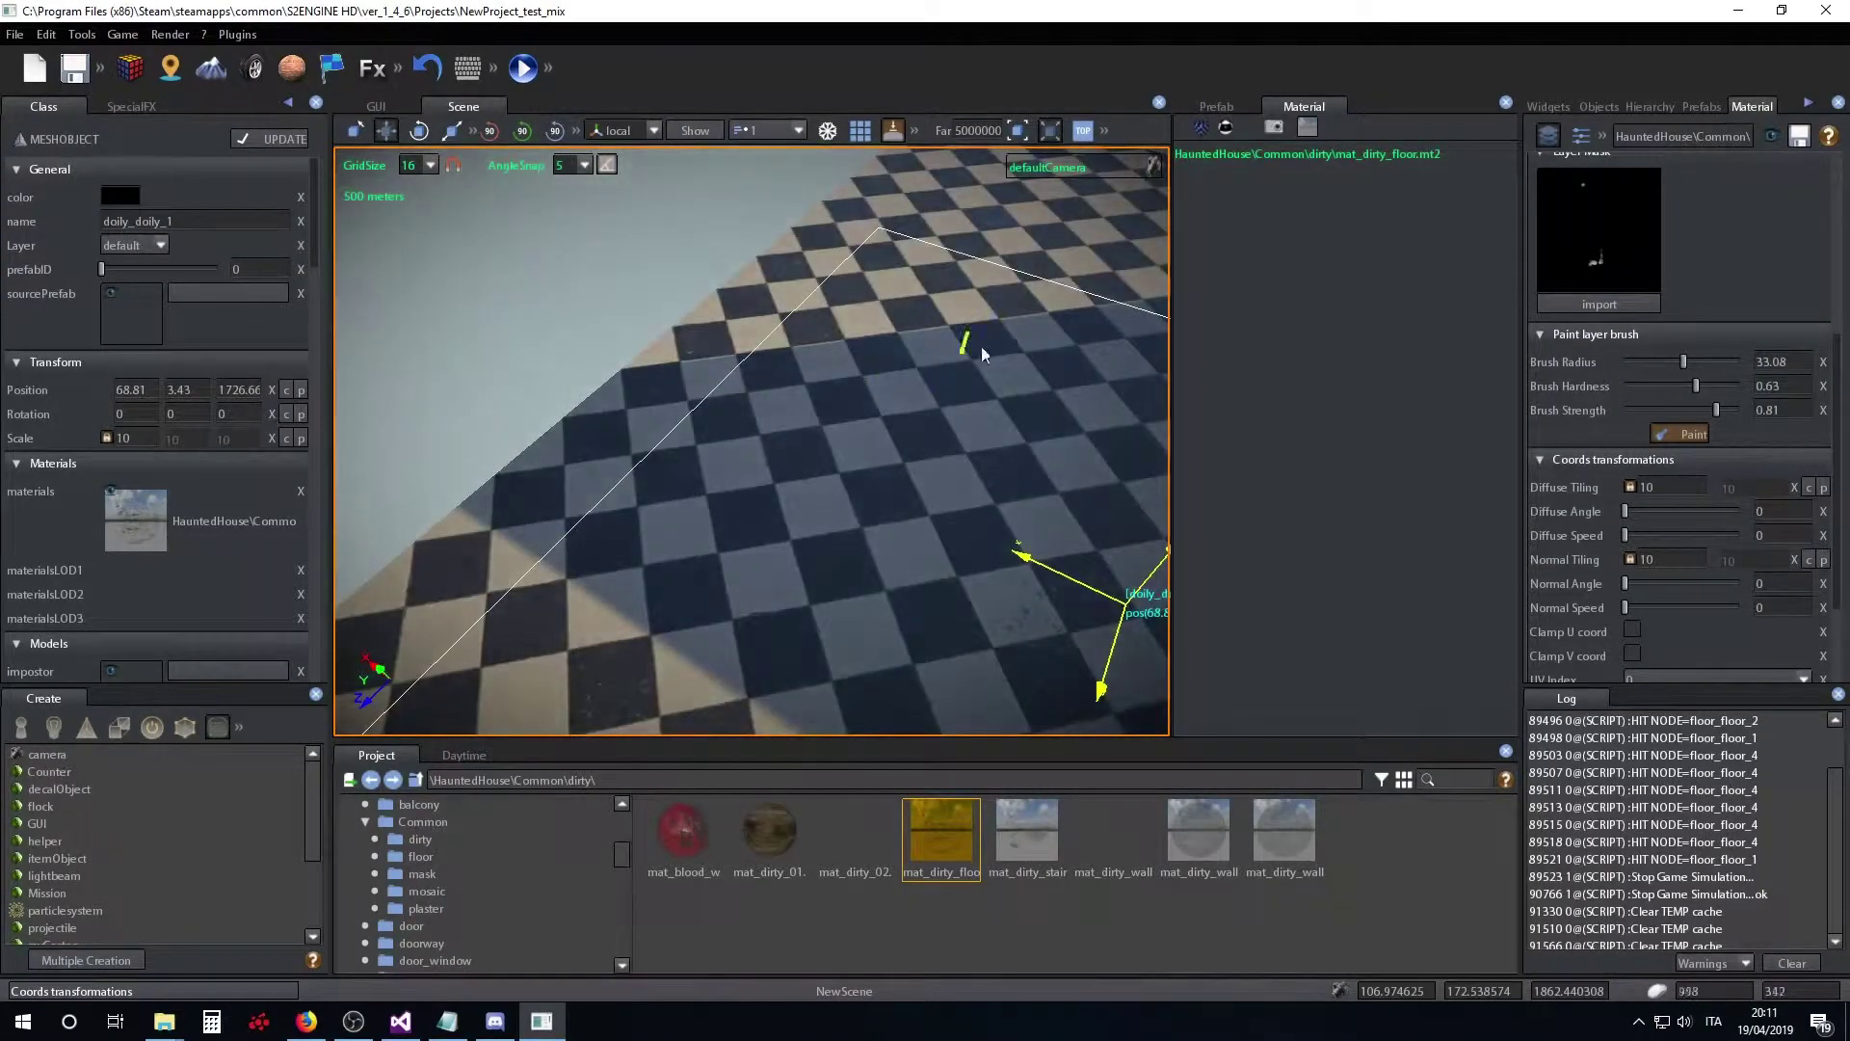
right_click_drag(714, 511, 908, 563)
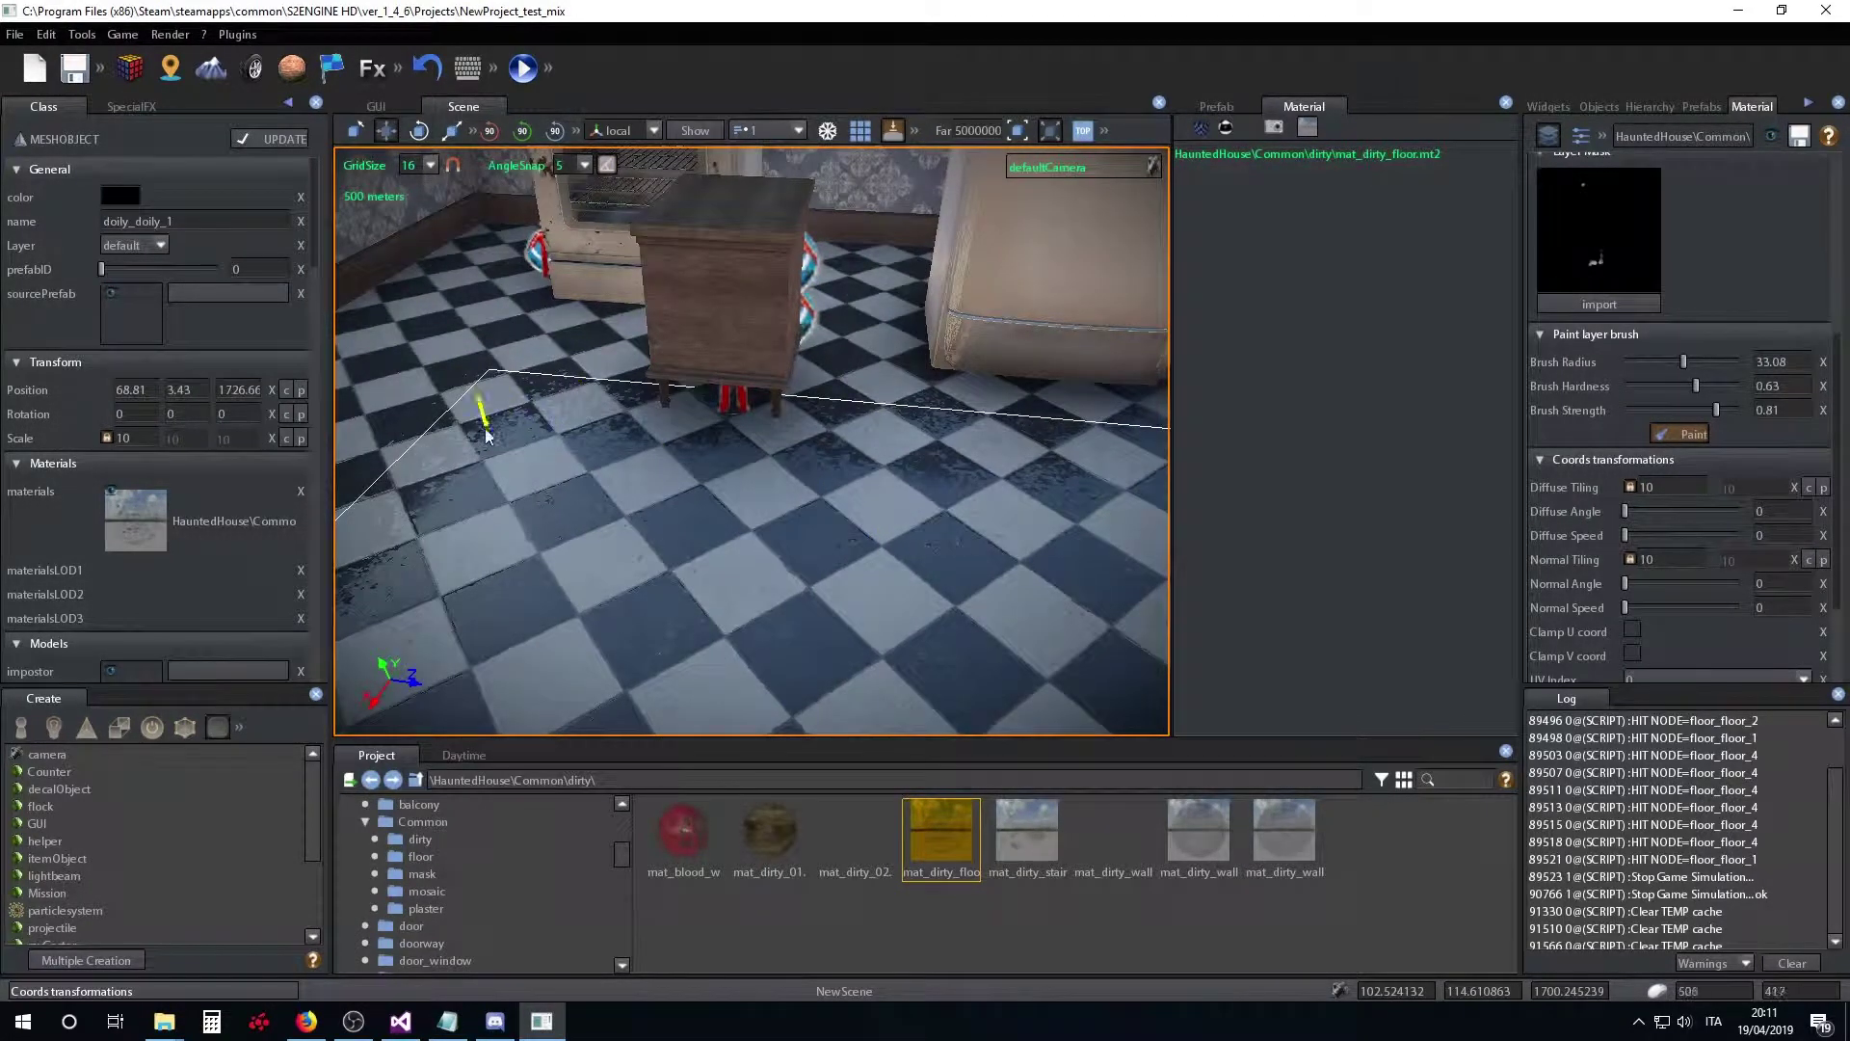
right_click_drag(945, 451, 804, 415)
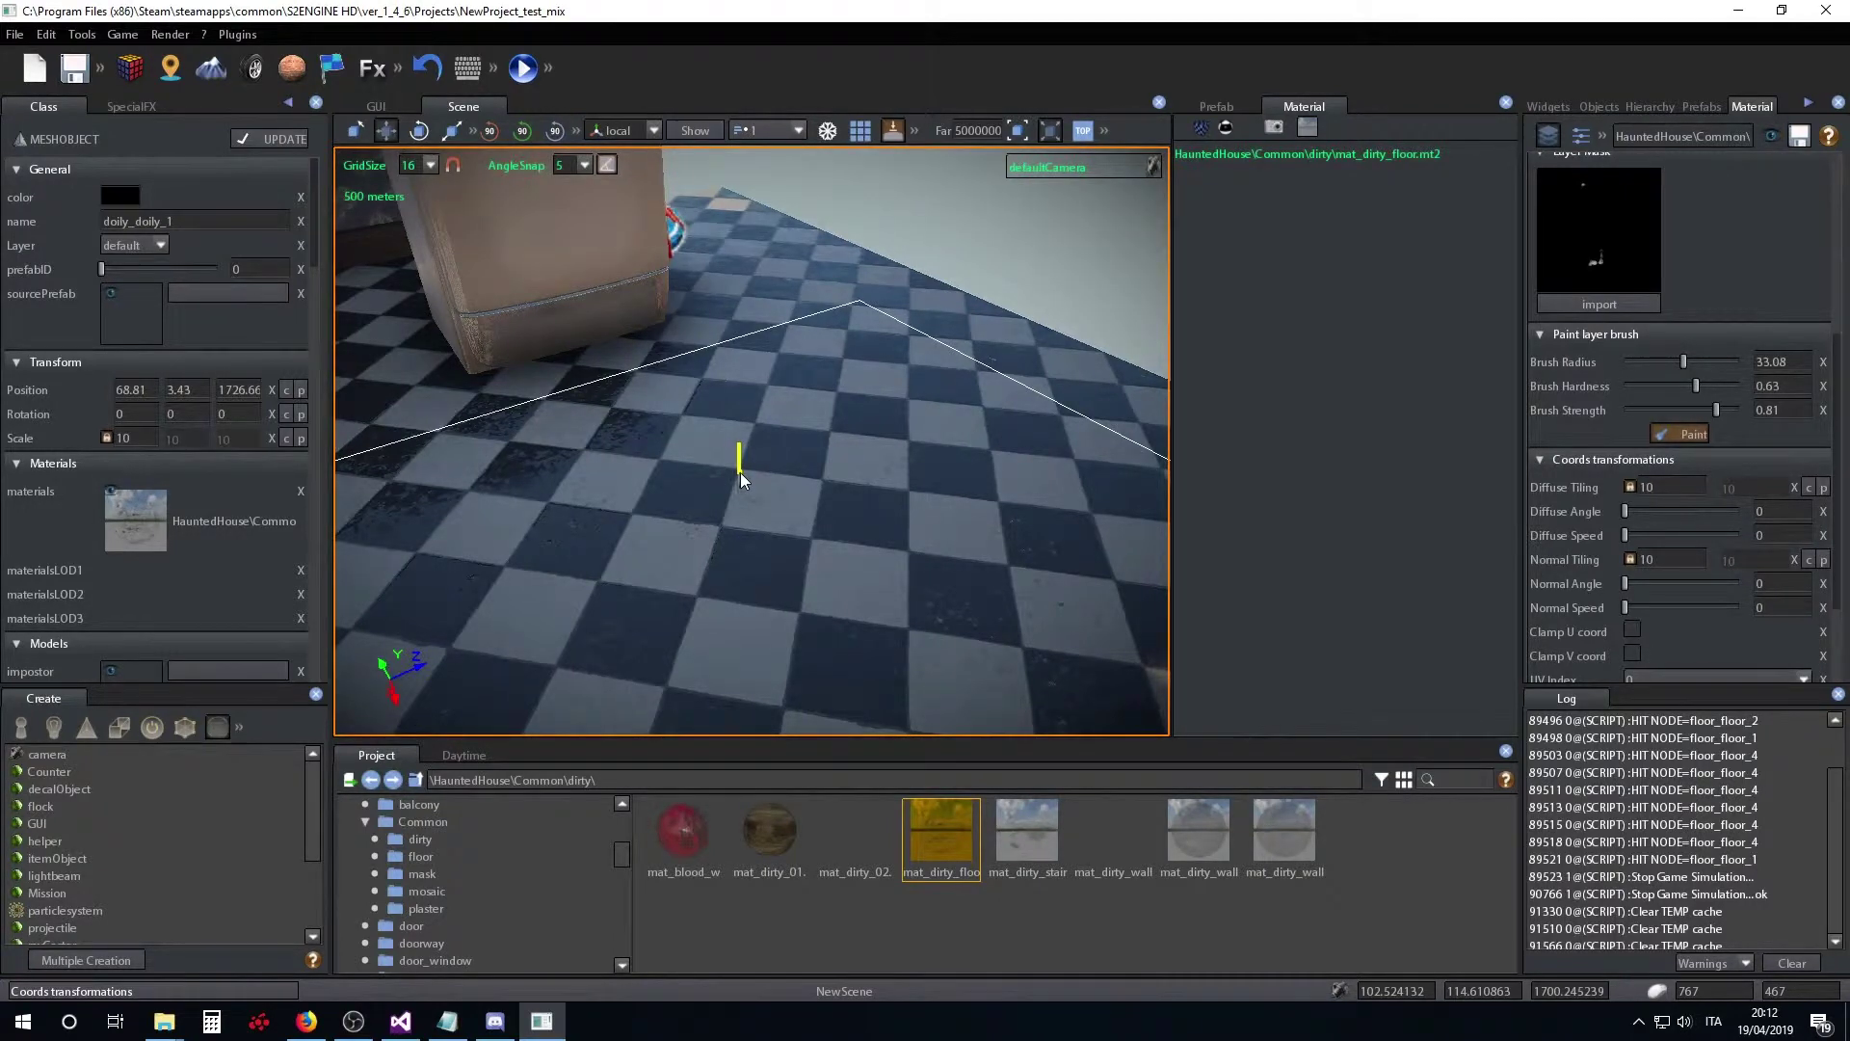
- Paint layer 0 back onto the cleaned floor near the cabinet with broad strokes
mouse_move(785, 506)
right_mouse_down()
mouse_move(588, 537)
mouse_move(748, 543)
right_mouse_up()
mouse_move(748, 544)
left_mouse_down()
mouse_move(763, 566)
mouse_move(728, 572)
mouse_move(949, 631)
mouse_move(998, 521)
mouse_move(843, 381)
mouse_move(680, 460)
mouse_move(877, 516)
mouse_move(830, 564)
mouse_move(745, 598)
mouse_move(736, 384)
mouse_move(822, 360)
mouse_move(815, 455)
left_mouse_up()
mouse_move(814, 455)
right_mouse_down()
mouse_move(735, 492)
mouse_move(773, 407)
right_mouse_up()
mouse_move(773, 406)
left_mouse_down()
mouse_move(754, 478)
mouse_move(726, 443)
mouse_move(799, 406)
left_mouse_up()
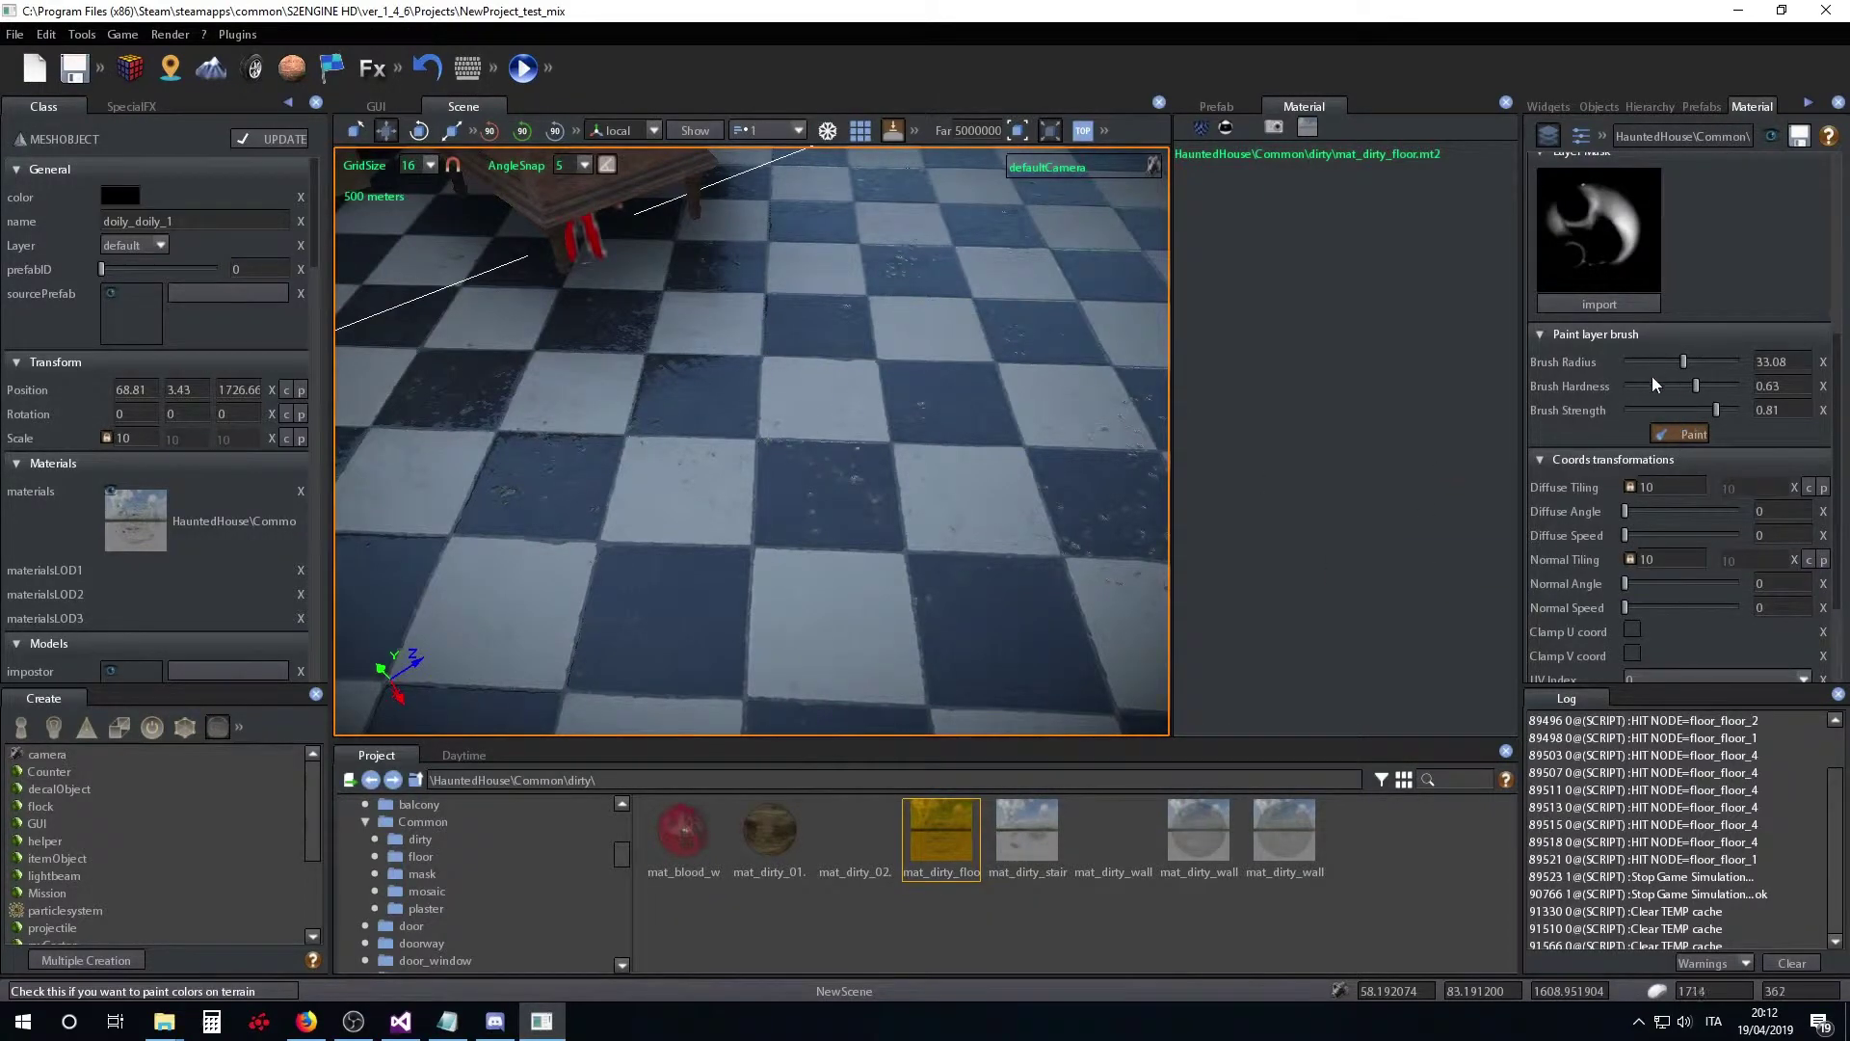
- Try a stroke with a smaller, softer brush and set its radius to 17.35, hardness to 0.13 and strength to 0.60
left_click(1652, 409)
left_click_drag(1635, 362, 1656, 362)
mouse_move(721, 442)
left_mouse_down()
mouse_move(743, 500)
mouse_move(707, 433)
mouse_move(825, 364)
mouse_move(762, 338)
mouse_move(725, 357)
mouse_move(747, 326)
mouse_move(825, 316)
mouse_move(925, 376)
mouse_move(878, 459)
mouse_move(821, 466)
mouse_move(920, 419)
left_mouse_up()
left_click_drag(1654, 410, 1690, 410)
- Paint dark dirt patches on layer 0 across the floor tiles in front of the cabinet
mouse_move(563, 617)
left_mouse_down()
mouse_move(454, 537)
mouse_move(539, 541)
left_mouse_up()
mouse_move(575, 413)
left_mouse_down()
mouse_move(530, 326)
mouse_move(493, 516)
mouse_move(673, 534)
mouse_move(564, 507)
mouse_move(541, 399)
mouse_move(656, 597)
left_mouse_up()
mouse_move(656, 598)
right_mouse_down()
mouse_move(599, 597)
mouse_move(649, 397)
right_mouse_up()
mouse_move(650, 397)
left_mouse_down()
mouse_move(724, 540)
mouse_move(1072, 489)
left_mouse_up()
right_click_drag(904, 511, 979, 488)
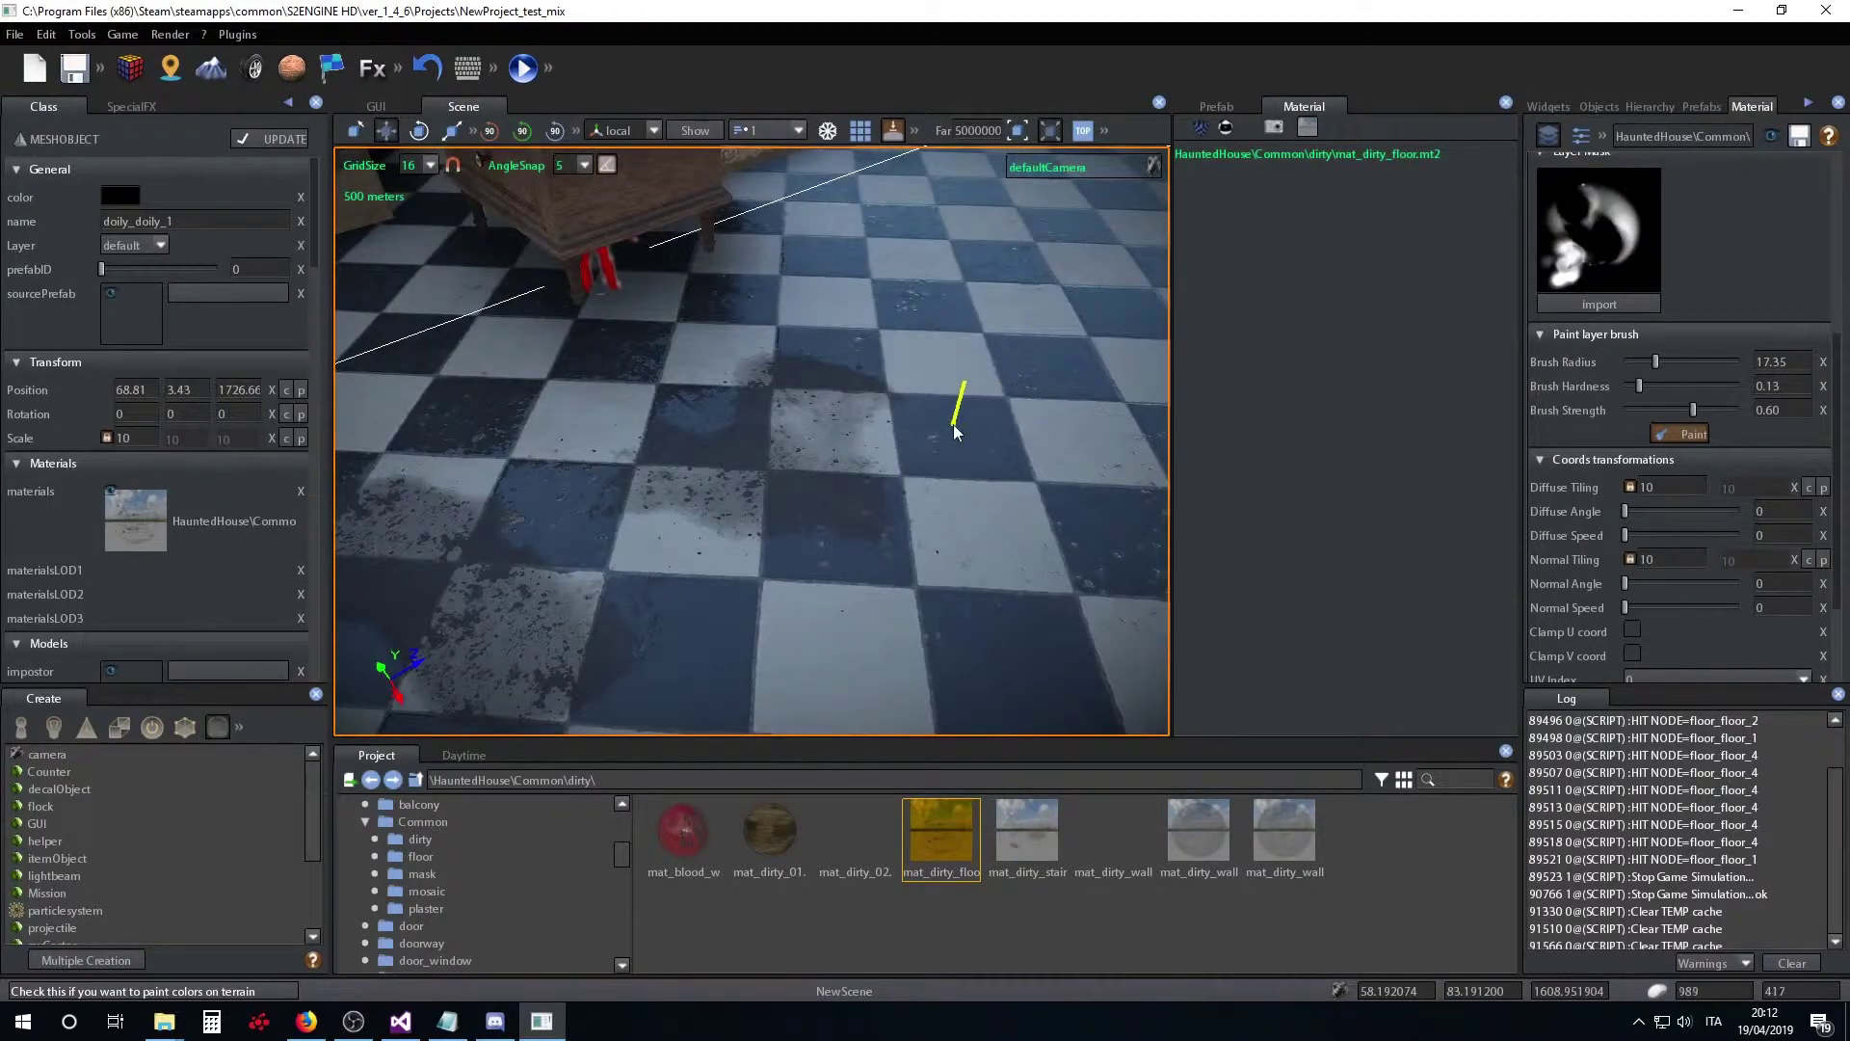
- Paint further layer 0 dirt patches over the middle of the floor and touch up their shape
scroll(940, 507, "down", 5)
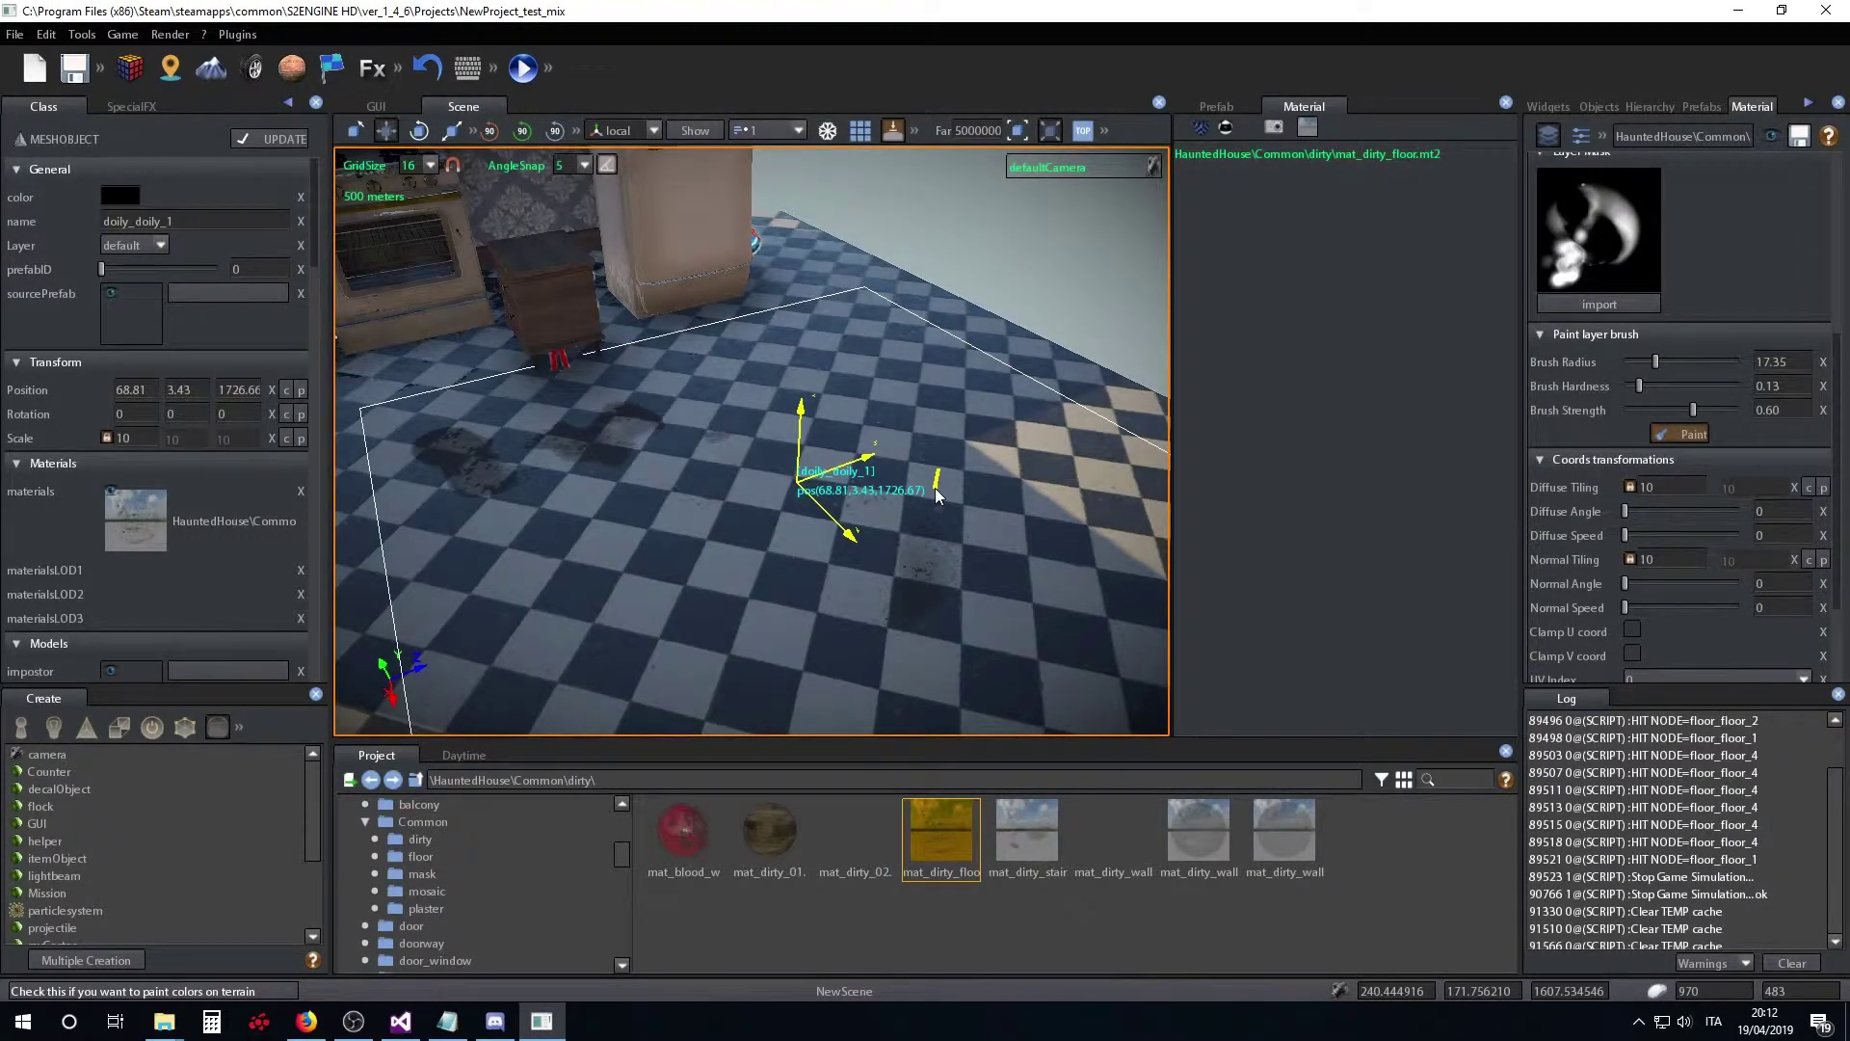
right_click_drag(934, 488, 714, 506)
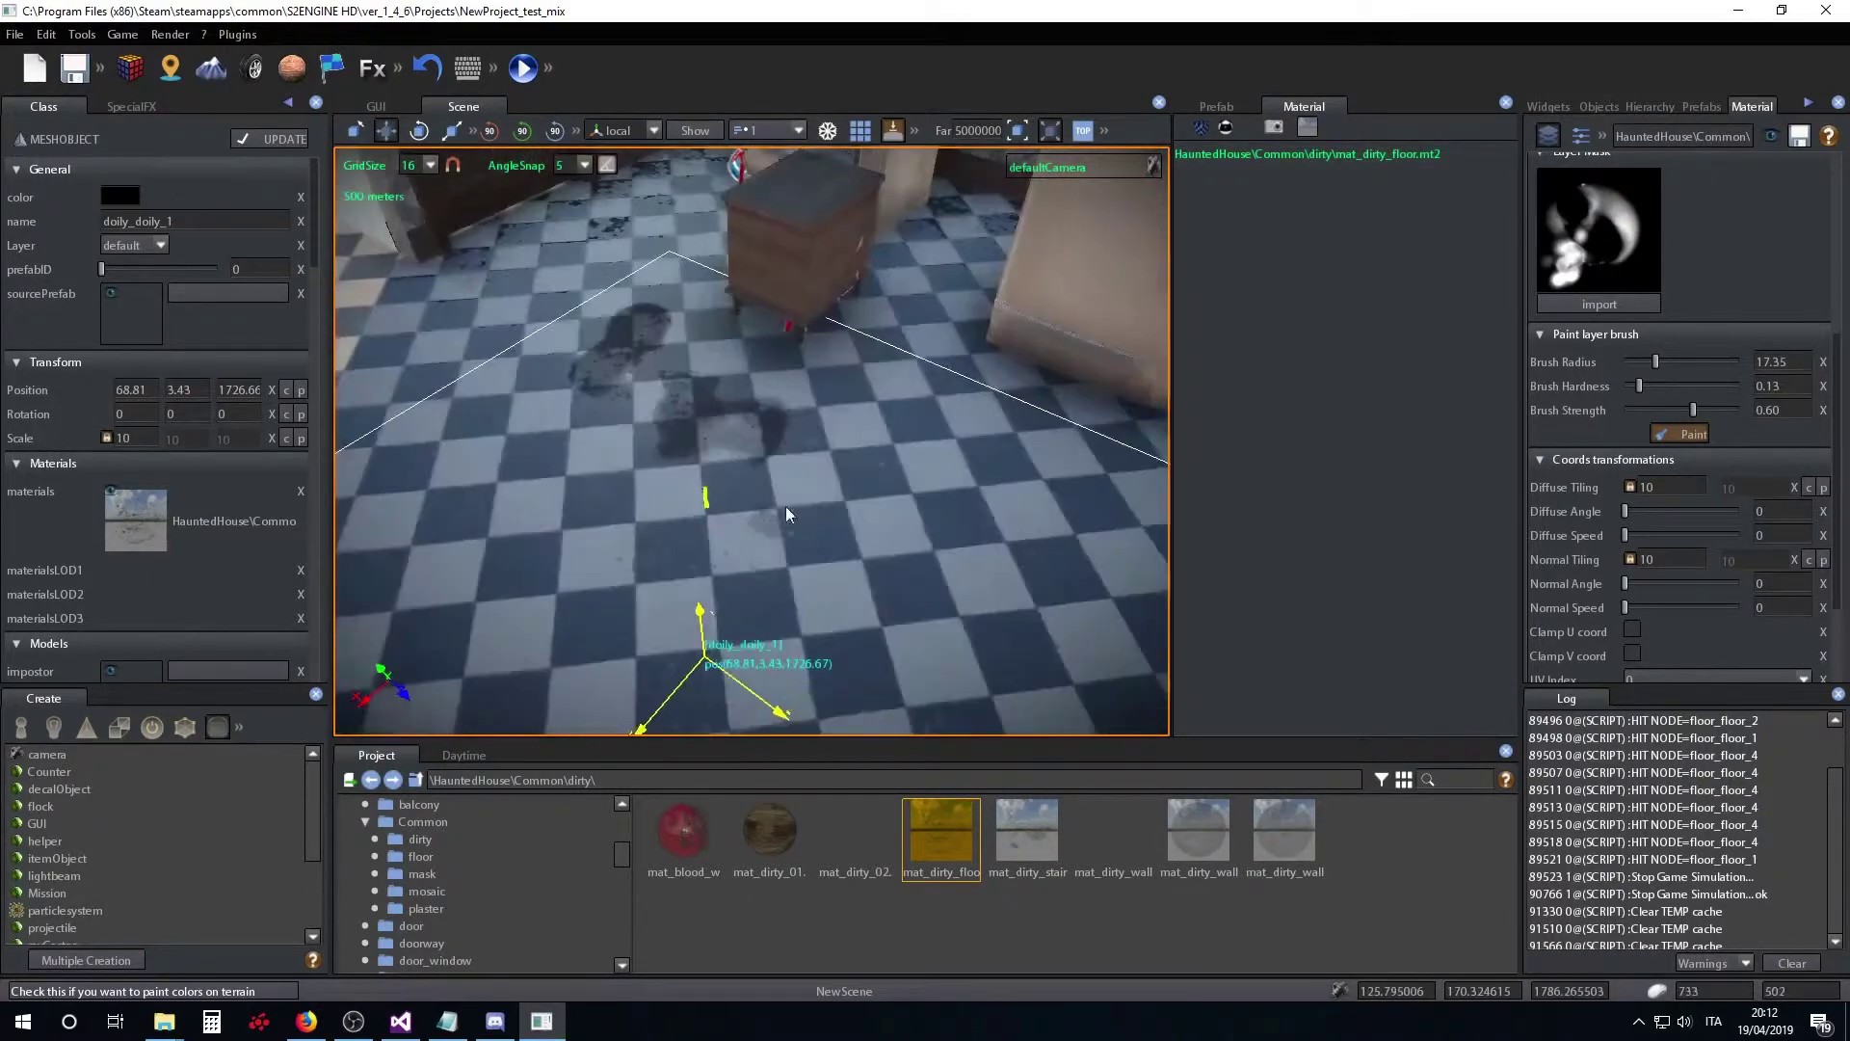
mouse_move(824, 557)
left_mouse_down()
mouse_move(752, 564)
mouse_move(704, 602)
mouse_move(923, 568)
mouse_move(831, 576)
mouse_move(872, 644)
mouse_move(855, 484)
mouse_move(929, 484)
left_mouse_up()
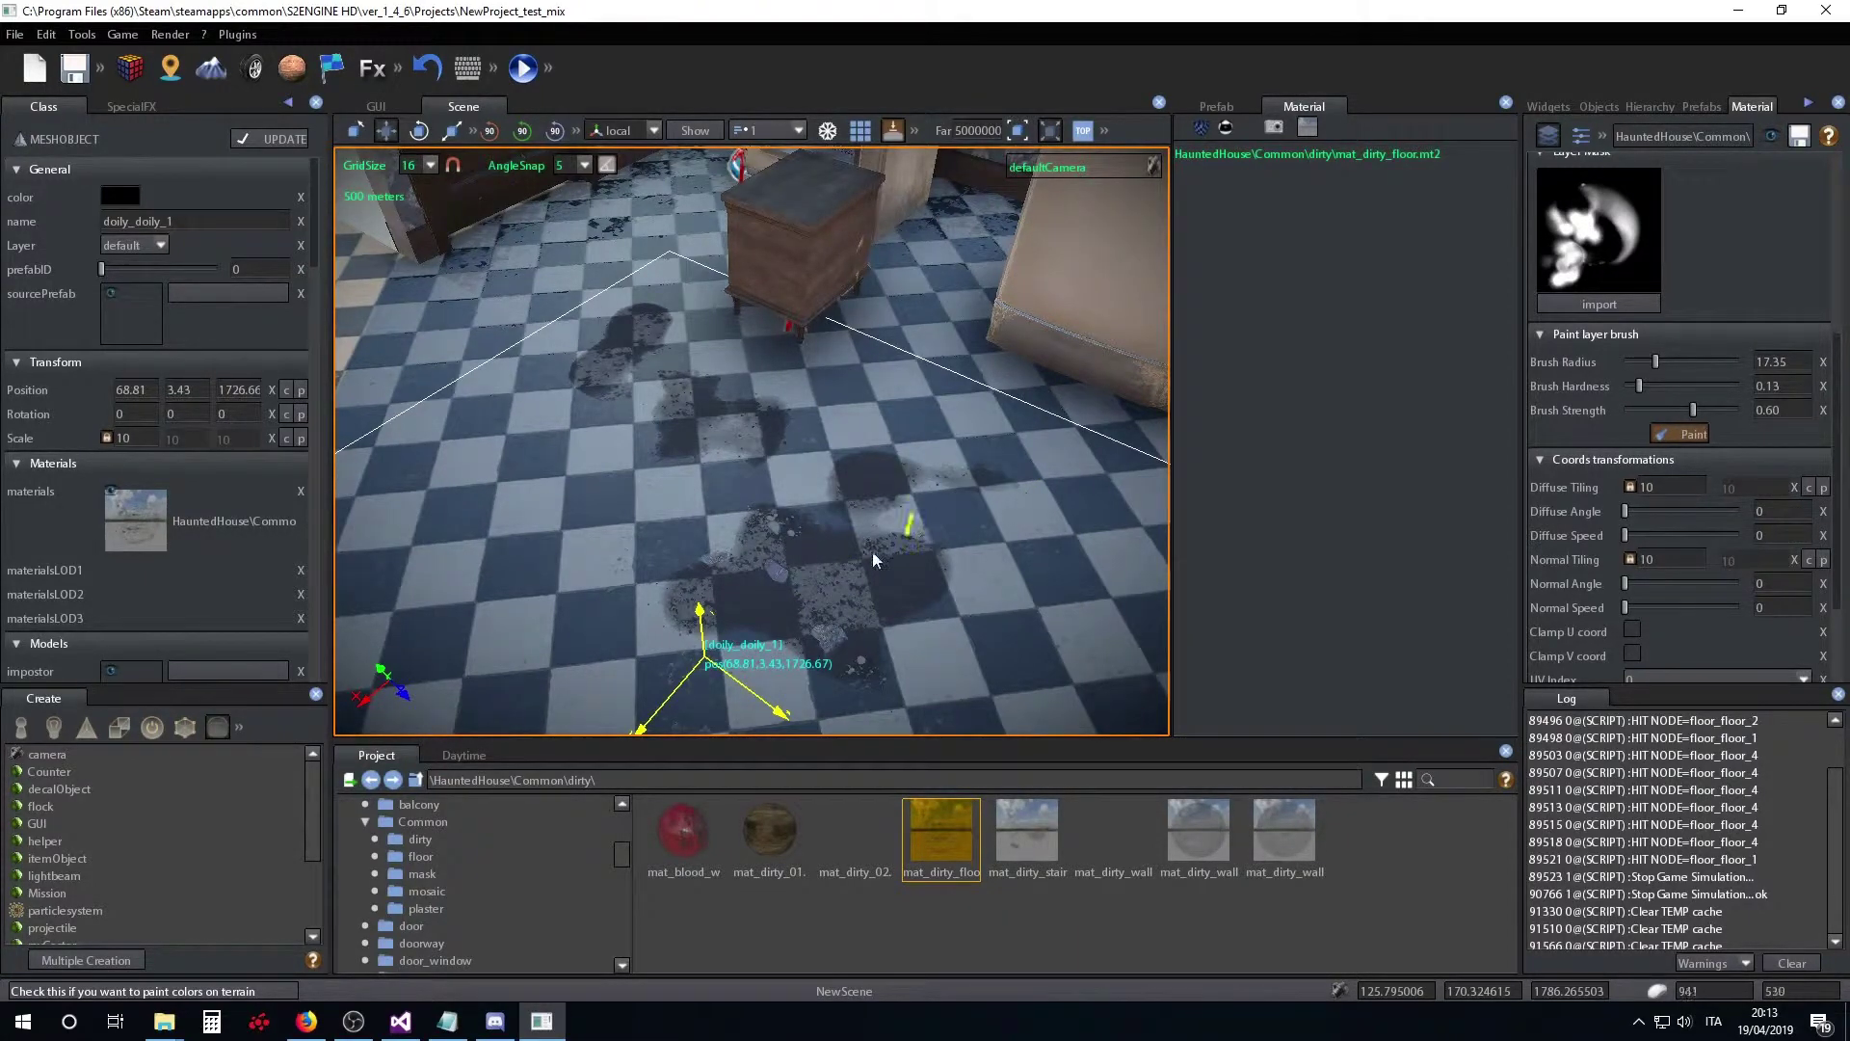
mouse_move(861, 585)
left_mouse_down()
mouse_move(756, 569)
mouse_move(882, 628)
mouse_move(897, 582)
mouse_move(802, 540)
mouse_move(852, 541)
mouse_move(837, 644)
mouse_move(780, 579)
left_mouse_up()
right_click_drag(780, 578, 800, 557)
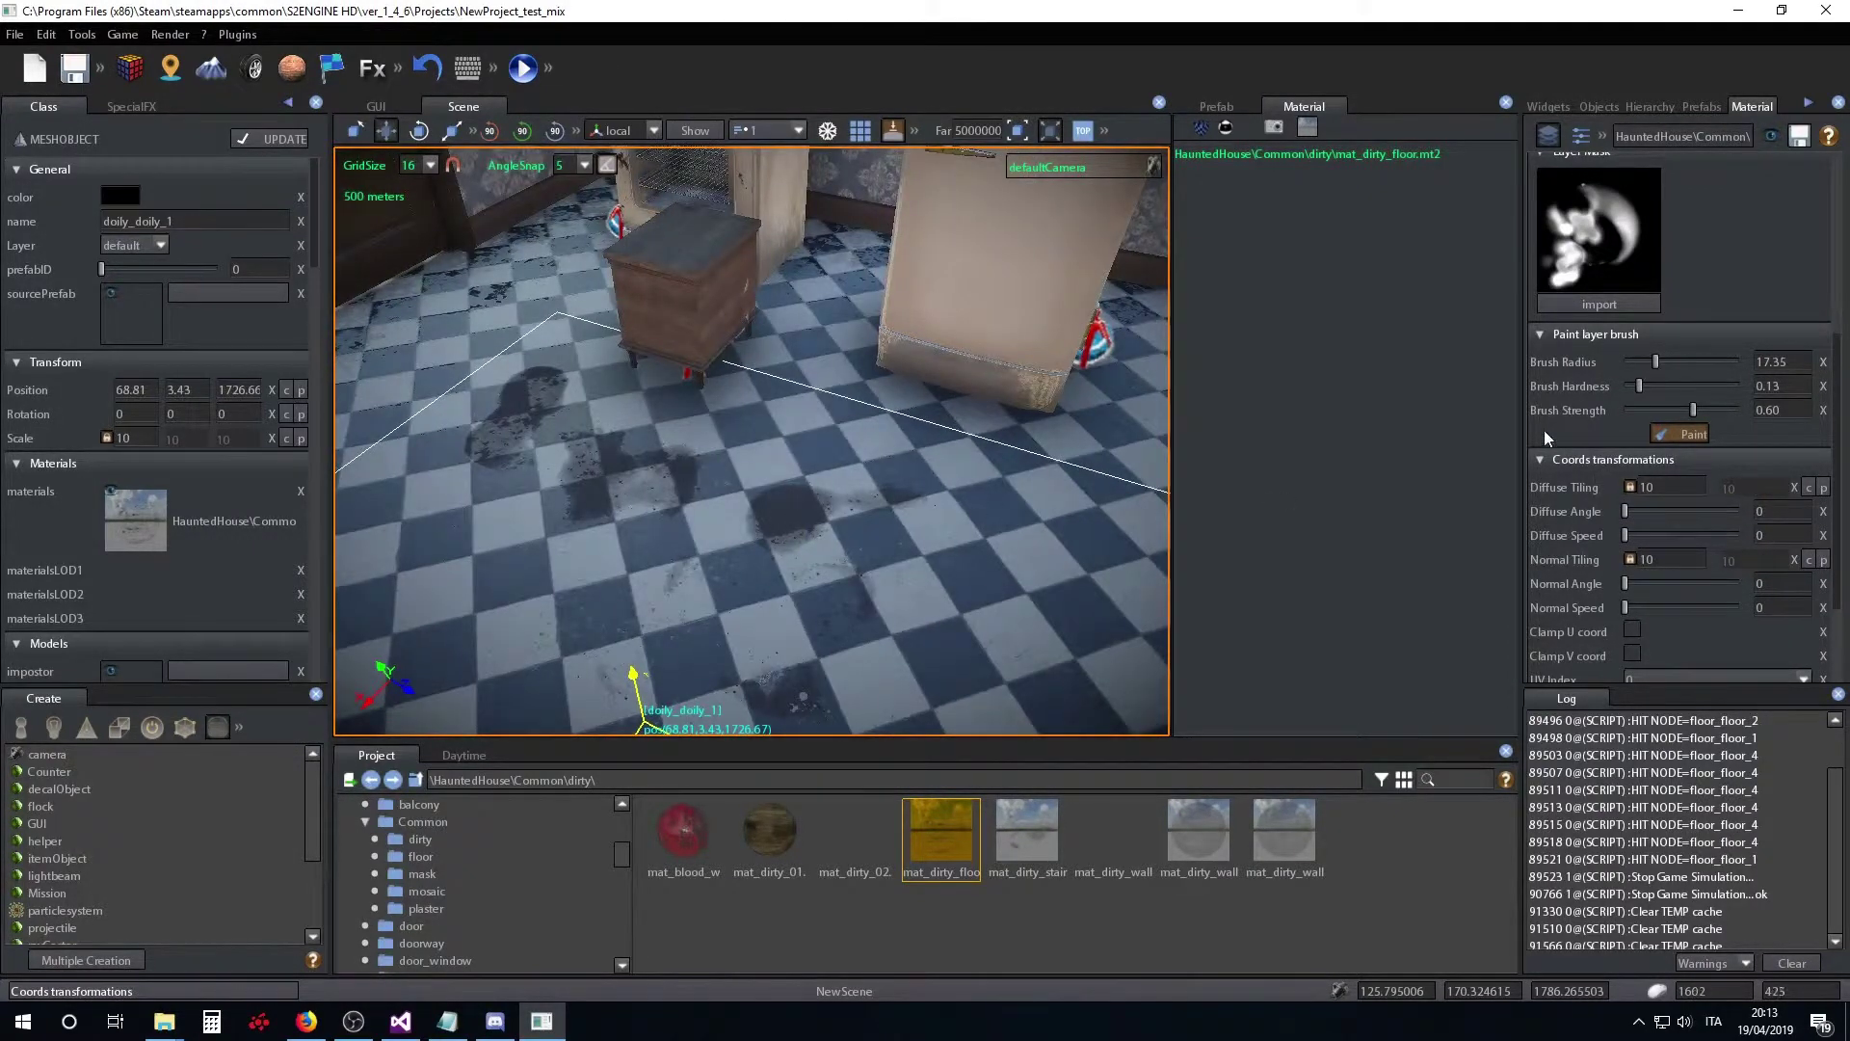
- View the image import dialog for layer 0's mask and leave it without choosing a file
scroll(1561, 429, "up", 5)
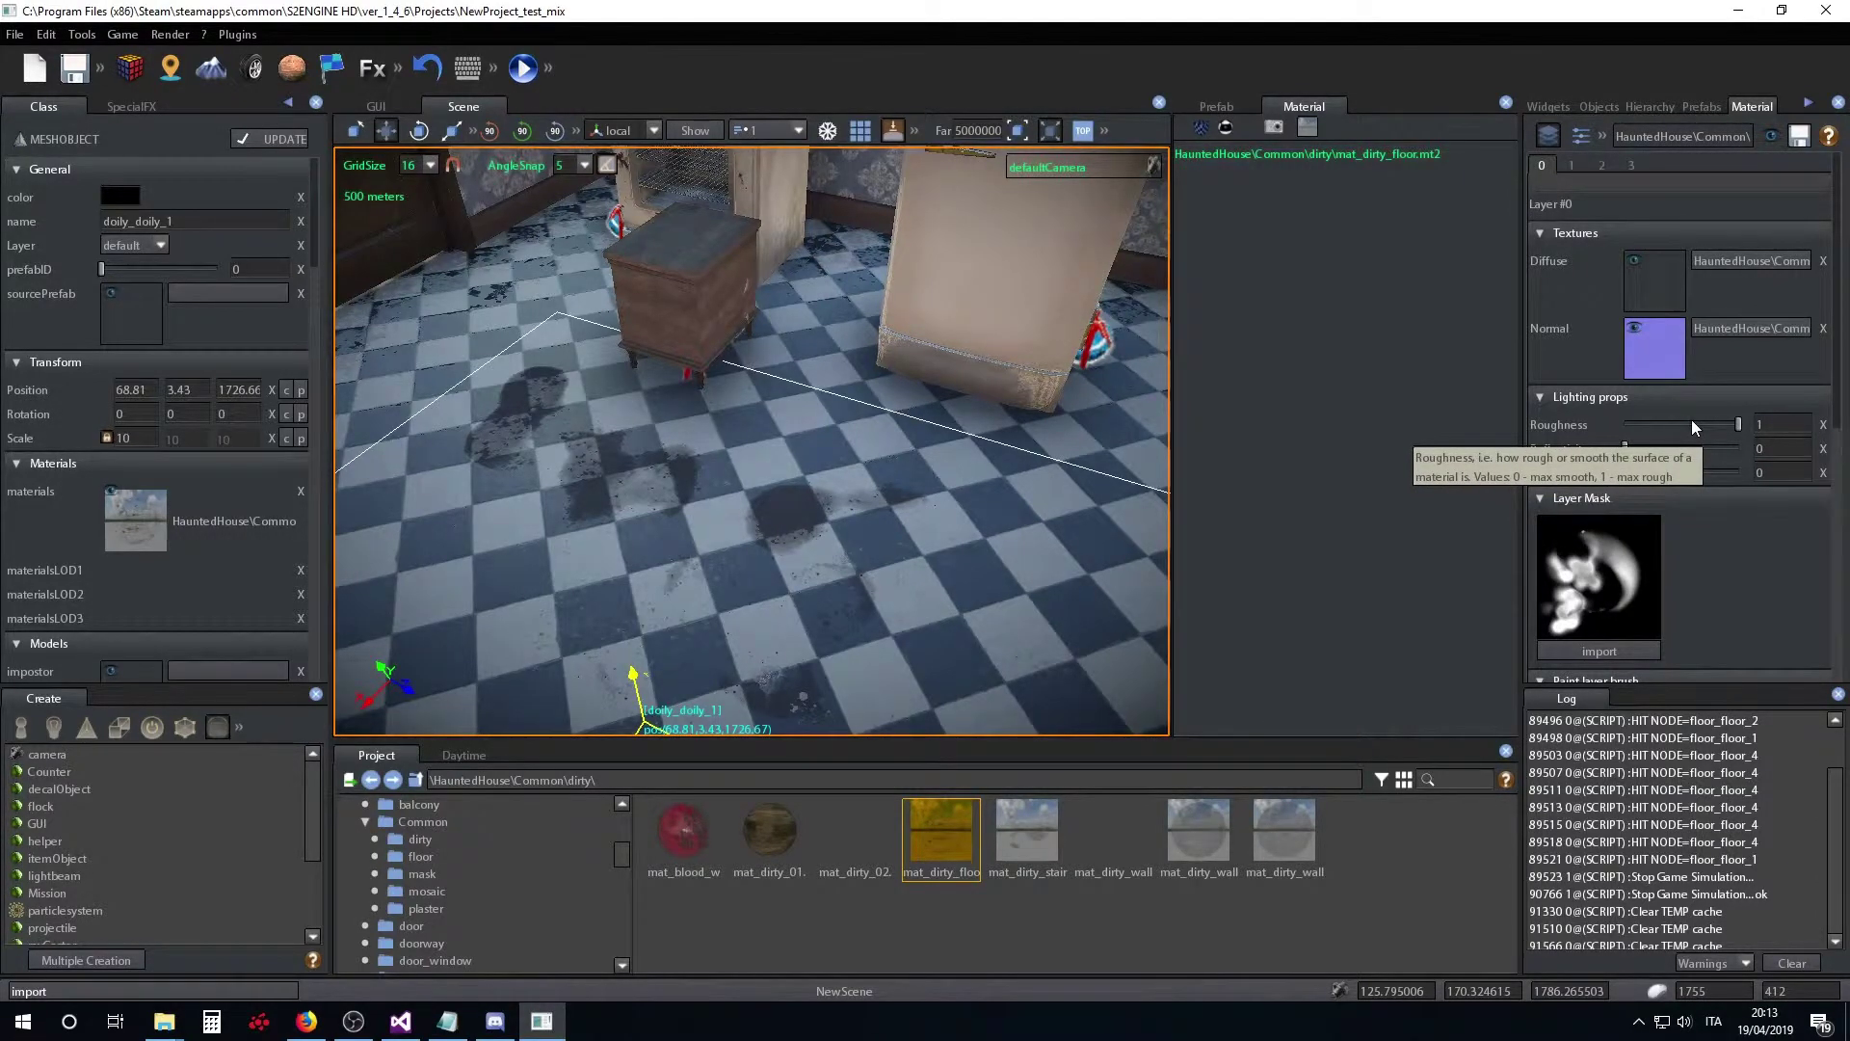
left_click(1599, 654)
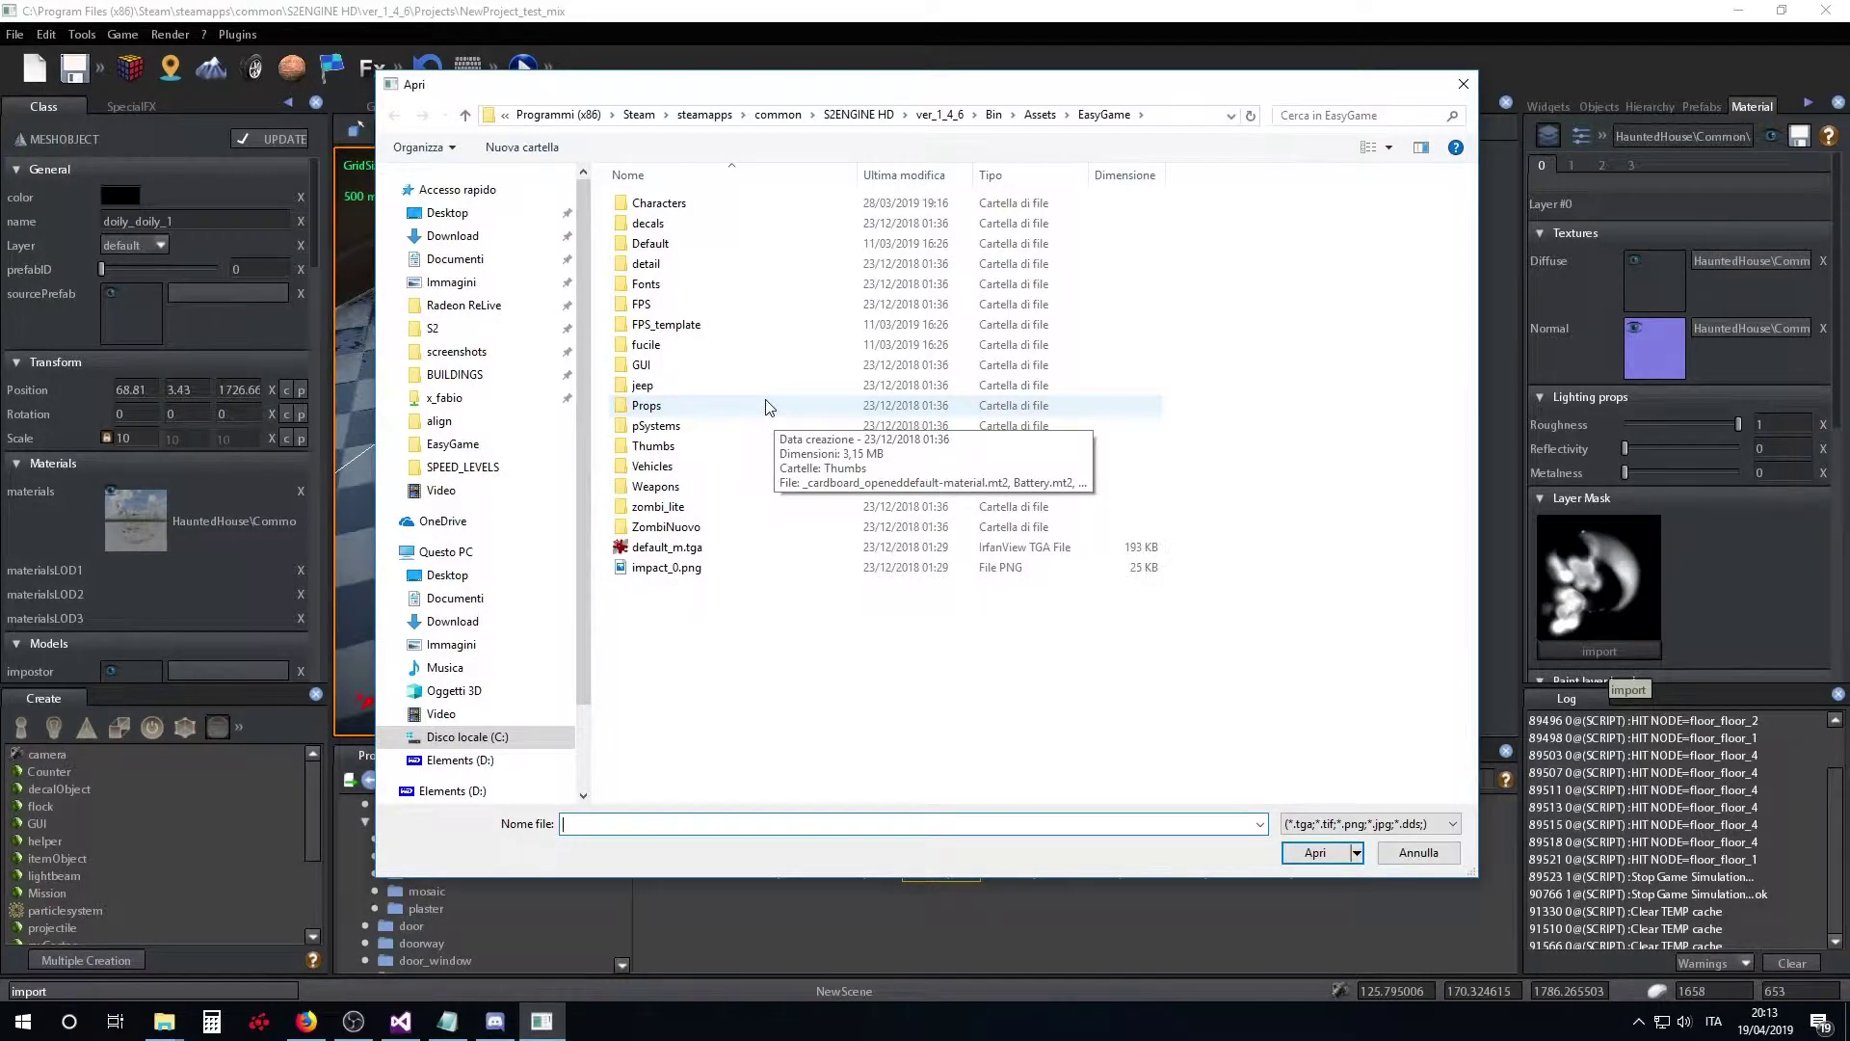
left_click(1418, 853)
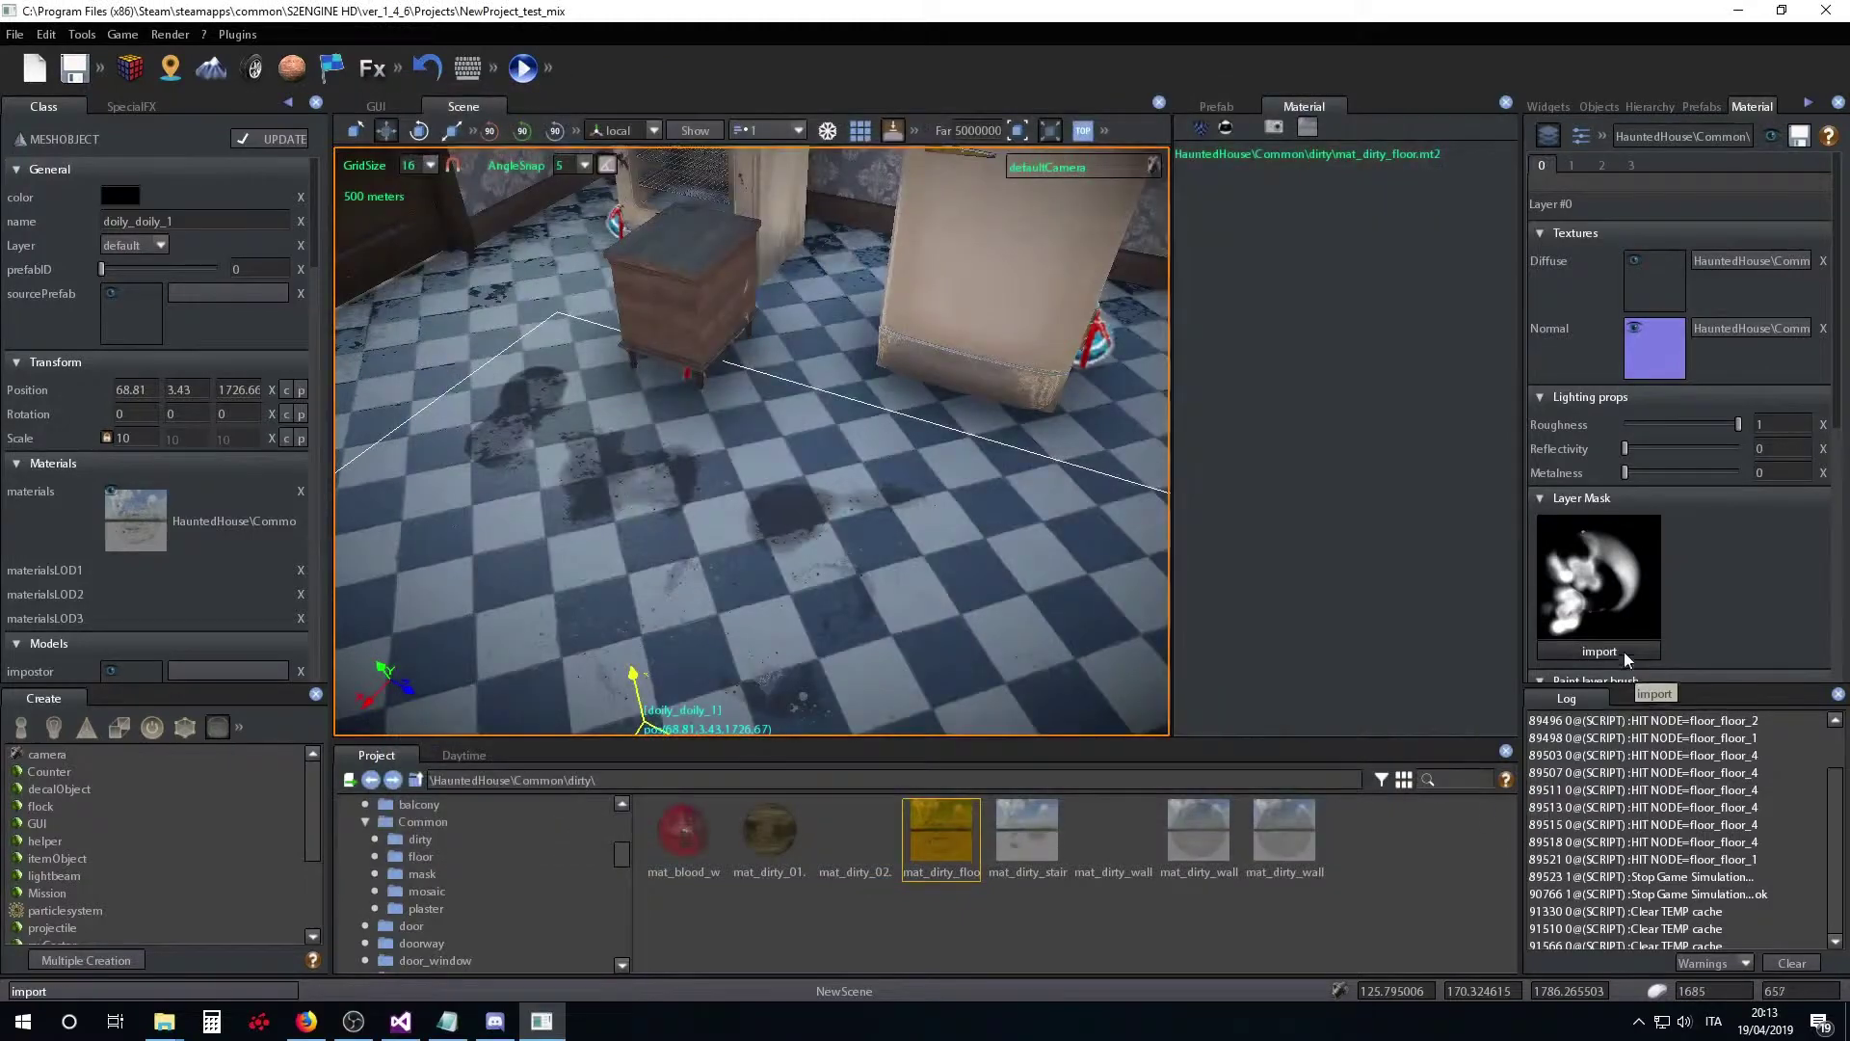
- Paint more layer 0 dirt across the tiles in front of the cabinet and toward the doily mesh's far corner
left_click(1595, 651)
left_click(1416, 848)
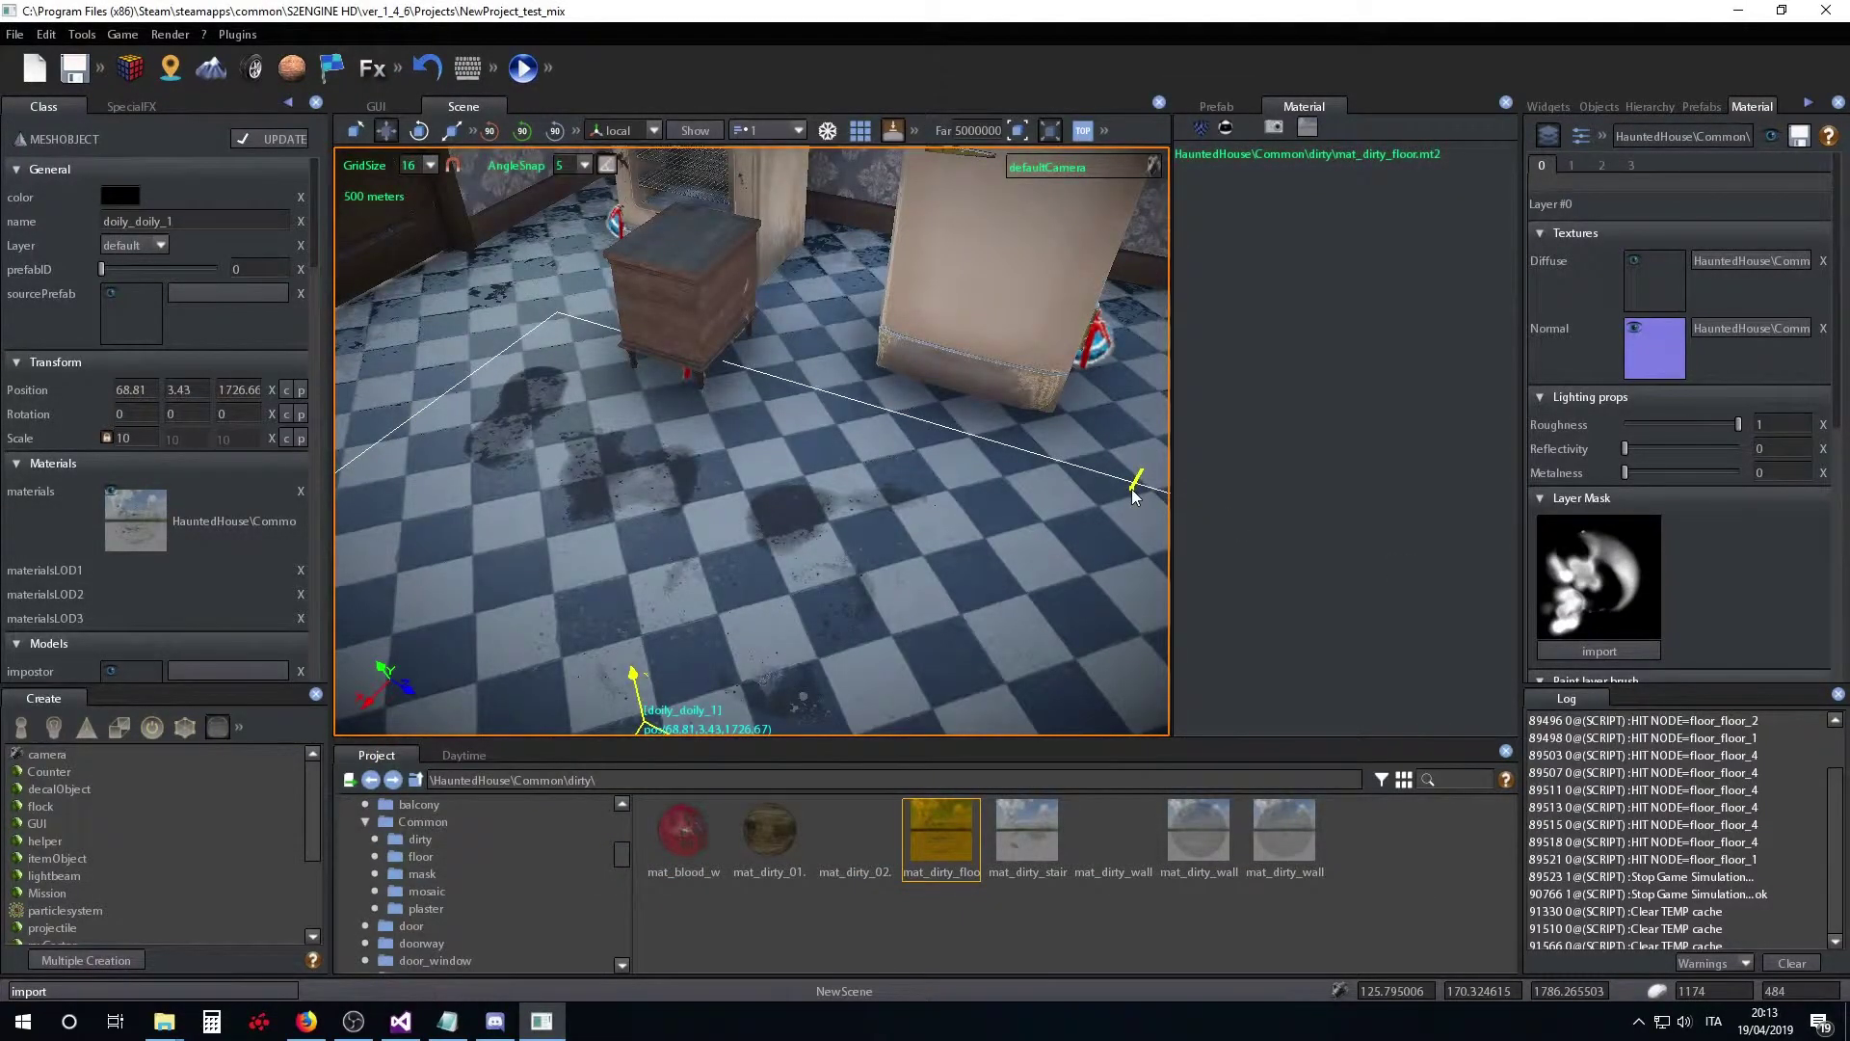
mouse_move(647, 527)
left_mouse_down()
mouse_move(667, 559)
mouse_move(590, 481)
mouse_move(630, 523)
mouse_move(638, 592)
mouse_move(568, 536)
mouse_move(486, 549)
mouse_move(571, 584)
mouse_move(636, 581)
left_mouse_up()
right_click_drag(662, 574, 781, 582)
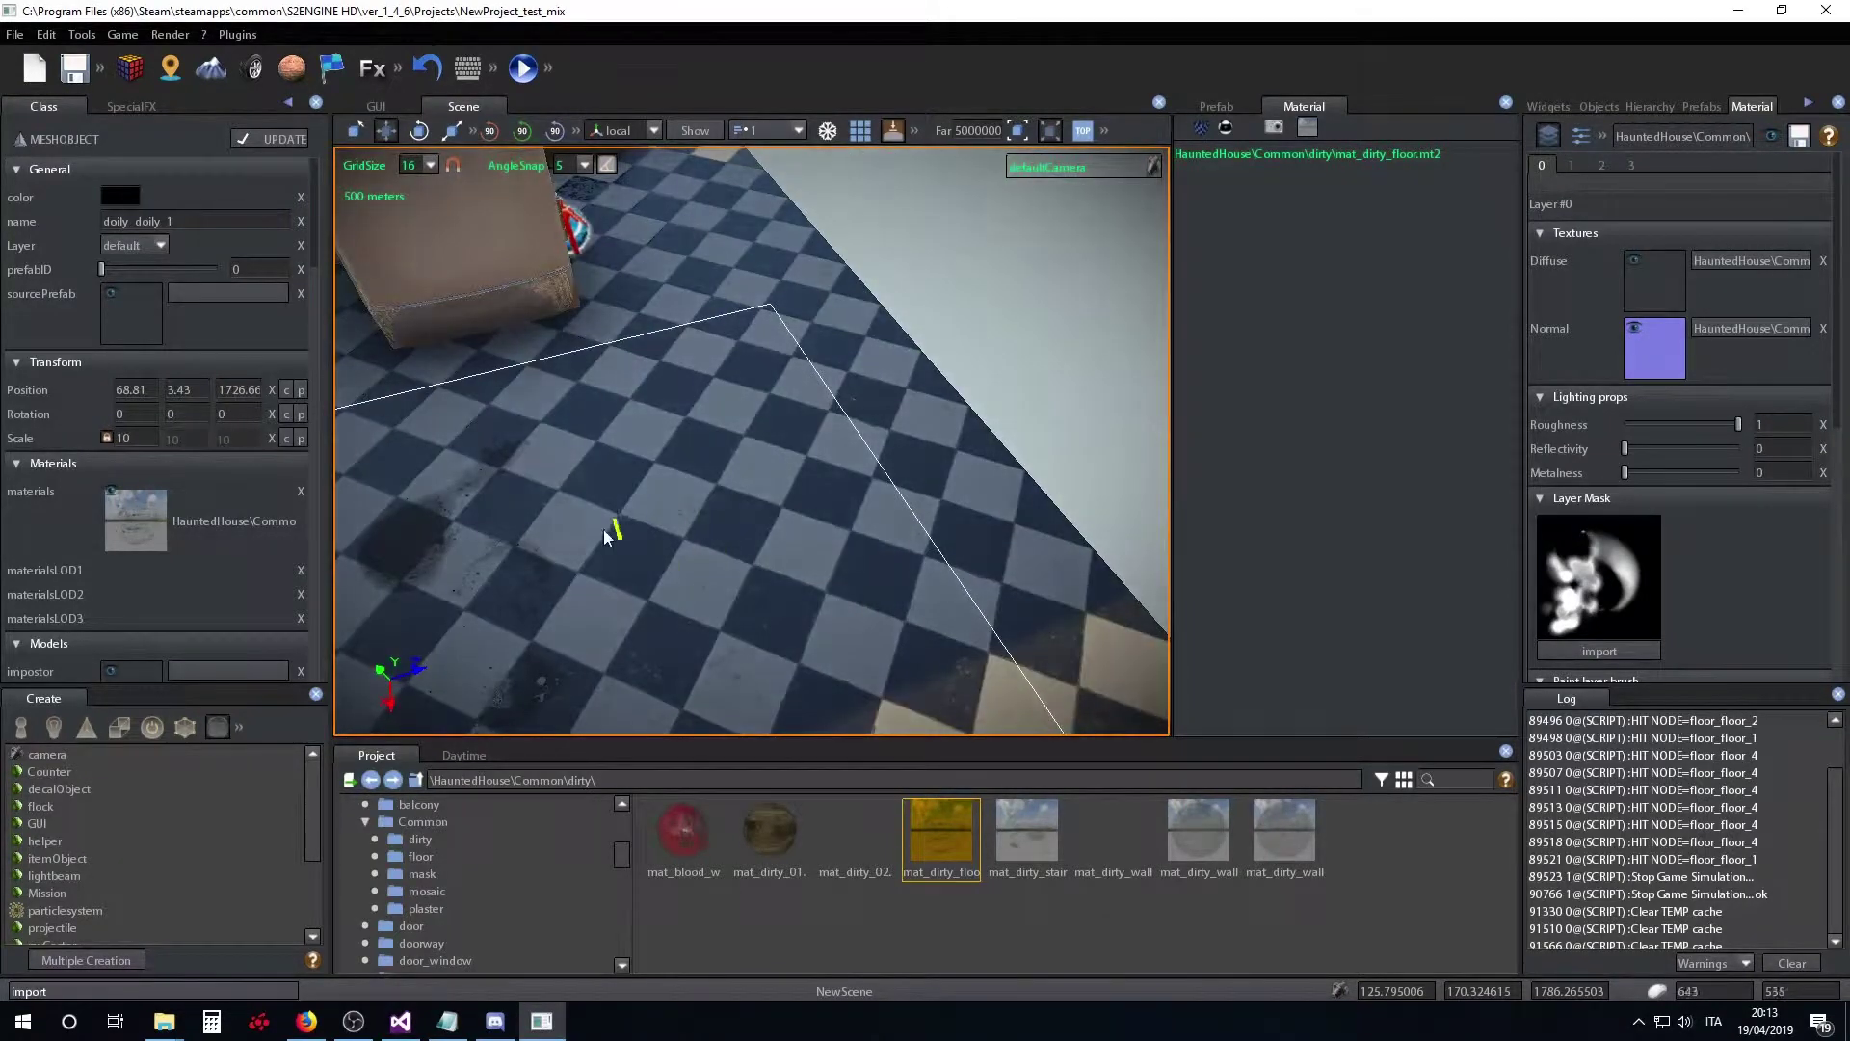
mouse_move(663, 547)
left_mouse_down()
mouse_move(557, 531)
mouse_move(739, 508)
mouse_move(627, 482)
mouse_move(694, 658)
mouse_move(615, 610)
mouse_move(667, 526)
left_mouse_up()
right_click_drag(668, 526, 517, 482)
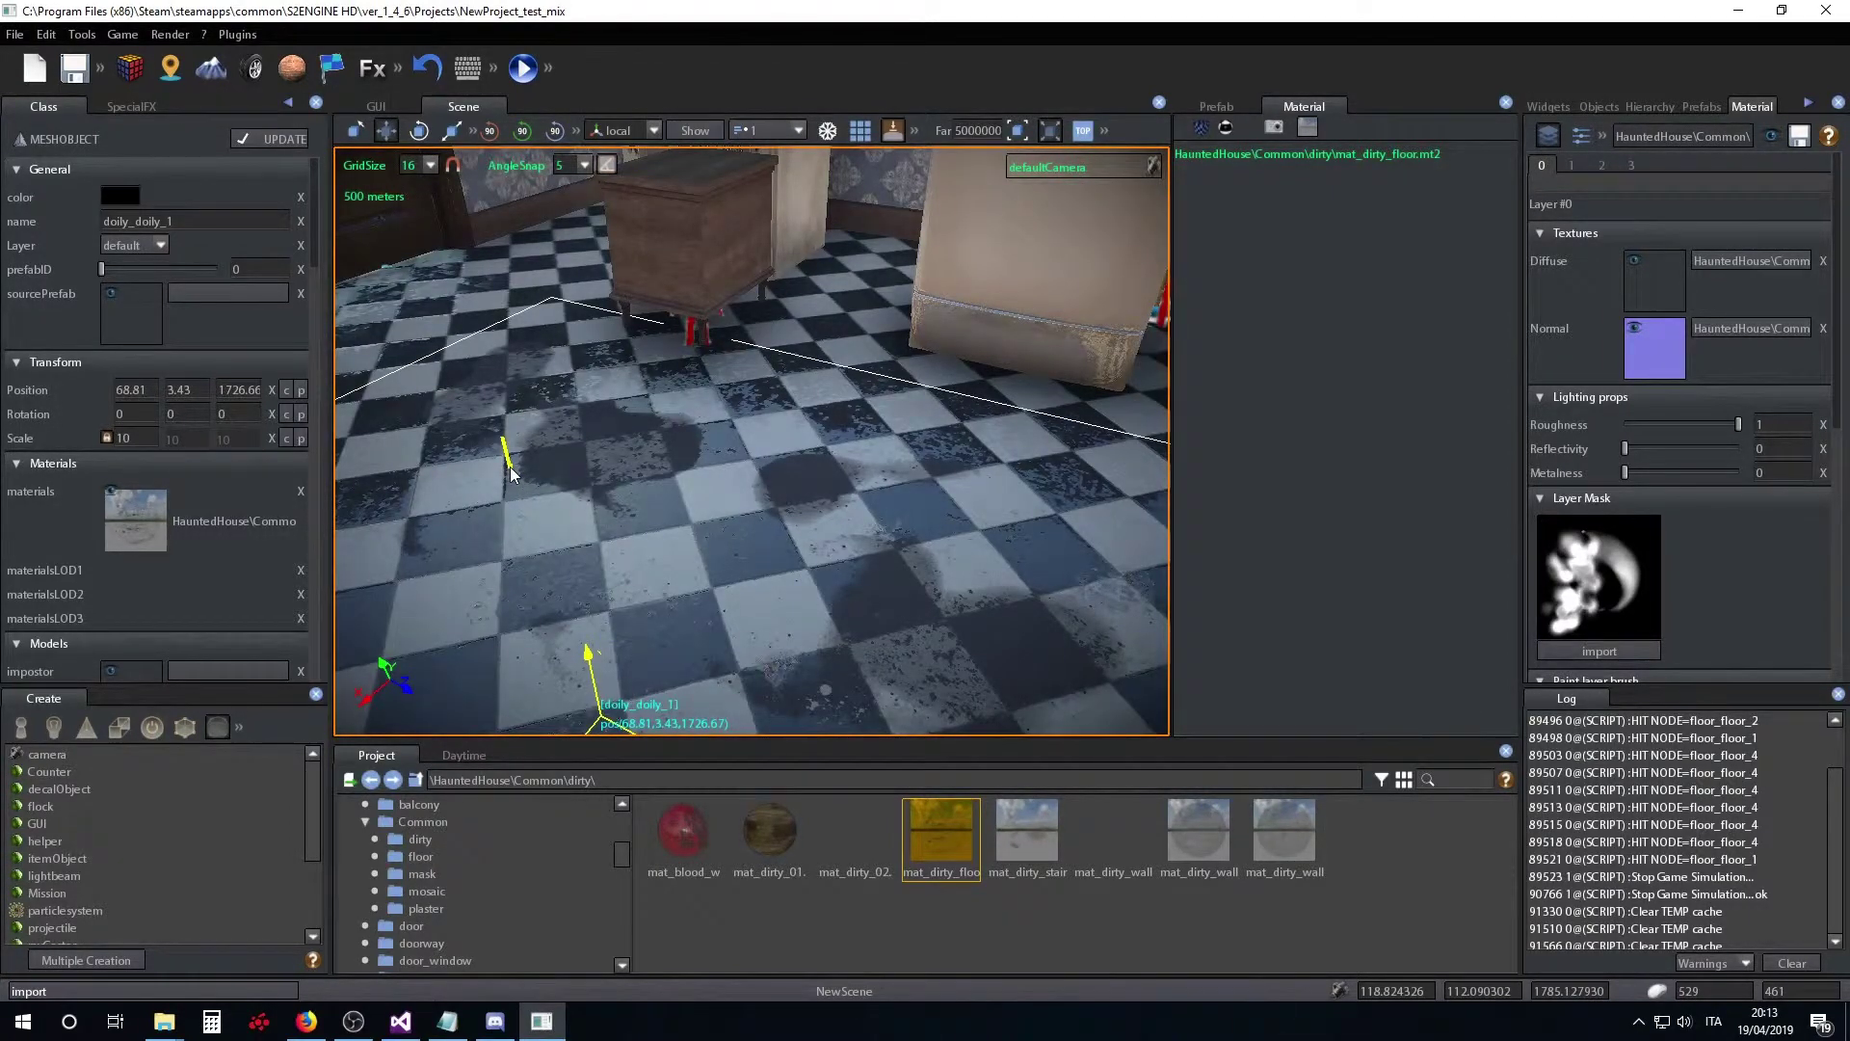
- Compare the textures and masks of material layers 1 and 2, finishing on layer 1
left_click(1570, 166)
left_click(1602, 166)
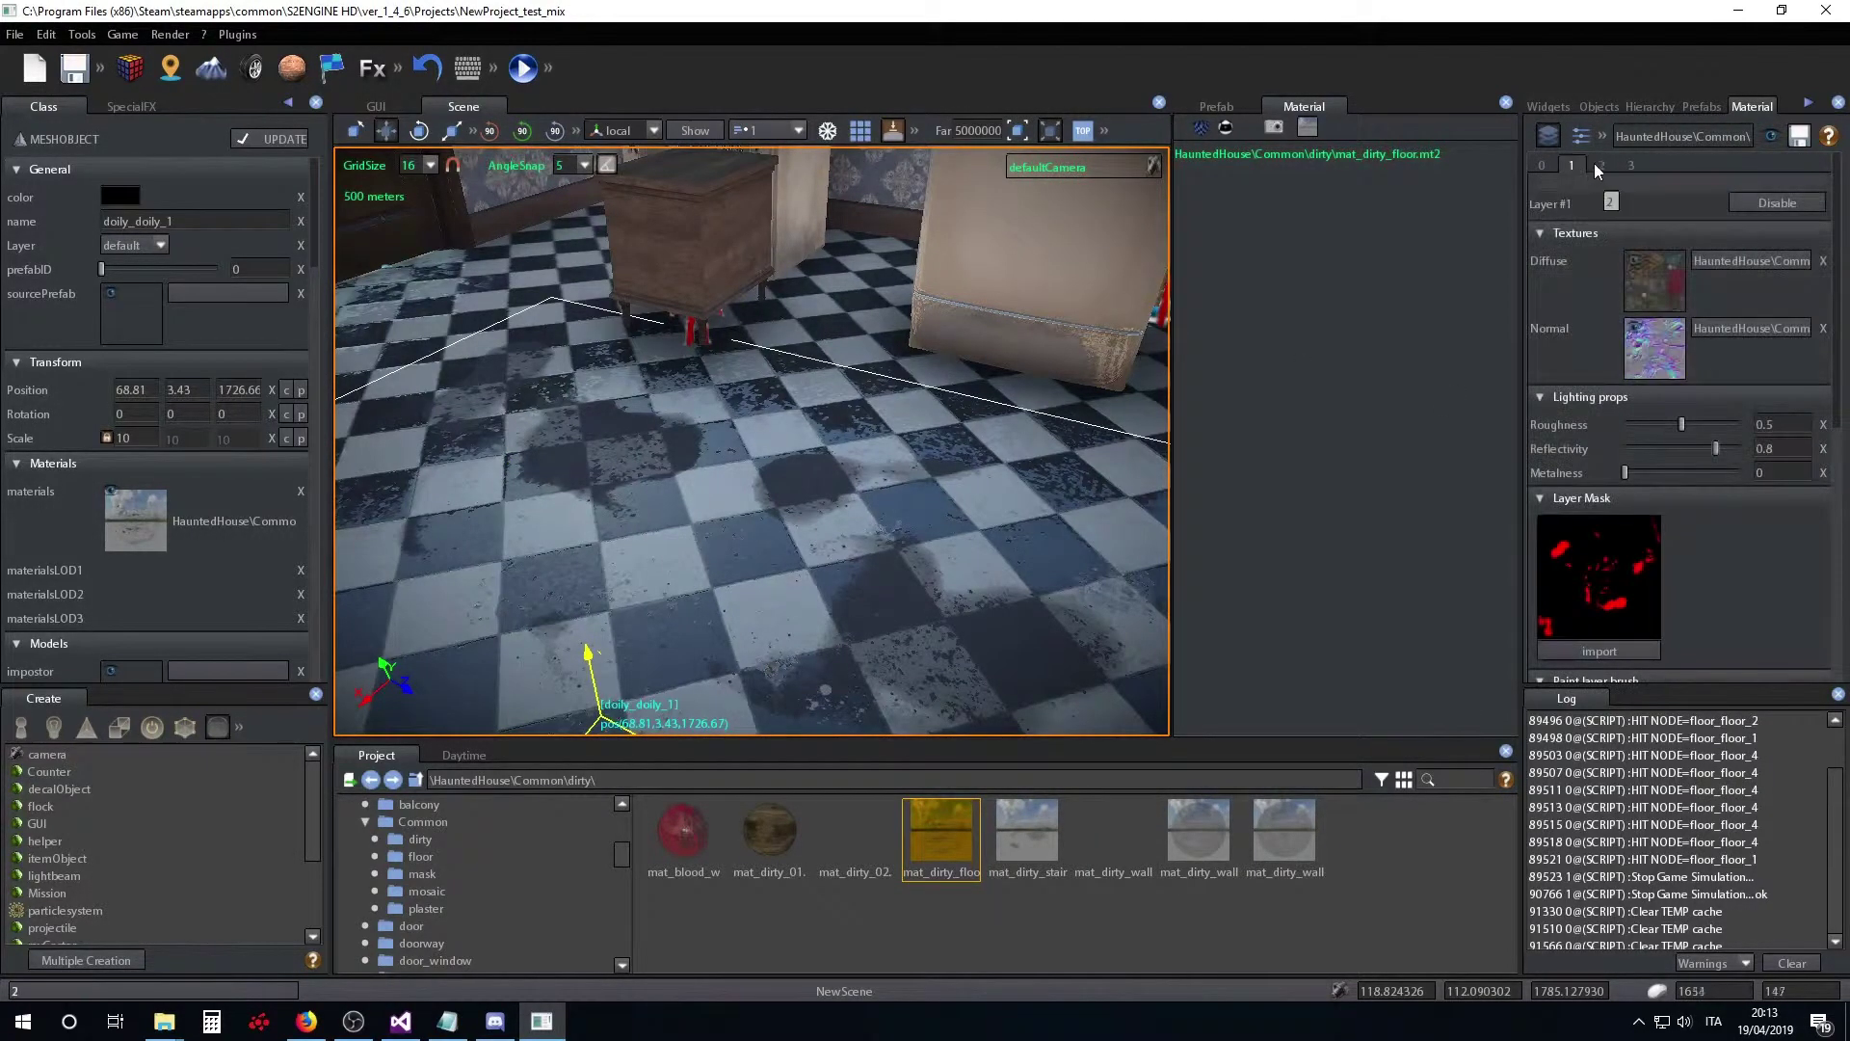
left_click(1573, 166)
left_click(1596, 167)
left_click(1573, 167)
right_click_drag(856, 555, 1119, 494)
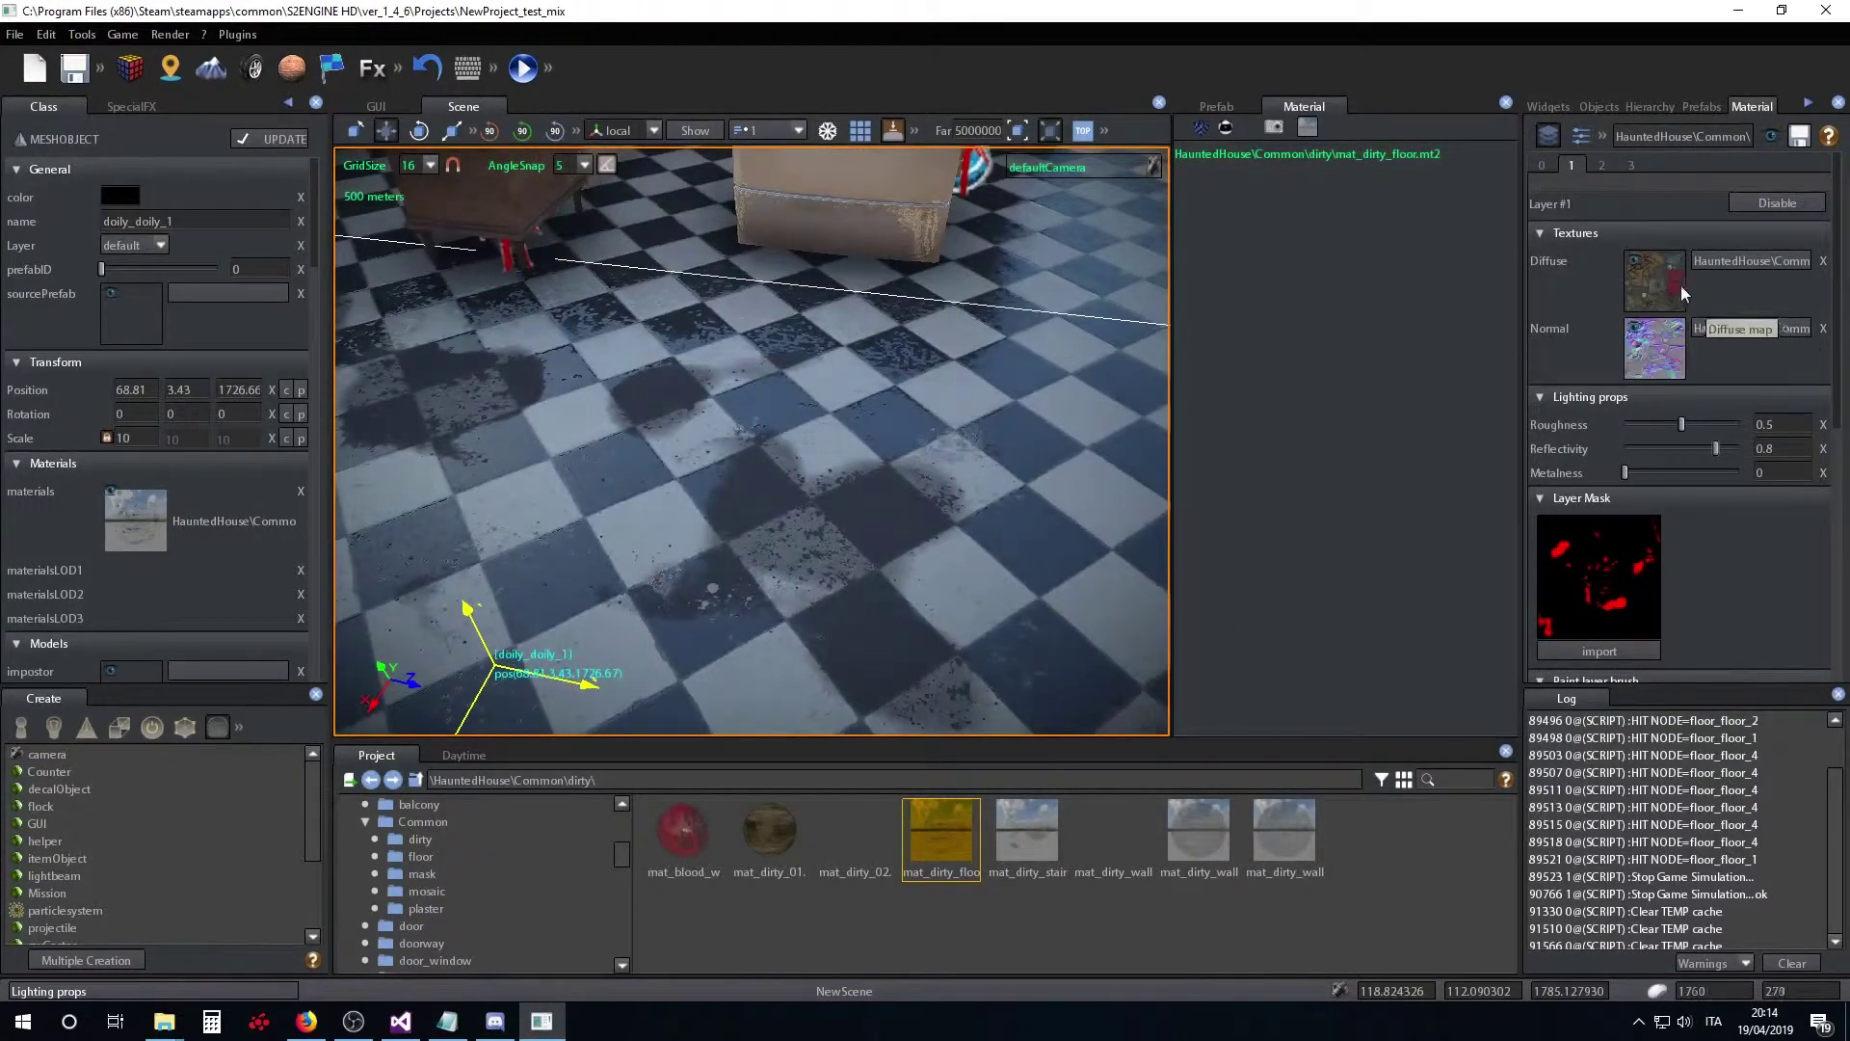
- Paint layer 1's cloth debris texture over a dirt patch in the middle of the floor
scroll(866, 546, "up", 6)
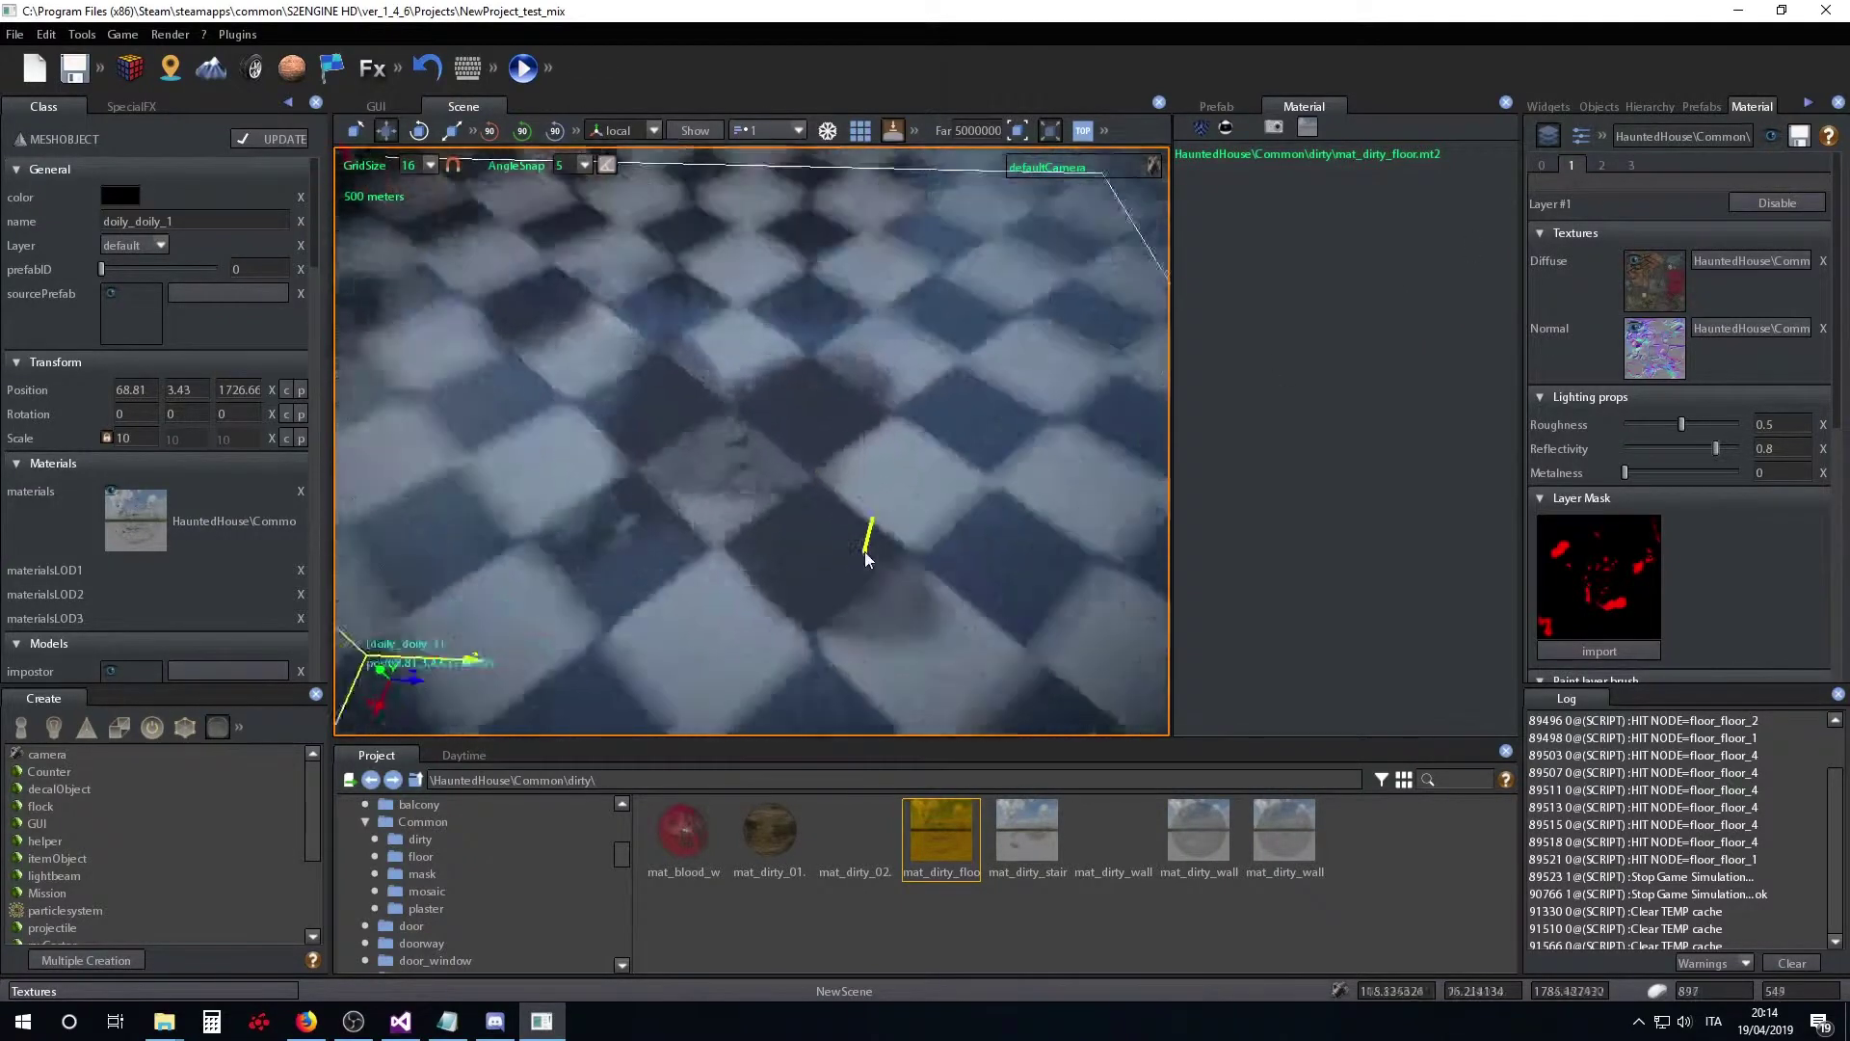
right_click_drag(873, 537, 735, 540)
left_click_drag(767, 538, 776, 537)
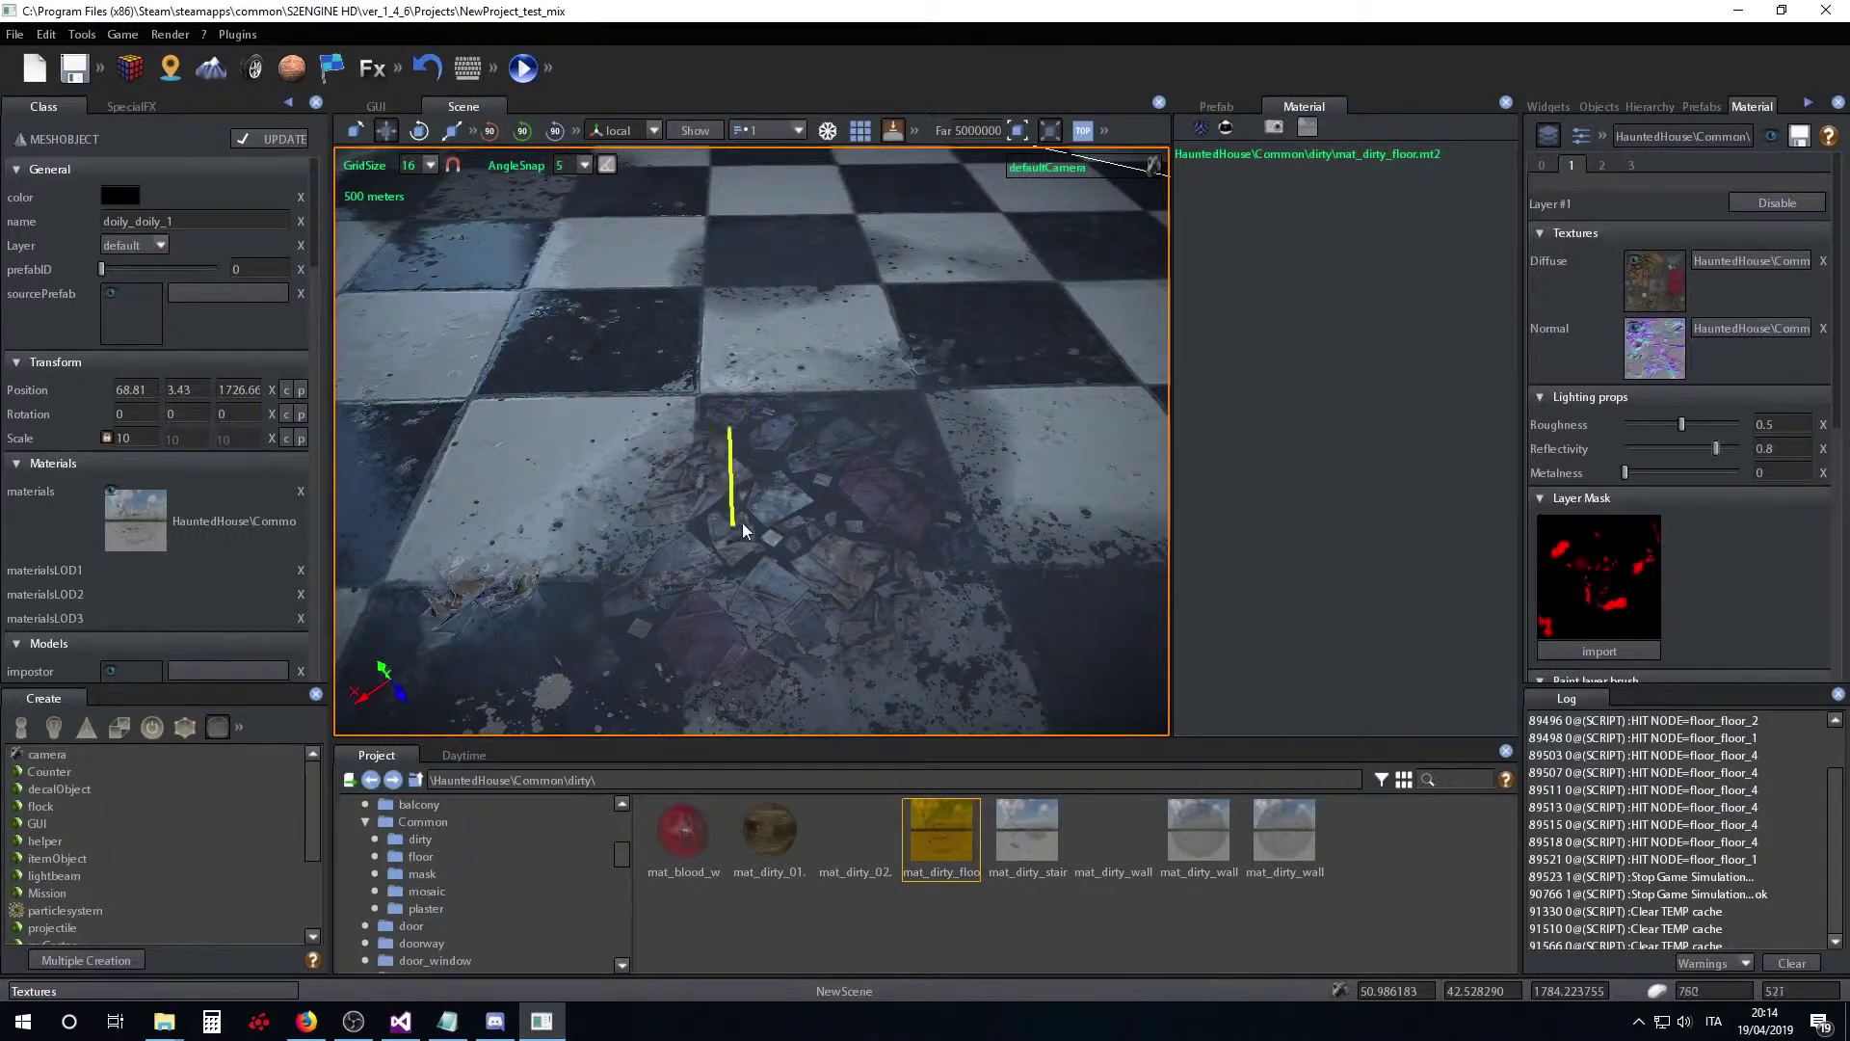
right_click_drag(788, 536, 883, 576)
left_click_drag(883, 577, 912, 421)
right_click_drag(912, 420, 817, 426)
right_click_drag(746, 524, 751, 482)
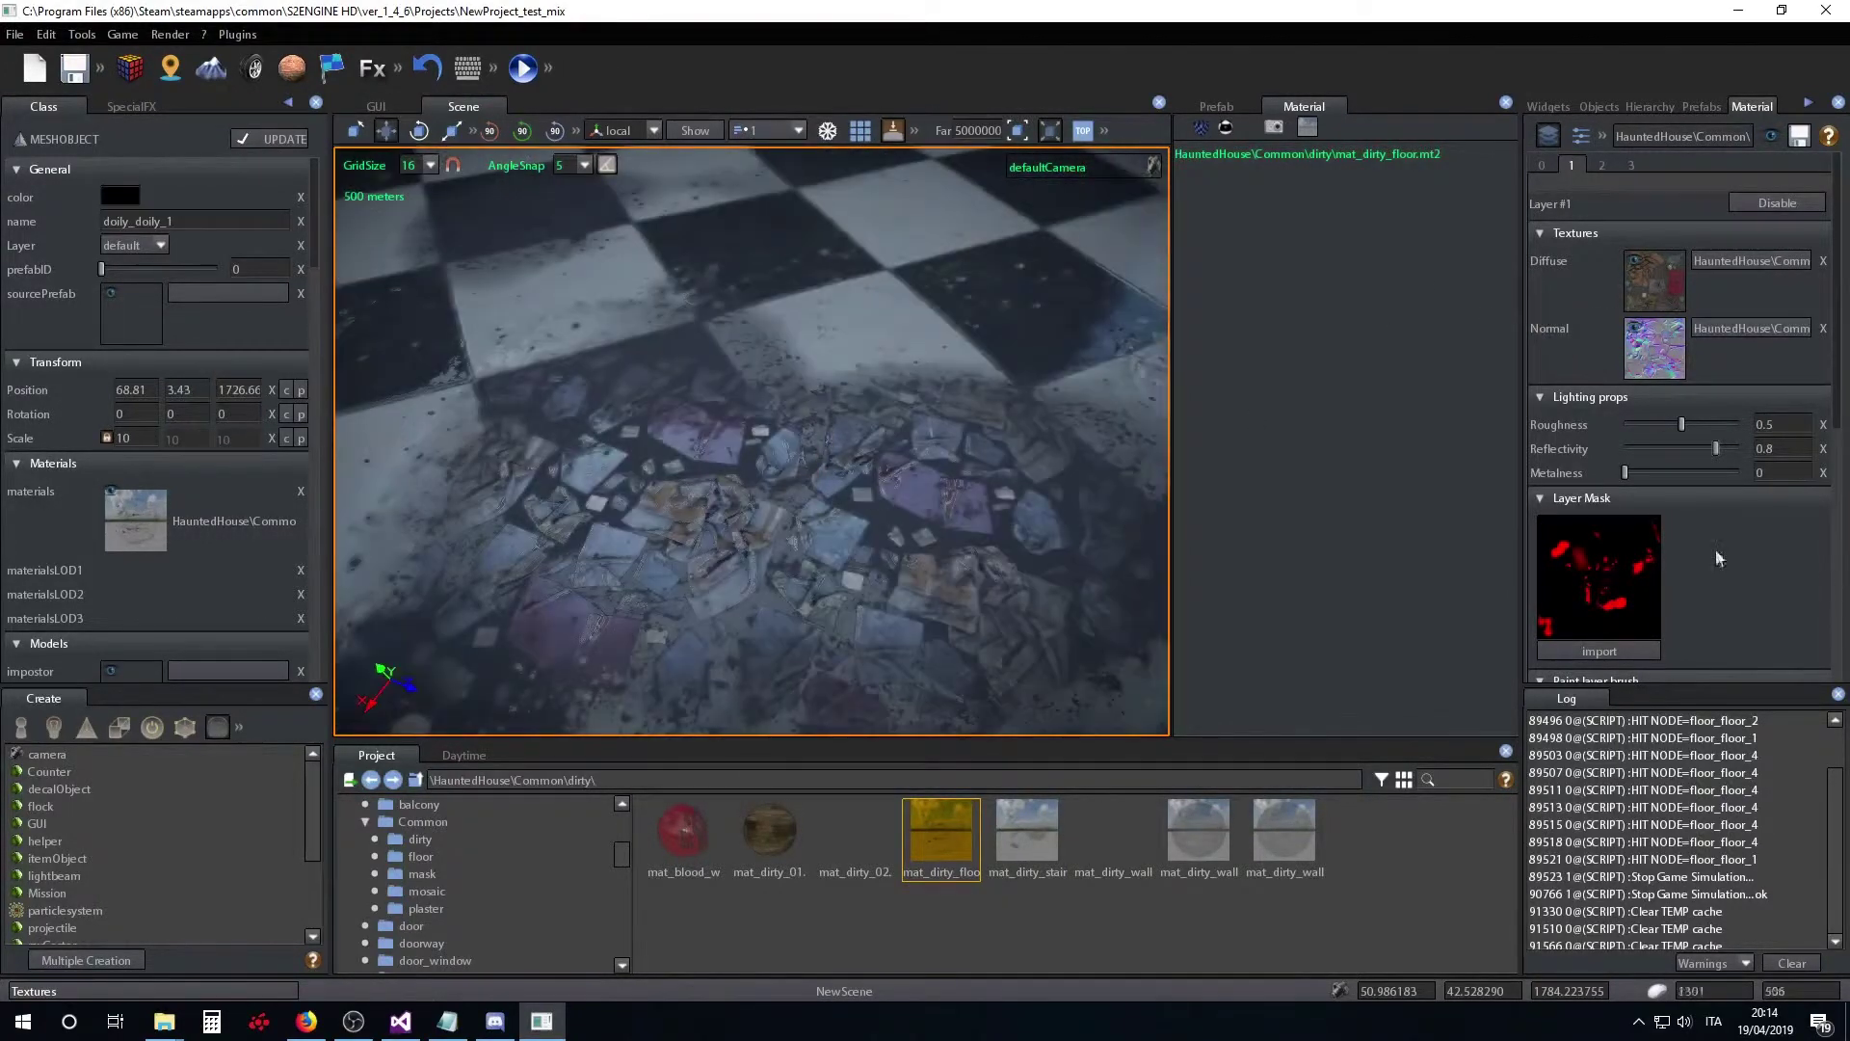
- Reduce layer 1's alpha to 0.42
scroll(1715, 528, "down", 5)
scroll(1714, 541, "down", 1)
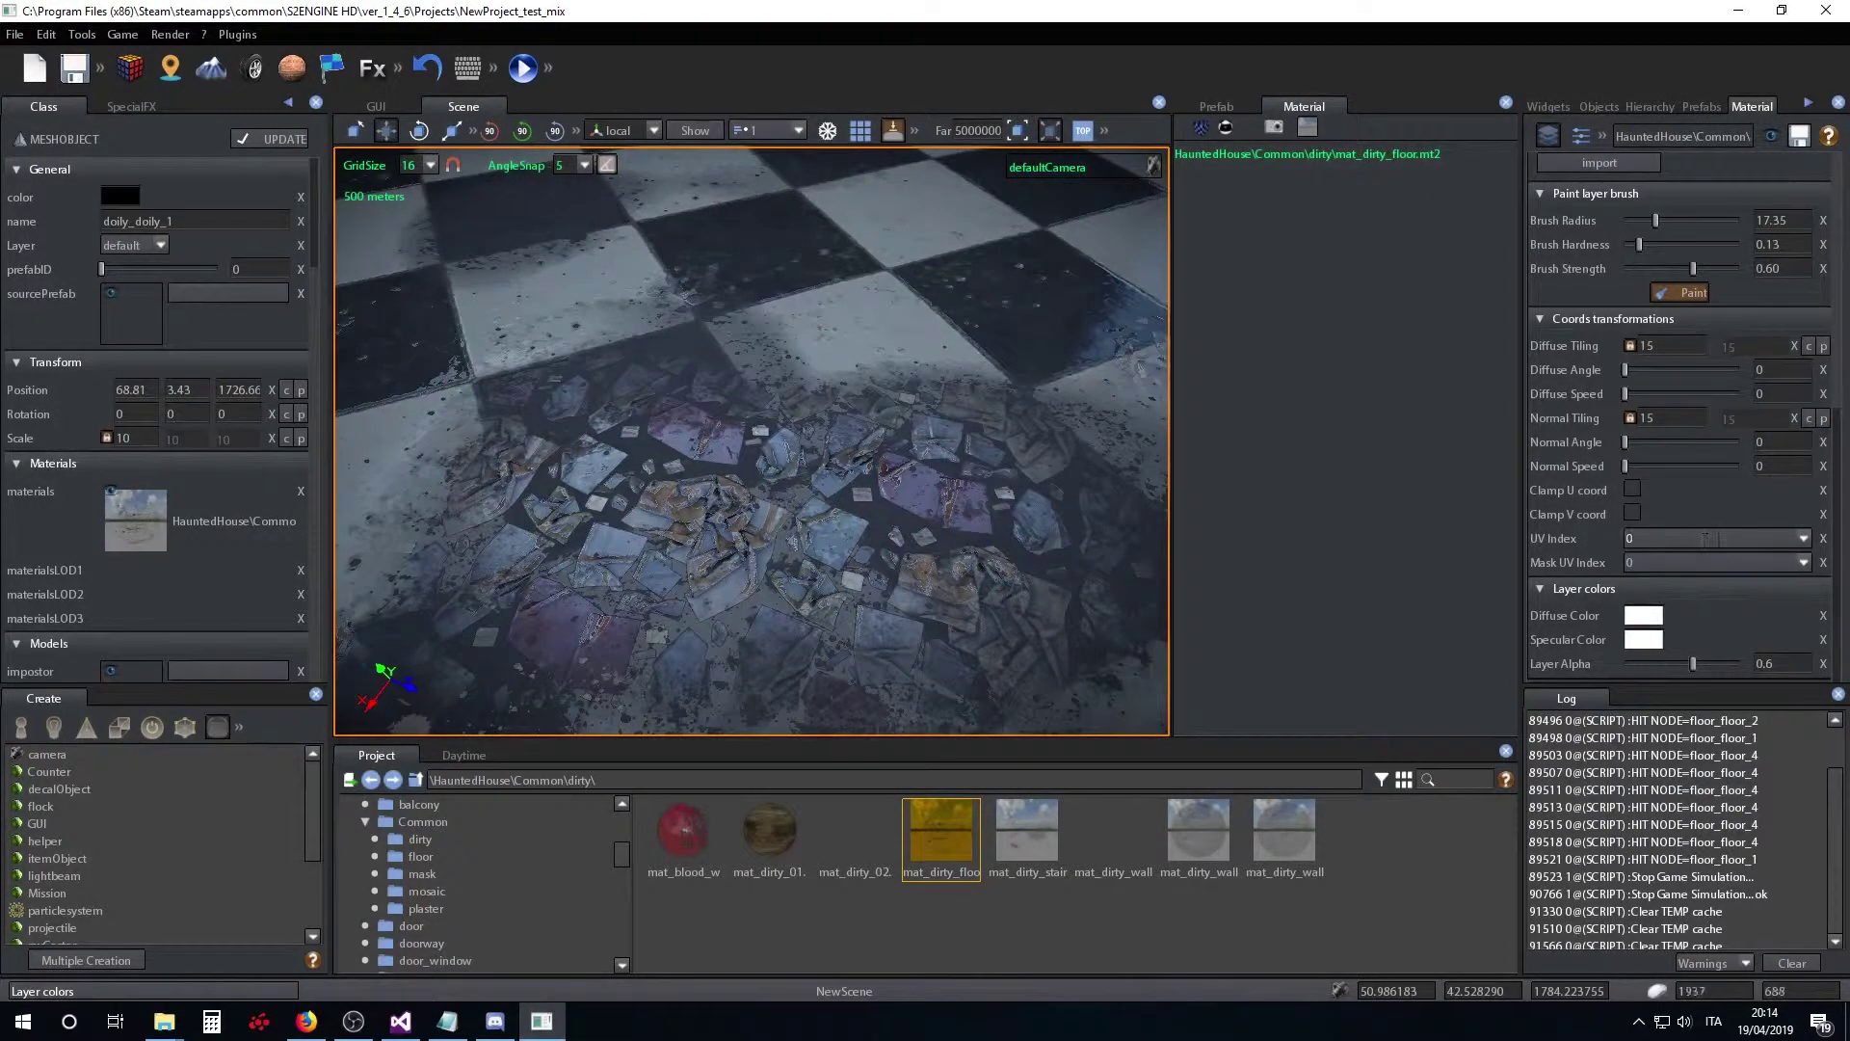
left_click(1676, 663)
mouse_move(1677, 663)
left_mouse_down()
mouse_move(1657, 665)
mouse_move(1717, 662)
mouse_move(1611, 663)
mouse_move(1710, 665)
mouse_move(1686, 665)
left_mouse_up()
scroll(1667, 546, "up", 8)
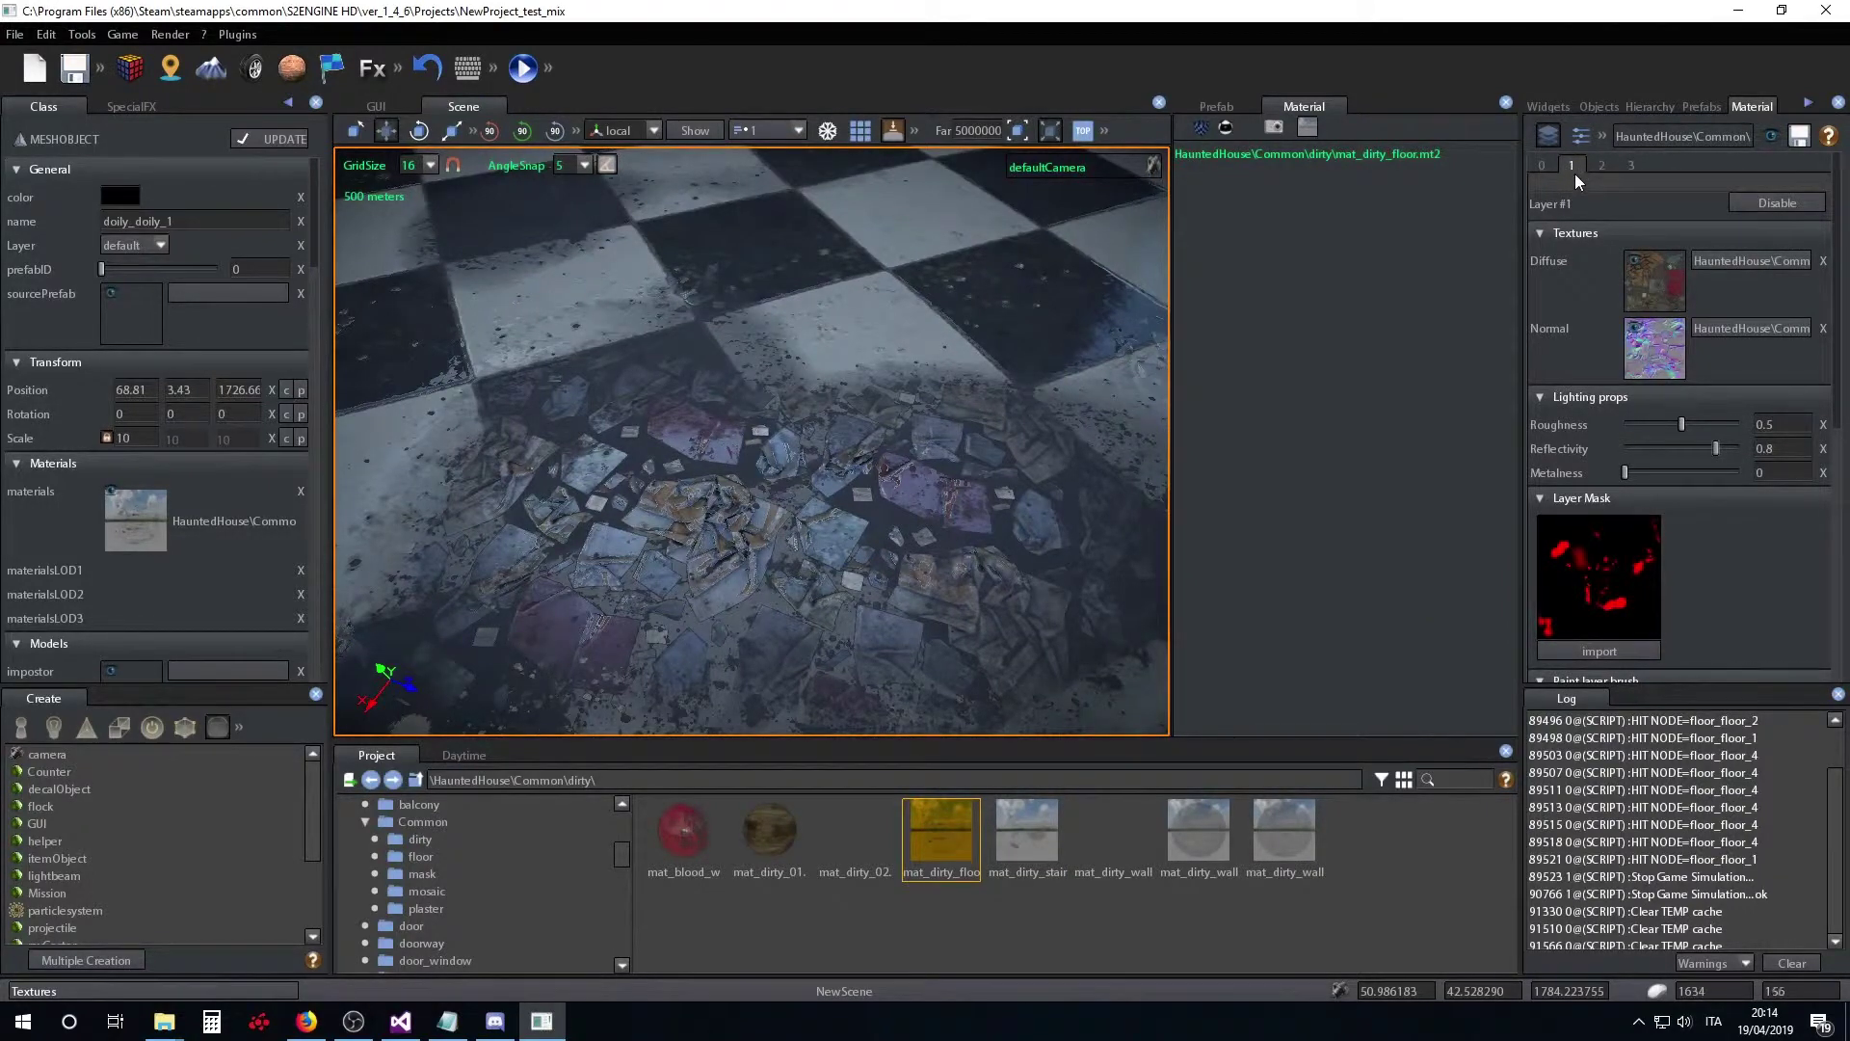
scroll(1729, 451, "down", 8)
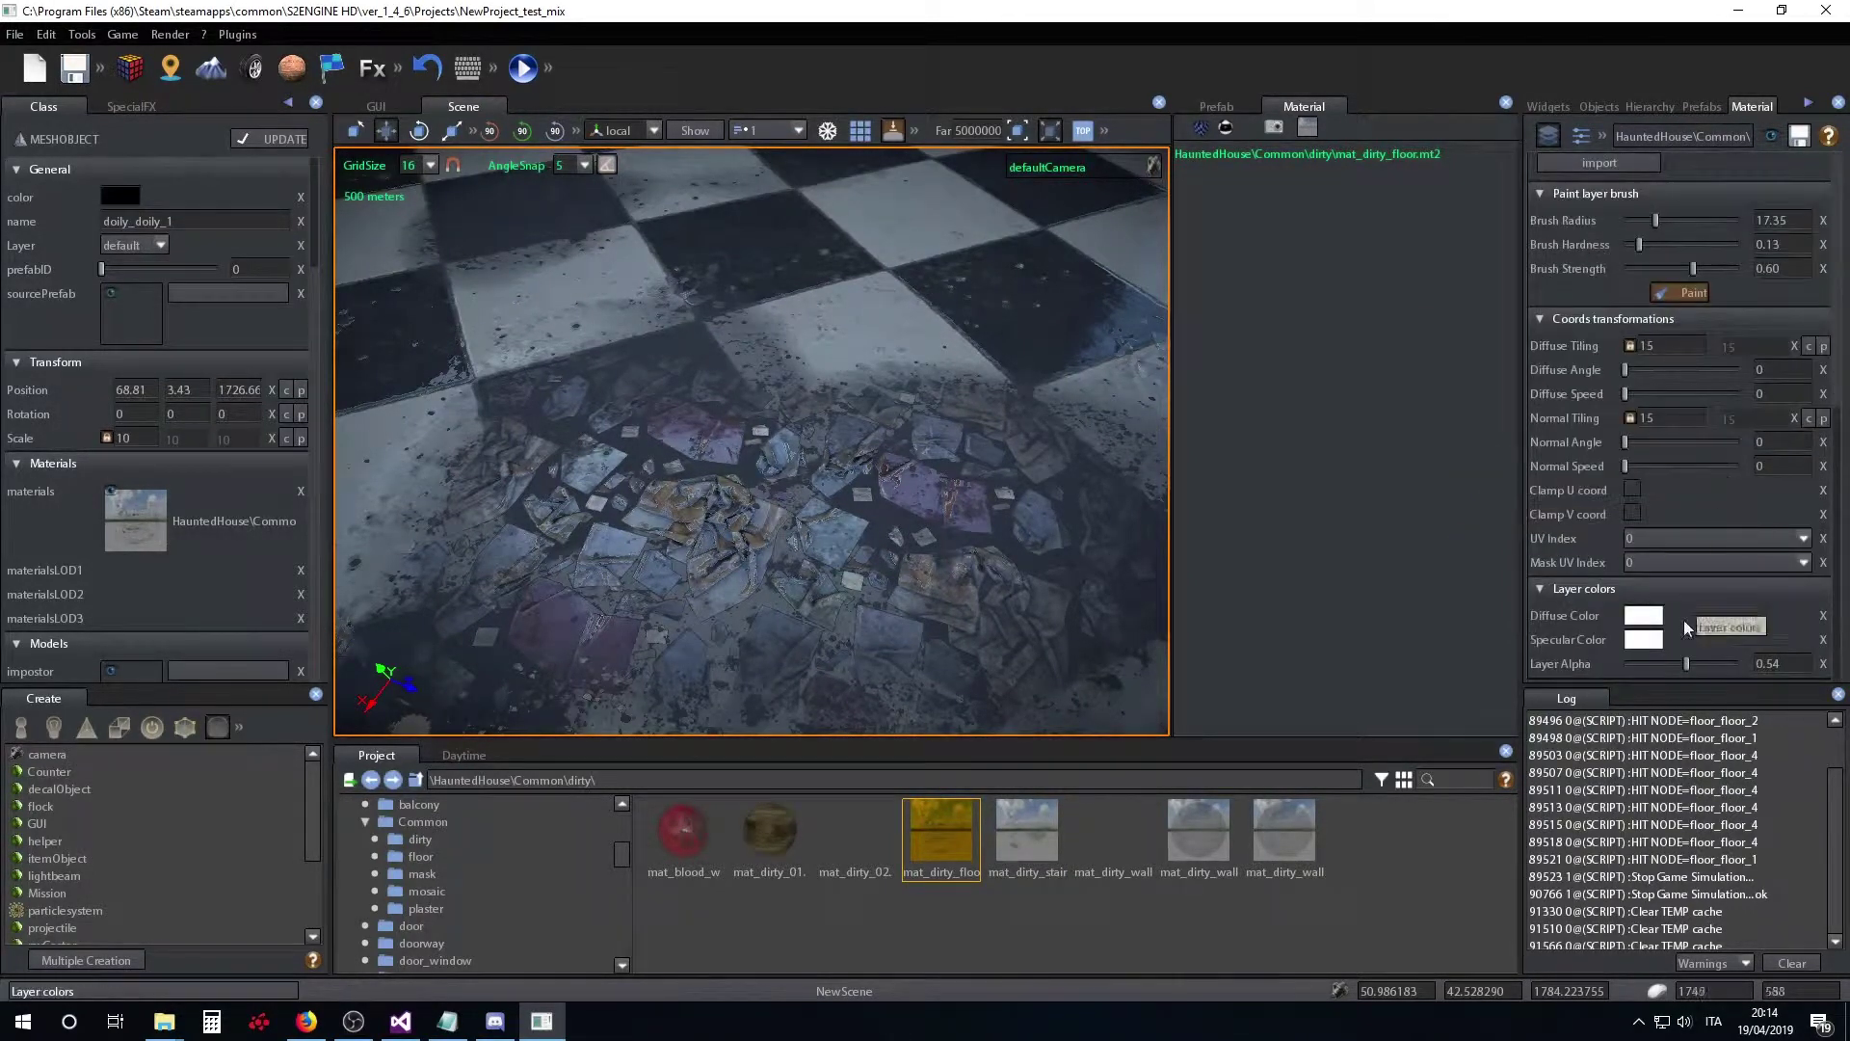
mouse_move(1692, 673)
left_mouse_down()
mouse_move(1710, 668)
mouse_move(1638, 668)
mouse_move(1690, 669)
mouse_move(1646, 668)
mouse_move(1689, 668)
mouse_move(1672, 668)
left_mouse_up()
- Paint layer 1 debris over a wide area of clean tiles near the edge of the doily mesh
scroll(761, 482, "down", 5)
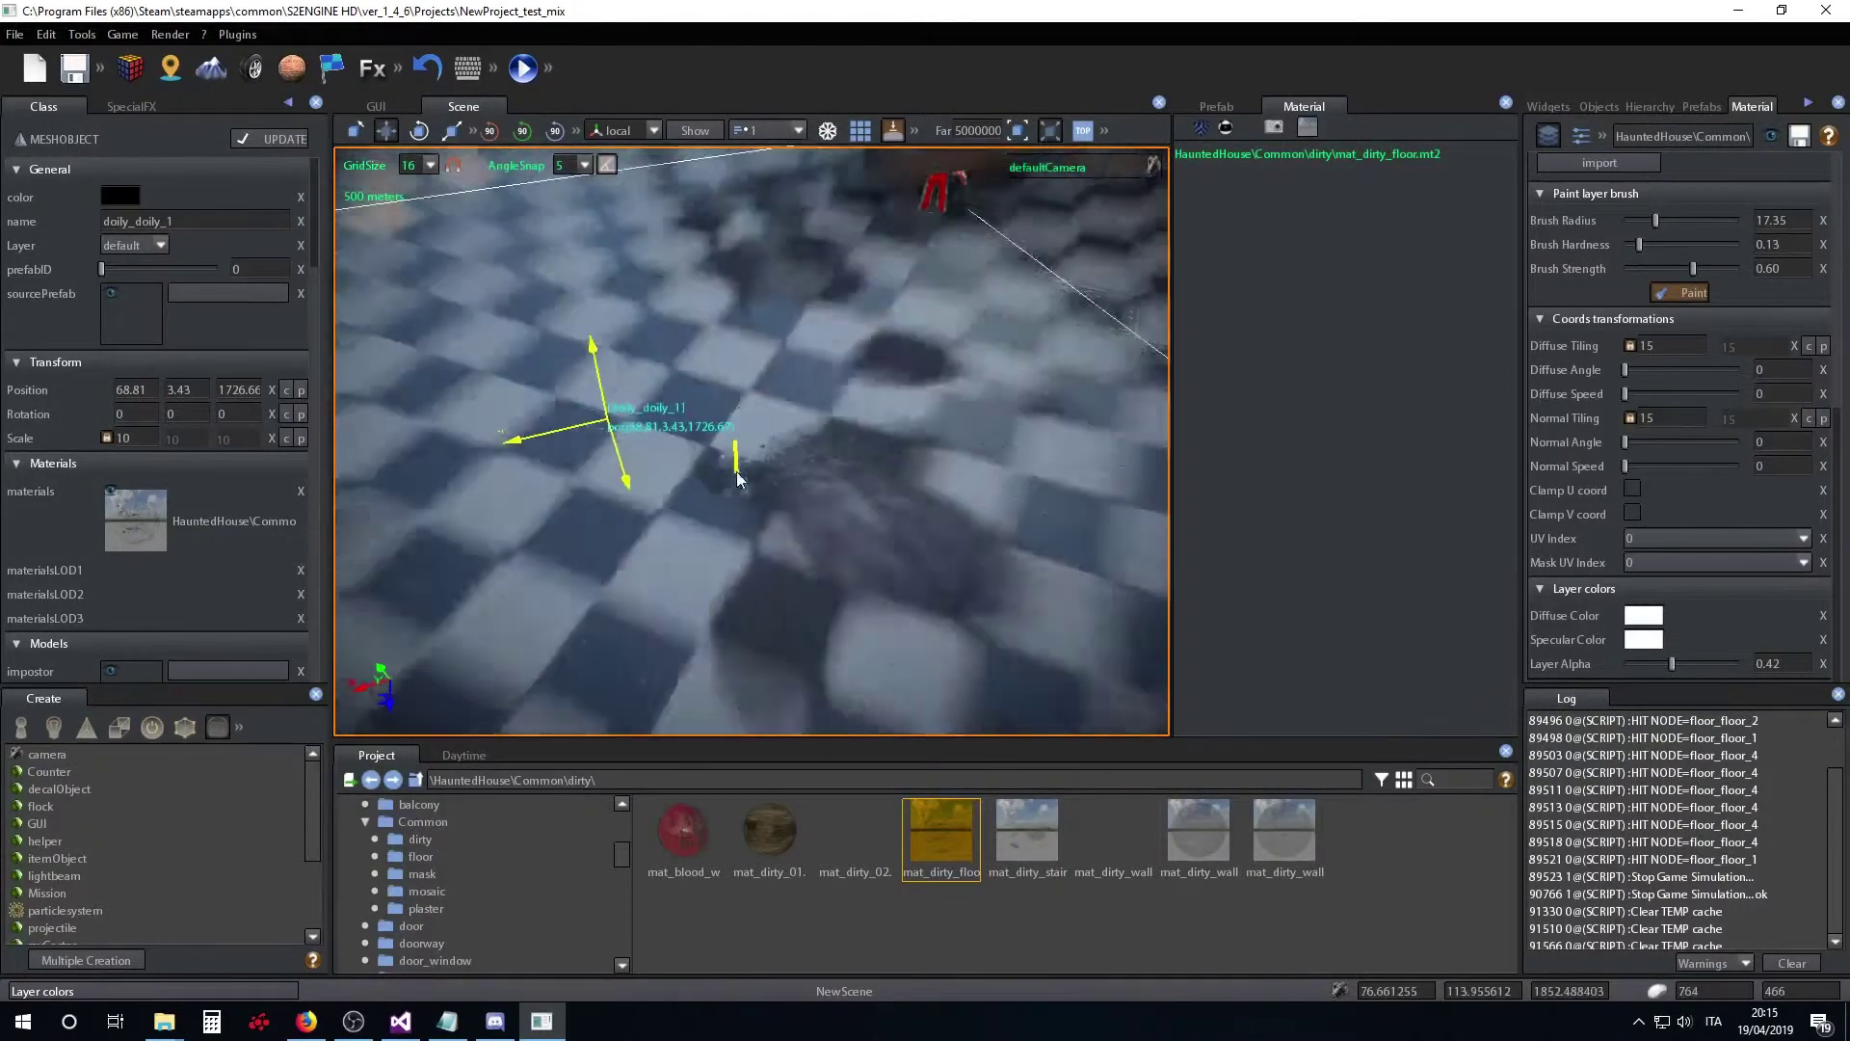
scroll(619, 470, "up", 5)
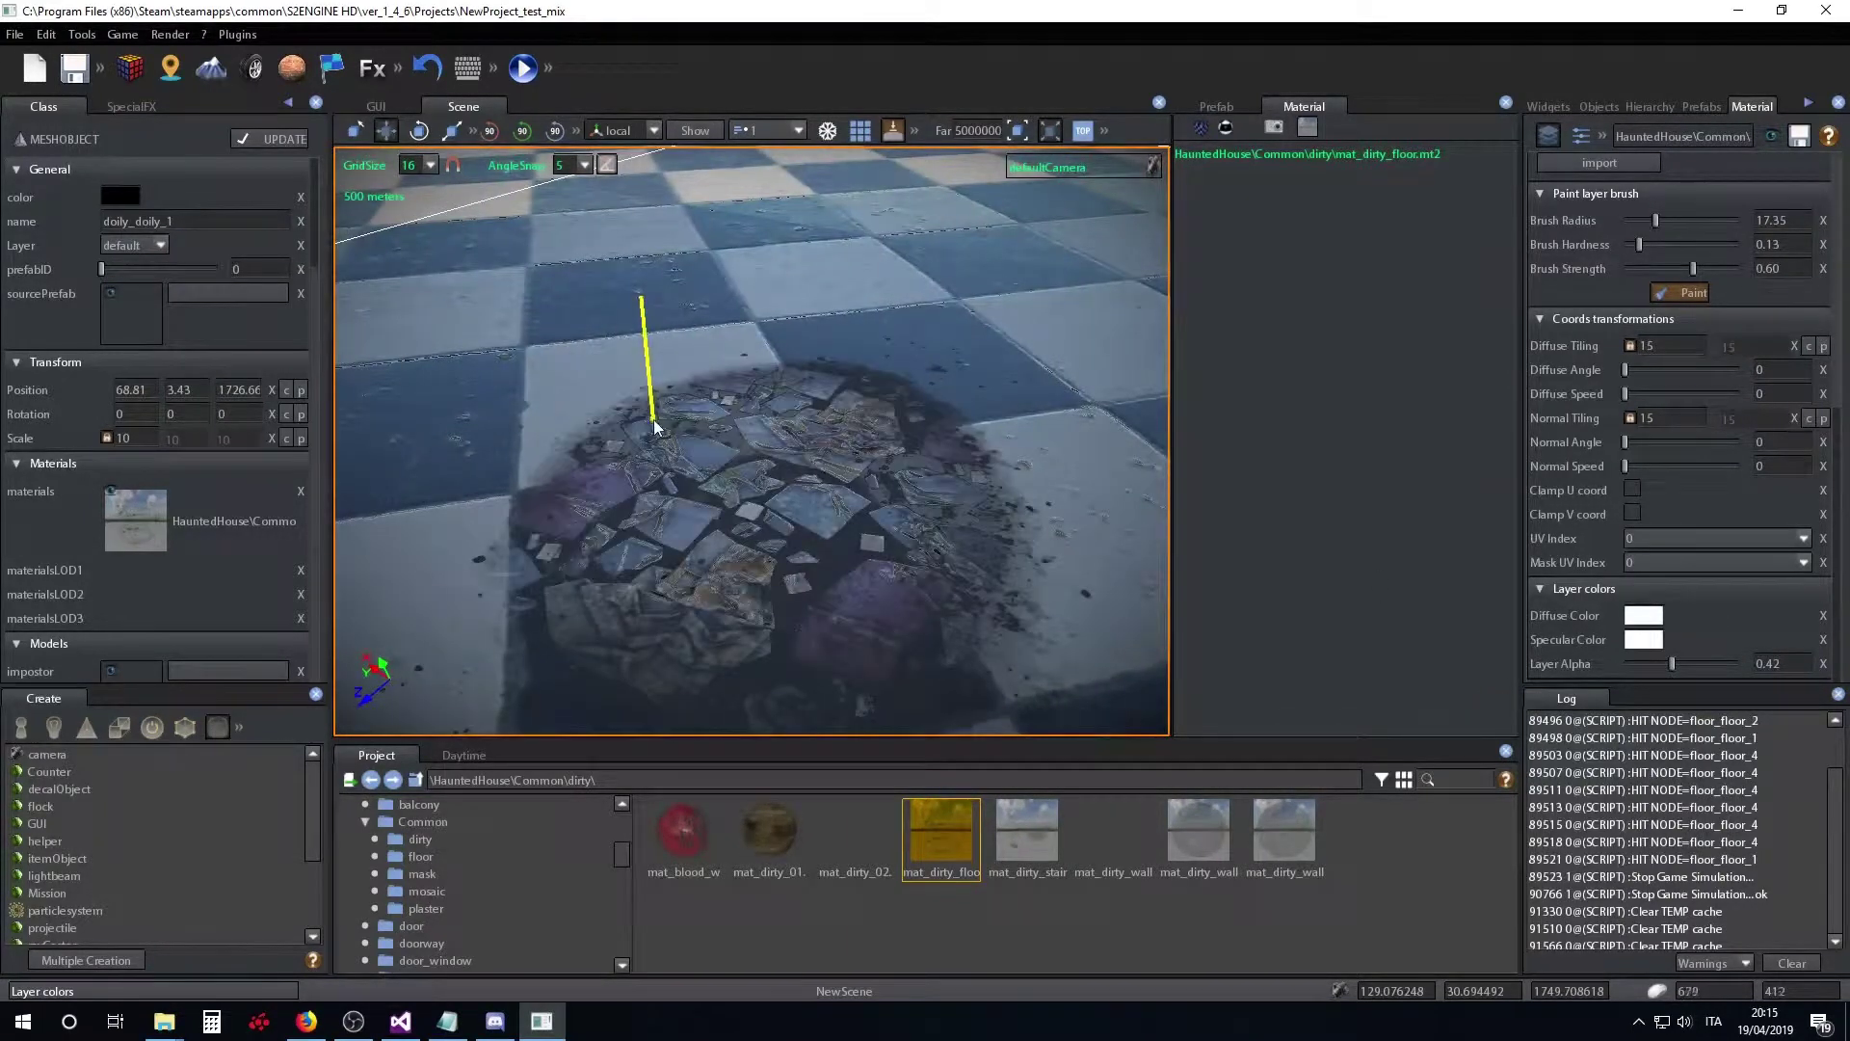
scroll(933, 337, "down", 5)
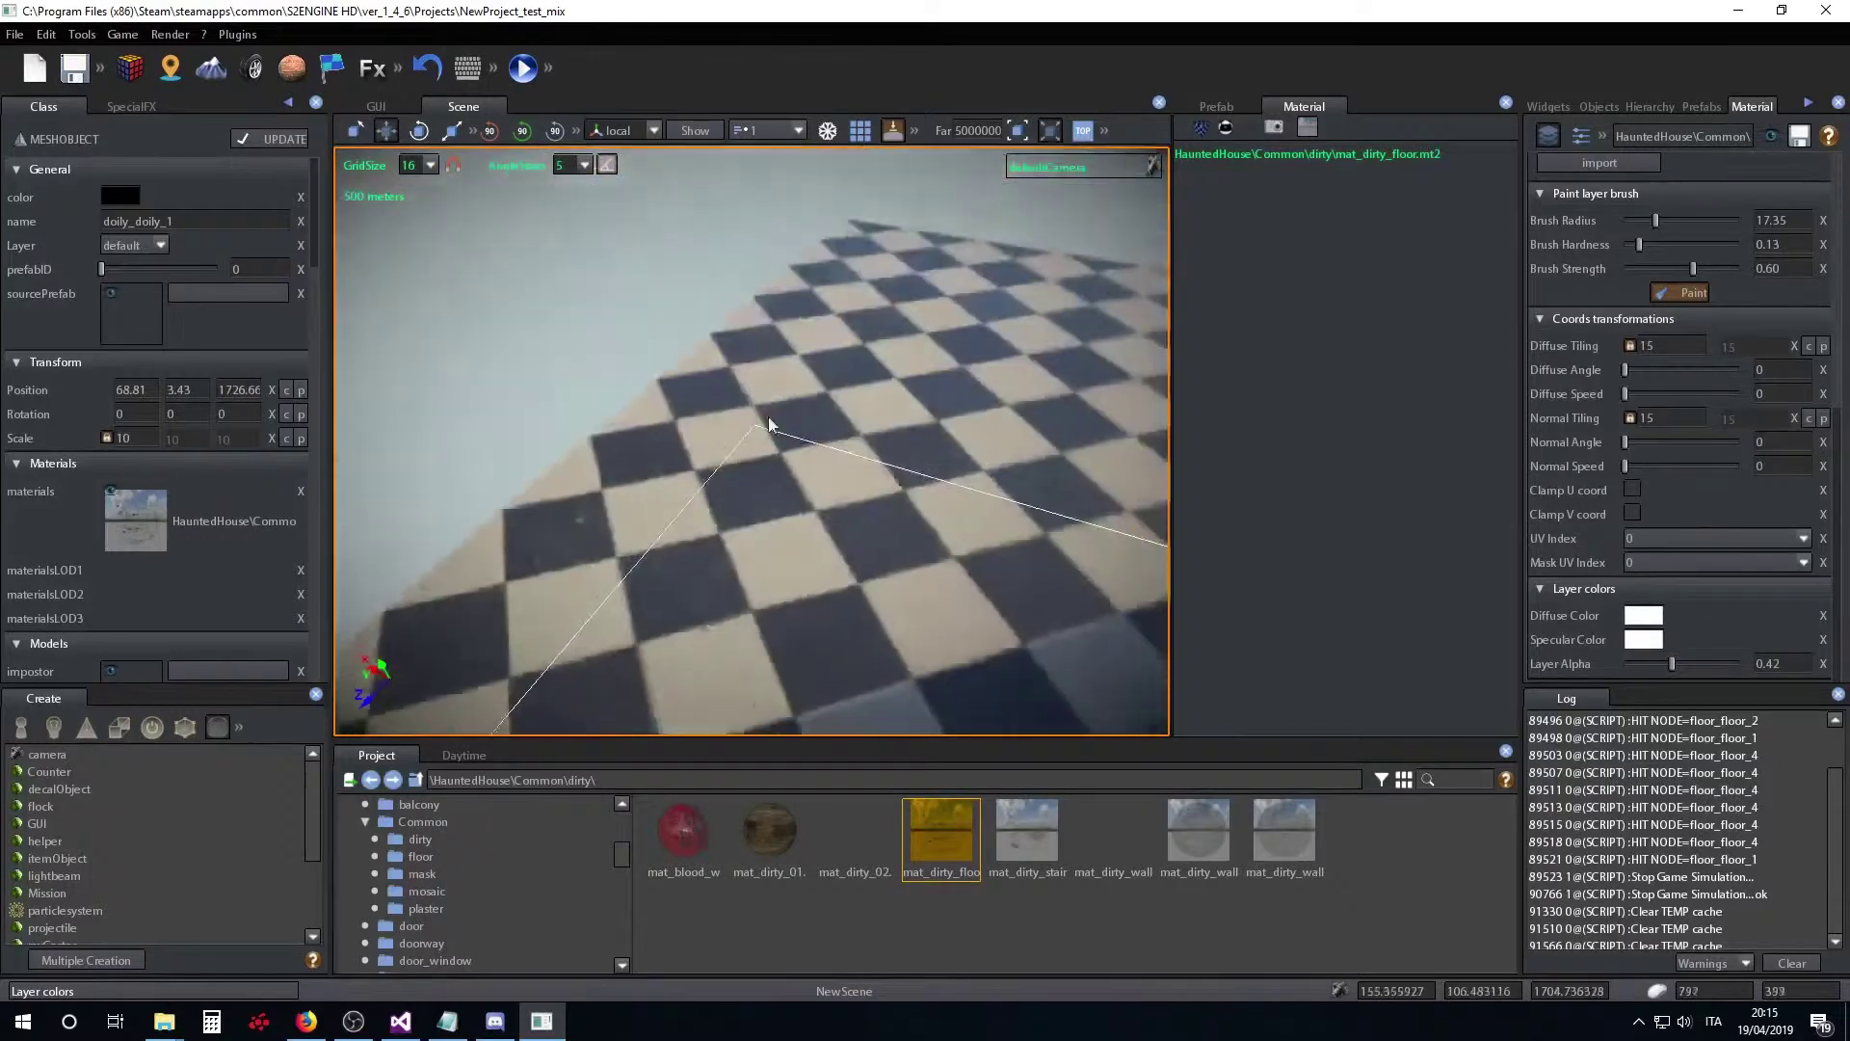
scroll(811, 471, "up", 3)
mouse_move(591, 528)
left_mouse_down()
mouse_move(638, 596)
mouse_move(632, 416)
mouse_move(850, 336)
mouse_move(898, 409)
mouse_move(880, 343)
mouse_move(839, 308)
left_mouse_up()
scroll(850, 407, "up", 5)
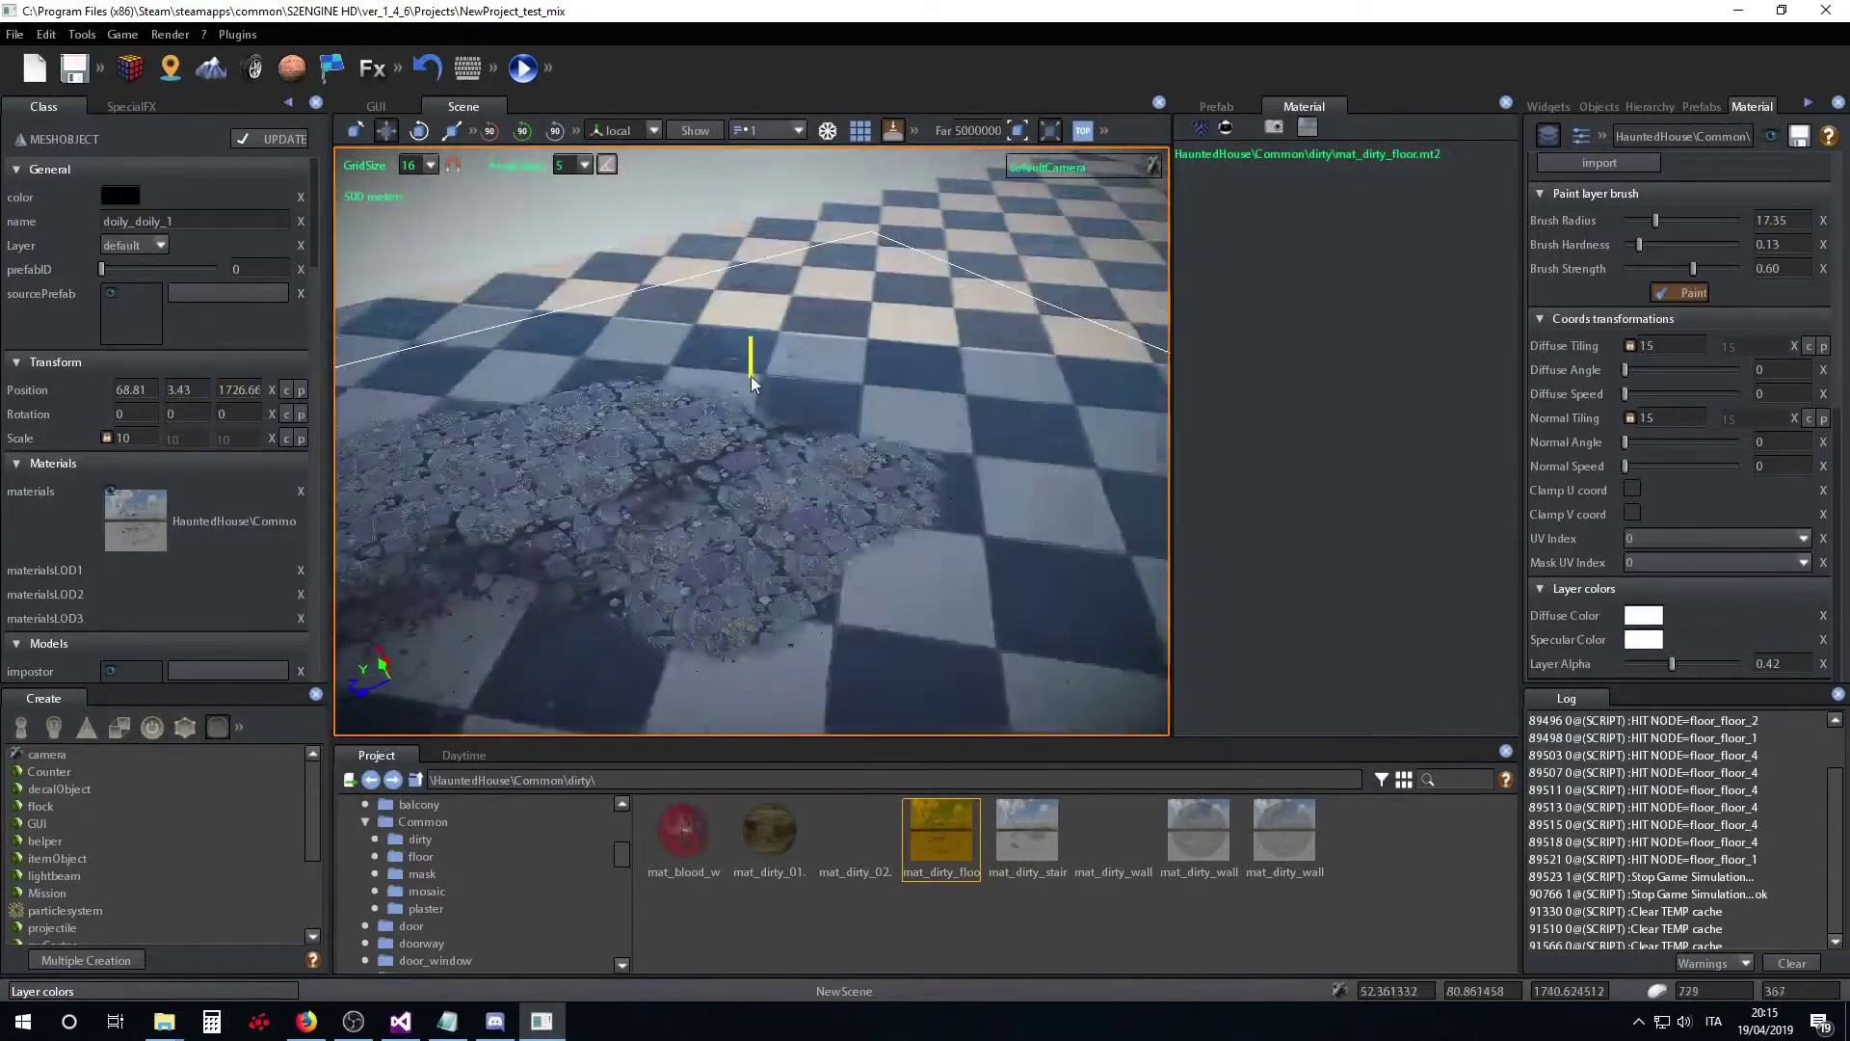
mouse_move(652, 497)
left_mouse_down()
mouse_move(611, 514)
mouse_move(644, 485)
mouse_move(541, 460)
mouse_move(536, 436)
left_mouse_up()
right_click_drag(726, 424, 654, 429)
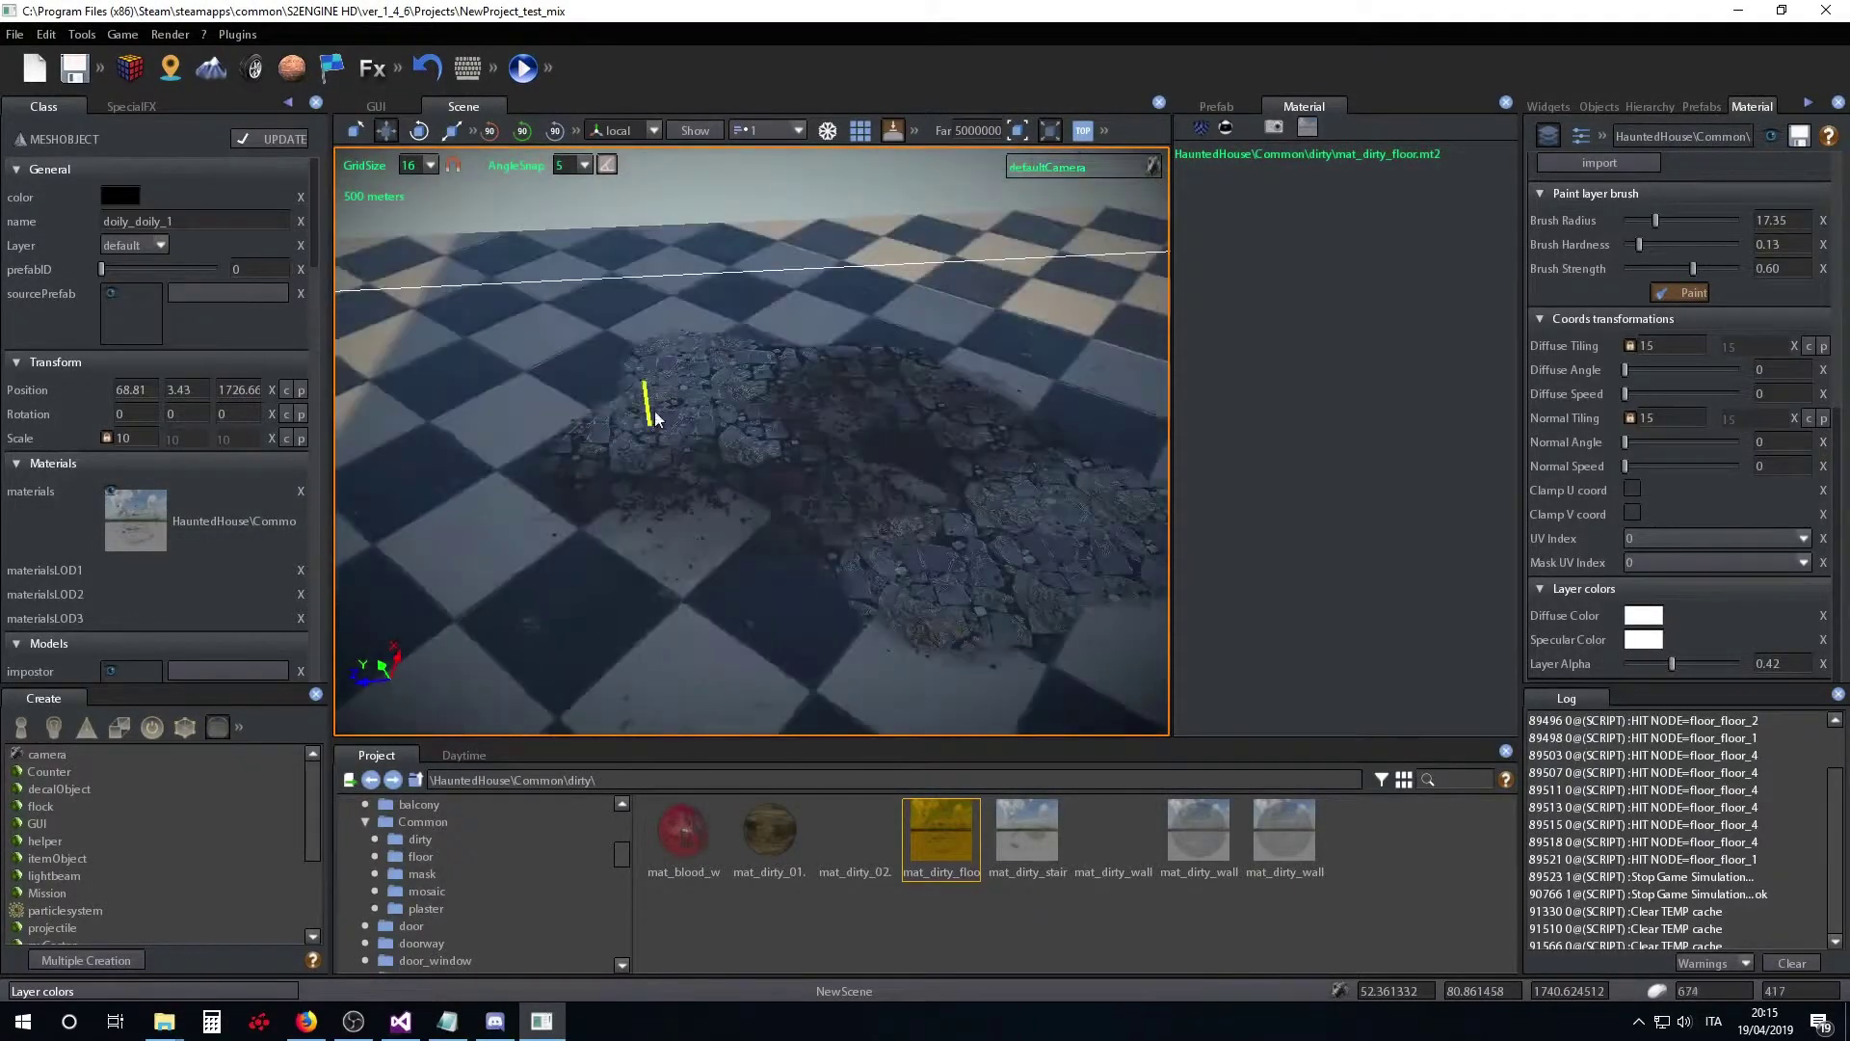
- Drop layer 1's alpha to 0.02, check the patch on the floor, and raise the alpha partway again
left_click_drag(1672, 663, 1627, 670)
right_click_drag(750, 517, 784, 520)
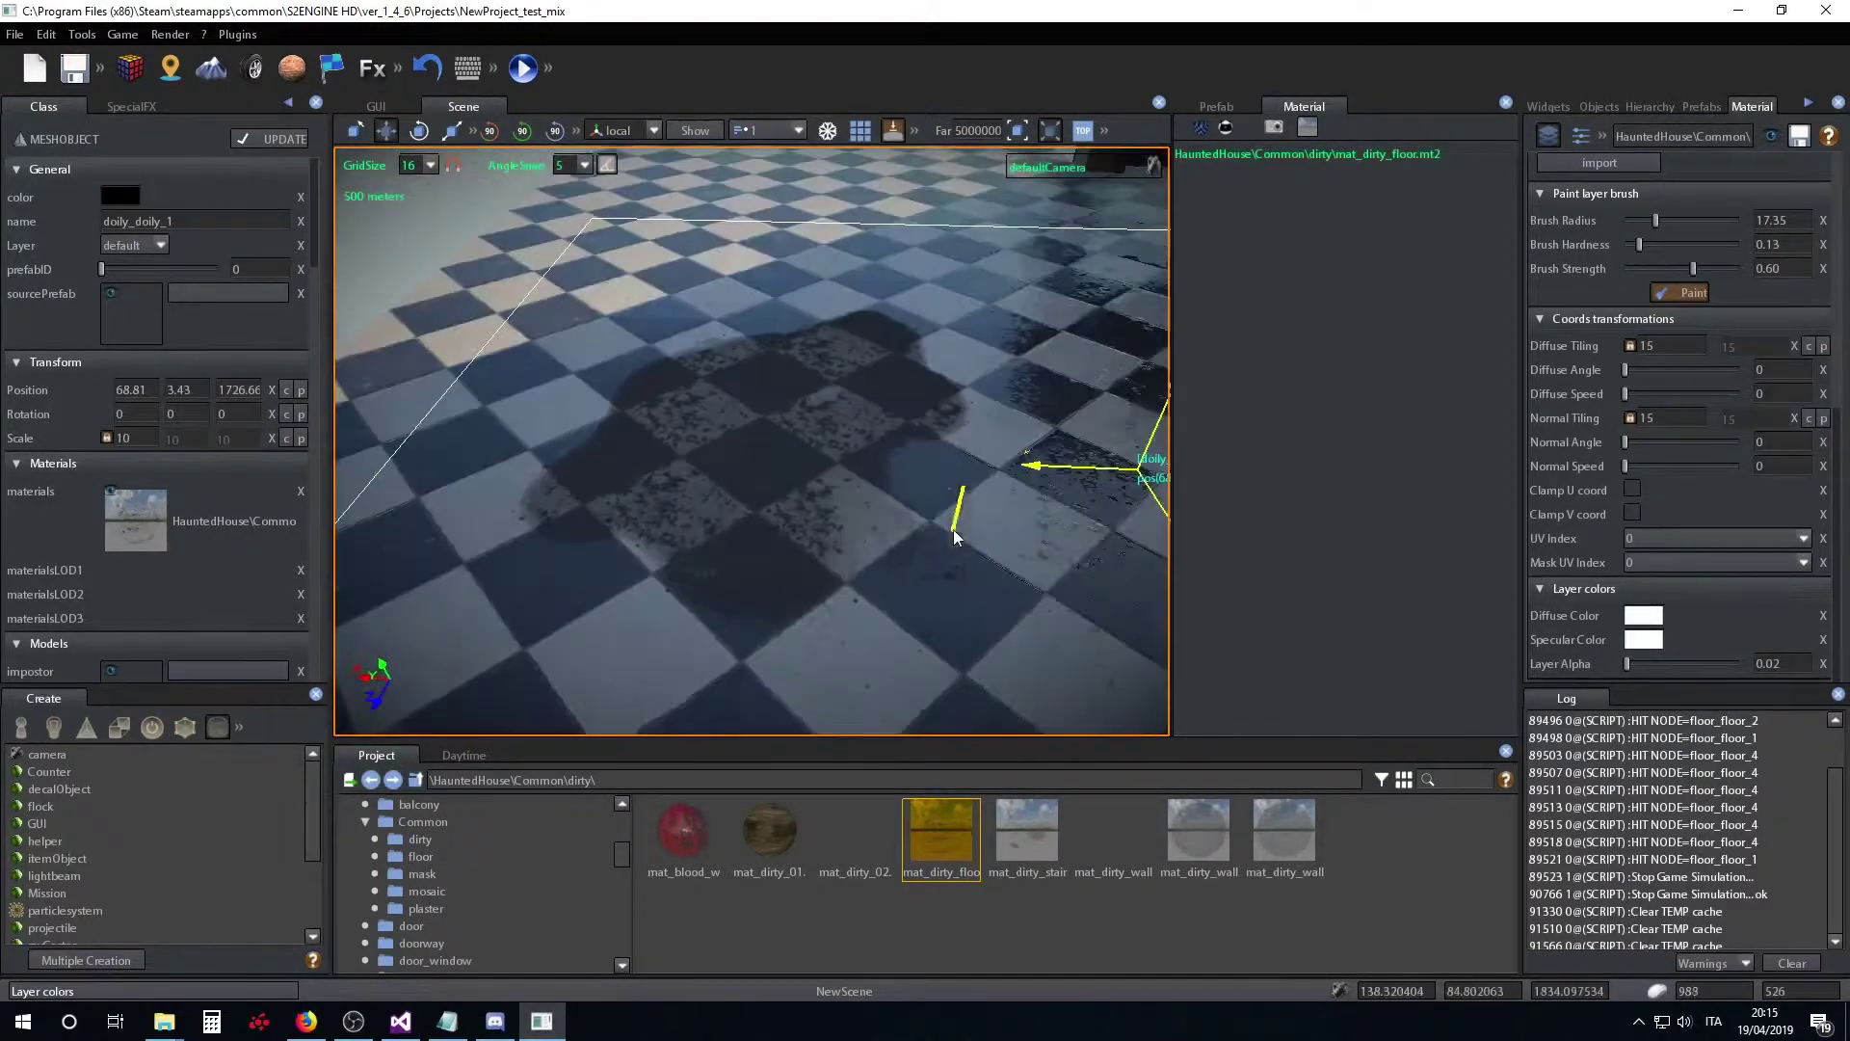
mouse_move(1626, 665)
left_mouse_down()
mouse_move(1678, 661)
mouse_move(1654, 667)
left_mouse_up()
- Paint a second layer 1 debris patch beside the large one and extend it, comparing layer 0's mask between strokes
scroll(1659, 530, "up", 5)
right_click_drag(838, 448, 884, 450)
scroll(1600, 193, "up", 1)
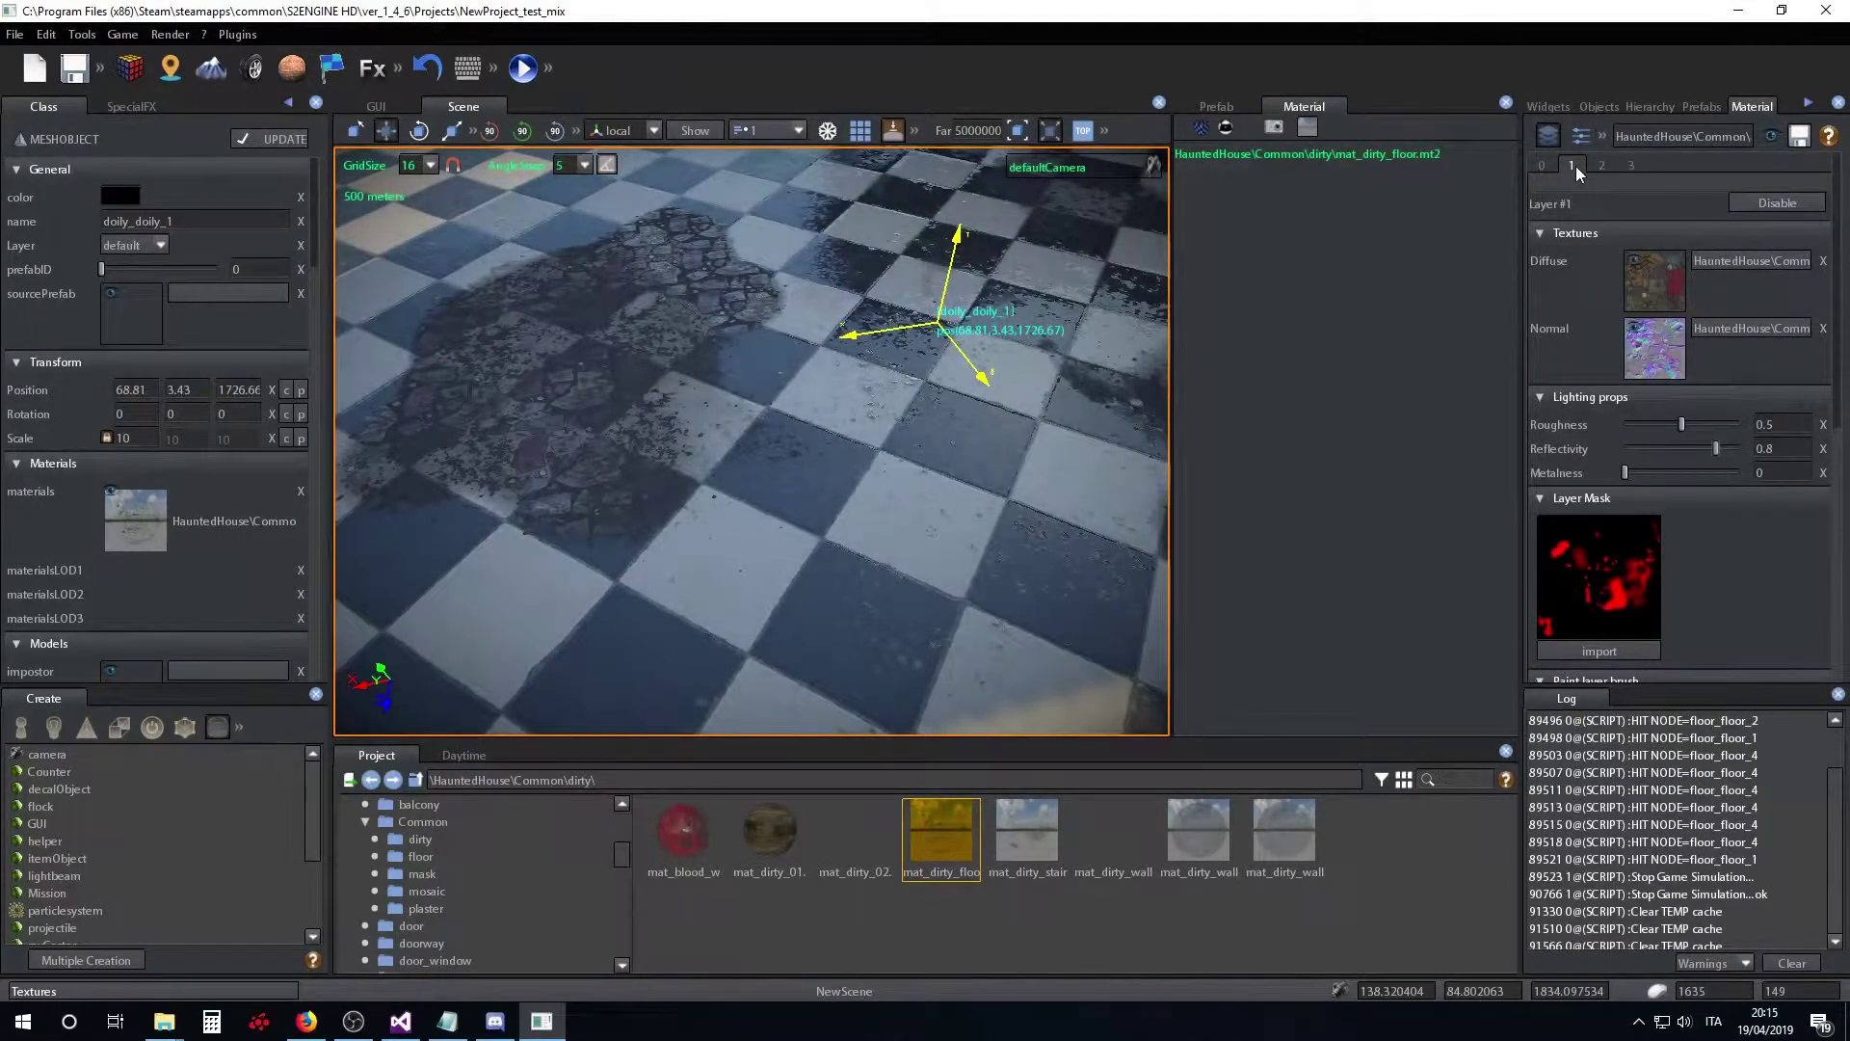
mouse_move(873, 557)
left_mouse_down()
mouse_move(964, 539)
mouse_move(992, 455)
mouse_move(794, 376)
left_mouse_up()
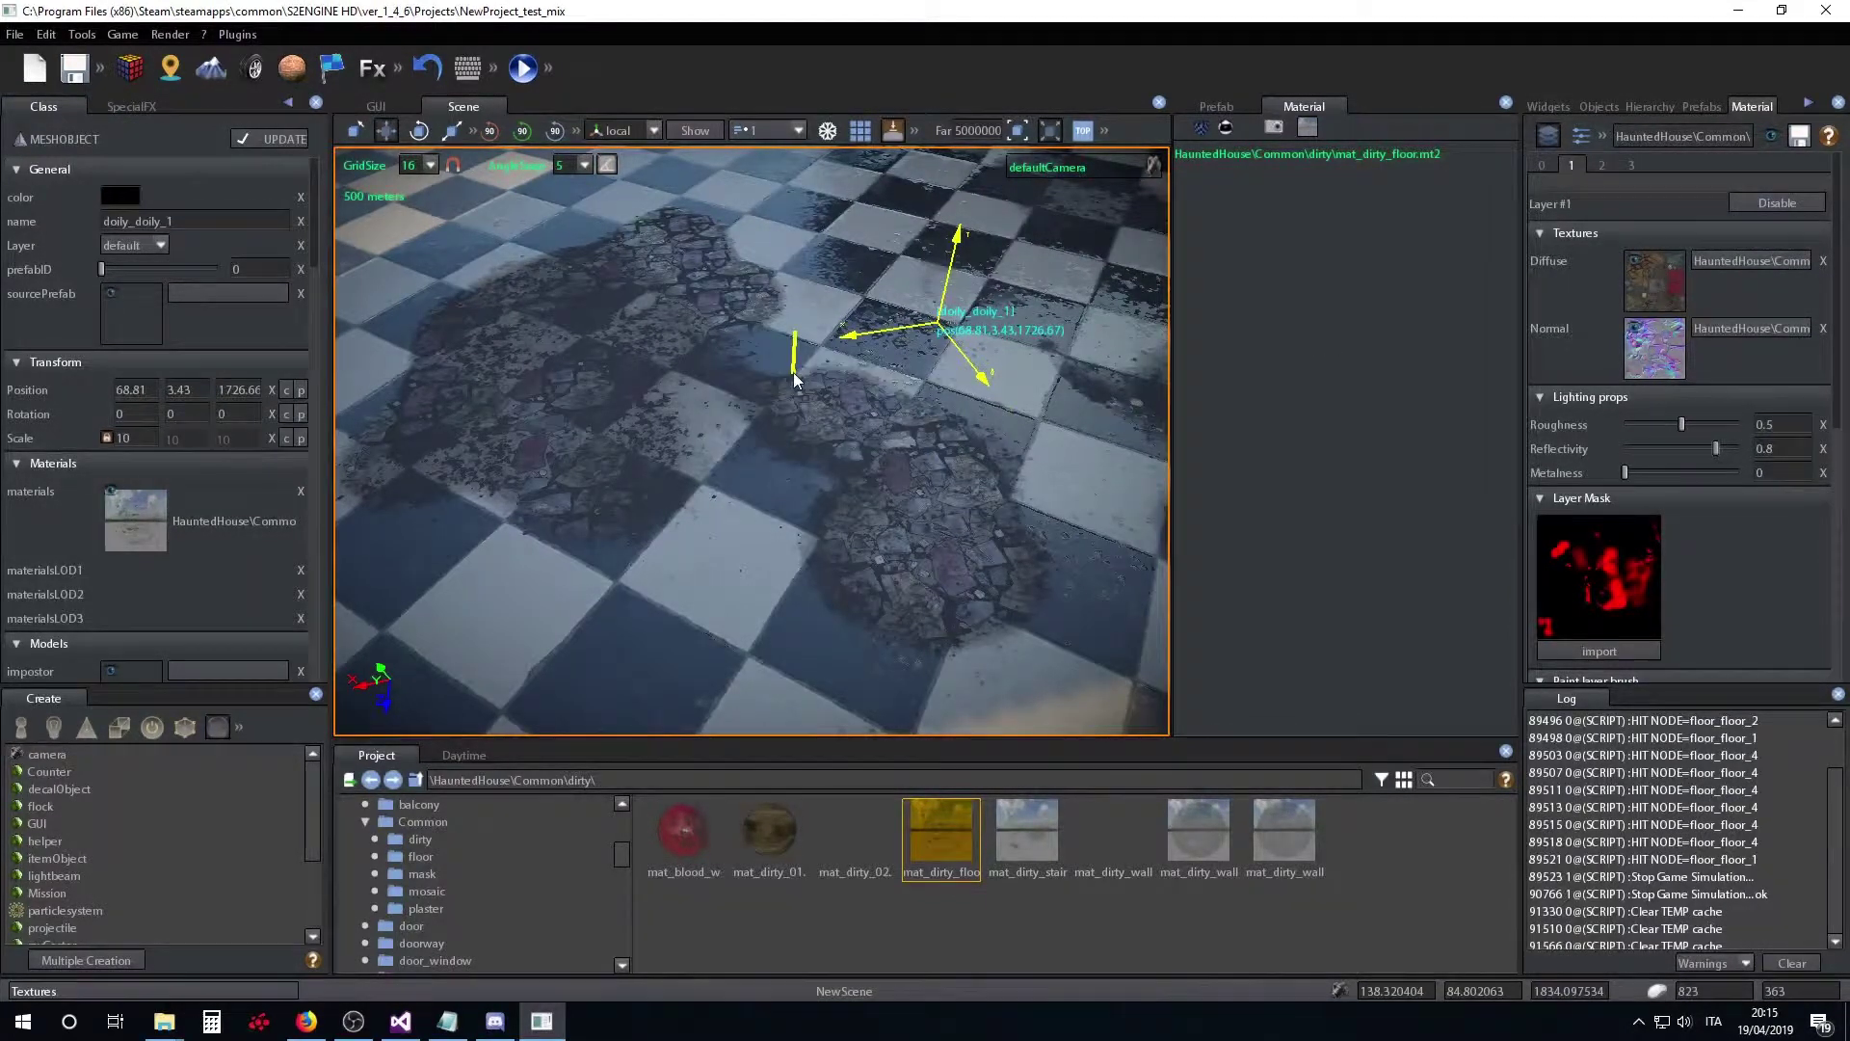
left_click(1548, 170)
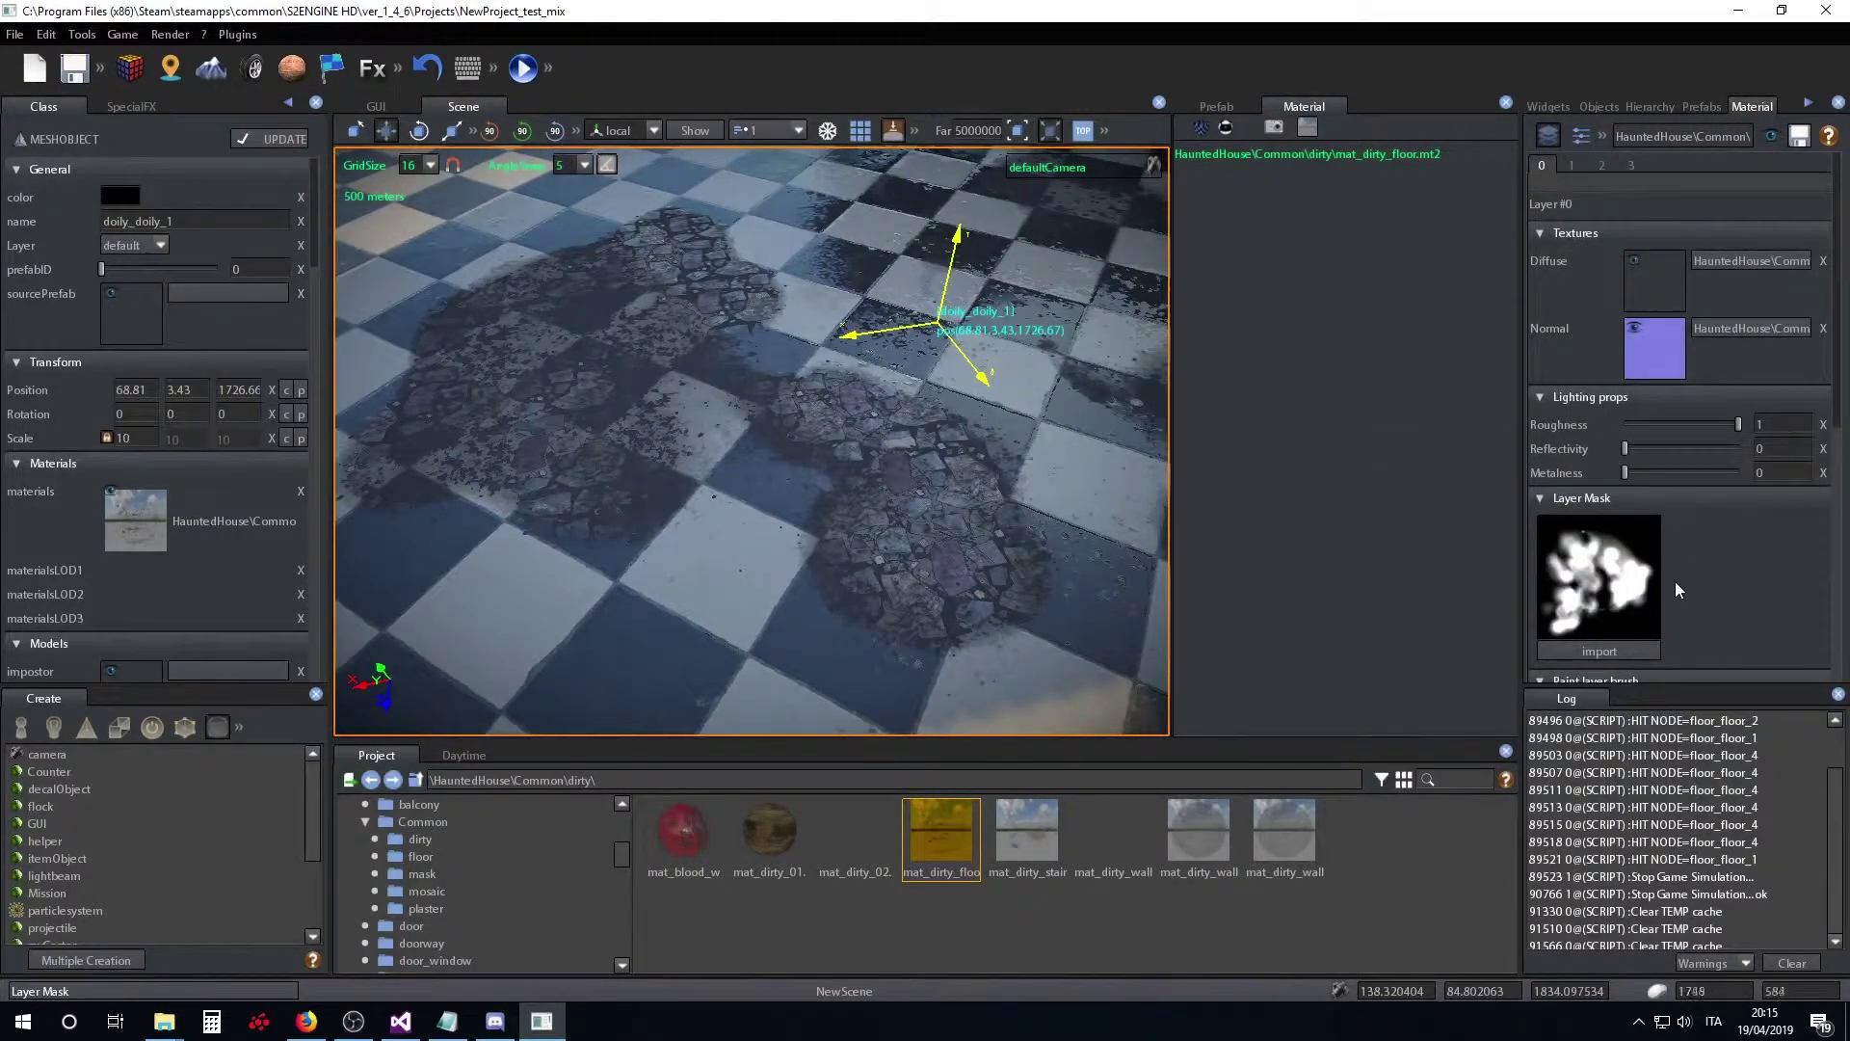
left_click(1571, 164)
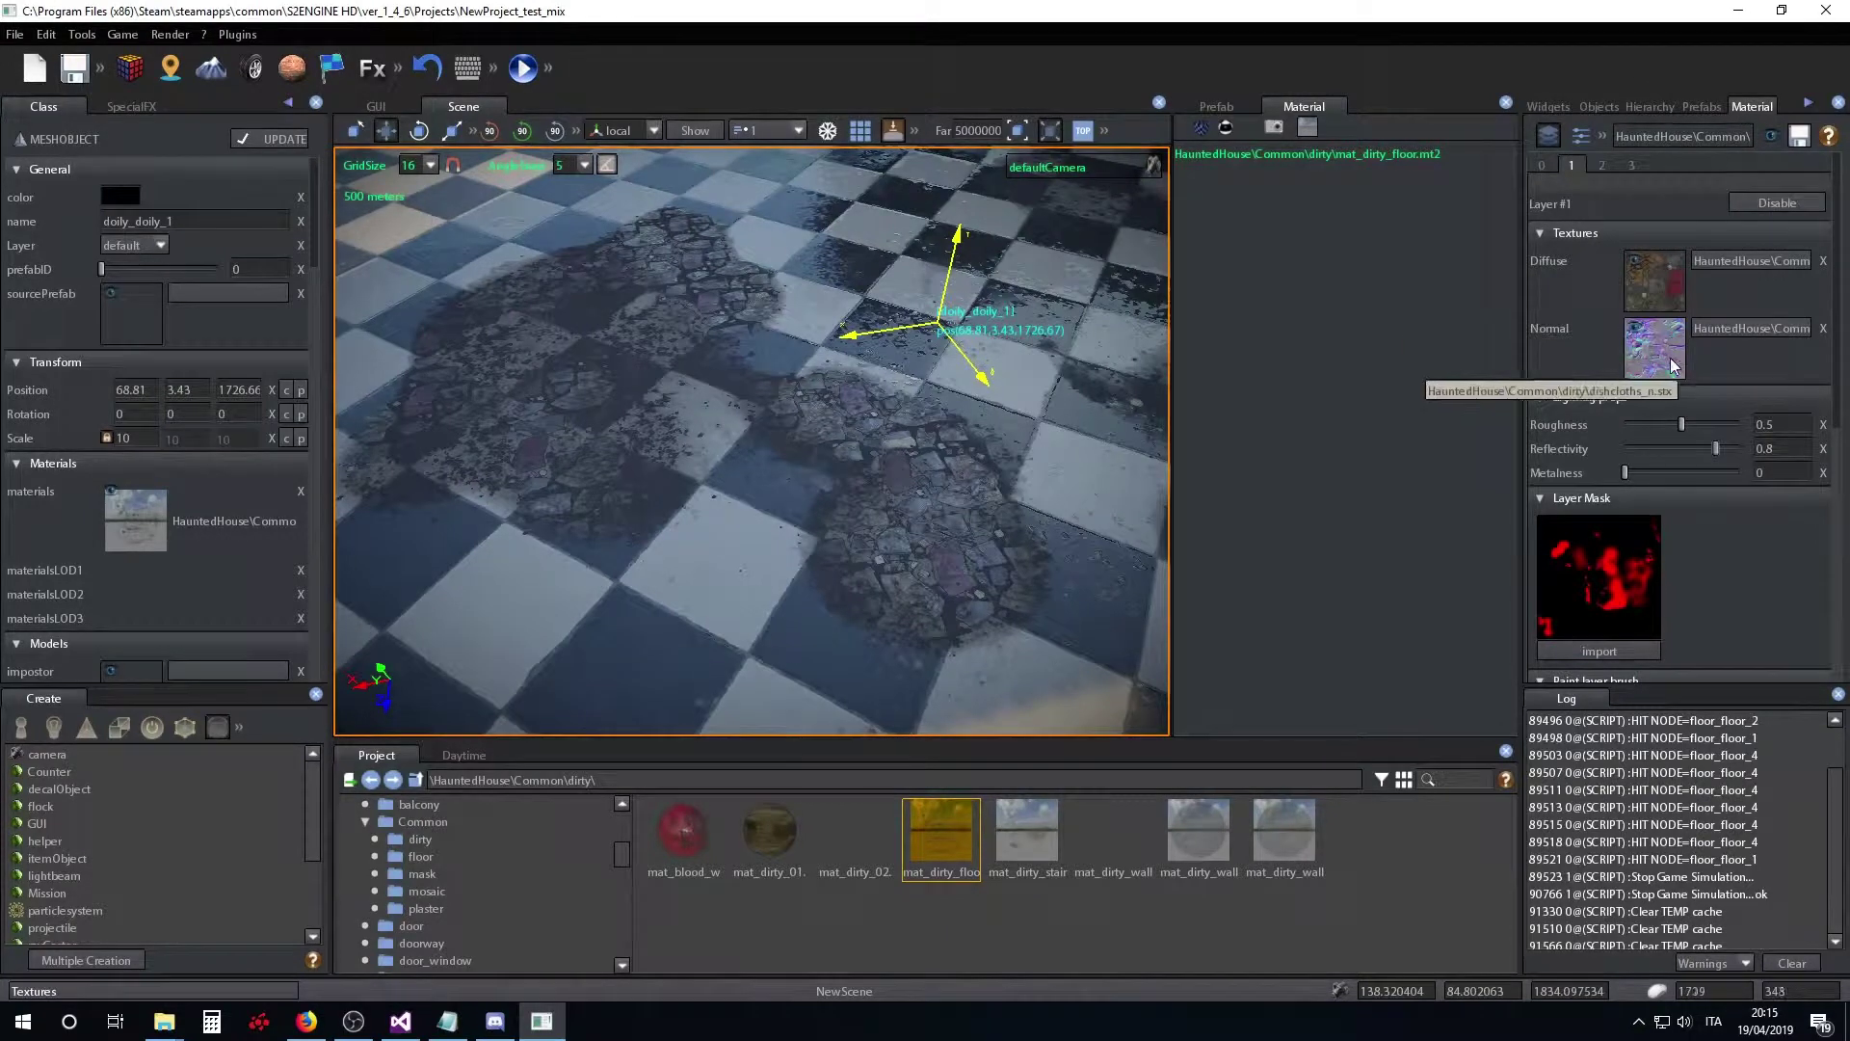
mouse_move(1025, 466)
left_mouse_down()
mouse_move(1043, 461)
mouse_move(1041, 386)
mouse_move(1114, 361)
left_mouse_up()
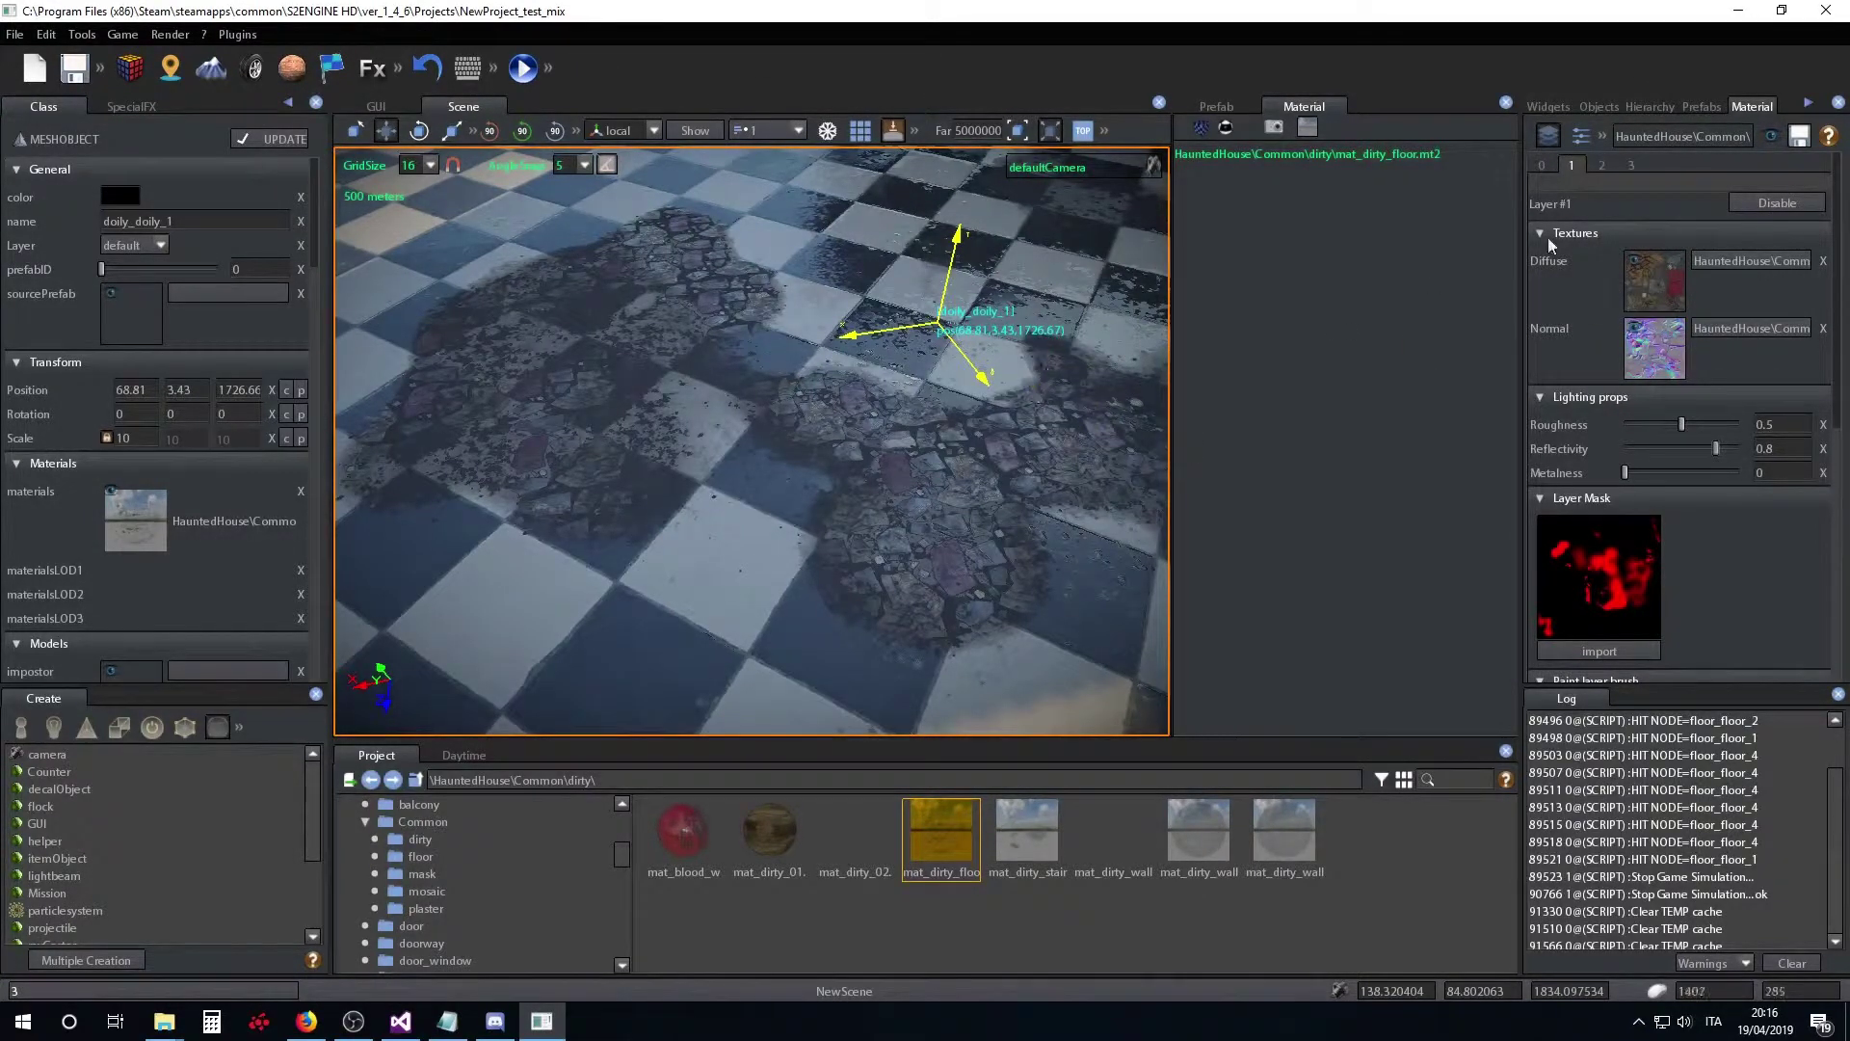
left_click(1542, 166)
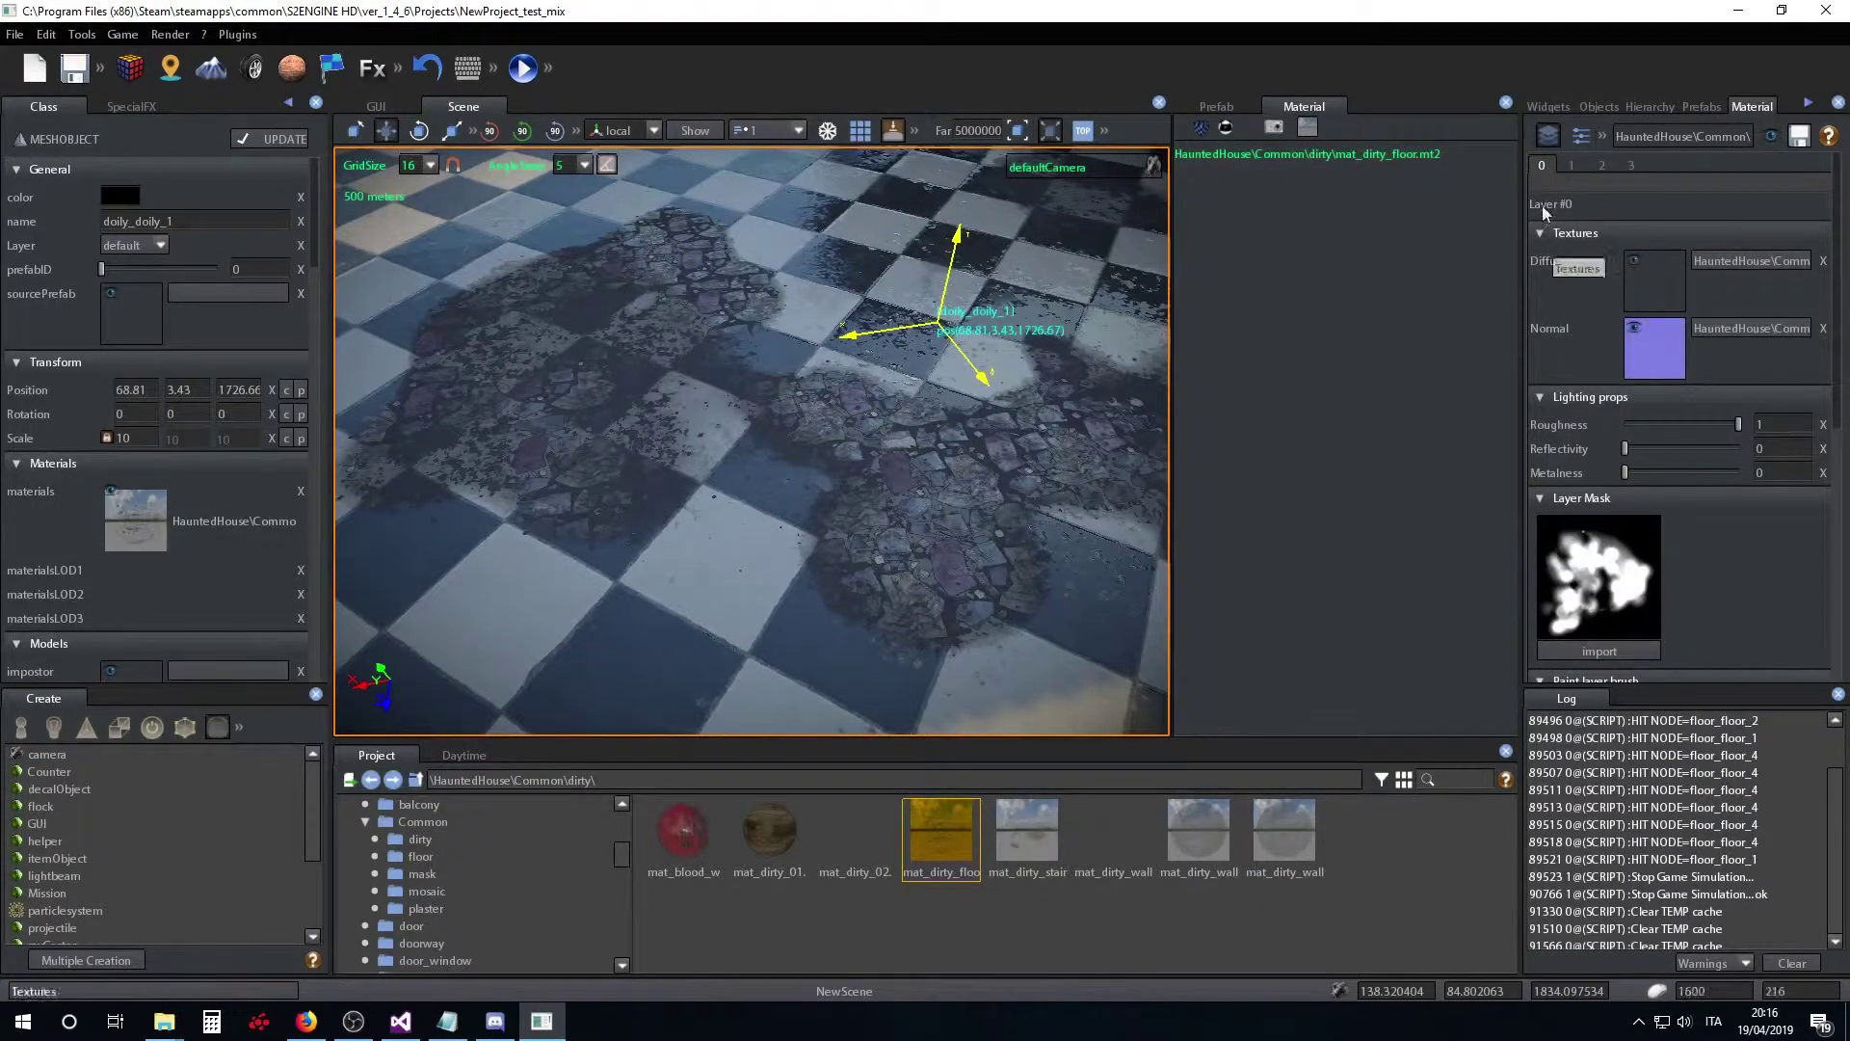
left_click(1570, 165)
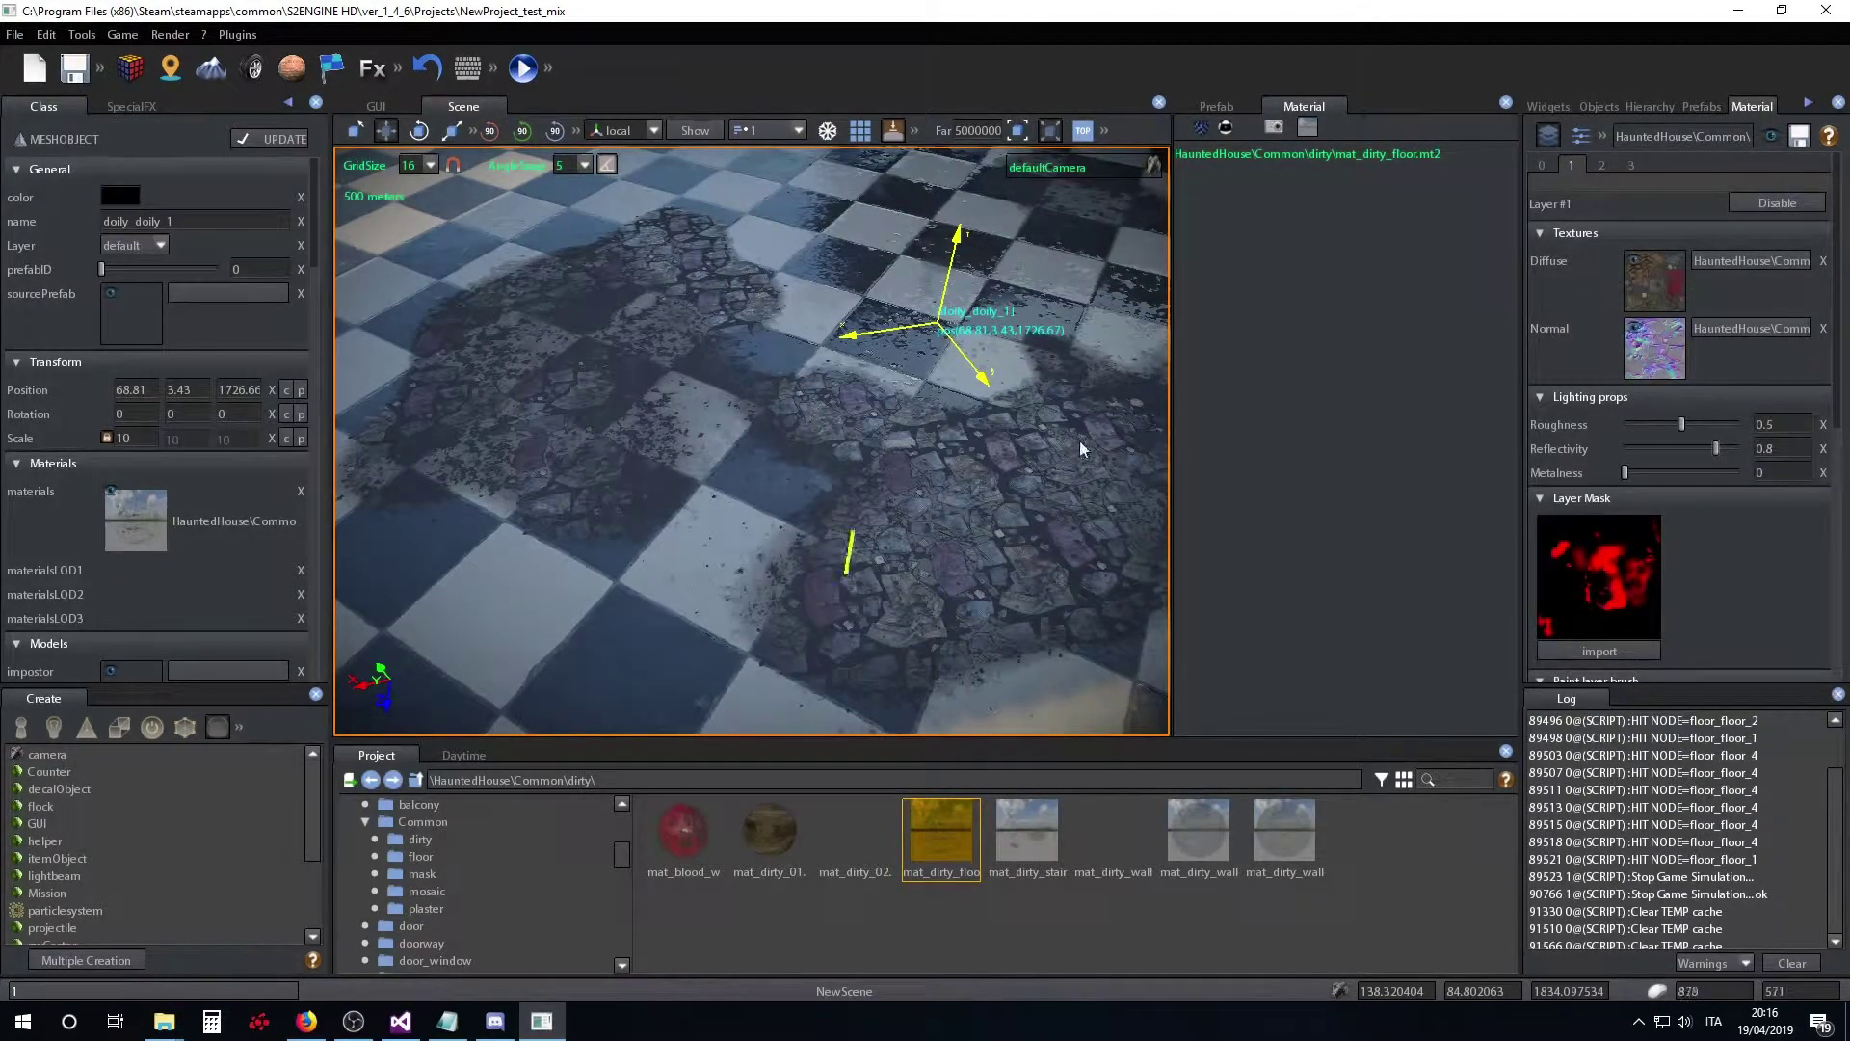
- Switch to layer 0 and erase its dirt from the large patch and part of the neighbouring debris patch
left_click(1543, 165)
mouse_move(848, 587)
left_mouse_down()
mouse_move(873, 617)
mouse_move(976, 580)
mouse_move(830, 459)
mouse_move(836, 386)
mouse_move(702, 258)
mouse_move(626, 231)
mouse_move(501, 280)
mouse_move(840, 321)
left_mouse_up()
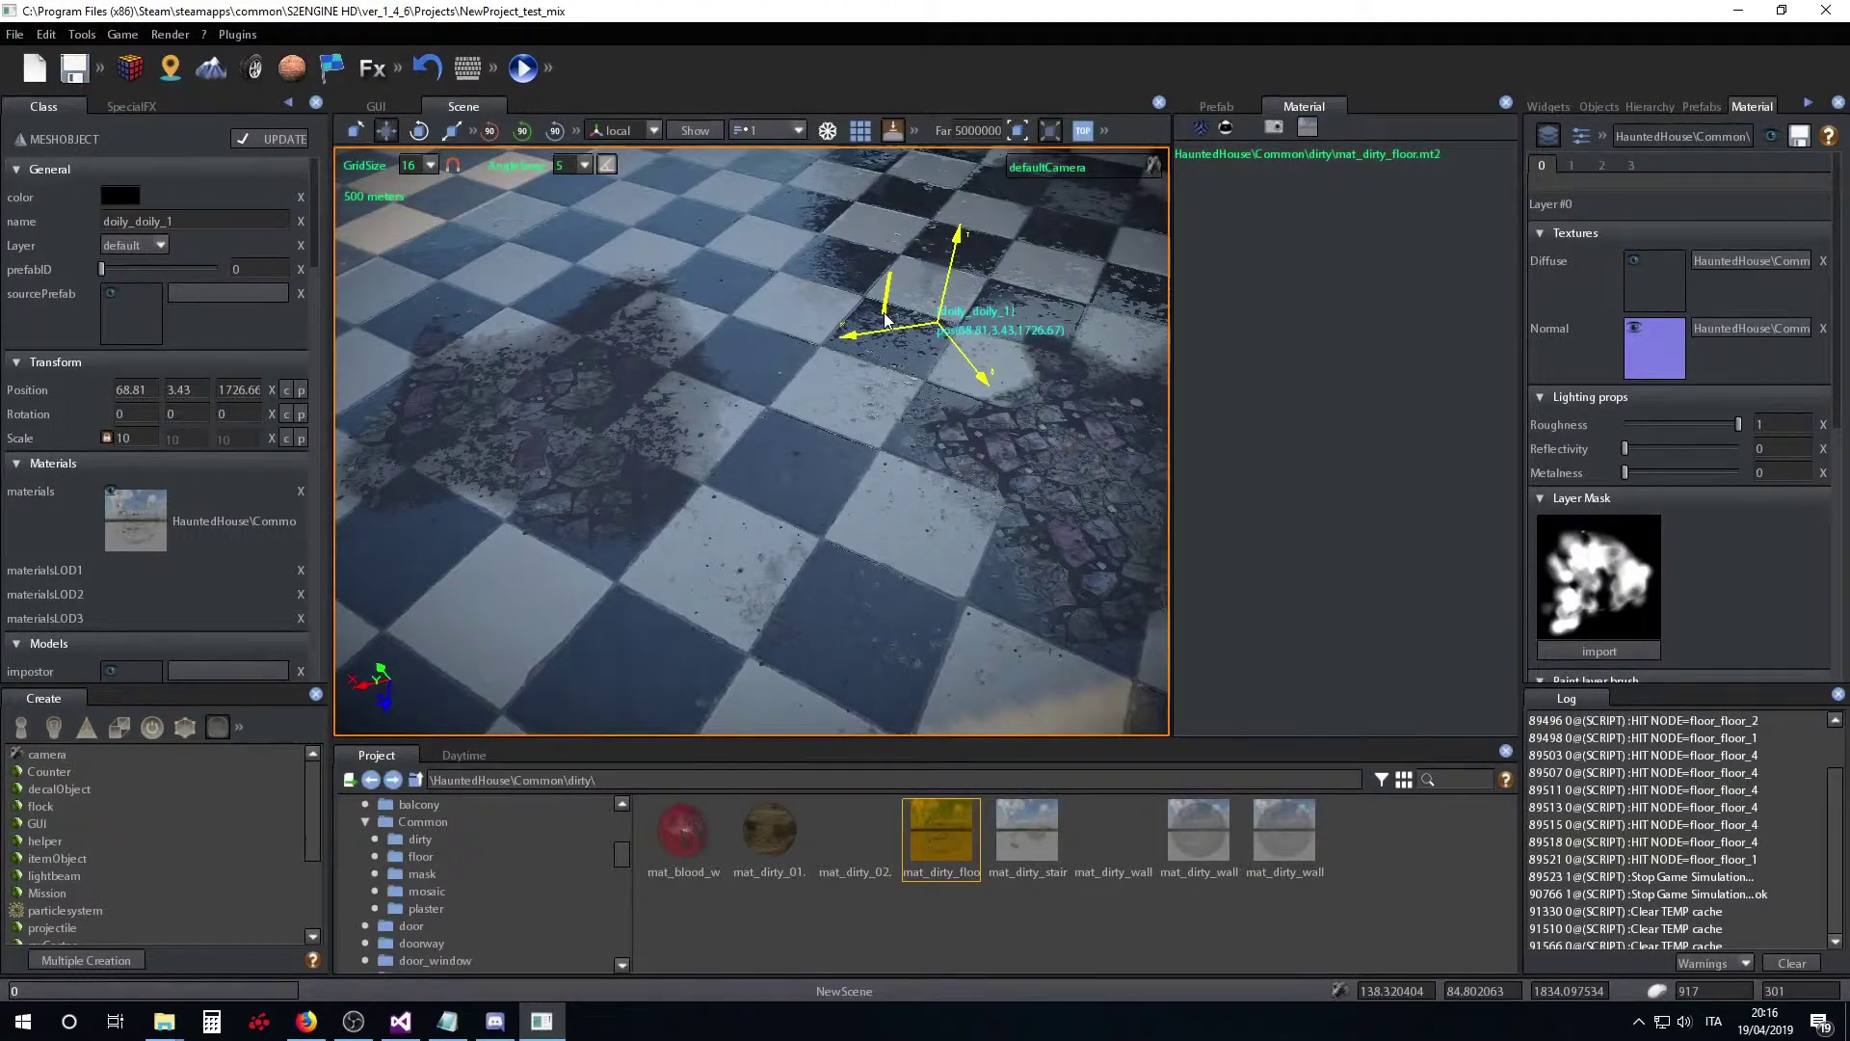
mouse_move(436, 422)
left_mouse_down()
mouse_move(438, 344)
mouse_move(424, 480)
mouse_move(587, 538)
mouse_move(580, 424)
mouse_move(690, 407)
left_mouse_up()
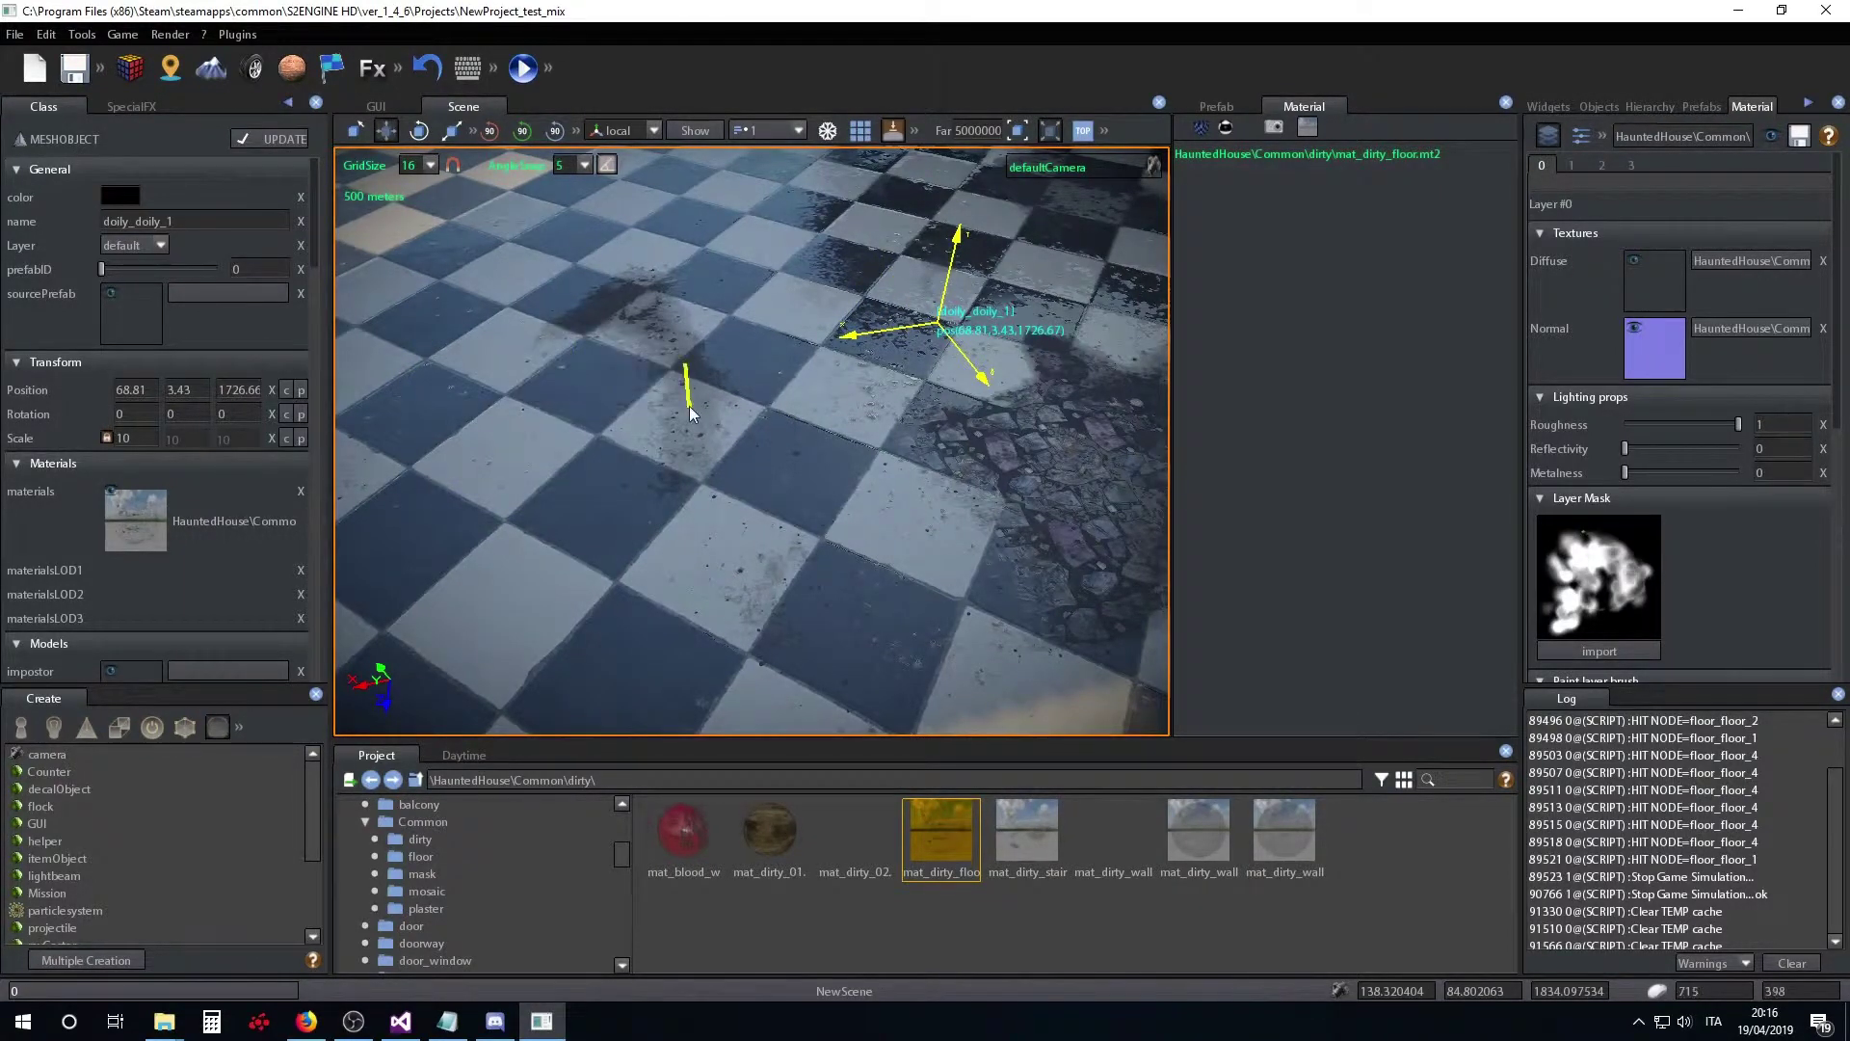
mouse_move(1022, 503)
left_mouse_down()
mouse_move(1019, 455)
mouse_move(1027, 530)
left_mouse_up()
right_click_drag(992, 535, 1027, 542)
mouse_move(1028, 547)
left_mouse_down()
mouse_move(934, 453)
mouse_move(859, 416)
mouse_move(895, 583)
mouse_move(702, 496)
mouse_move(709, 516)
mouse_move(835, 407)
mouse_move(866, 419)
mouse_move(940, 587)
mouse_move(693, 665)
mouse_move(829, 704)
left_mouse_up()
- Erase layer 1's debris and the underlying layer 0 dirt from the remaining patch near the doily's pivot
left_click(1571, 167)
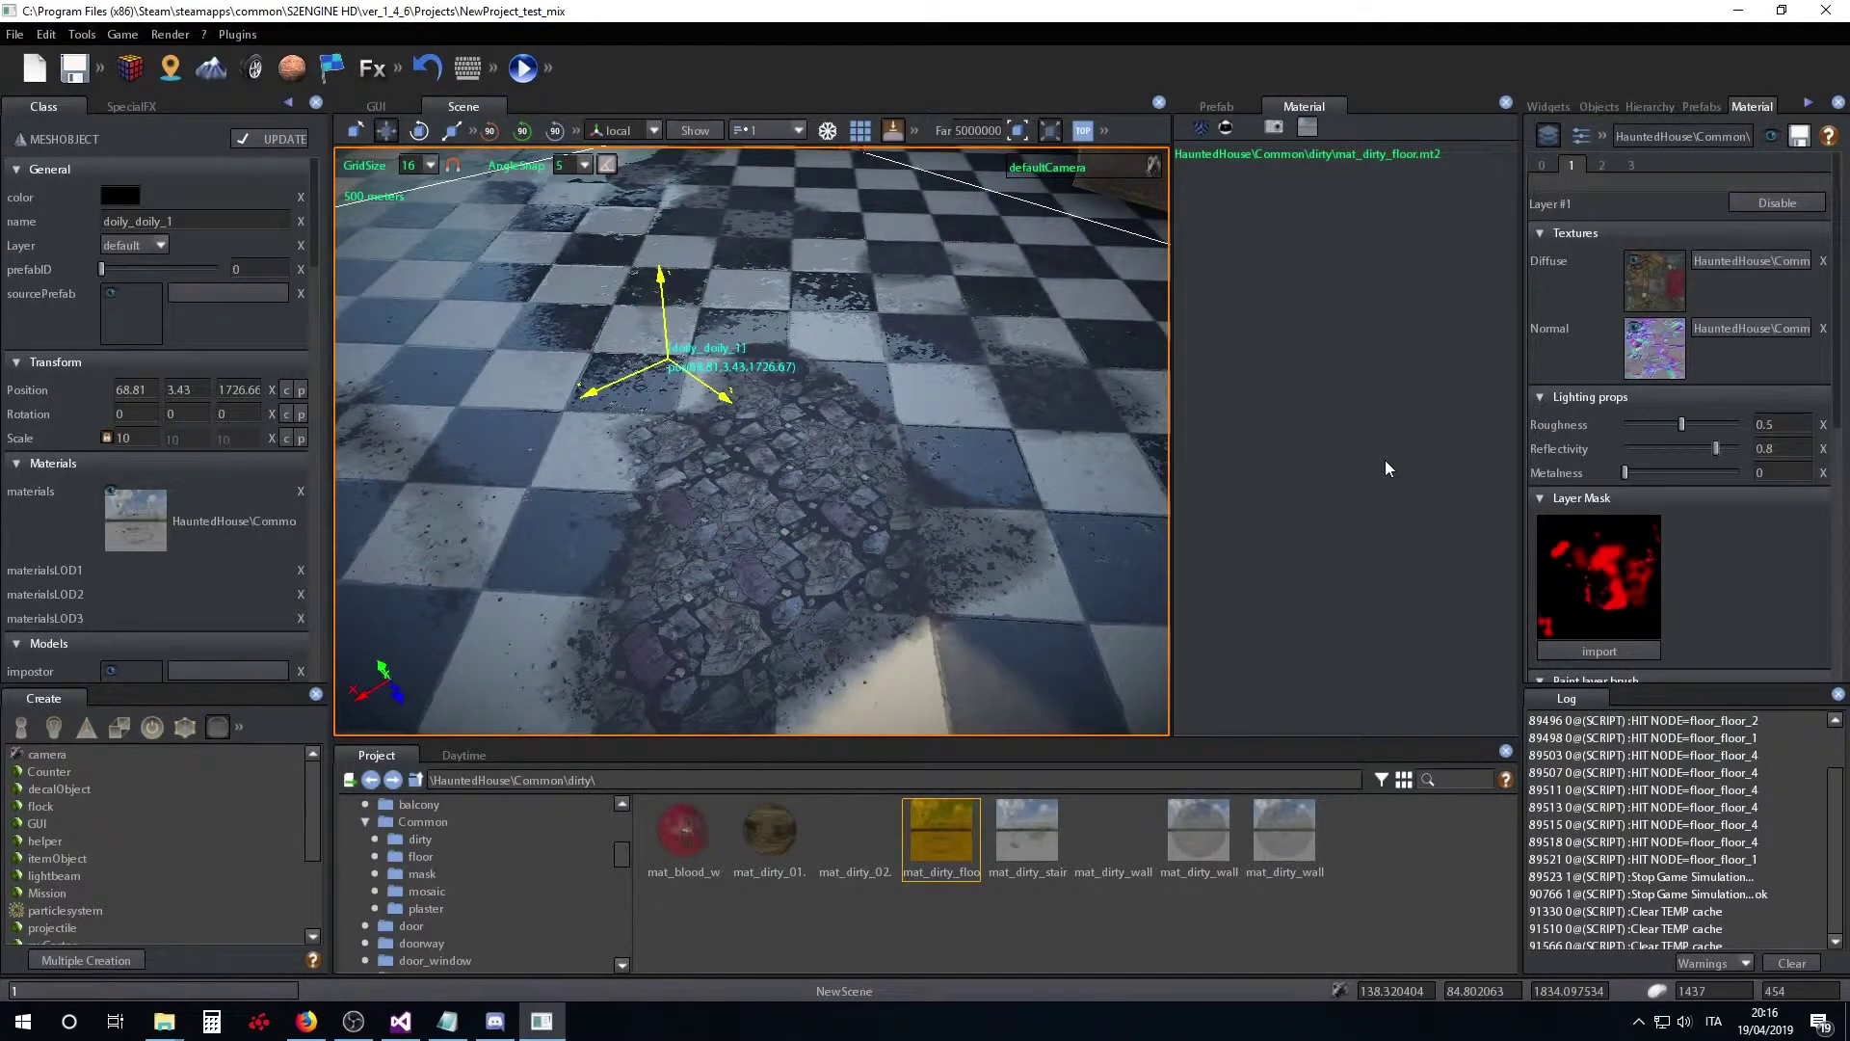
mouse_move(864, 623)
left_mouse_down()
mouse_move(720, 615)
mouse_move(793, 414)
mouse_move(929, 502)
mouse_move(740, 648)
mouse_move(737, 525)
mouse_move(644, 460)
mouse_move(677, 460)
left_mouse_up()
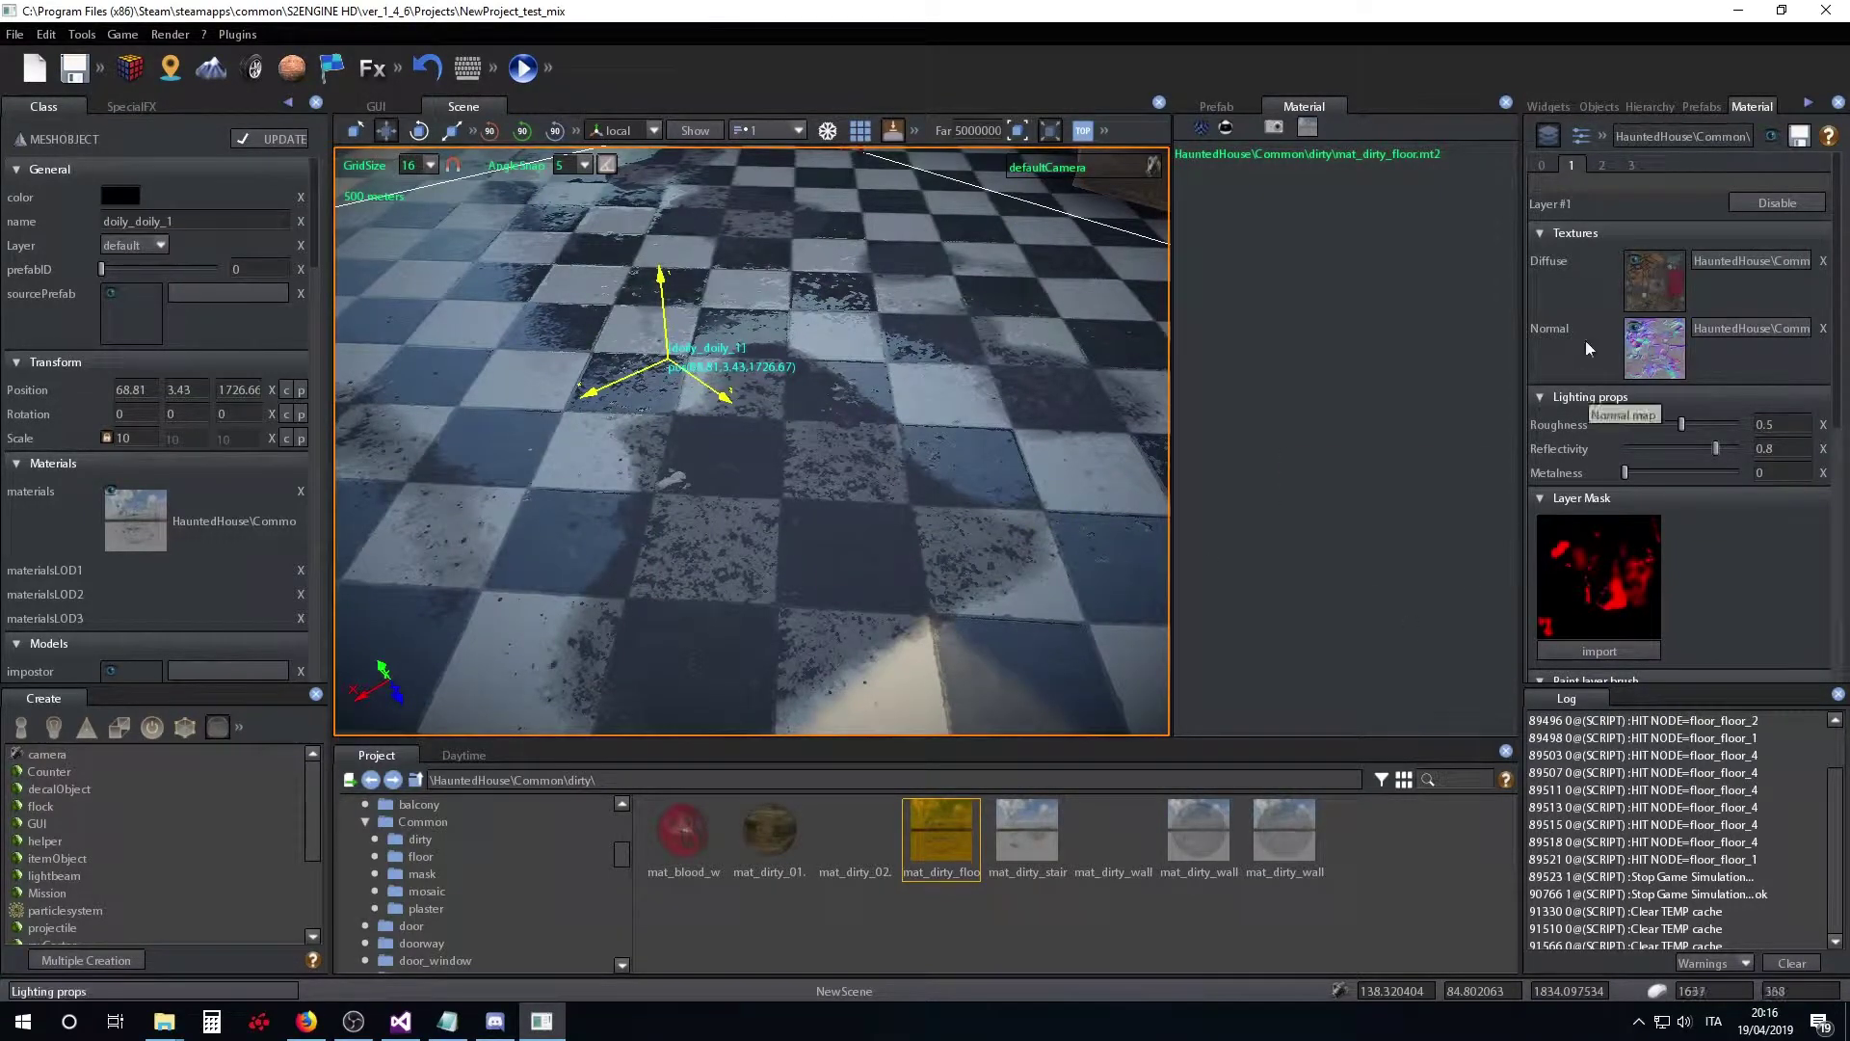
left_click(1543, 164)
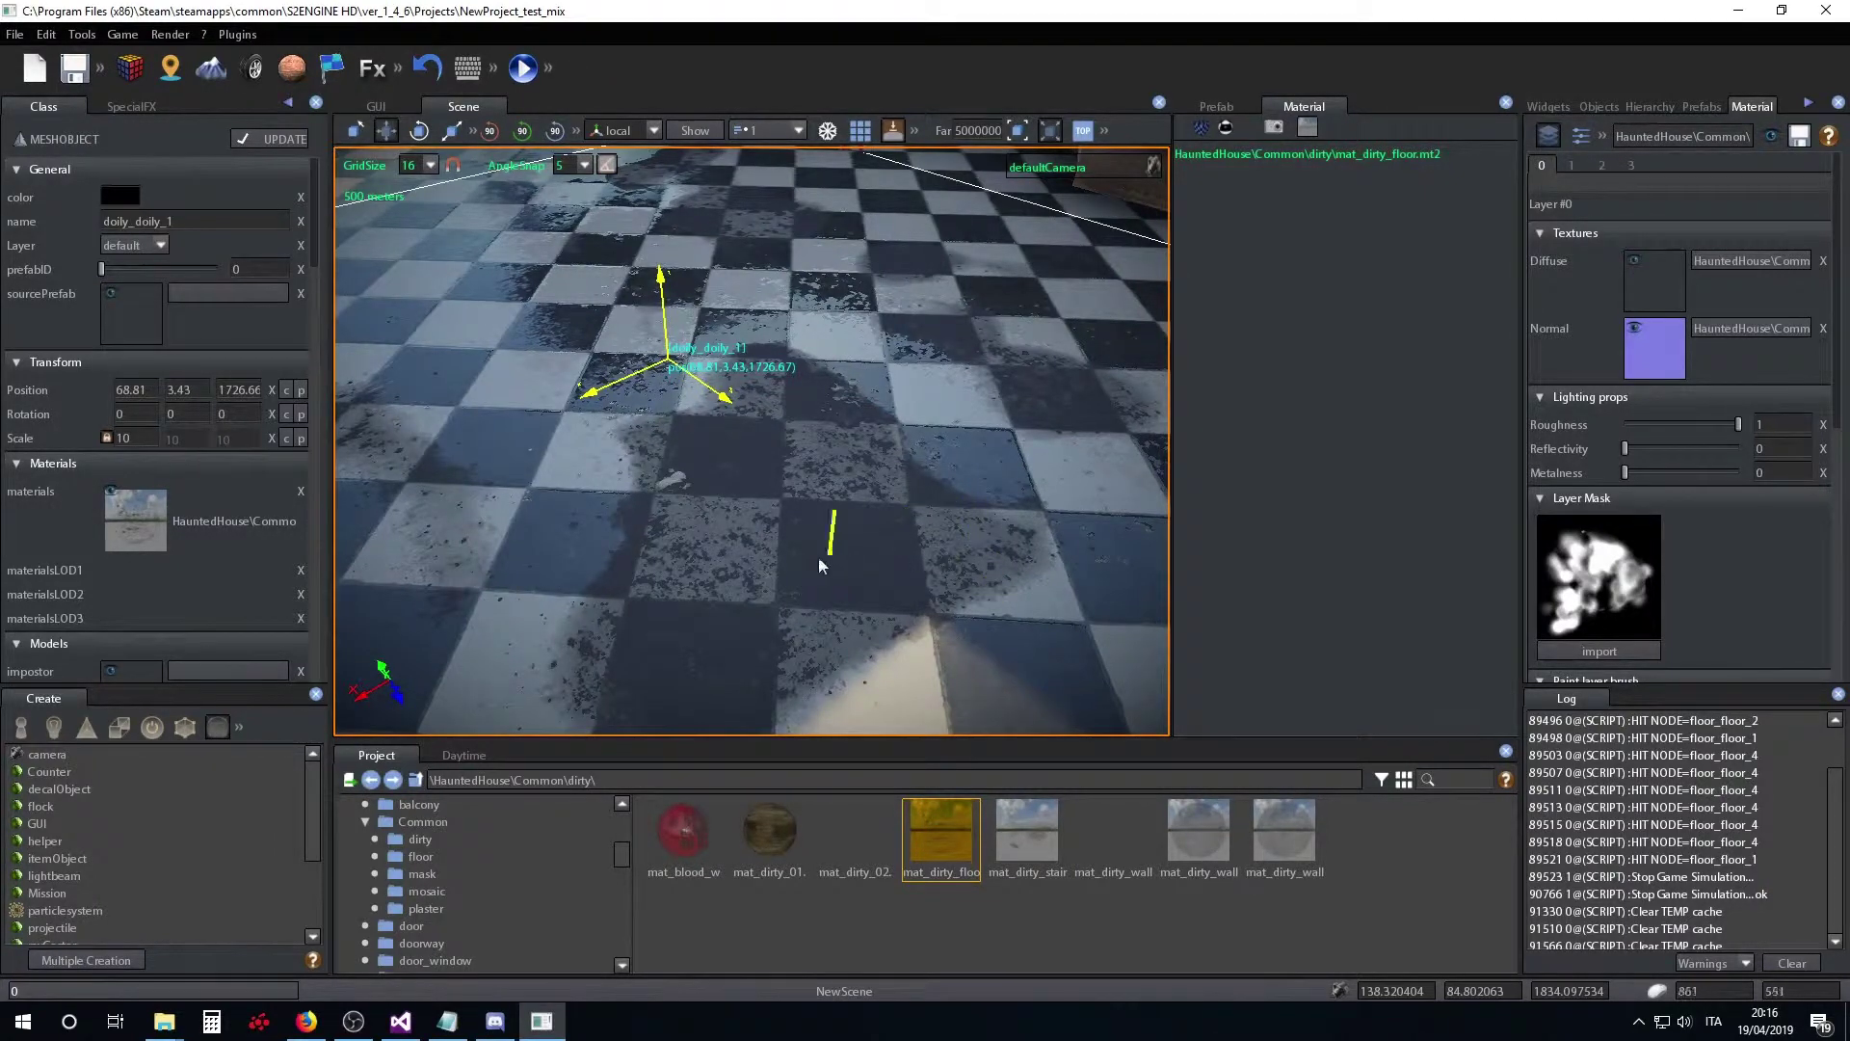
mouse_move(718, 559)
left_mouse_down()
mouse_move(713, 694)
mouse_move(916, 588)
mouse_move(807, 438)
mouse_move(788, 742)
left_mouse_up()
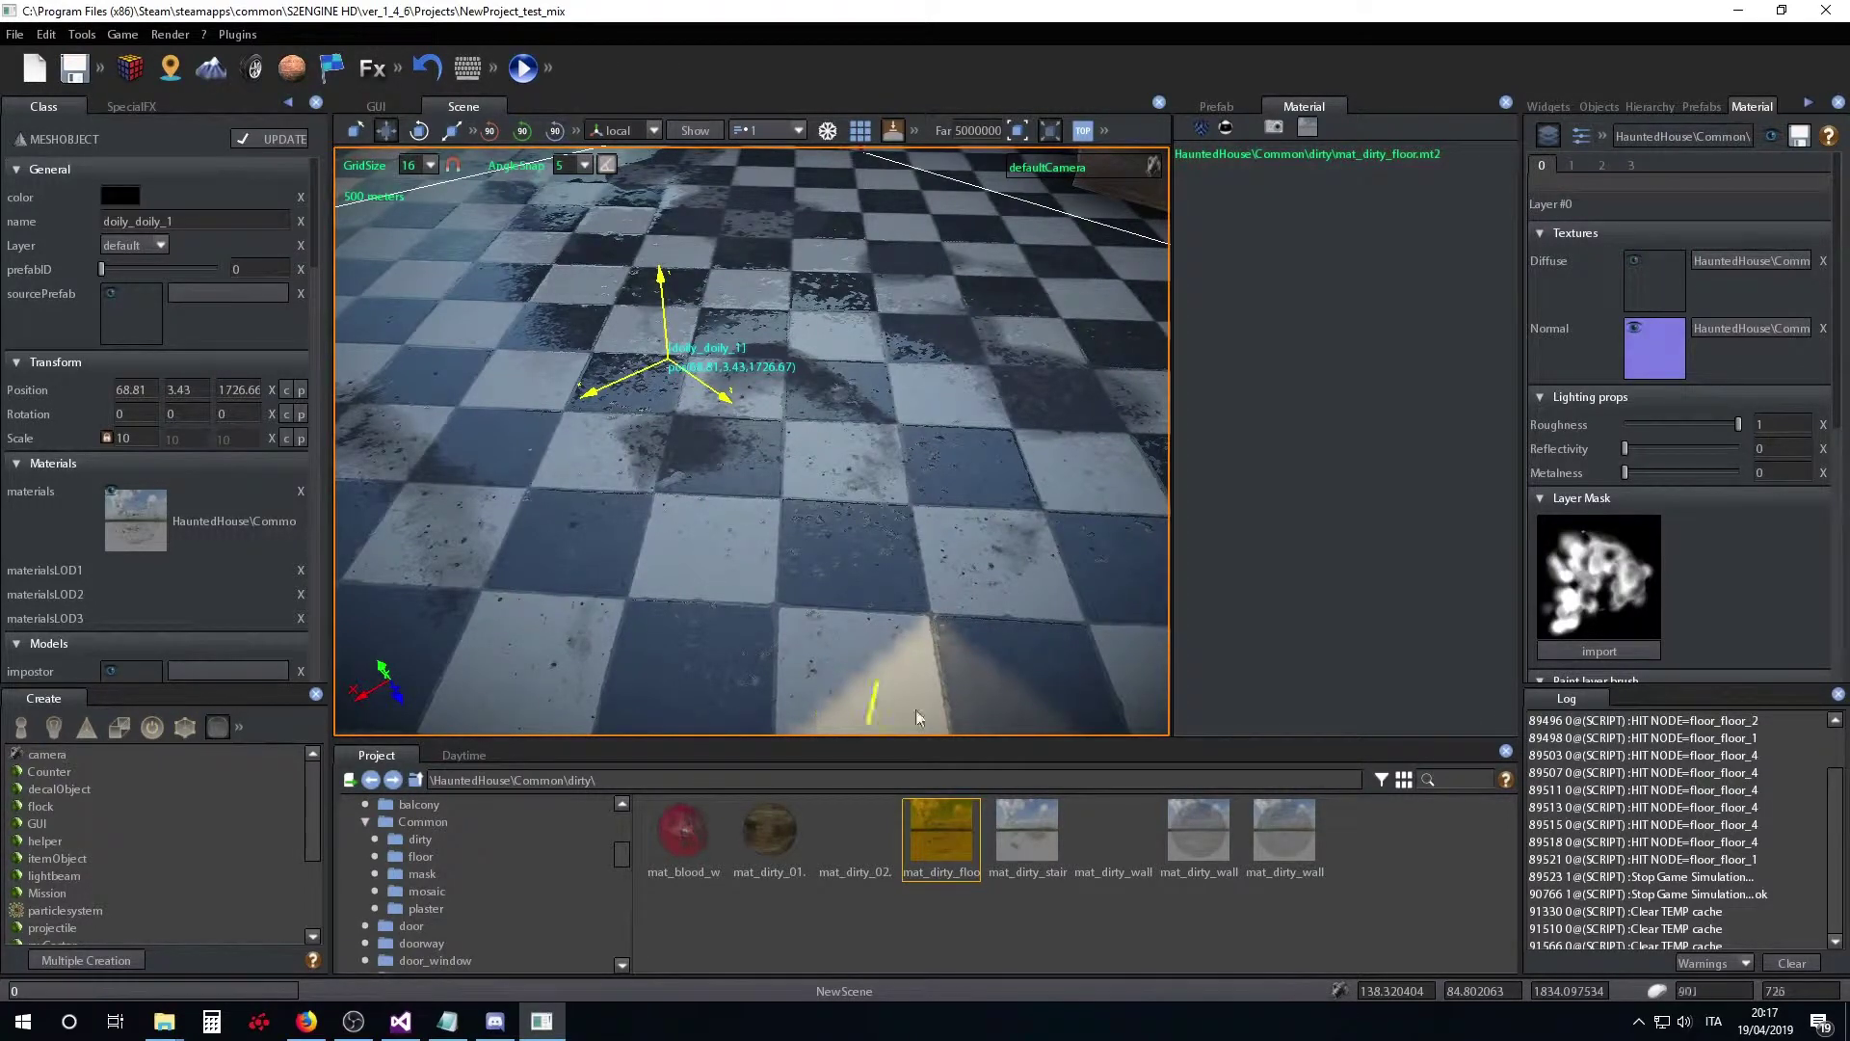
- Switch to layer 1 and paint a fresh debris patch on the cleaned tiles in front of the doily's pivot
left_click(1571, 165)
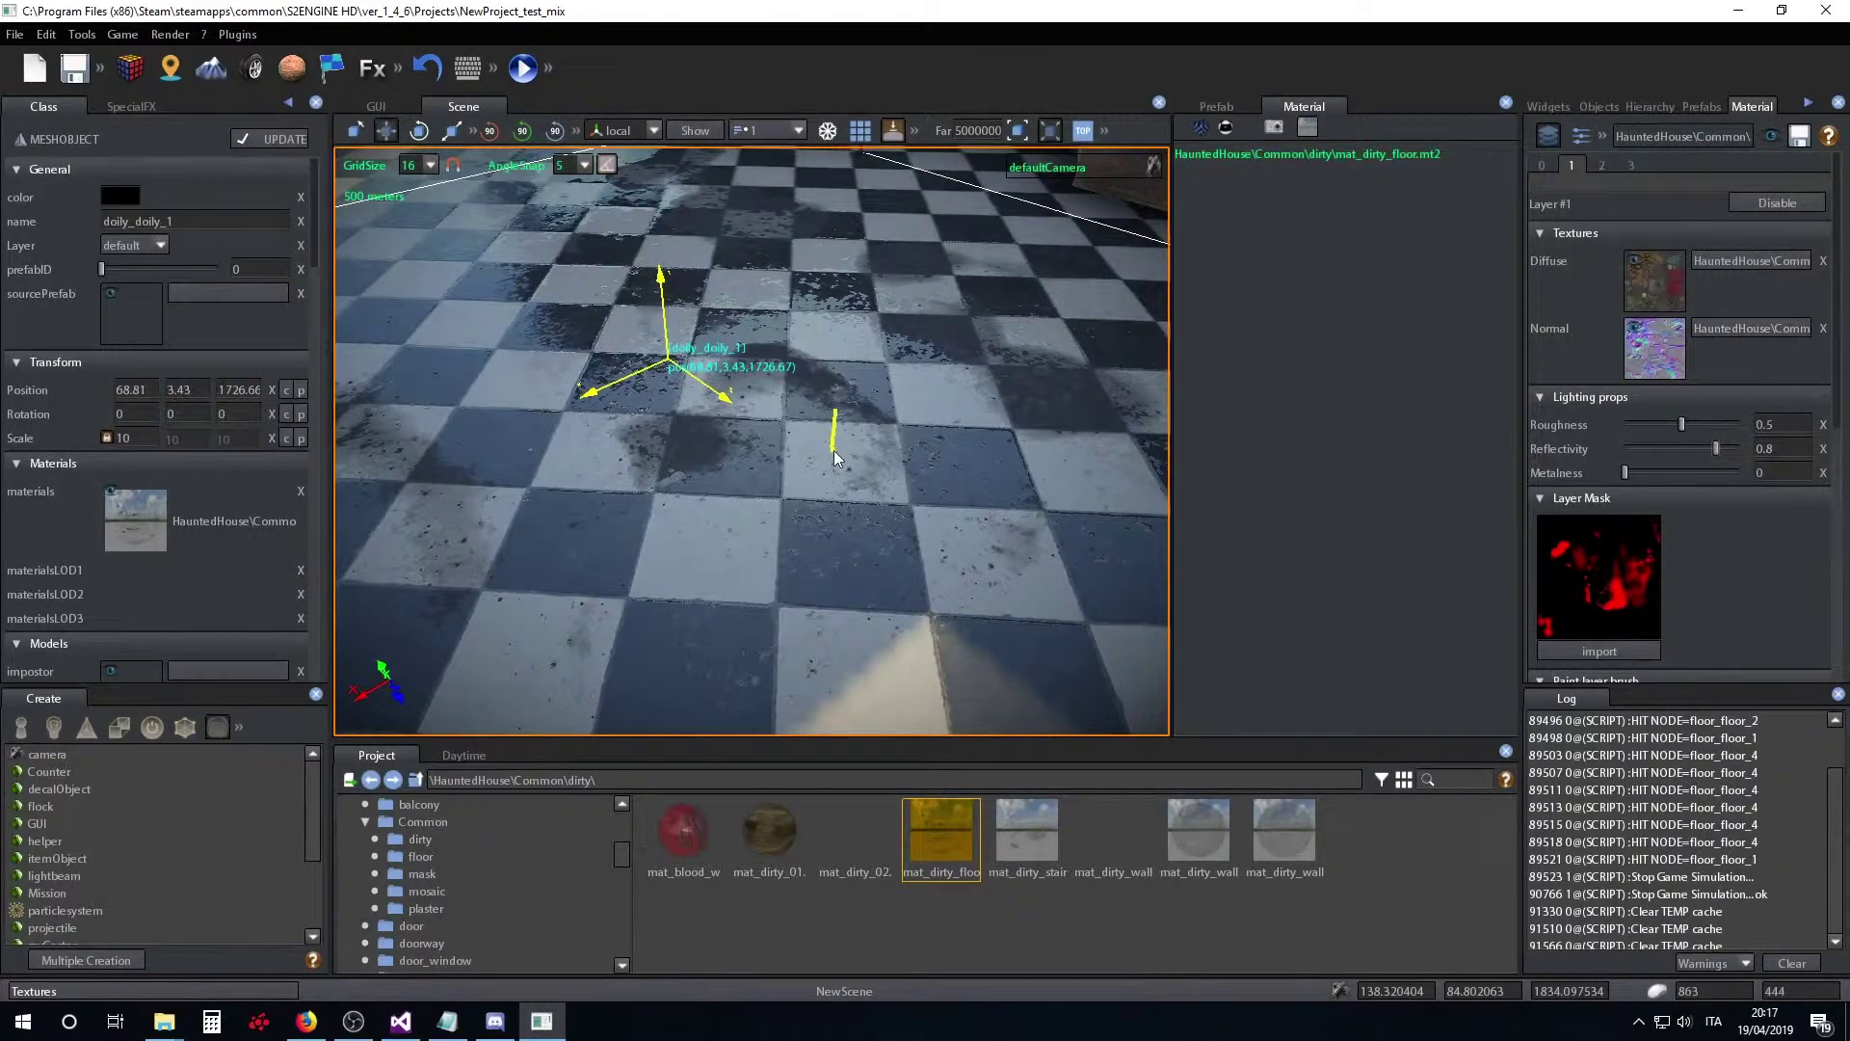
mouse_move(827, 541)
left_mouse_down()
mouse_move(896, 549)
mouse_move(852, 652)
mouse_move(761, 536)
left_mouse_up()
scroll(826, 578, "up", 5)
scroll(848, 549, "down", 5)
mouse_move(848, 549)
right_mouse_down()
mouse_move(848, 503)
mouse_move(870, 559)
mouse_move(867, 511)
right_mouse_up()
scroll(862, 552, "up", 3)
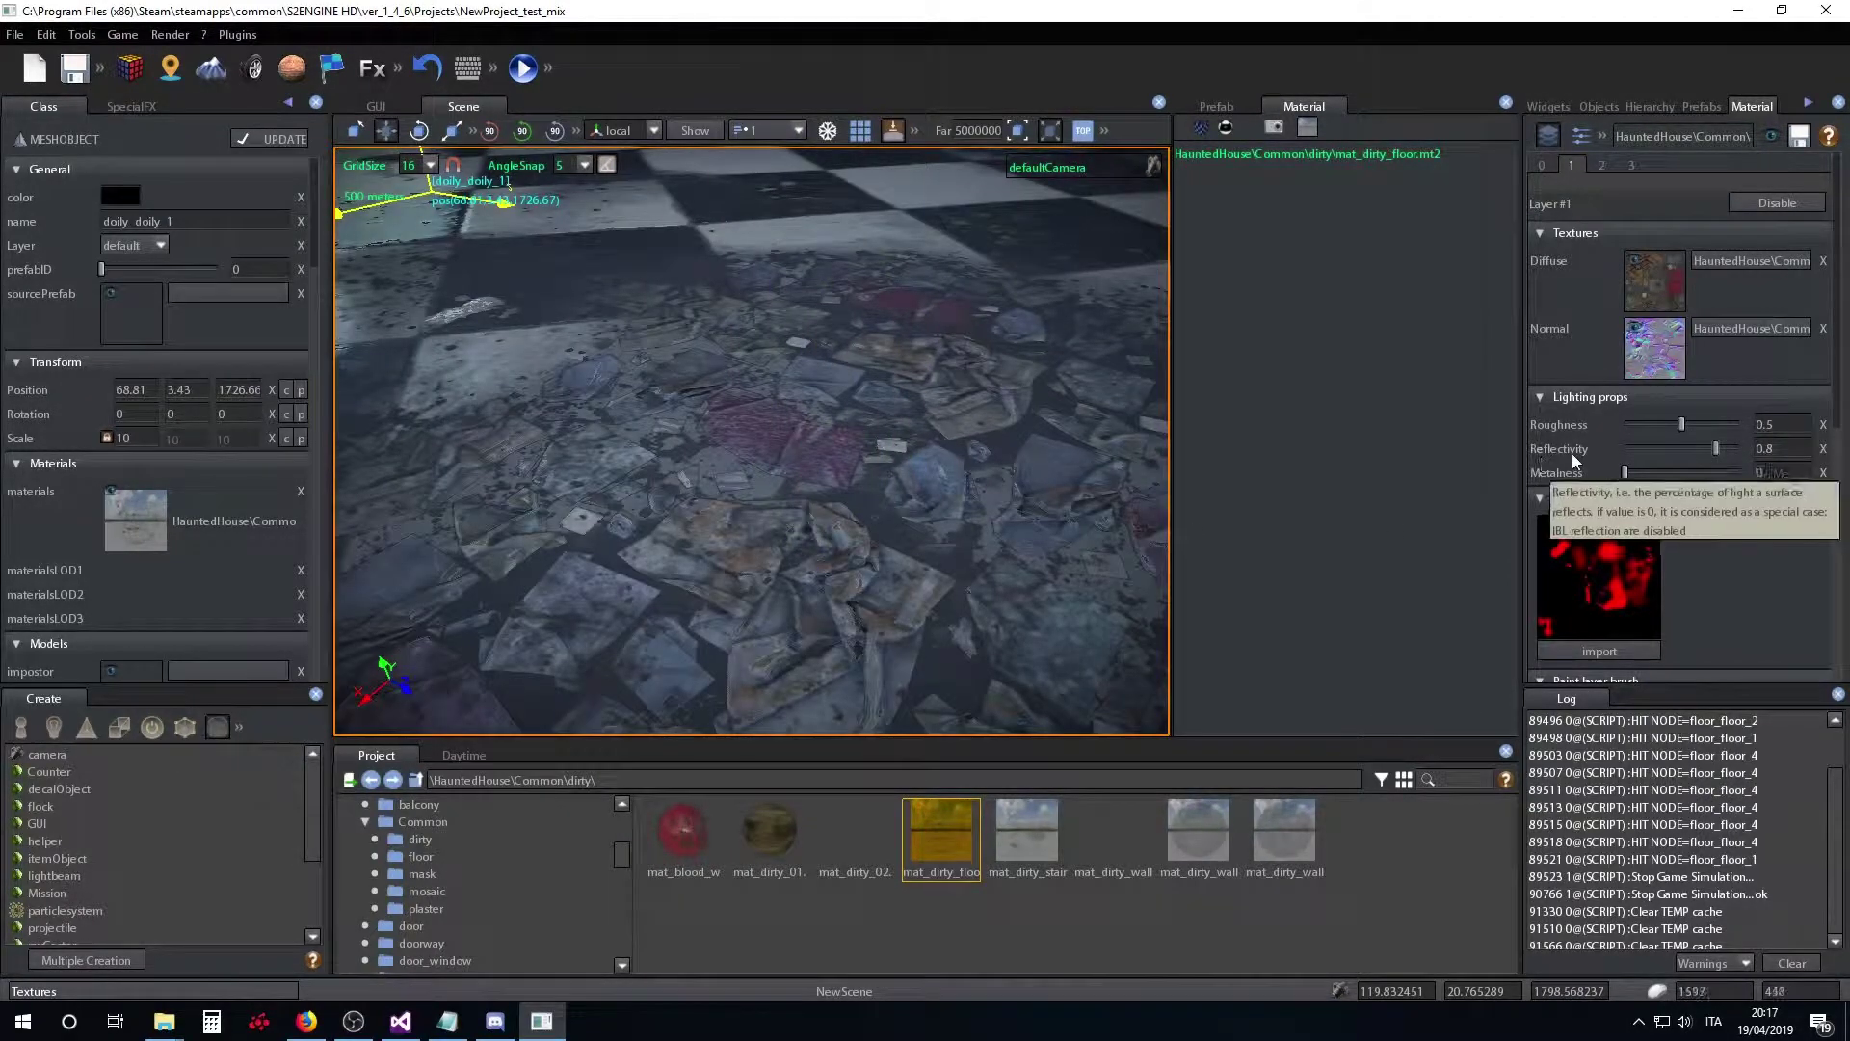
- Switch to layer 2 and paint its pale speckles over the new debris patch
left_click(1600, 164)
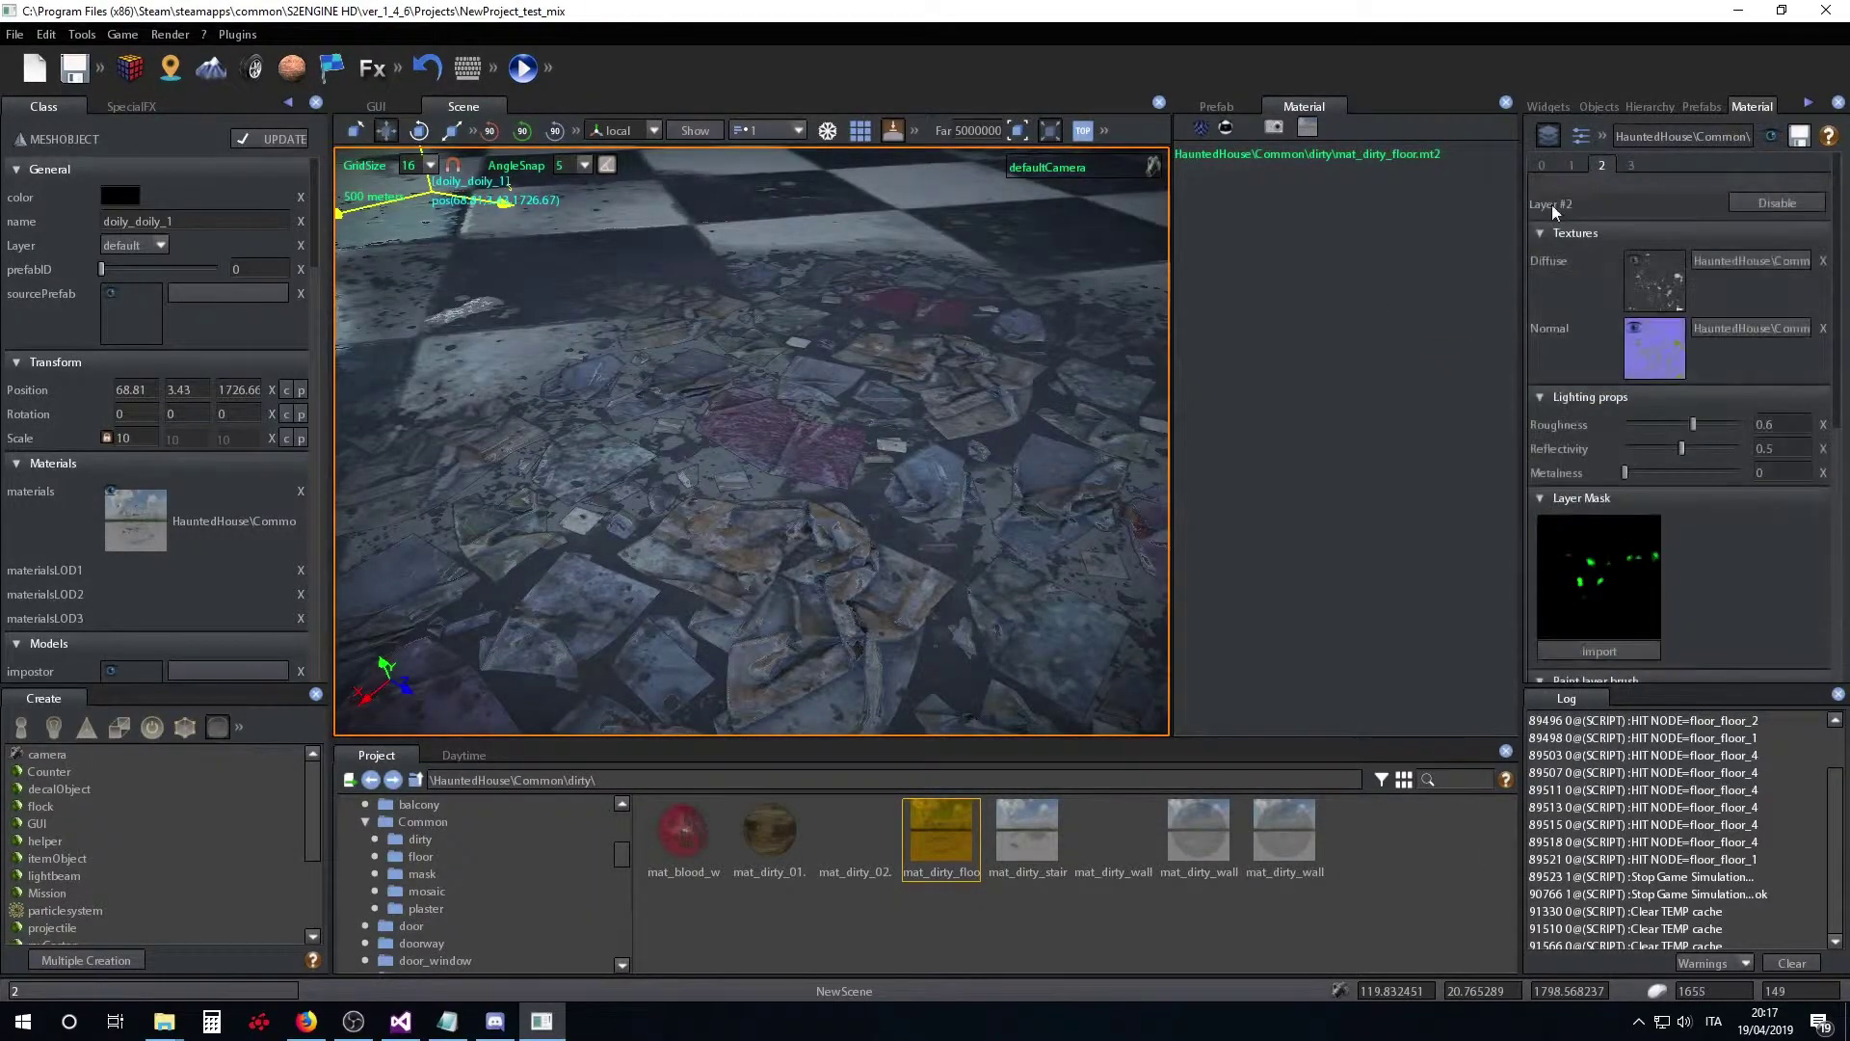
left_click(896, 462)
mouse_move(501, 499)
right_mouse_down()
mouse_move(673, 484)
mouse_move(593, 530)
right_mouse_up()
left_click_drag(592, 530, 628, 443)
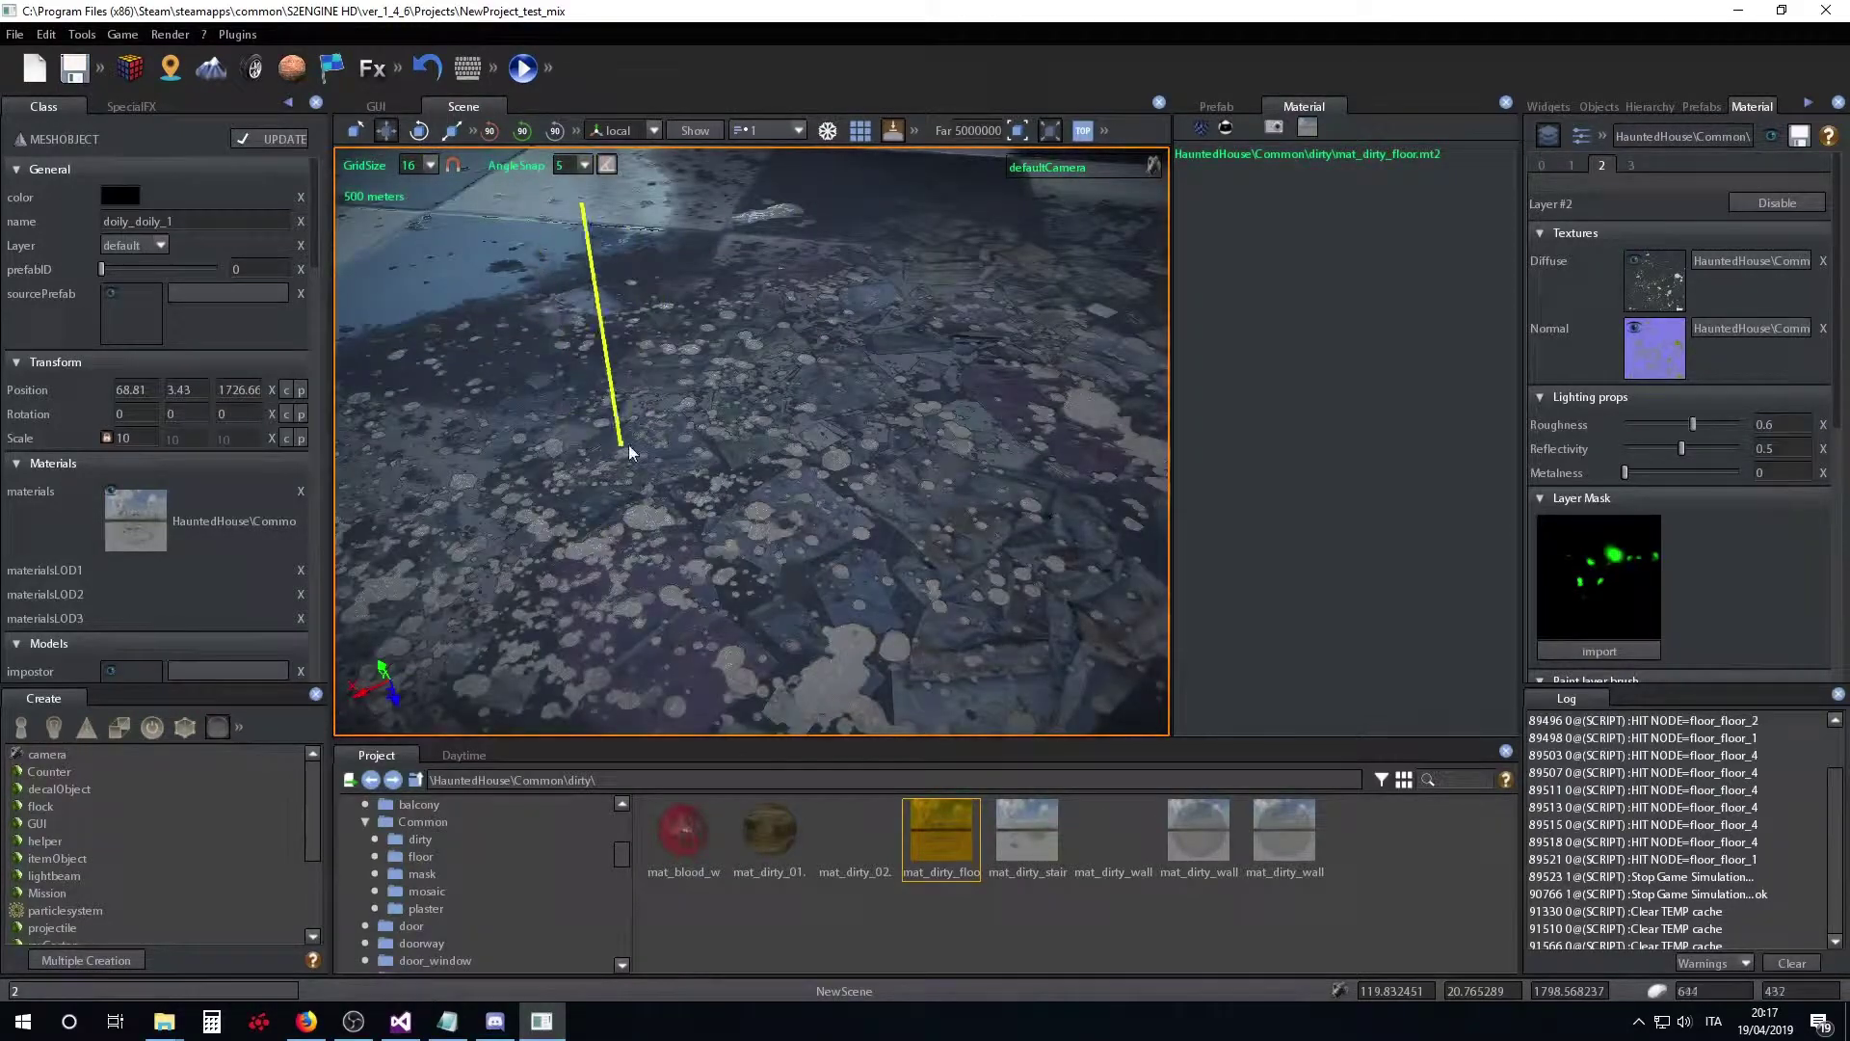
scroll(632, 453, "down", 3)
scroll(646, 451, "up", 5)
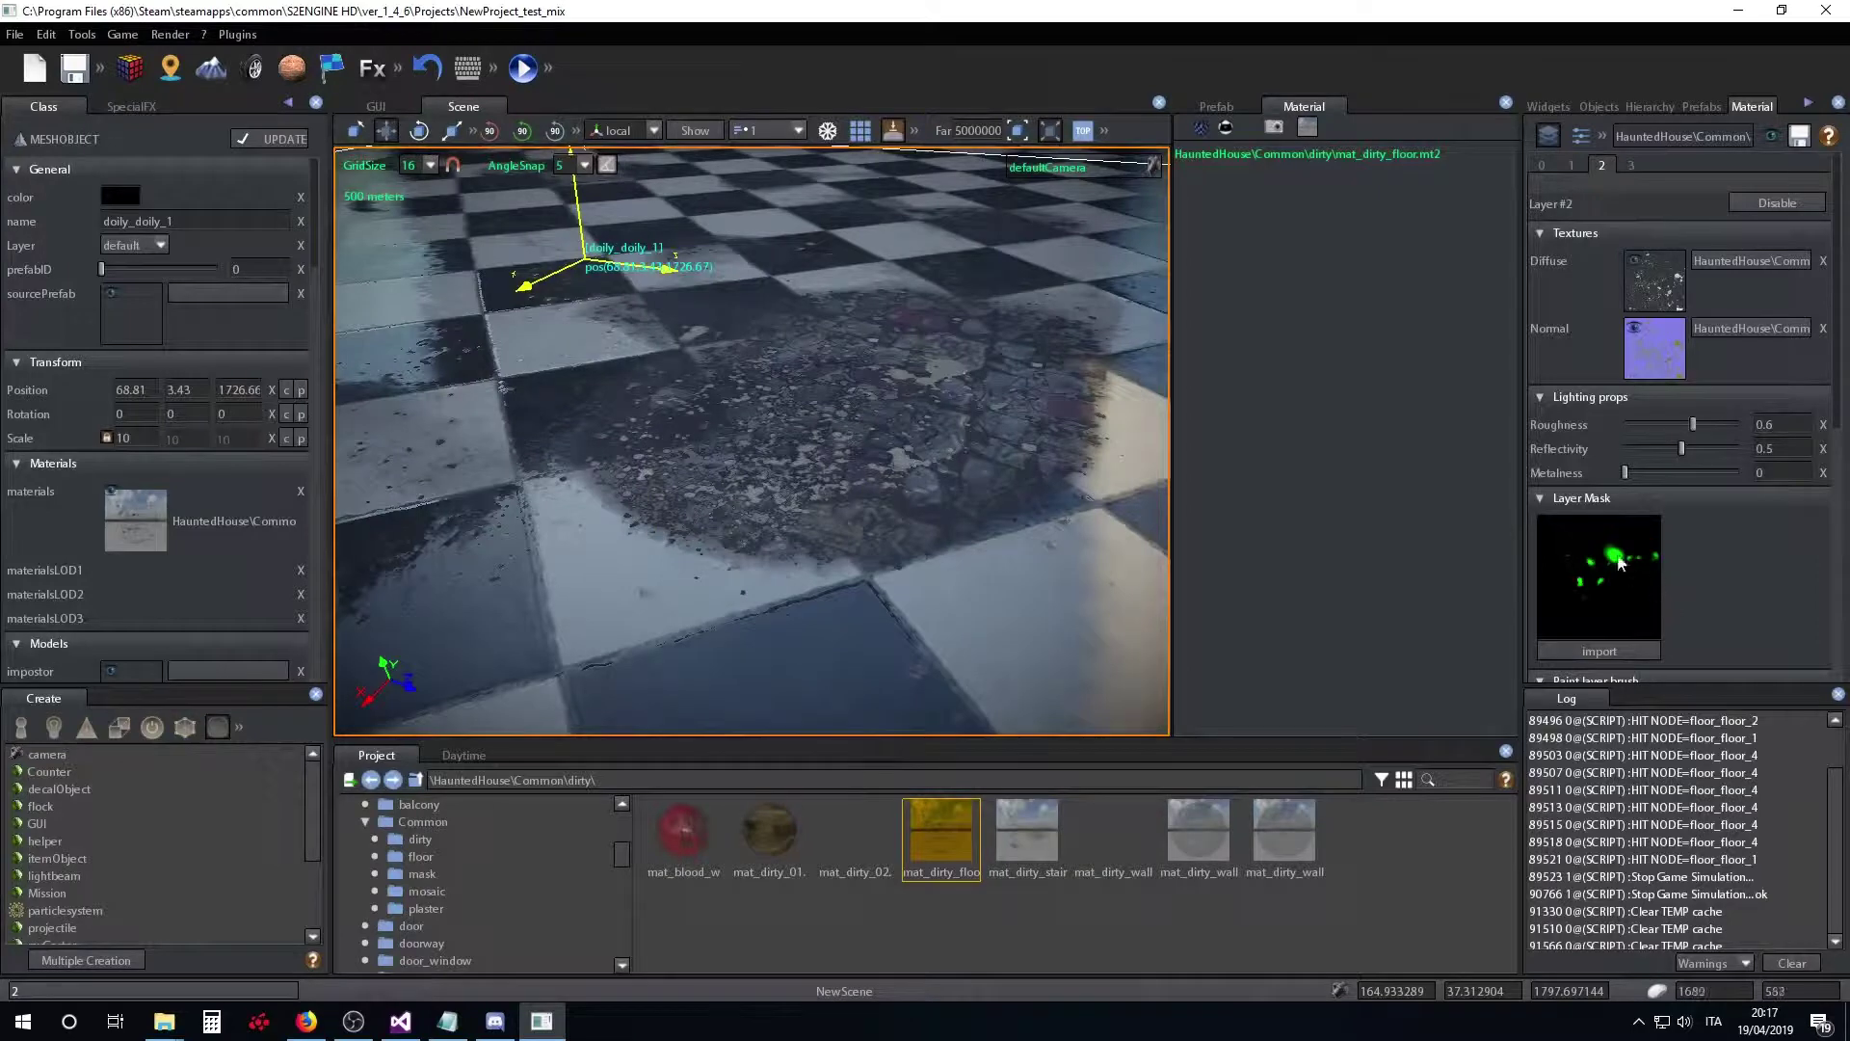
- Extend layer 2's pale speckles beyond the debris patch, over the clean tiles in front of it and along the tiles to its left
mouse_move(738, 569)
left_mouse_down()
mouse_move(738, 617)
mouse_move(900, 567)
mouse_move(836, 653)
left_mouse_up()
scroll(887, 561, "down", 3)
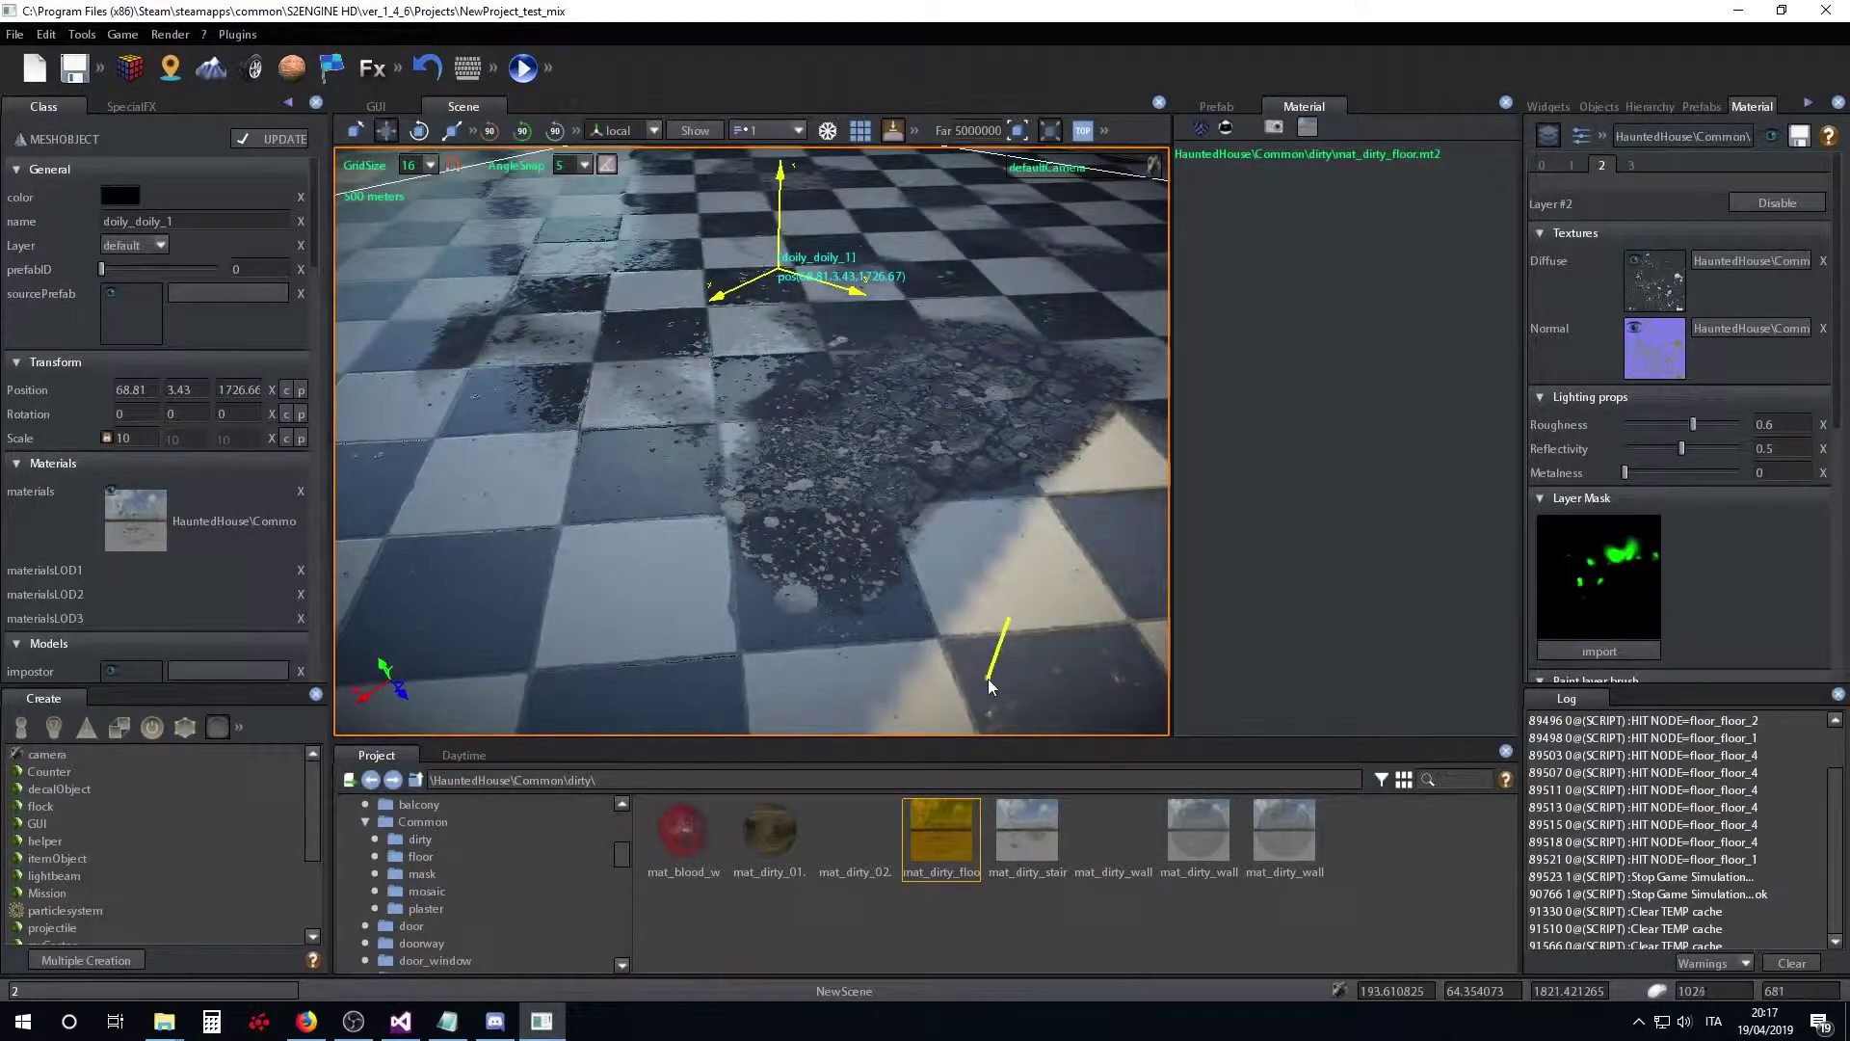
left_click_drag(956, 657, 718, 680)
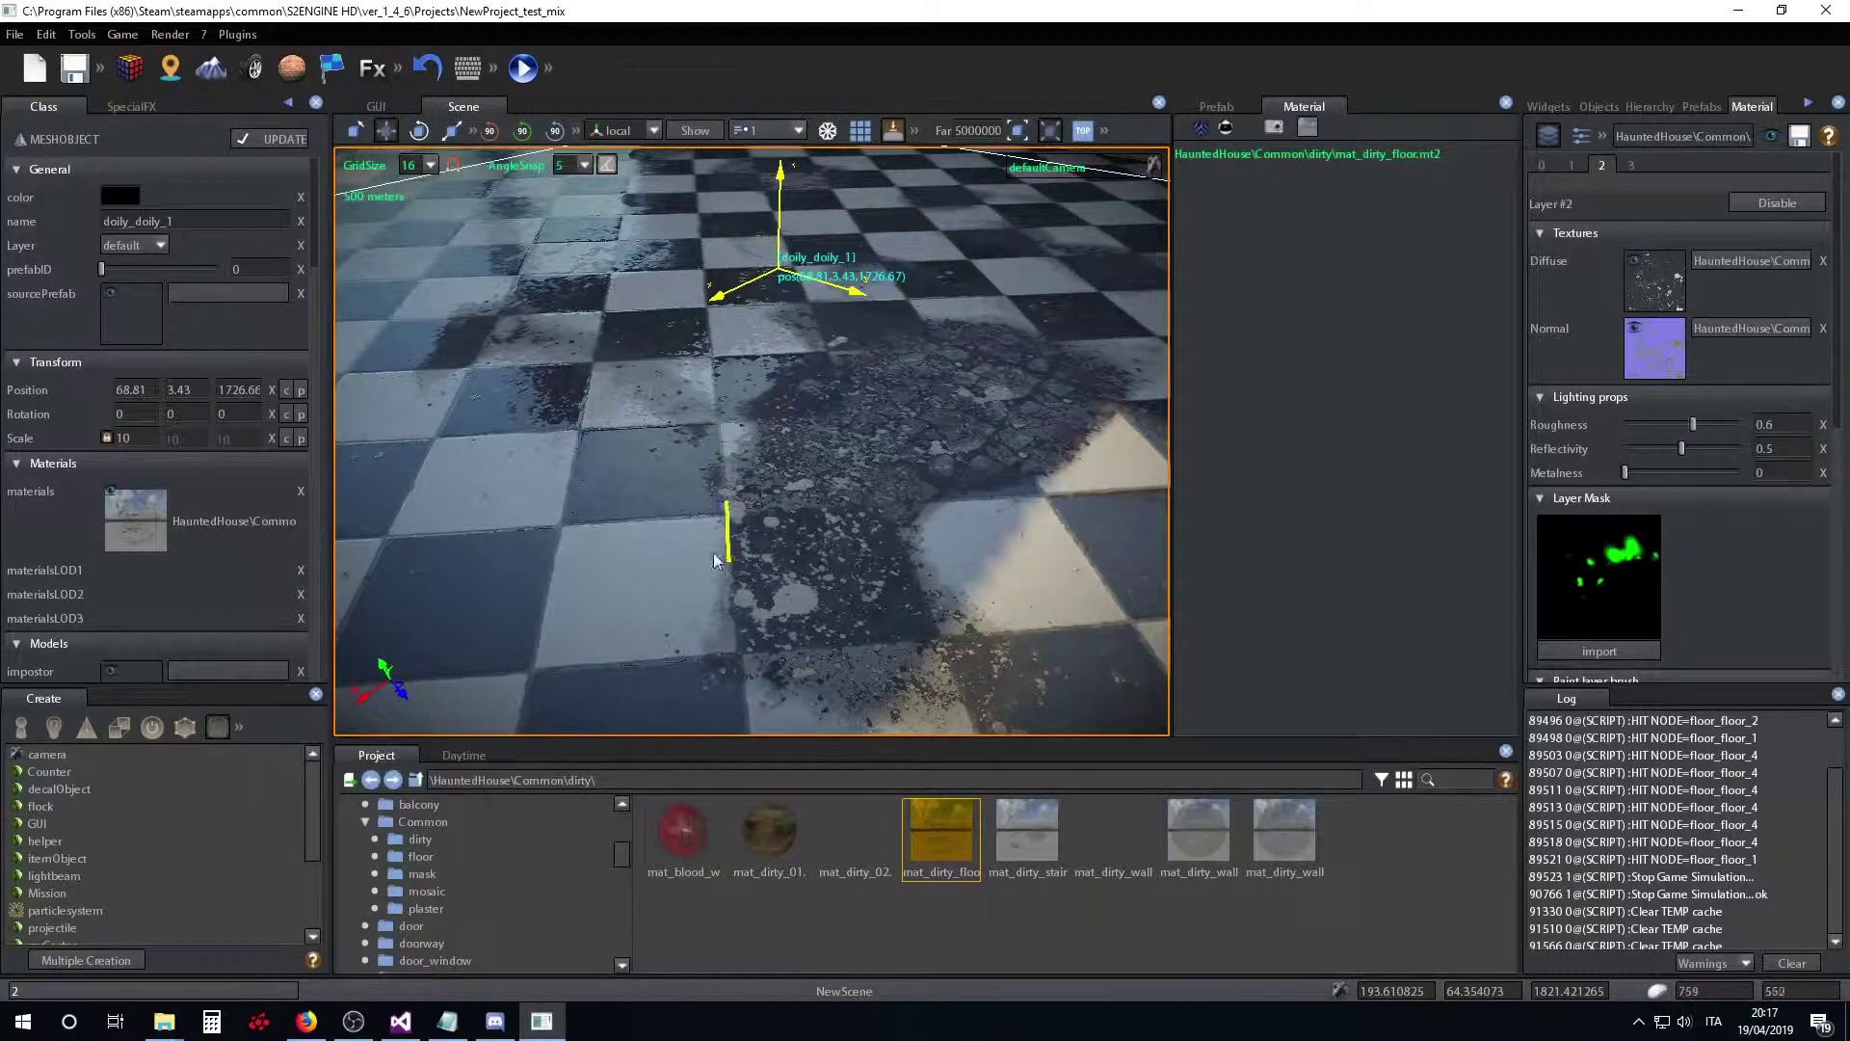
right_click_drag(722, 568, 688, 558)
mouse_move(688, 558)
left_mouse_down()
mouse_move(649, 580)
mouse_move(752, 577)
mouse_move(498, 493)
left_mouse_up()
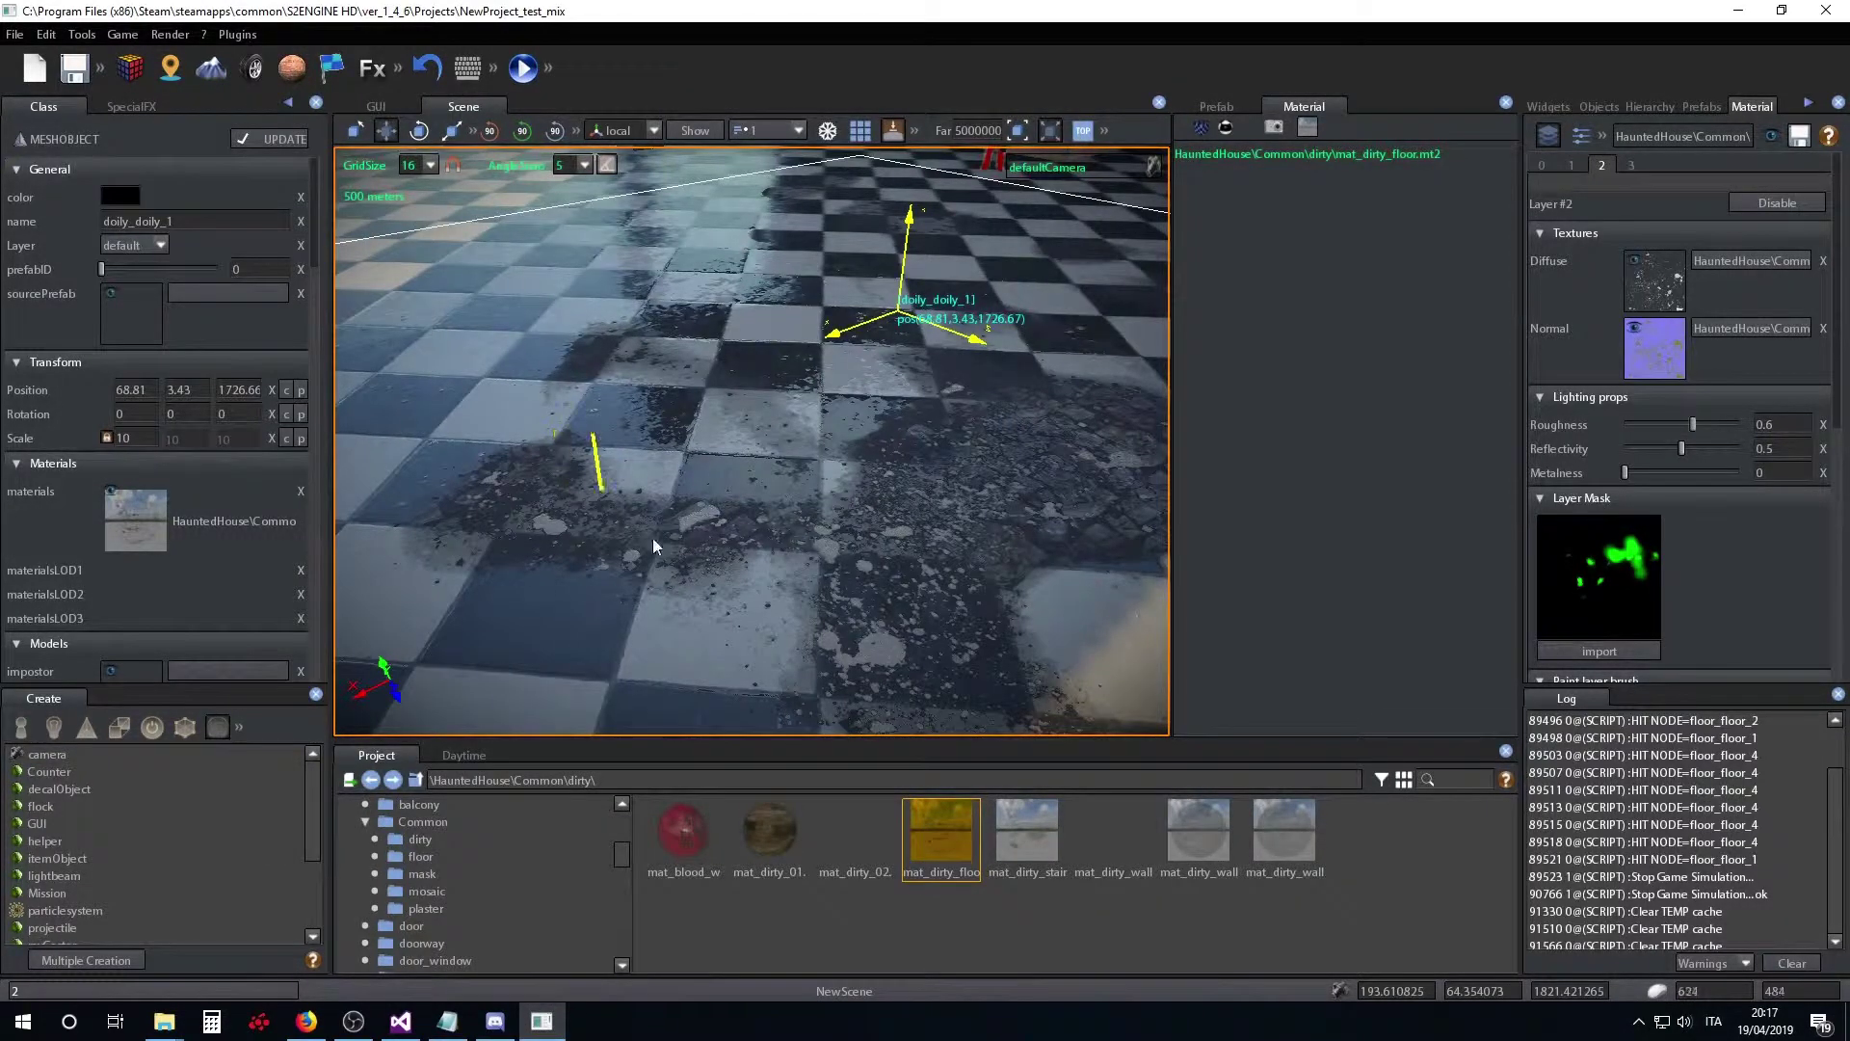
- Examine the speckled floor up close and compare the diffuse and normal textures of layers 1 and 2
scroll(806, 542, "up", 5)
middle_click_drag(806, 541, 854, 559)
middle_click_drag(719, 563, 882, 462)
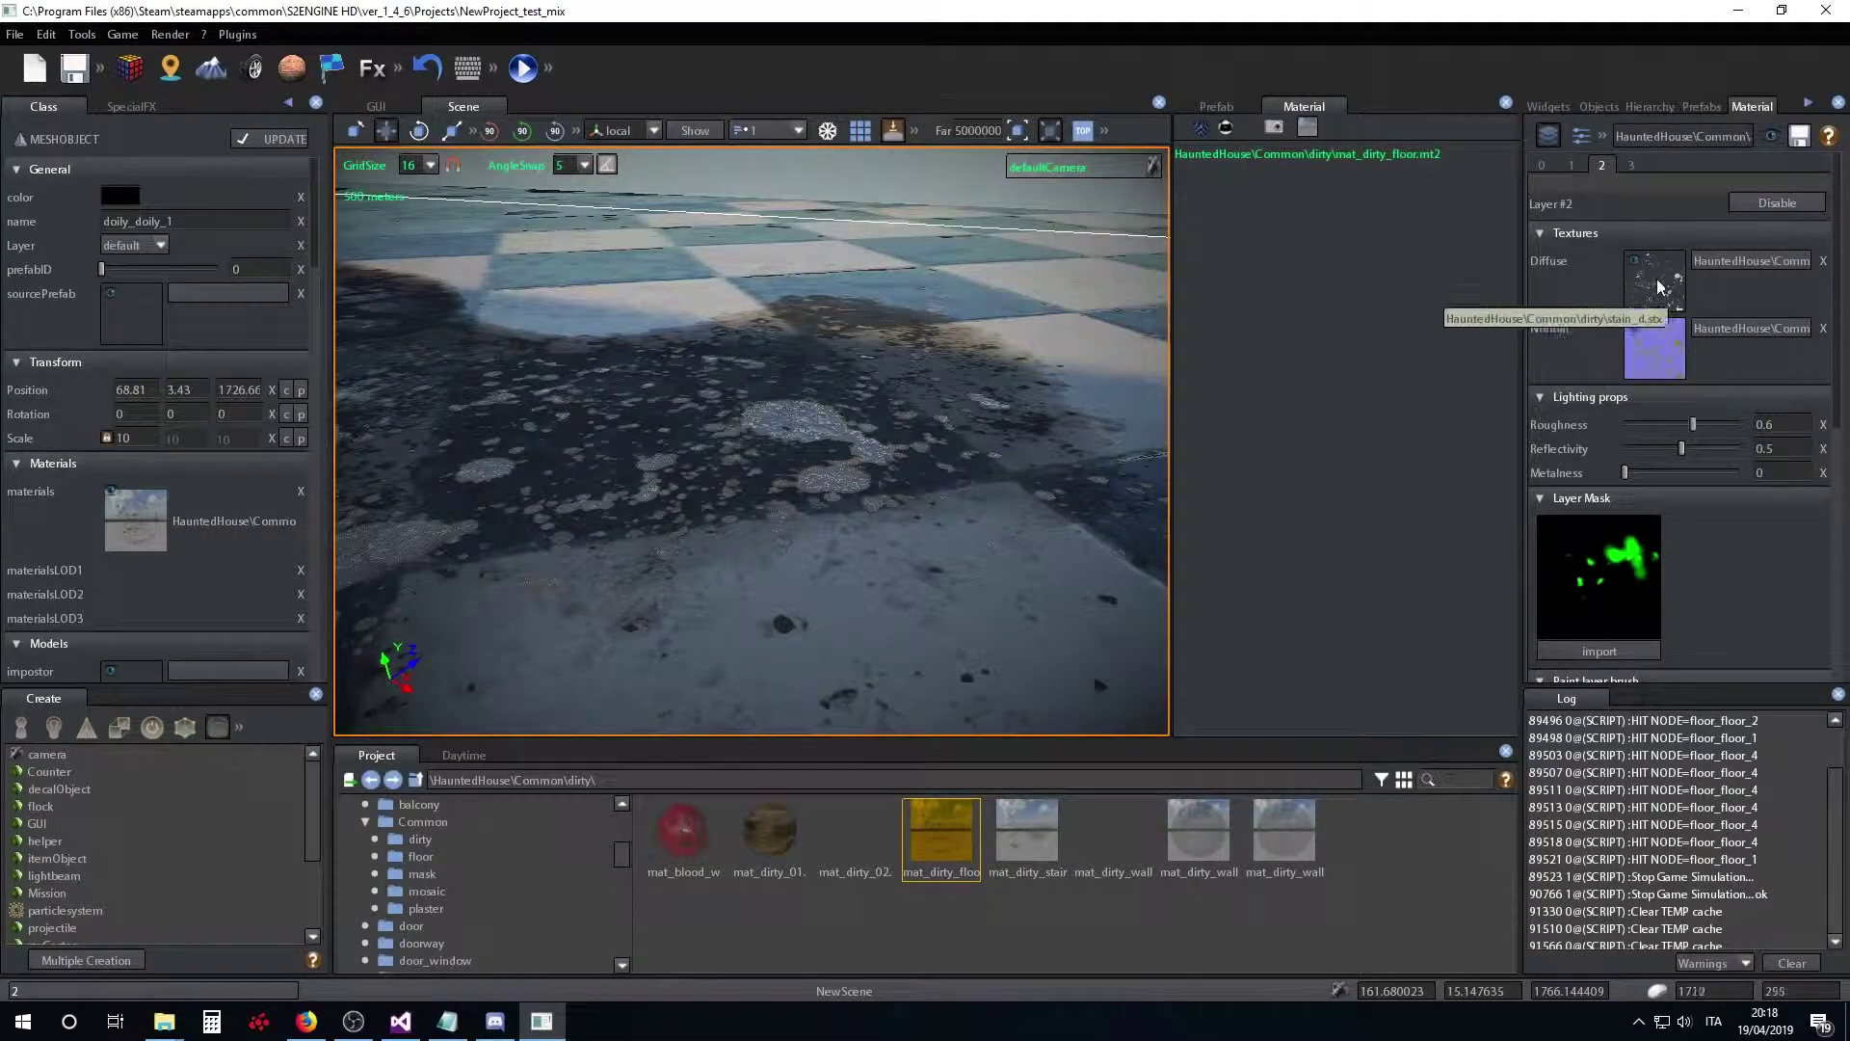
left_click(1571, 164)
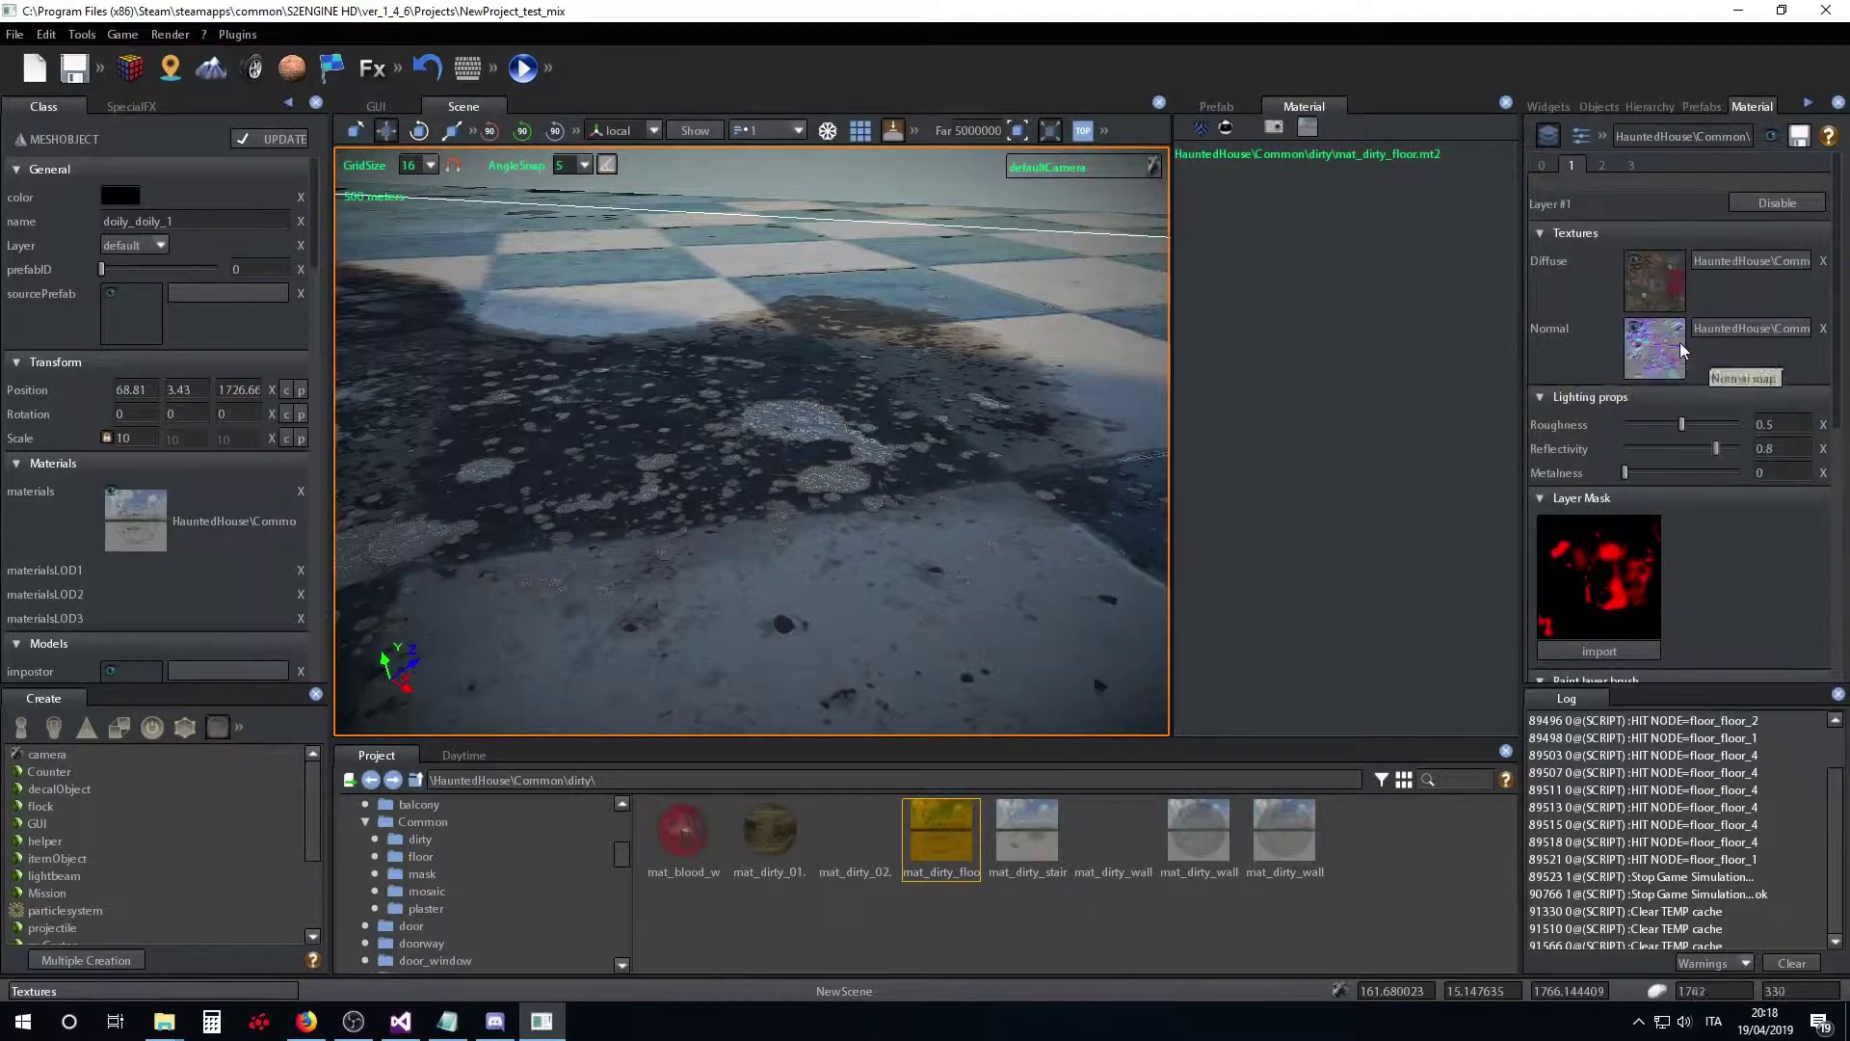
left_click(1602, 164)
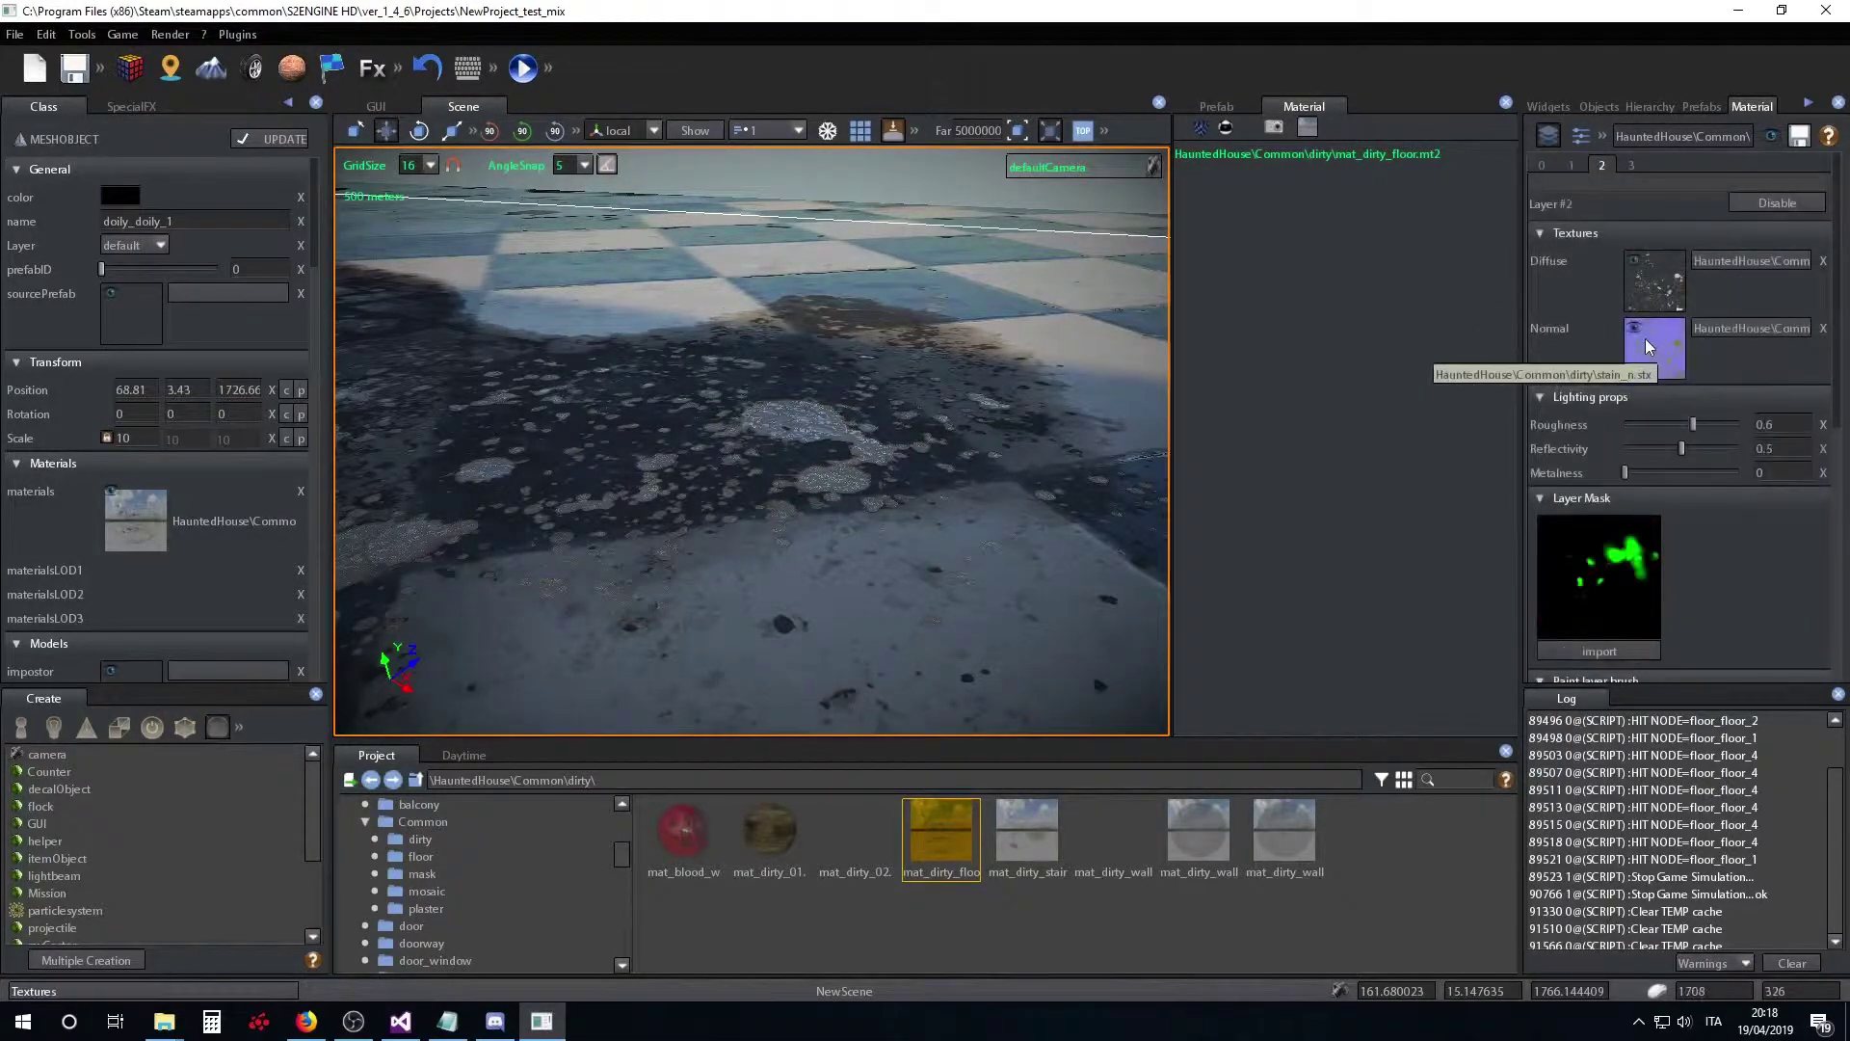
left_click(1577, 167)
left_click(1600, 168)
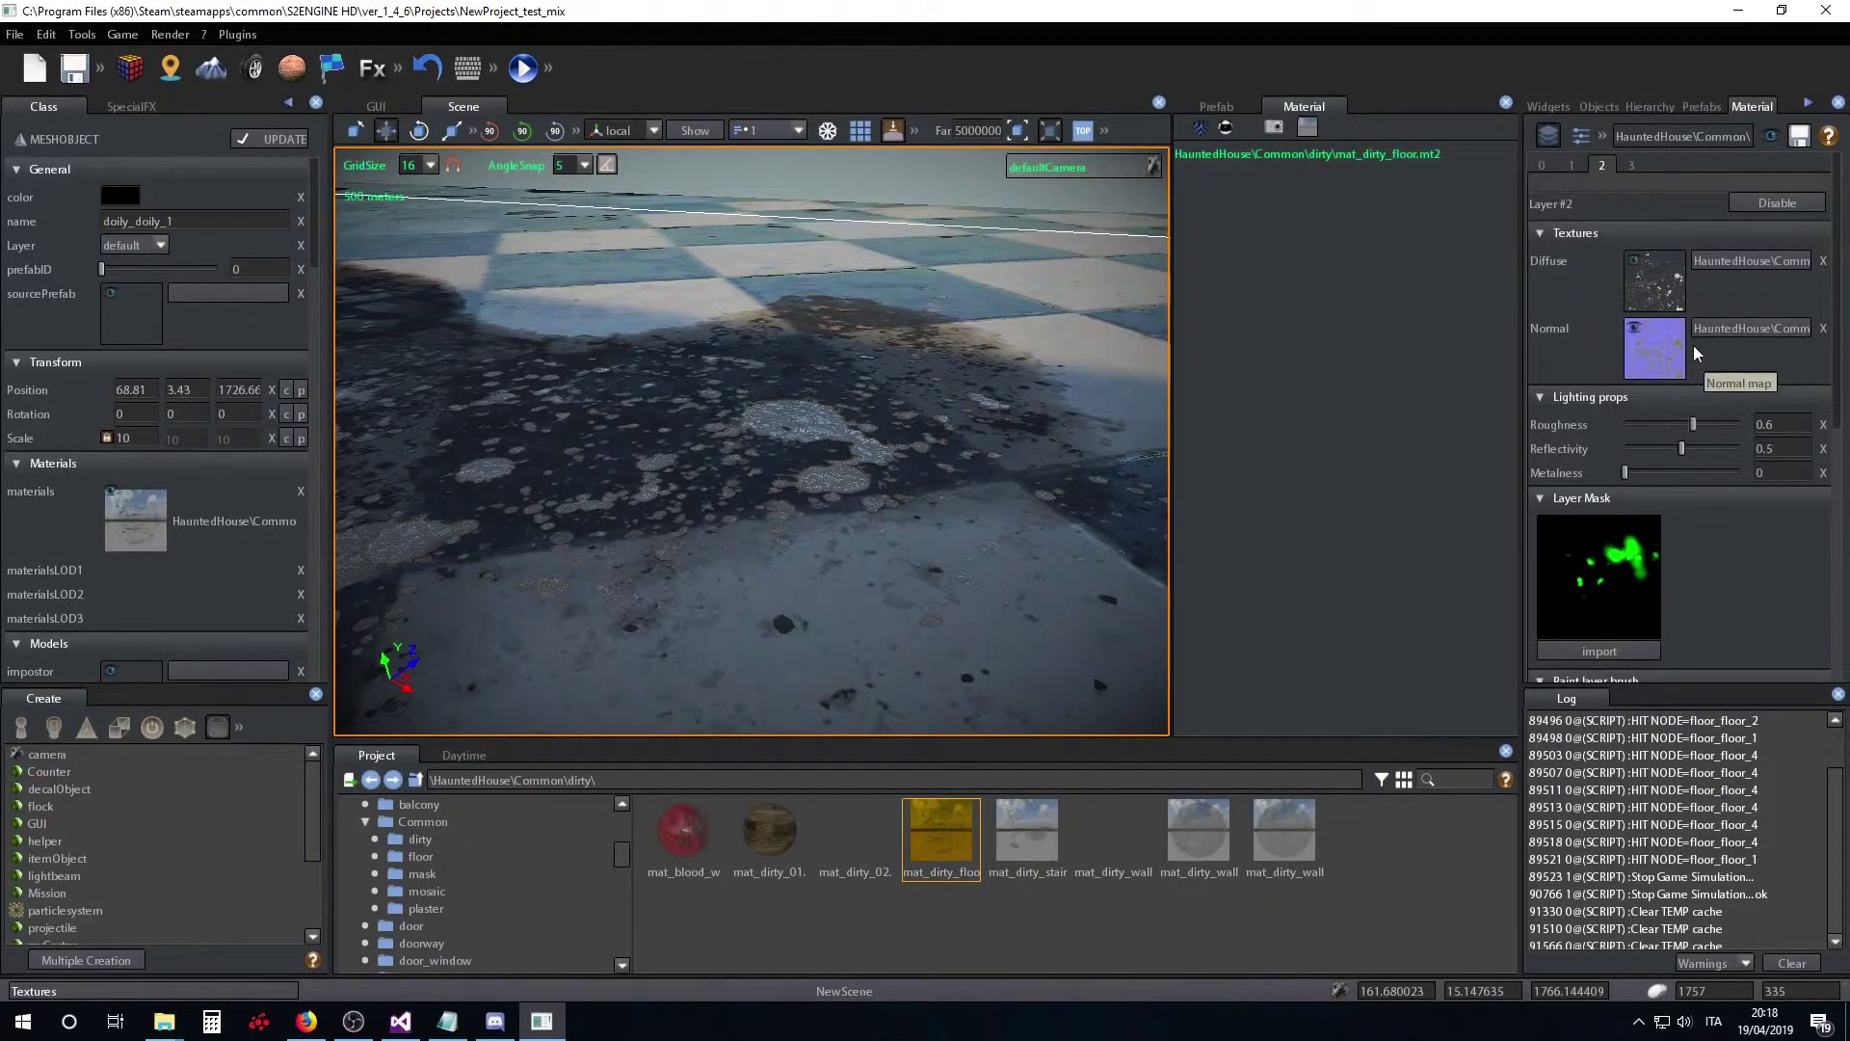